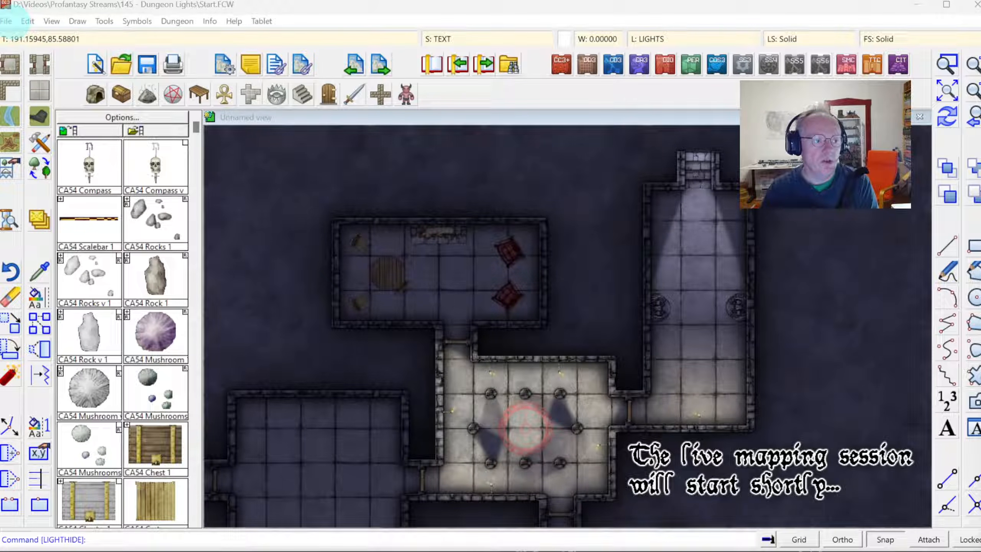
# Step: Open the drawing Lighted Dungeon.FCW from the 145 - Dungeon Lights folder
pyautogui.click(121, 64)
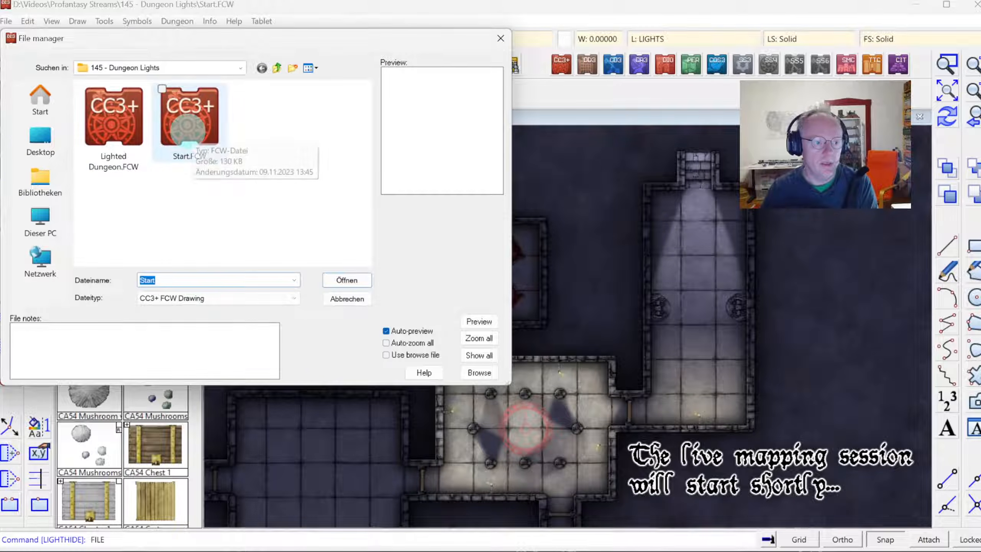
pyautogui.click(105, 112)
pyautogui.click(347, 279)
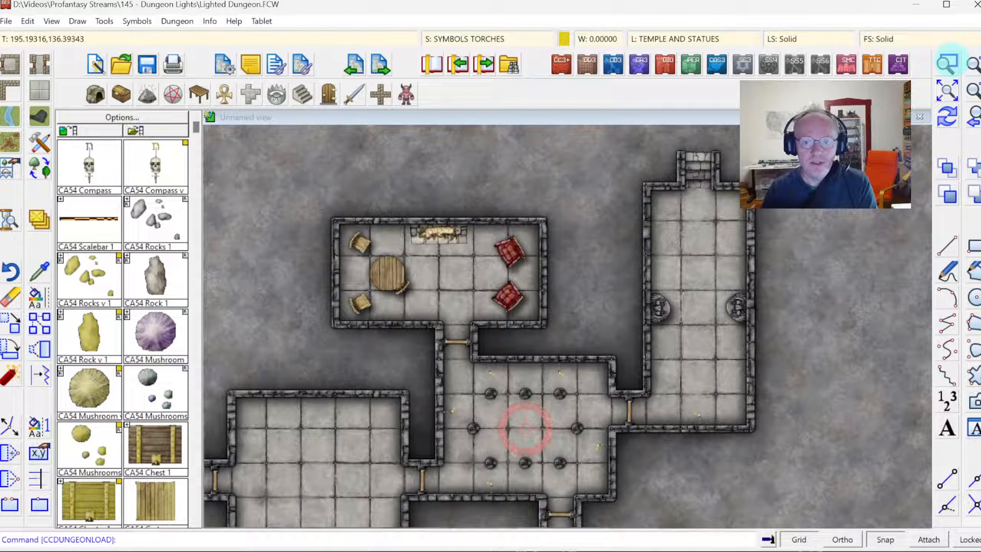
# Step: Inspect a wall torch in the pillared room up close, and return to the previous view
pyautogui.click(947, 63)
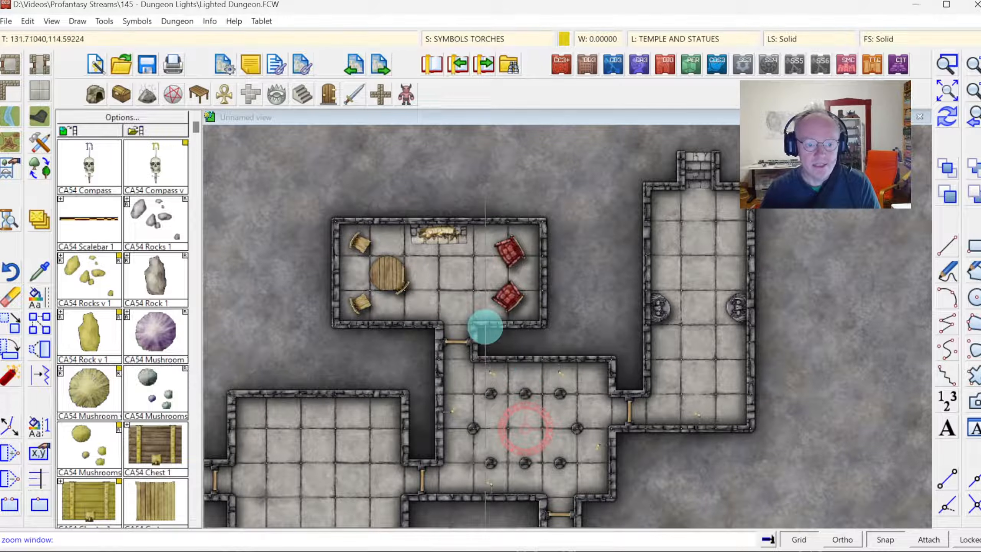
pyautogui.click(528, 362)
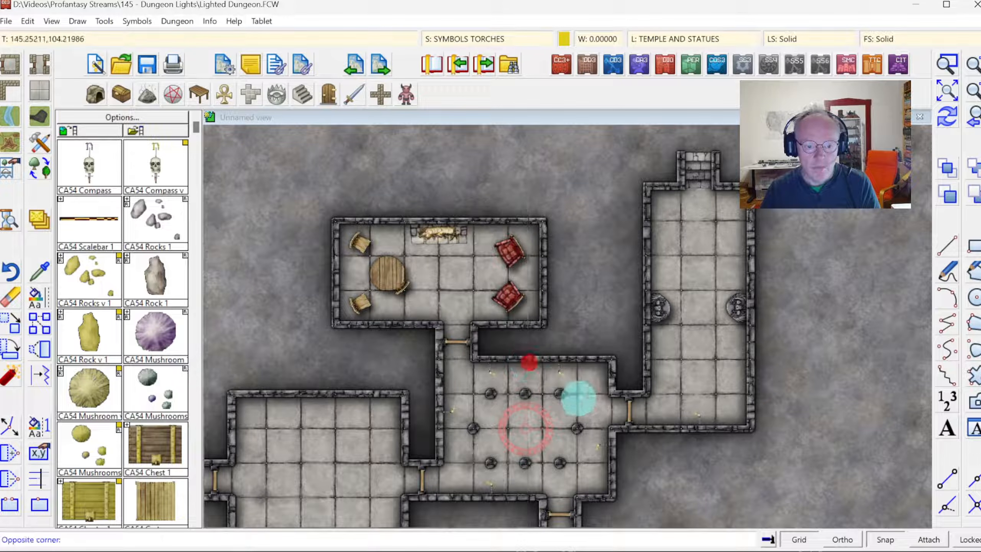
pyautogui.click(582, 403)
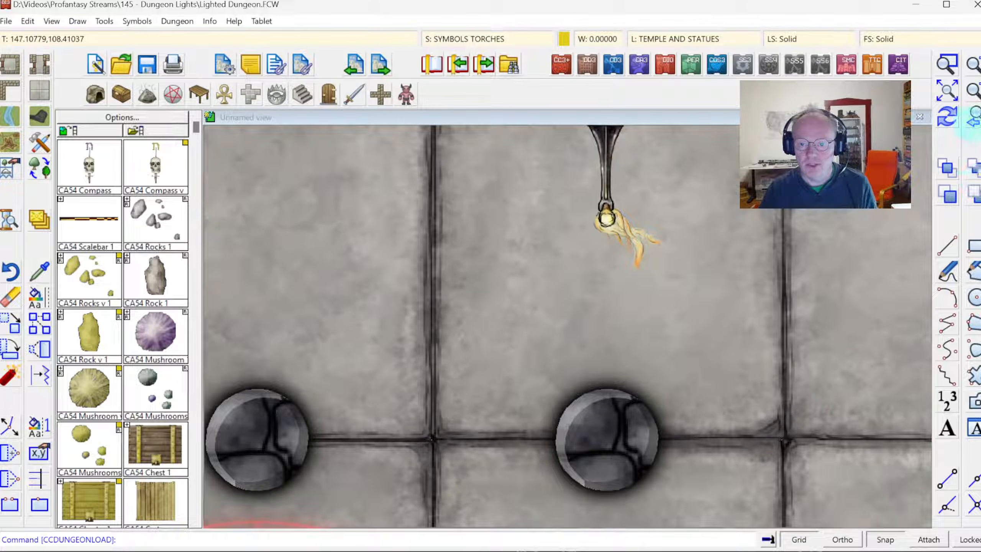
pyautogui.click(972, 123)
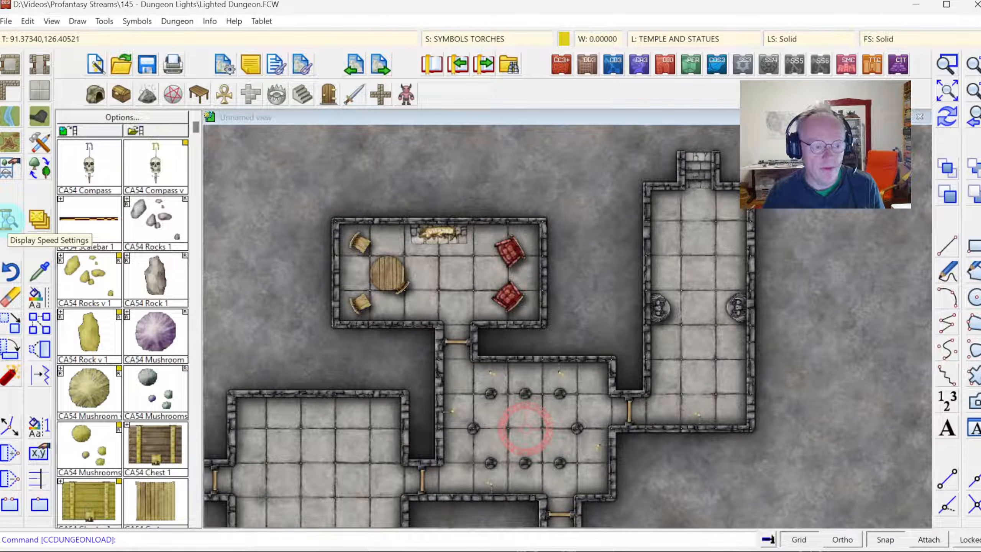
# Step: Review the drawing's Global Sun settings and accept them as they are
pyautogui.rightClick(8, 221)
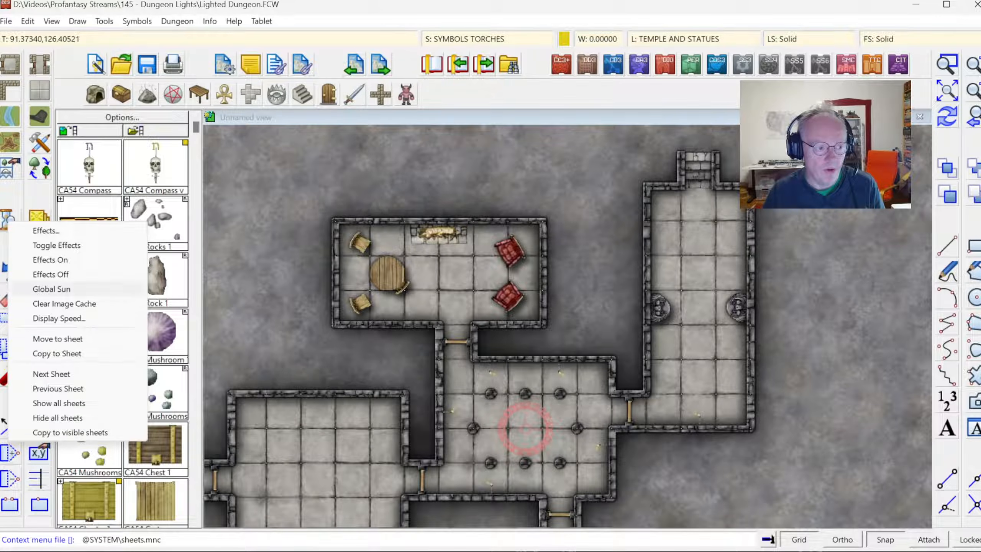
pyautogui.click(52, 288)
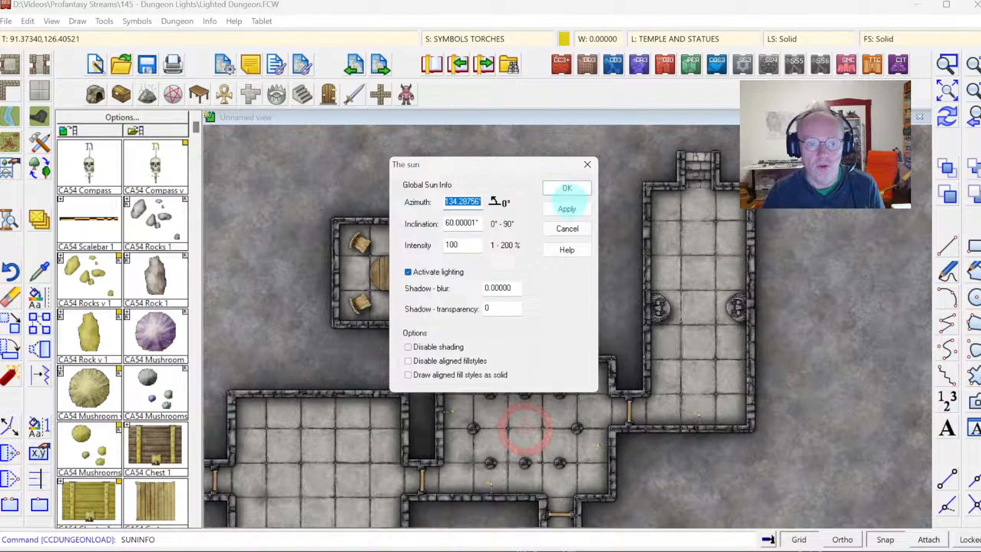
pyautogui.click(554, 188)
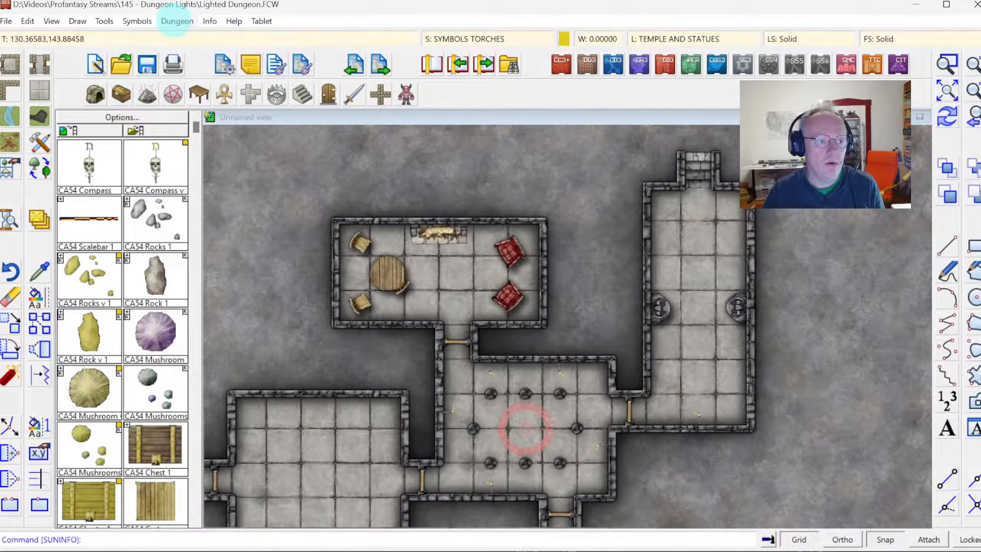
# Step: Add the Wall Shadow, Point Light Finalize effect to the FLOORS sheet
pyautogui.click(175, 21)
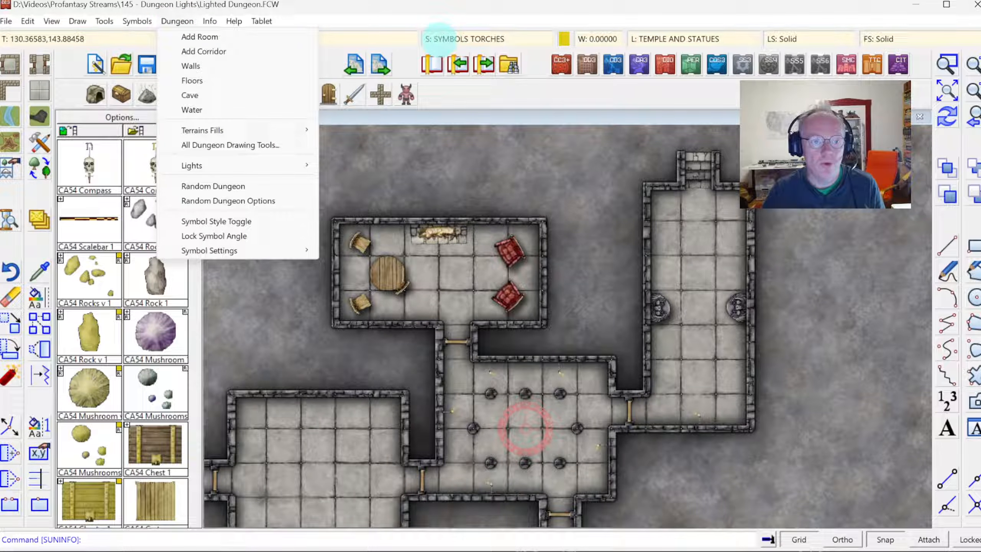
pyautogui.click(448, 39)
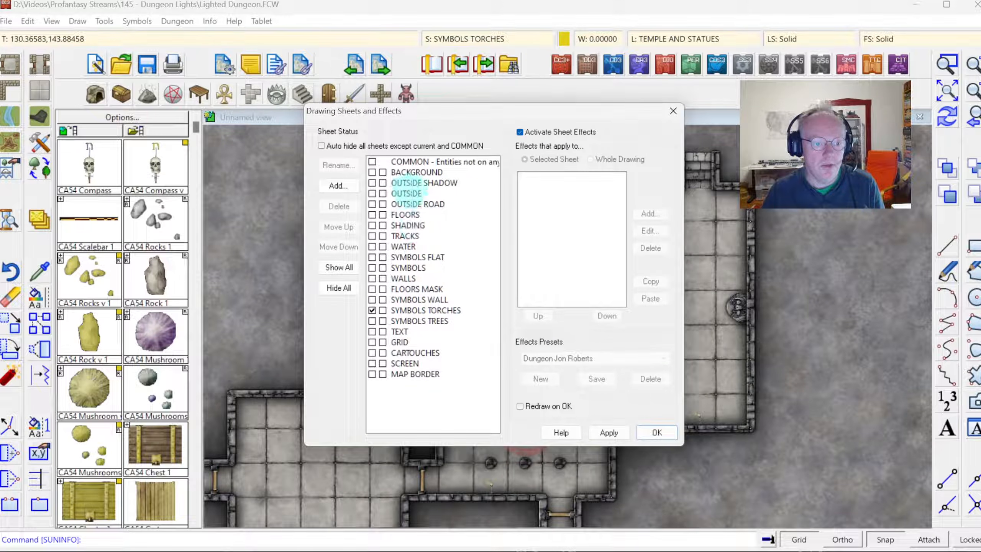
pyautogui.click(409, 225)
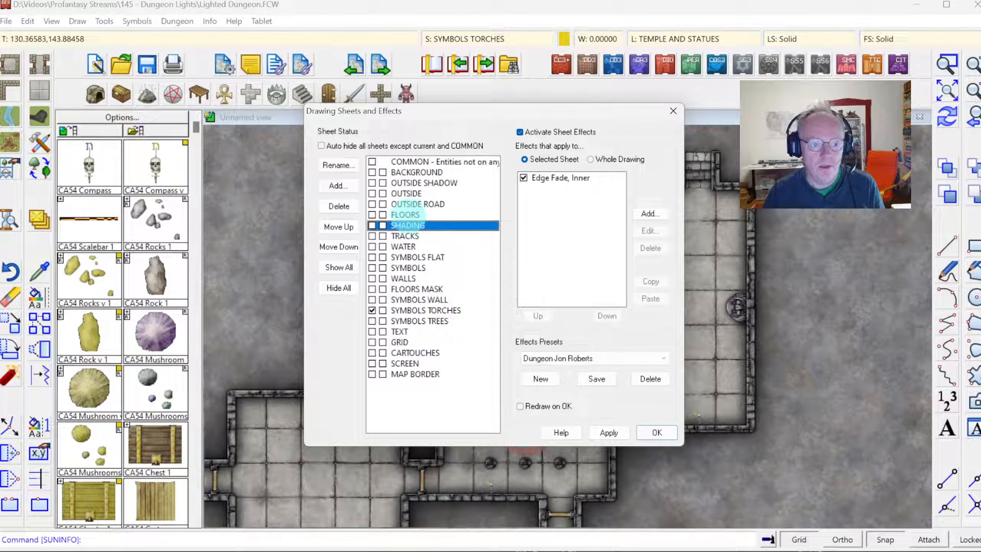
pyautogui.click(415, 215)
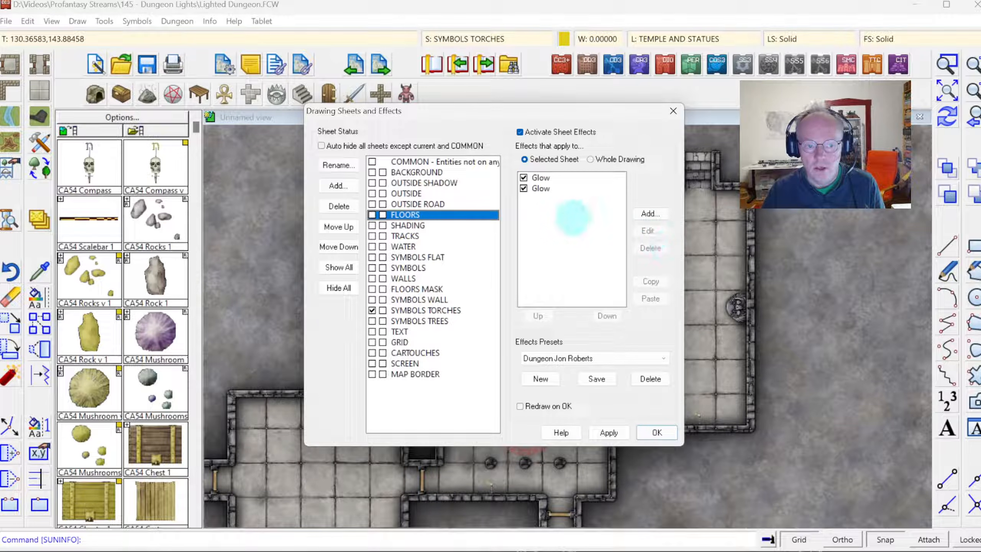
pyautogui.click(650, 213)
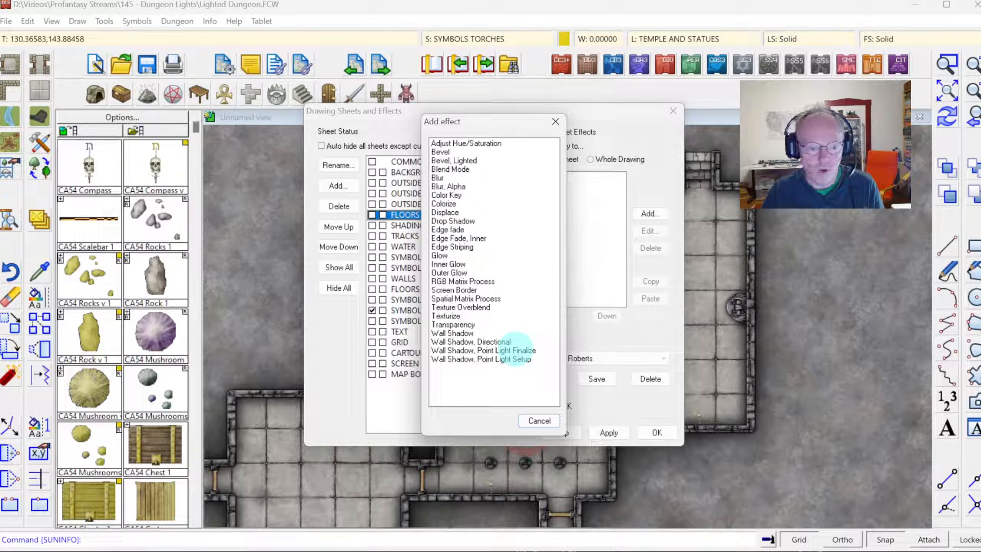
pyautogui.doubleClick(514, 350)
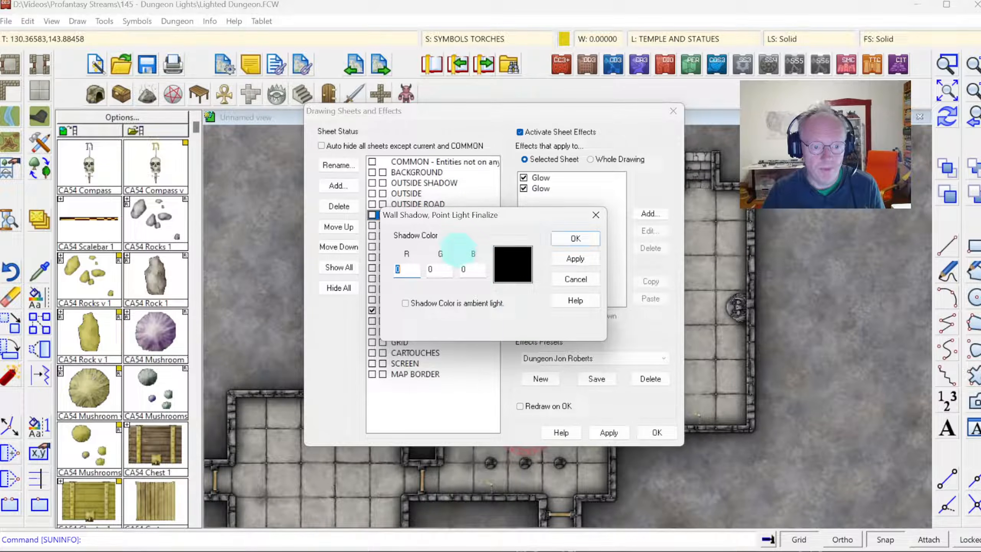
# Step: Set the effect's shadow color to dark blue, palette color 48 (RGB 8, 10, 59), and apply the sheet effects
pyautogui.click(508, 262)
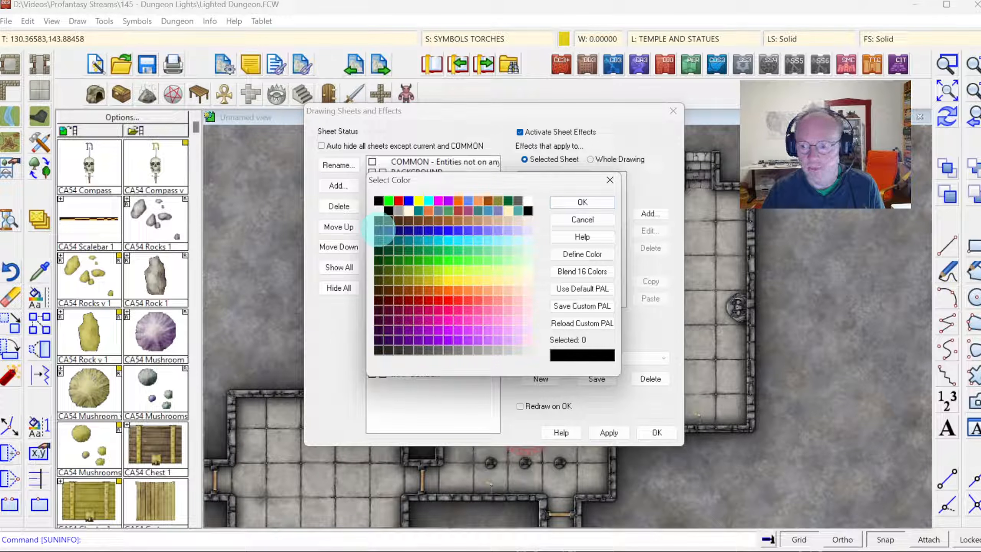
pyautogui.click(379, 230)
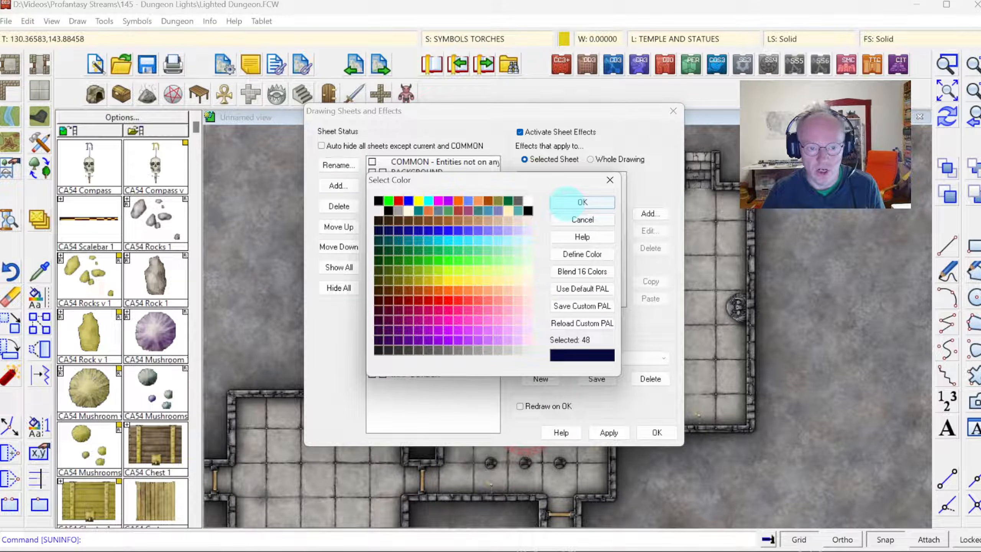
pyautogui.click(566, 202)
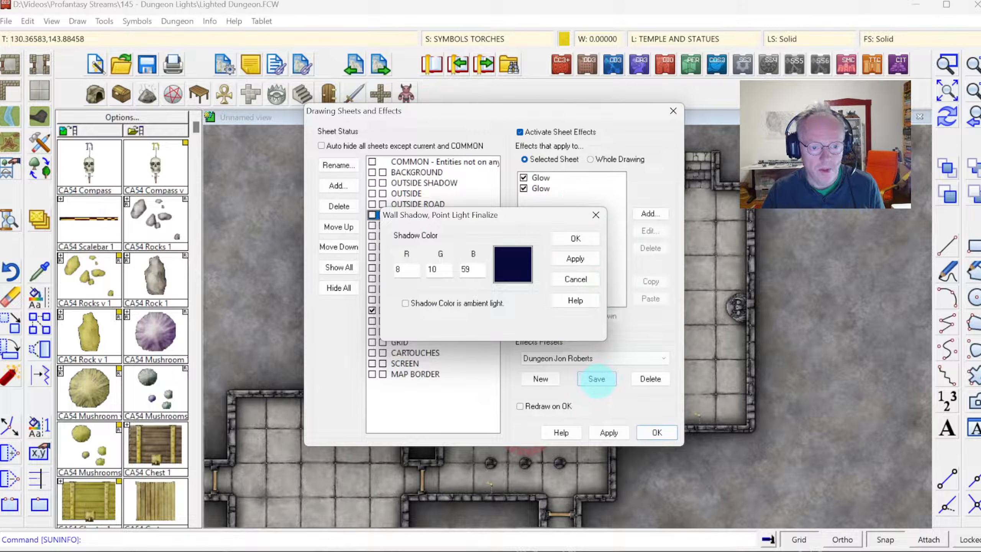
pyautogui.click(578, 235)
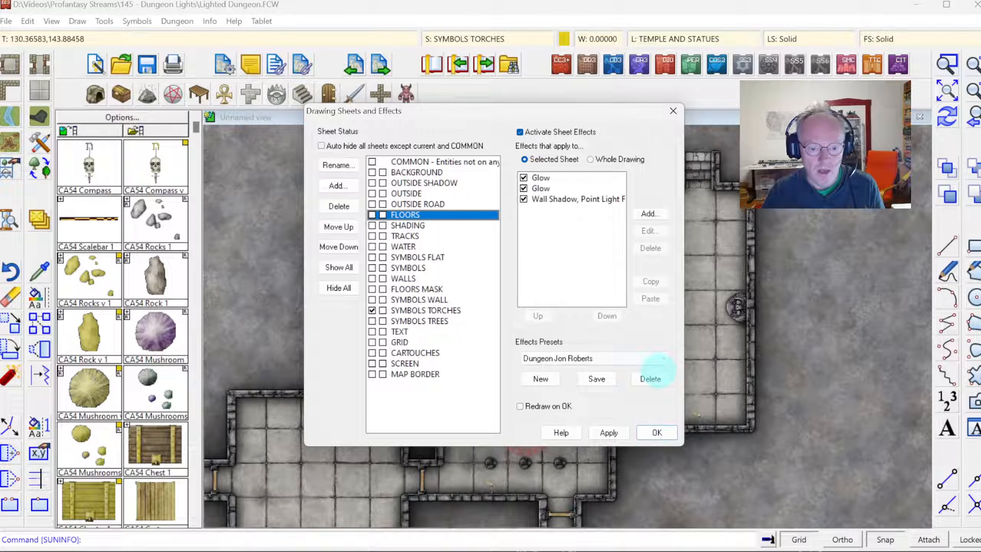
pyautogui.click(657, 433)
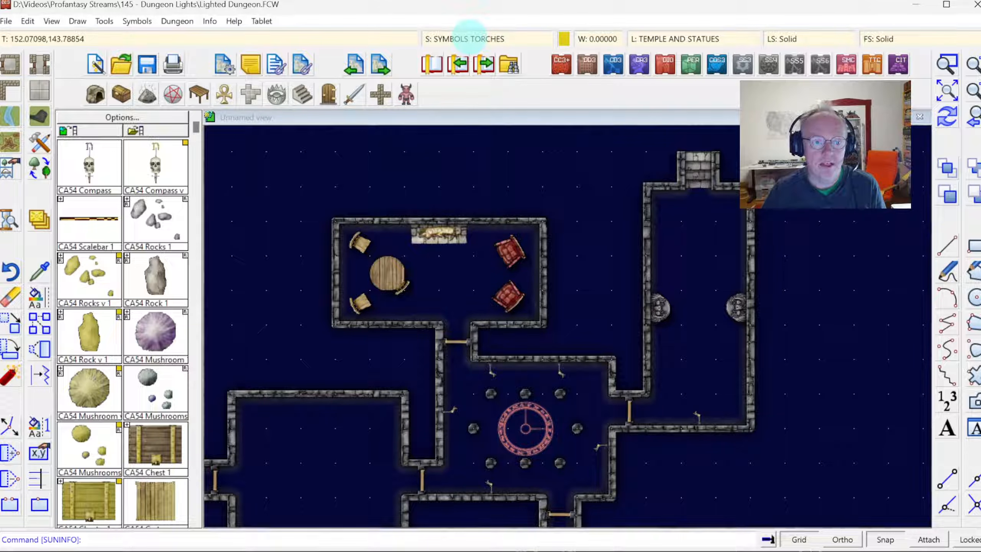
# Step: Copy the Wall Shadow, Point Light Finalize effect from the FLOORS sheet and delete it from that sheet
pyautogui.click(469, 37)
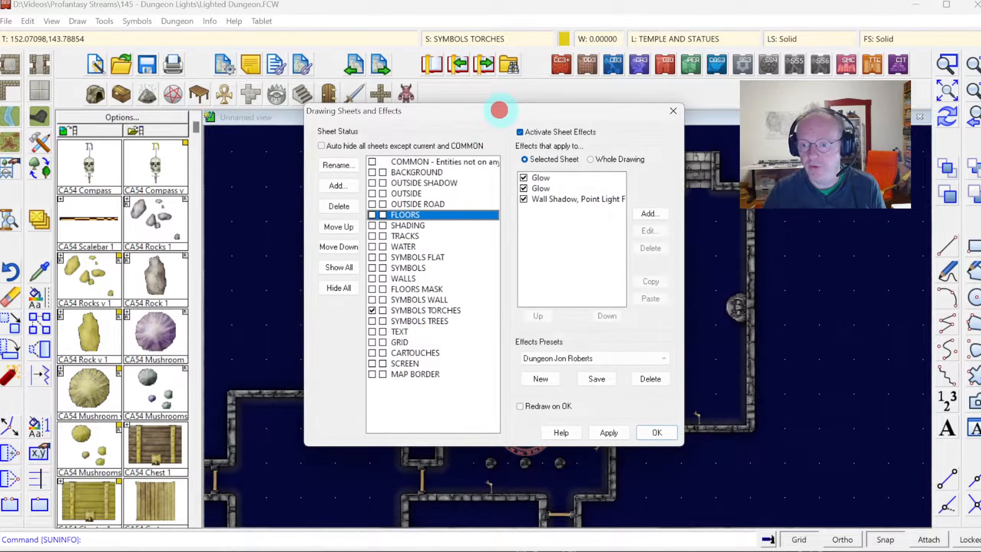
pyautogui.moveTo(499, 110)
pyautogui.mouseDown()
pyautogui.moveTo(533, 116)
pyautogui.moveTo(557, 145)
pyautogui.mouseUp()
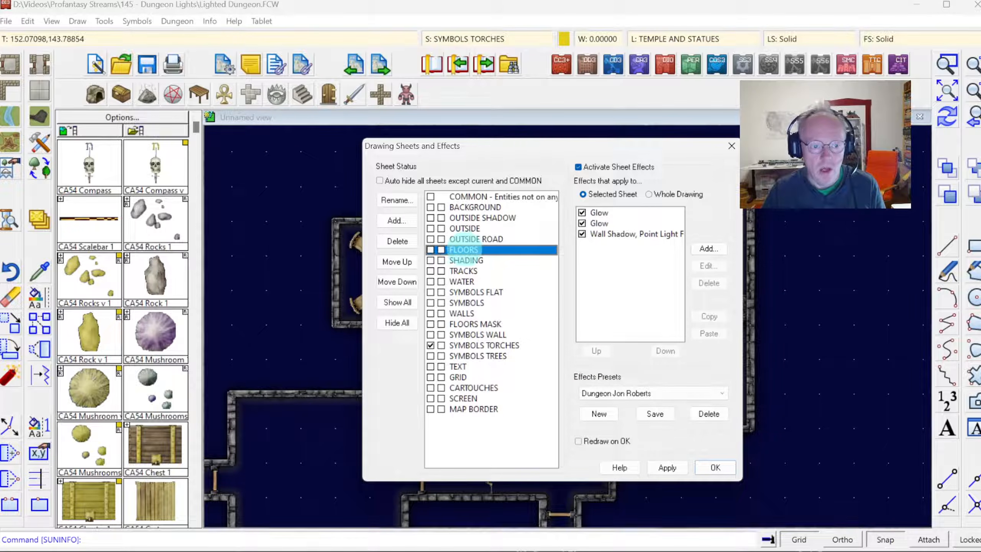
pyautogui.moveTo(526, 144)
pyautogui.mouseDown()
pyautogui.moveTo(815, 247)
pyautogui.moveTo(791, 373)
pyautogui.moveTo(681, 228)
pyautogui.mouseUp()
pyautogui.moveTo(799, 238)
pyautogui.mouseDown()
pyautogui.moveTo(614, 137)
pyautogui.moveTo(558, 161)
pyautogui.mouseUp()
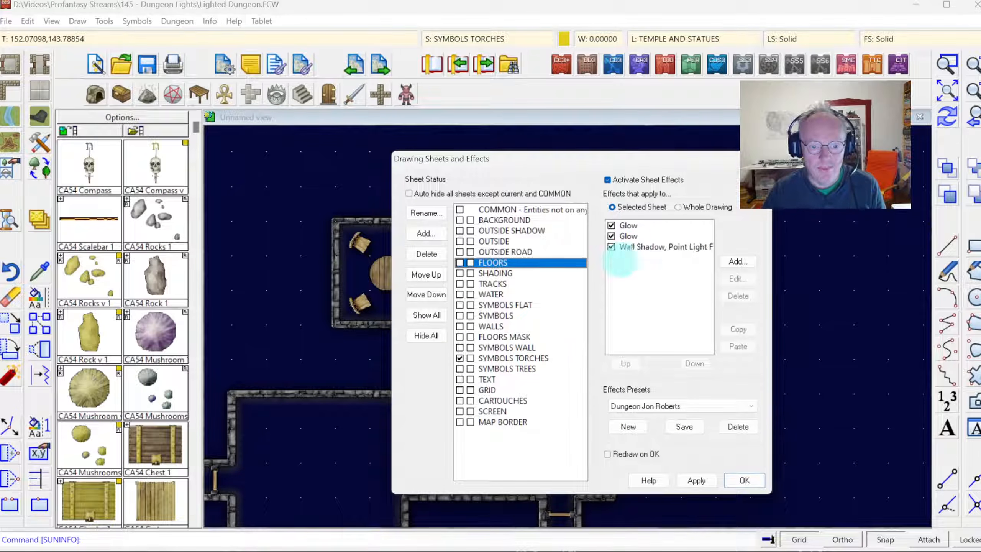
pyautogui.click(641, 246)
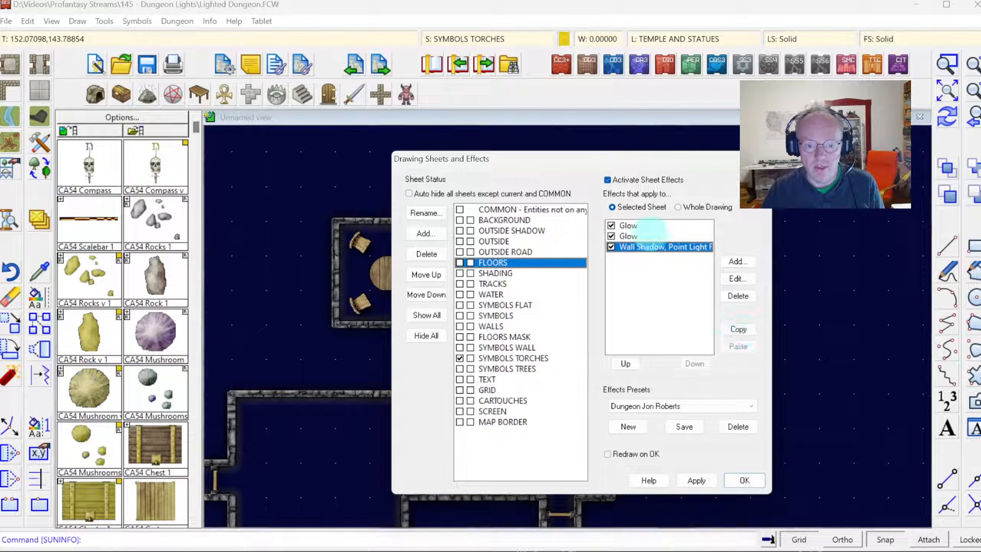
pyautogui.click(641, 245)
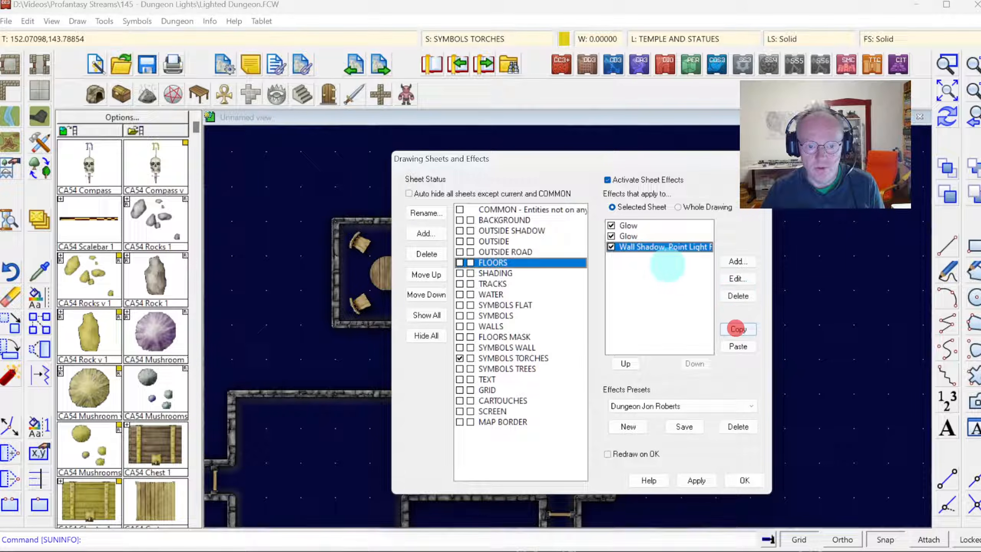
pyautogui.click(737, 295)
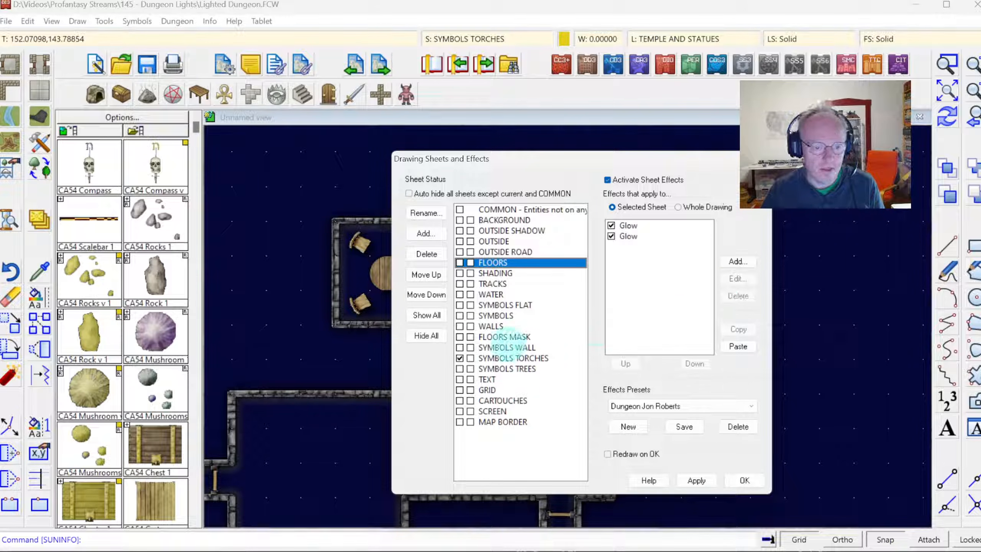
# Step: Paste the copied point light effect onto the SYMBOLS TORCHES sheet and apply the change to the drawing
pyautogui.click(498, 369)
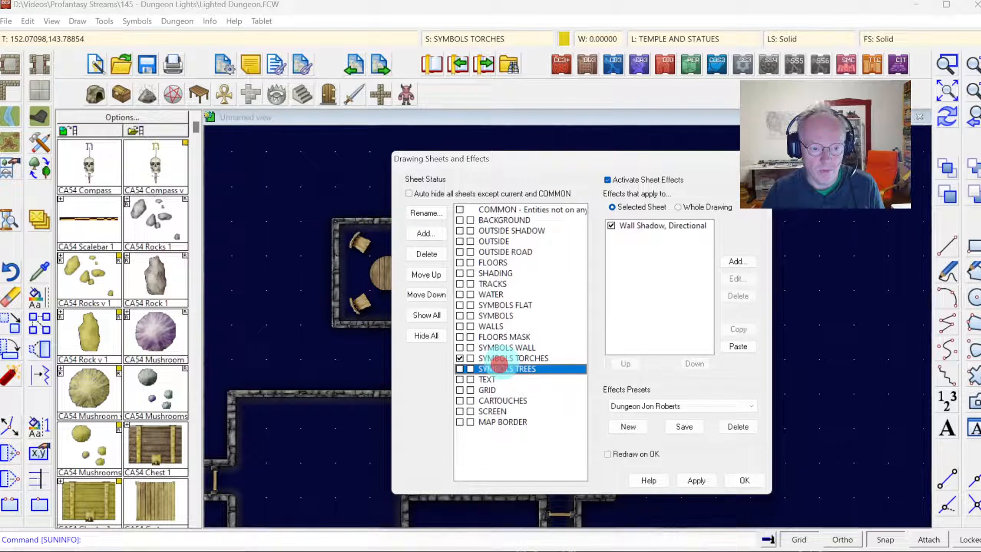
pyautogui.click(502, 356)
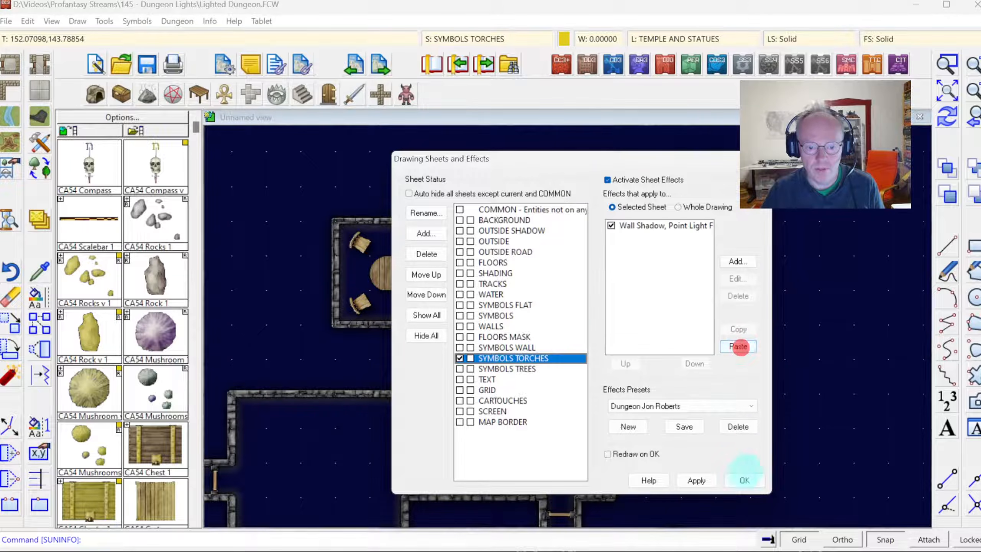
pyautogui.click(742, 478)
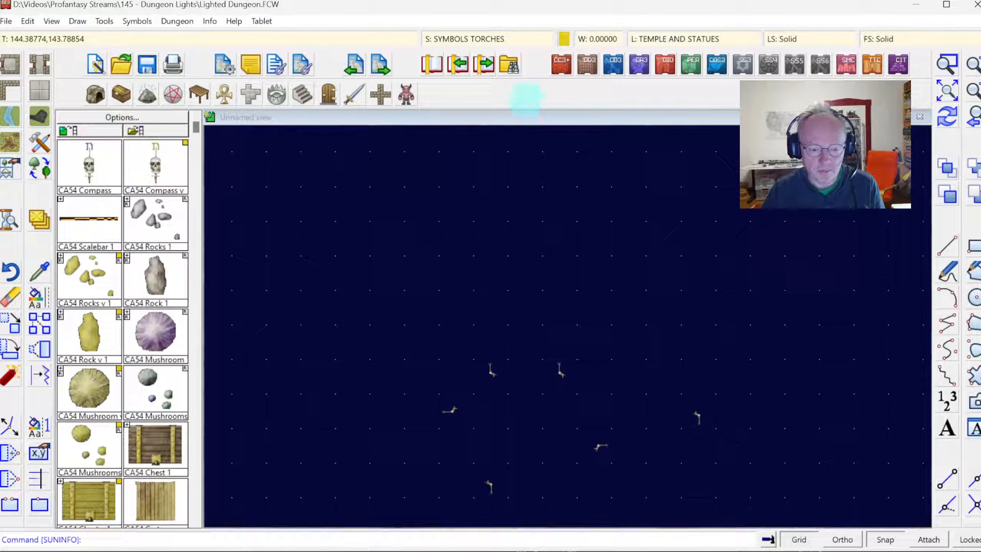
# Step: Add a new sheet named LIGHTING END directly after the SYMBOLS TORCHES sheet
pyautogui.click(487, 39)
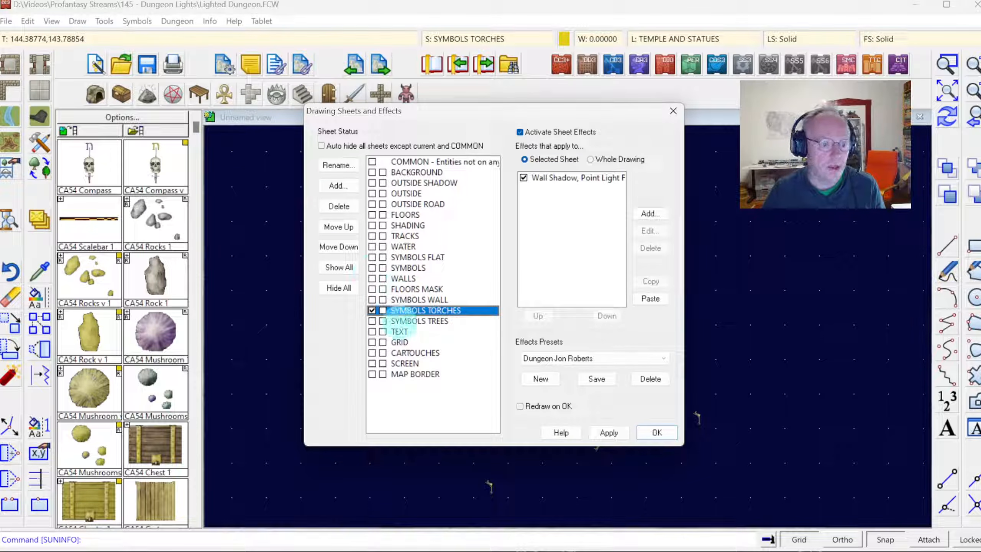
pyautogui.click(339, 185)
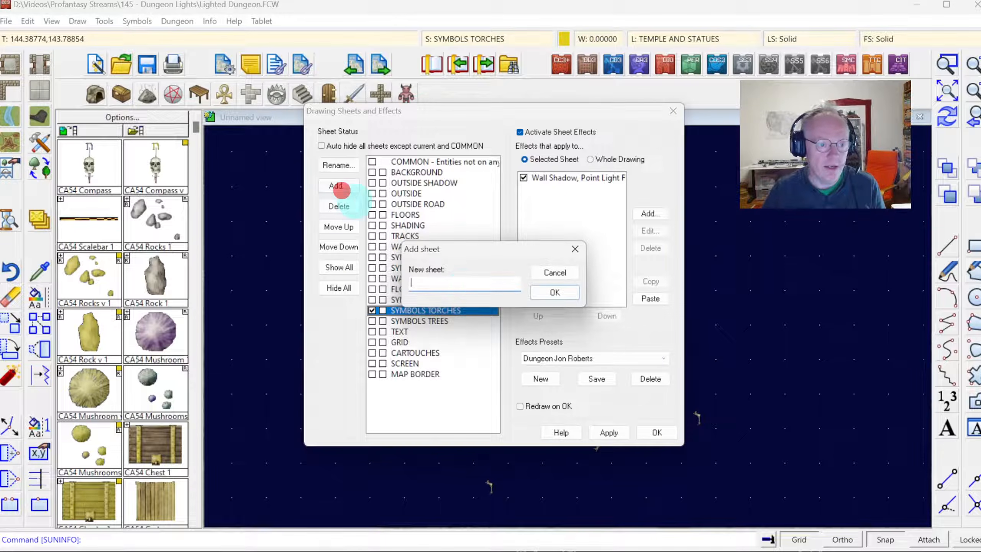
pyautogui.write('LIGHTING END')
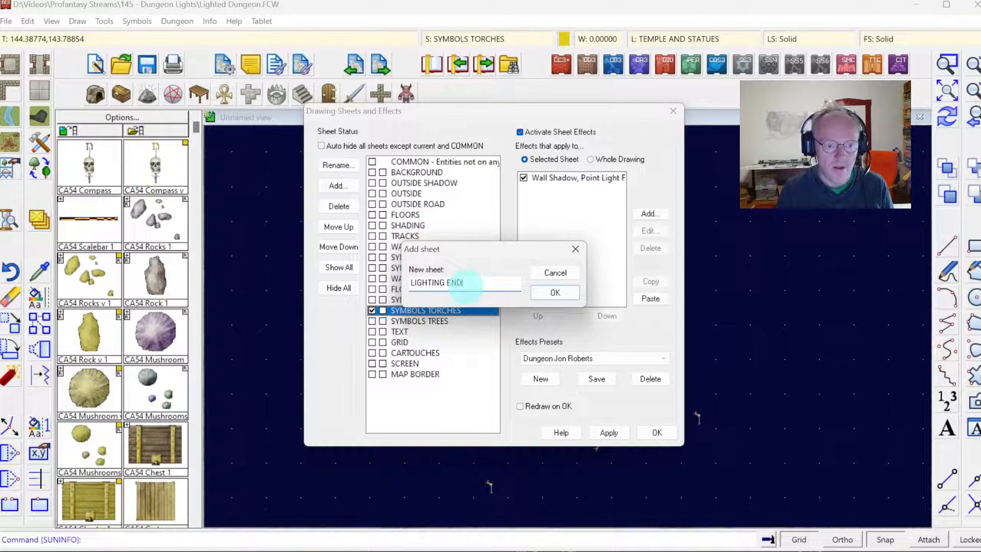
pyautogui.press('Return')
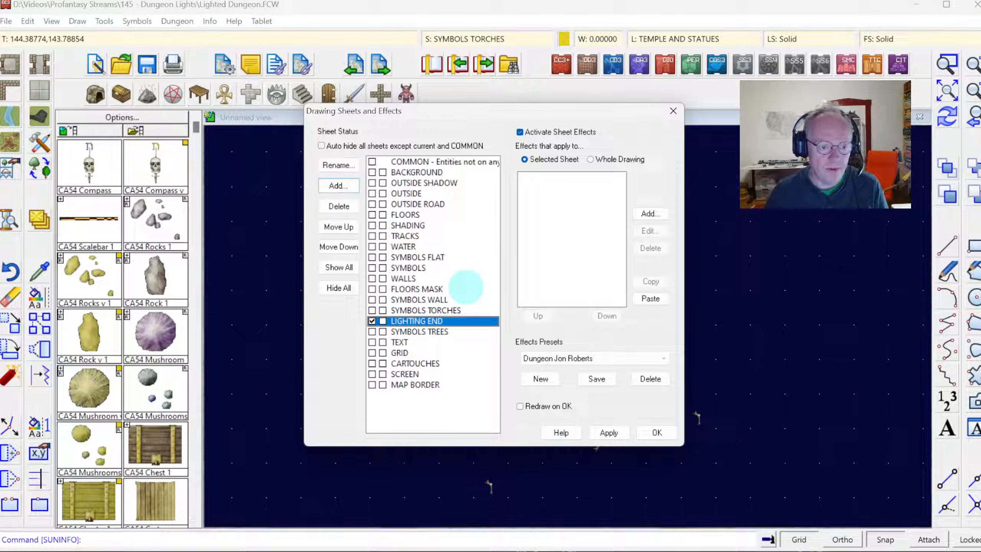
# Step: Copy the Wall Shadow, Point Light Finalize effect from the SYMBOLS TORCHES sheet and paste it onto the LIGHTING END sheet
pyautogui.click(432, 307)
pyautogui.click(548, 177)
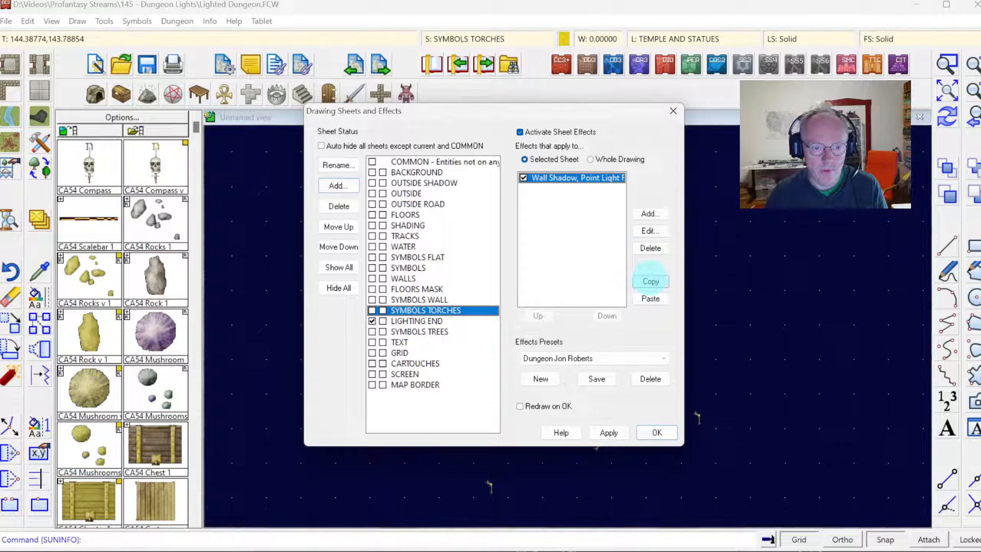
pyautogui.click(432, 321)
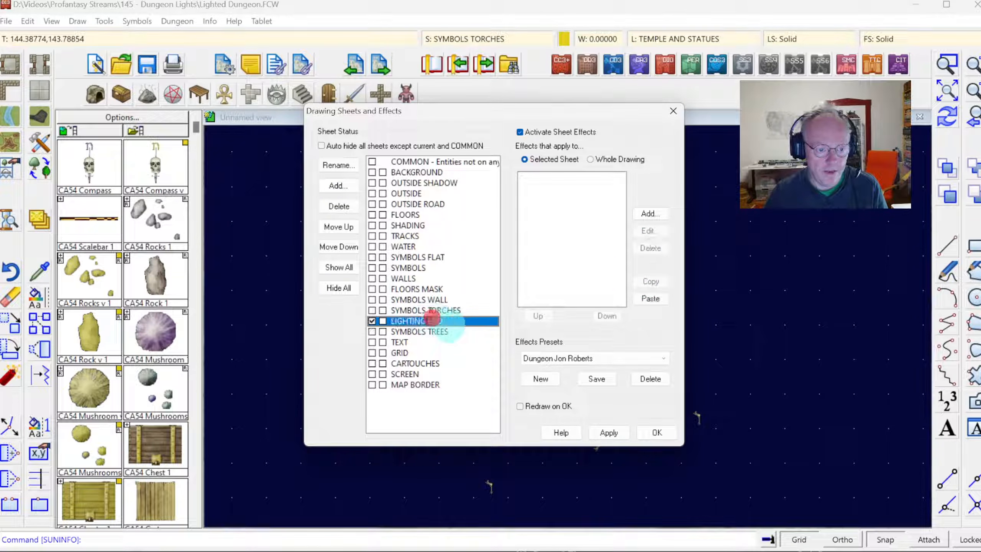
pyautogui.click(657, 432)
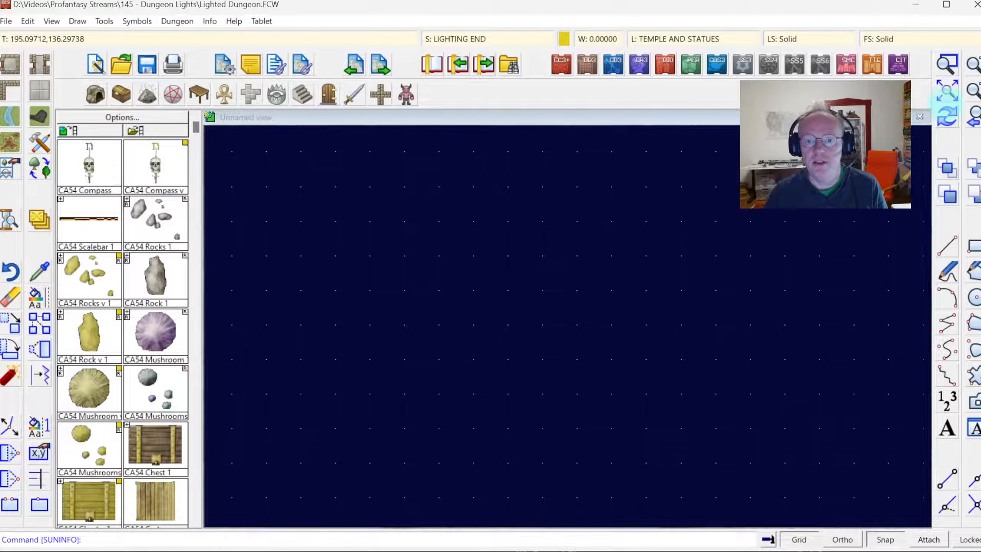
# Step: Move the LIGHTING END sheet down one place, below SYMBOLS TREES, and accept the new sheet order
pyautogui.click(947, 90)
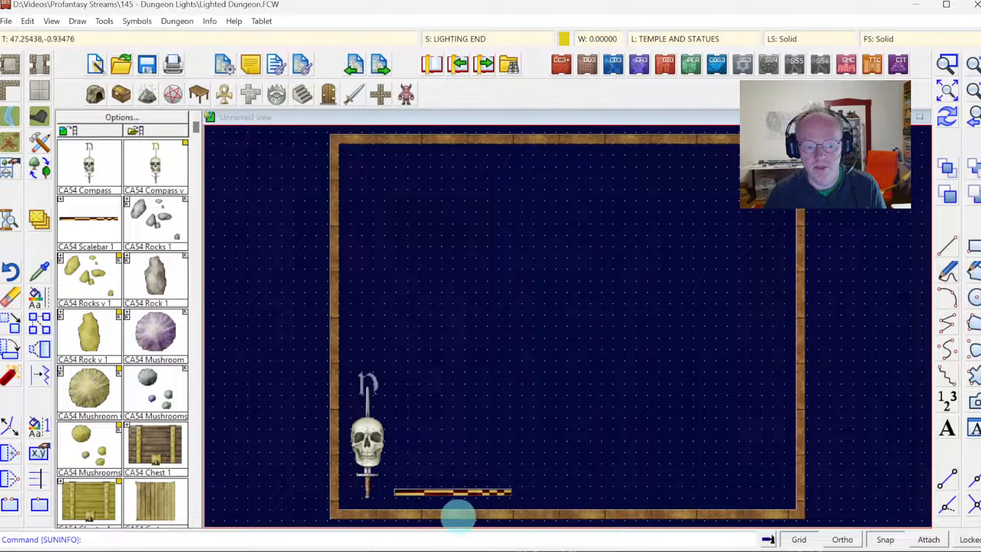
pyautogui.click(478, 38)
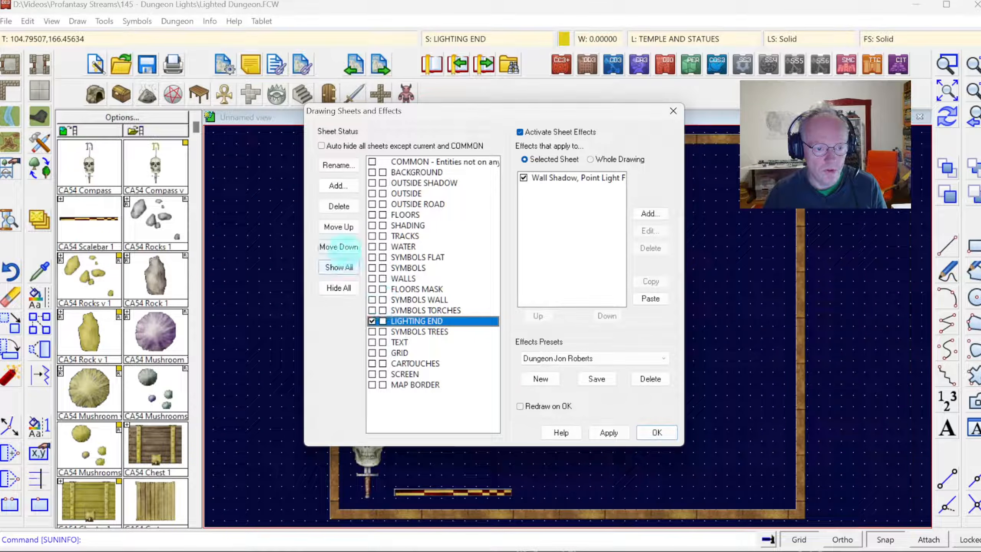
pyautogui.click(339, 247)
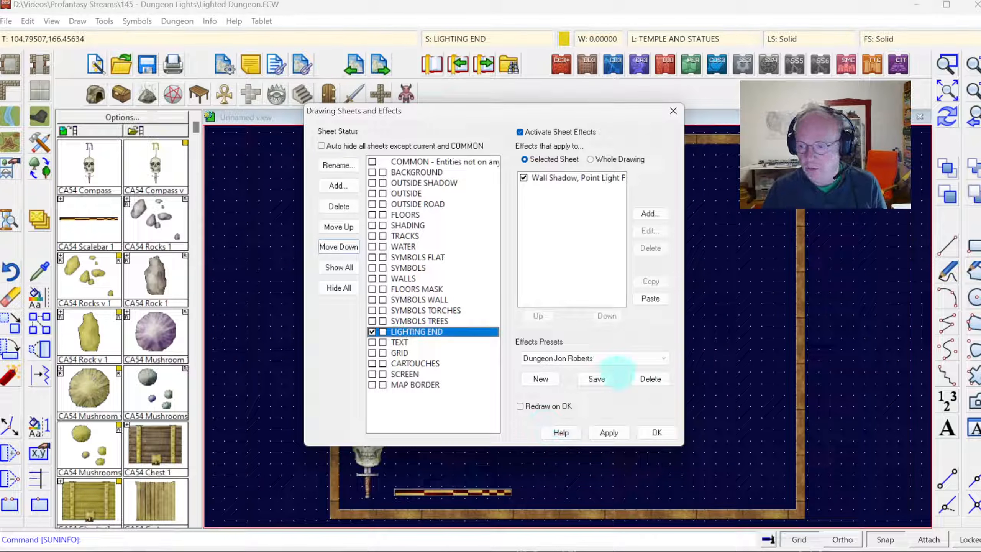
pyautogui.click(658, 432)
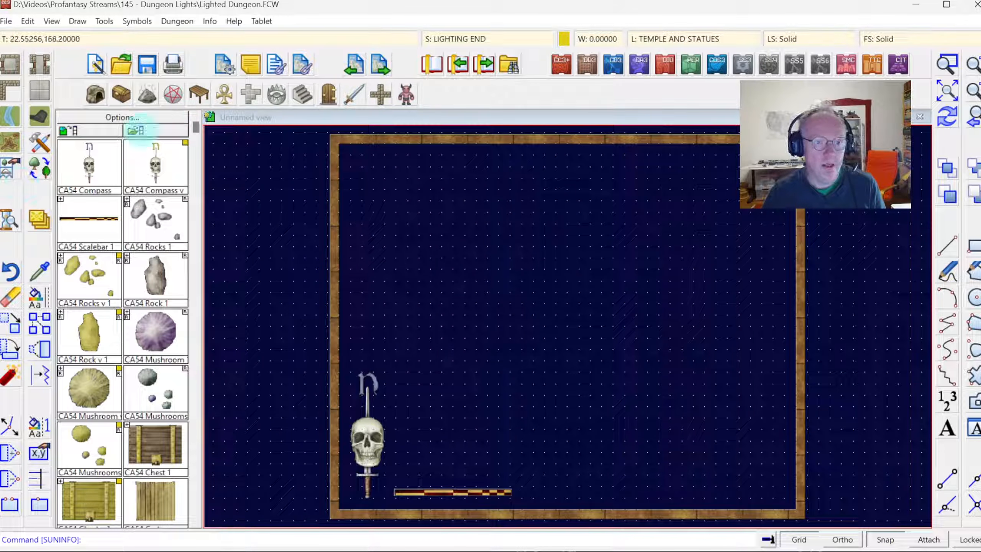
# Step: Apply a shadow transparency of 50 to the global sun, and raise it to 100
pyautogui.click(10, 220)
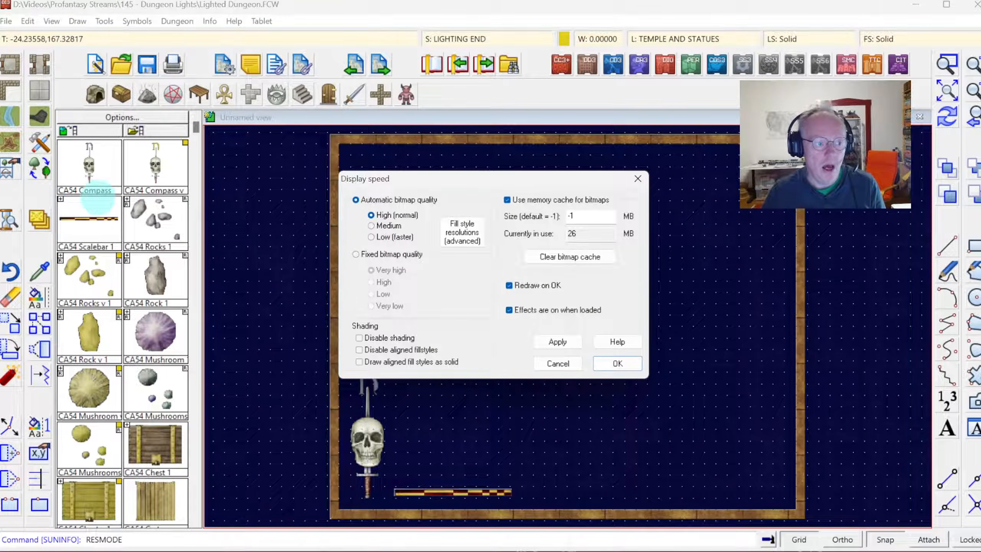
pyautogui.press('Escape')
pyautogui.rightClick(10, 220)
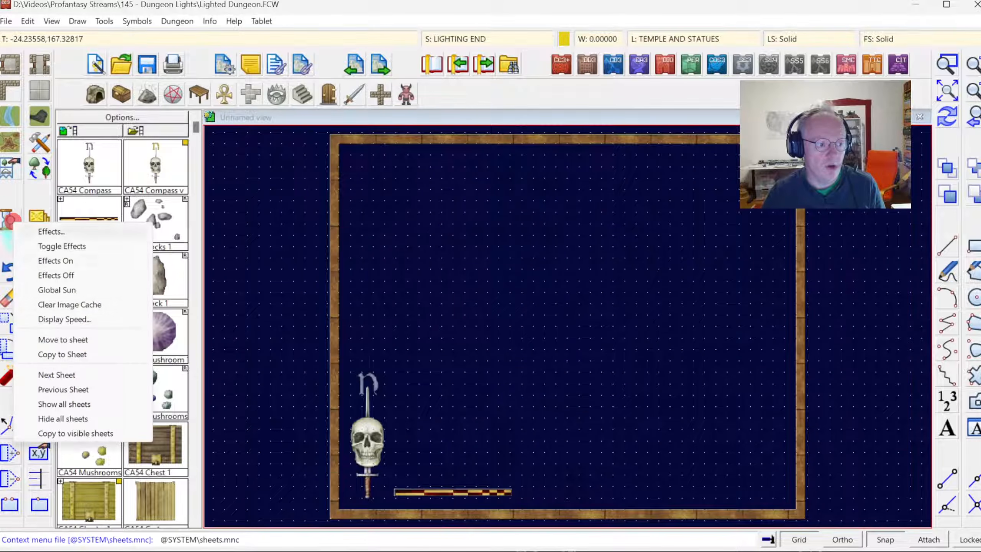
pyautogui.click(116, 289)
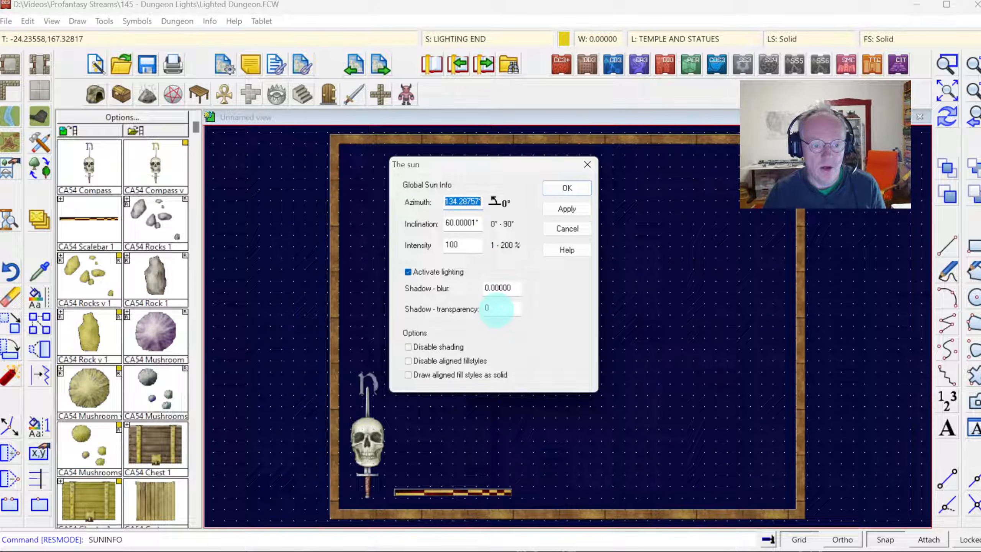
pyautogui.doubleClick(498, 309)
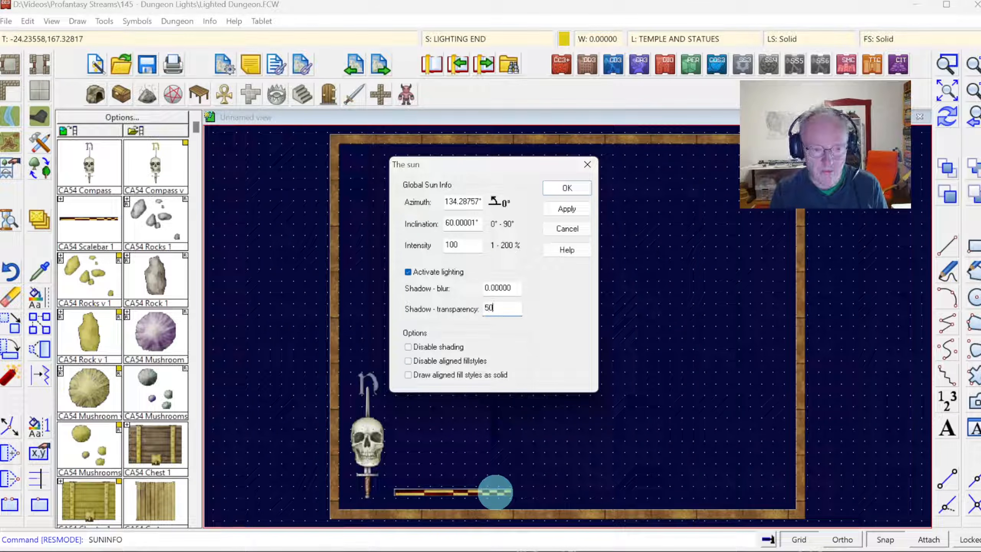
pyautogui.click(567, 209)
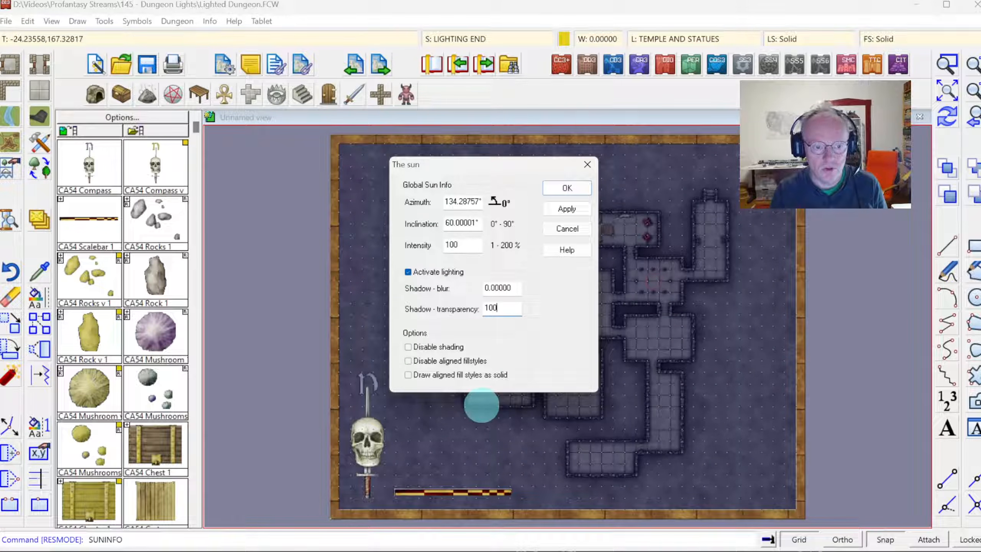
pyautogui.click(566, 209)
pyautogui.click(566, 190)
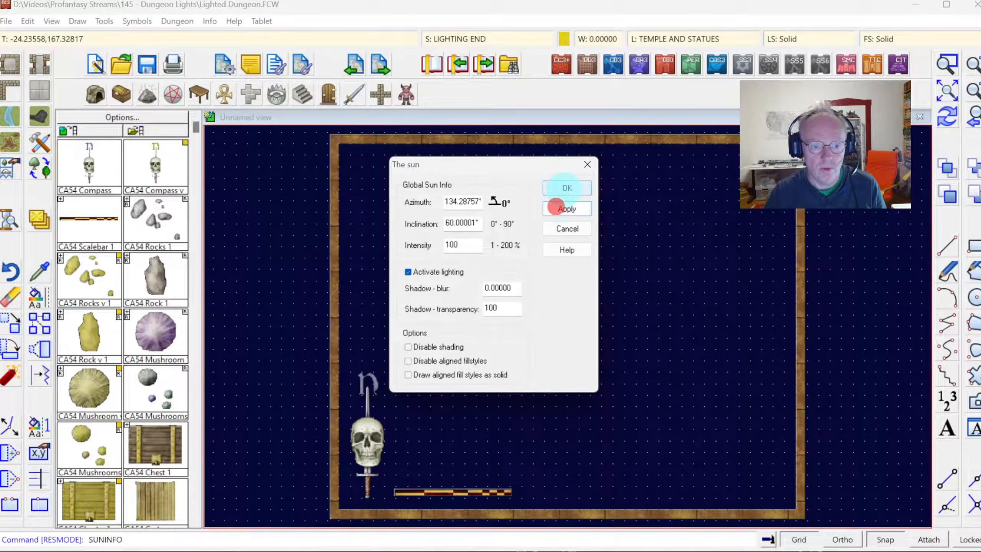
# Step: Set the shadow color of the LIGHTING END sheet's Point Light Finalize effect to dark blue, RGB 8, 10, 59, and apply it
pyautogui.click(468, 38)
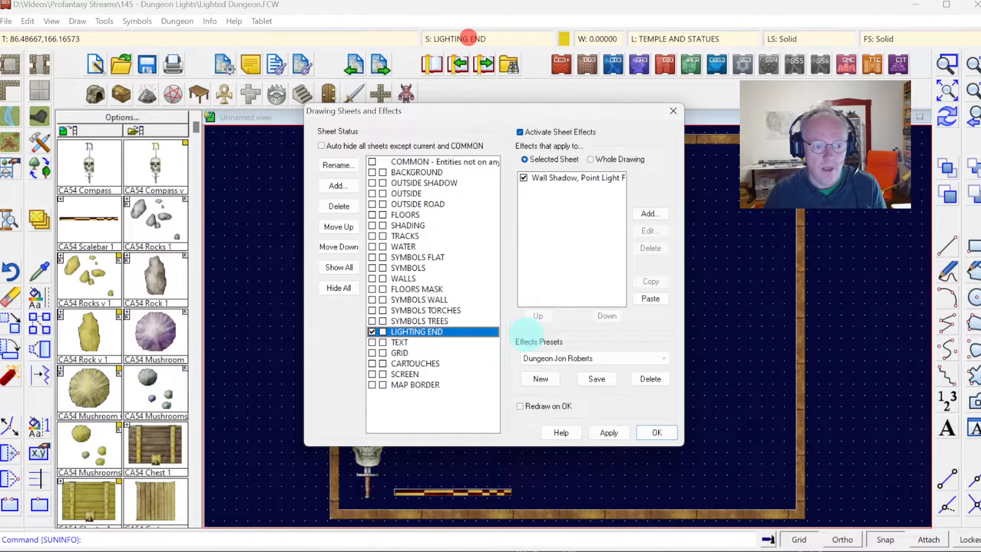
pyautogui.click(557, 178)
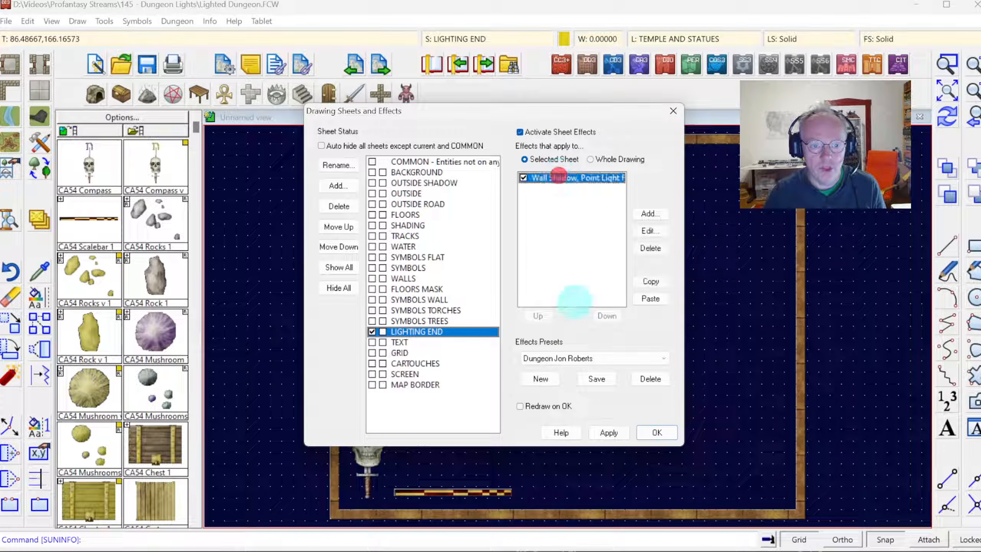
pyautogui.click(650, 231)
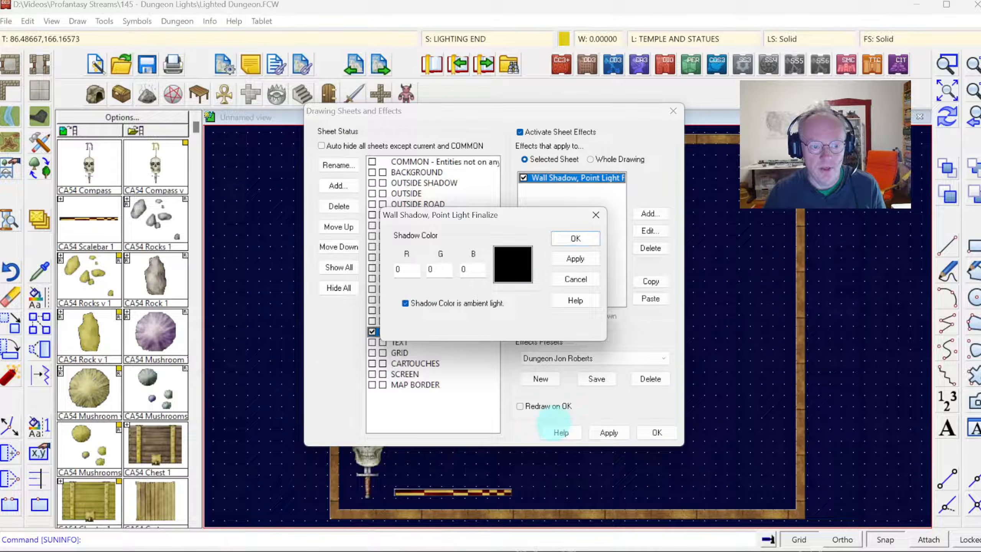
pyautogui.click(521, 264)
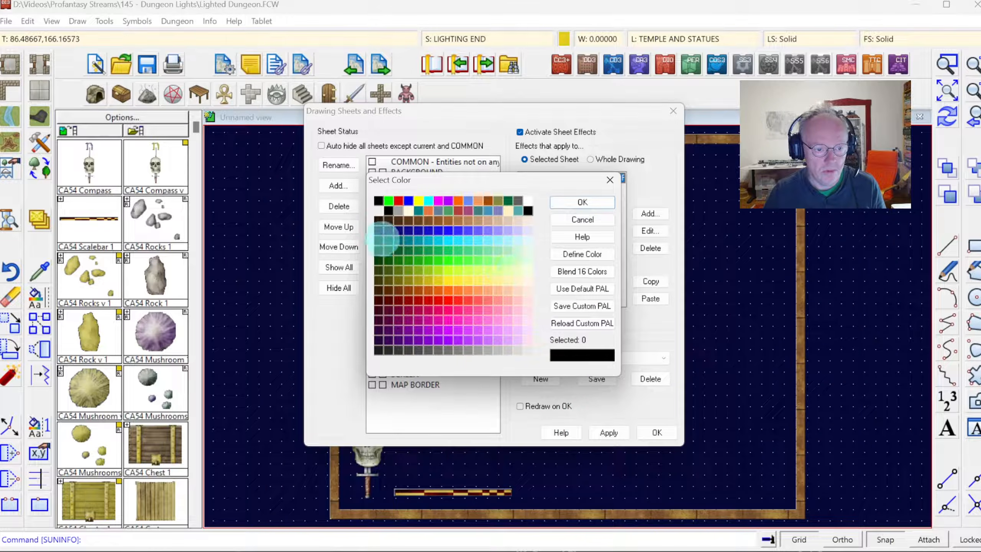
pyautogui.click(591, 202)
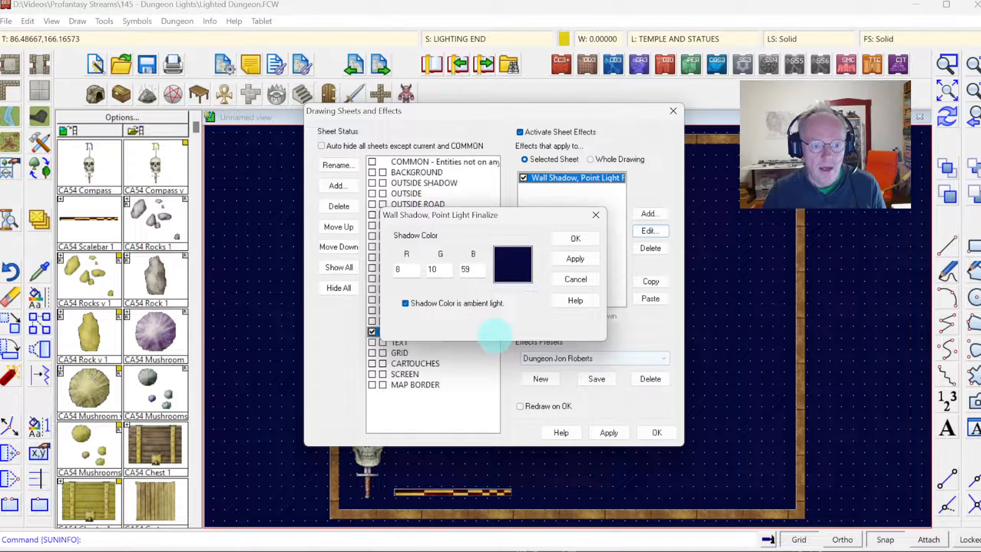
pyautogui.click(574, 237)
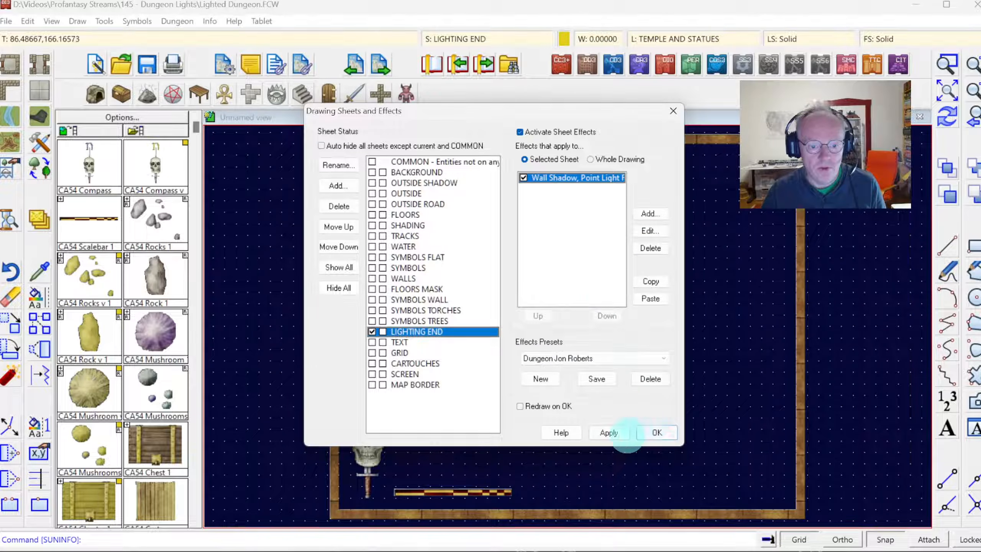
pyautogui.click(626, 434)
pyautogui.click(656, 432)
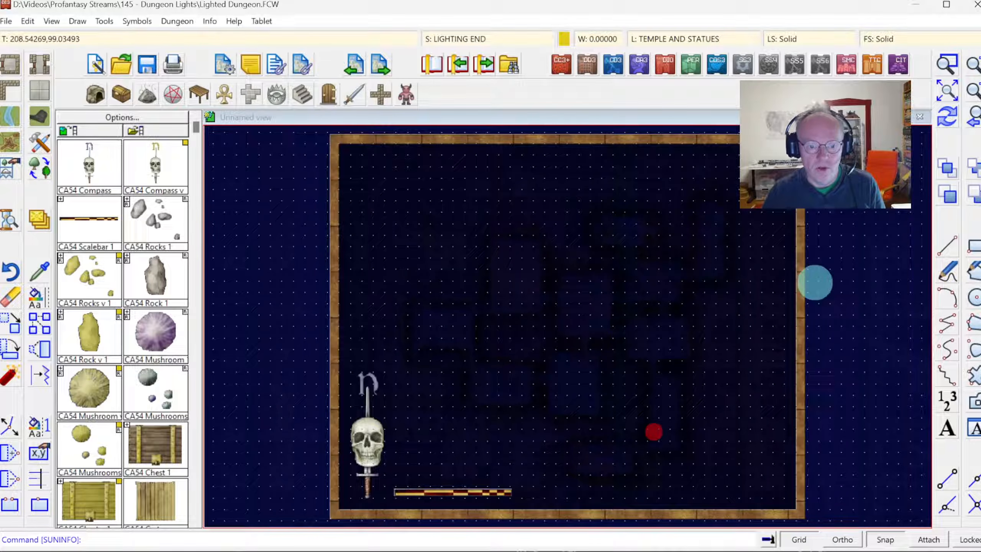
# Step: Apply a global sun shadow transparency of 75, and raise it to 80, checking the effect on the upper-left room
pyautogui.click(947, 63)
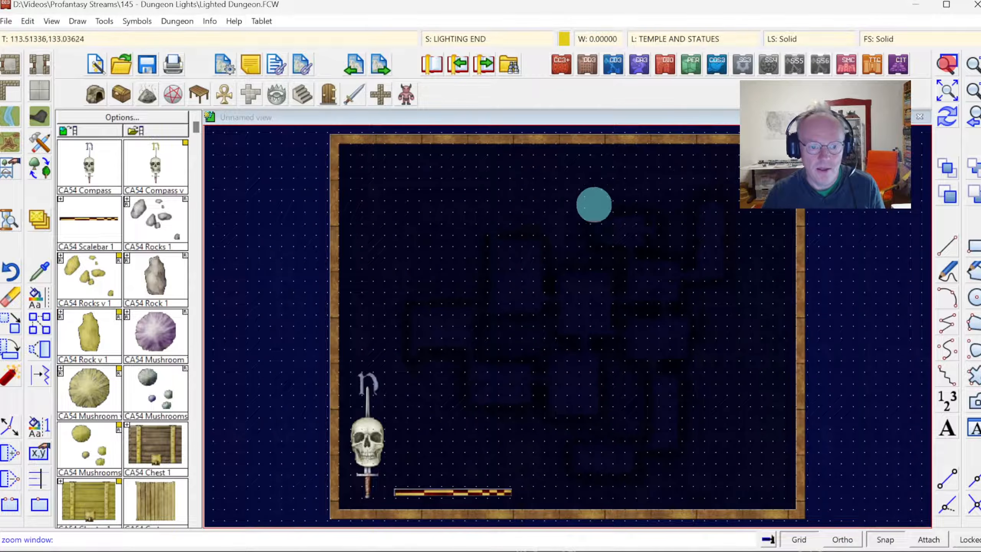
pyautogui.click(468, 210)
pyautogui.click(597, 320)
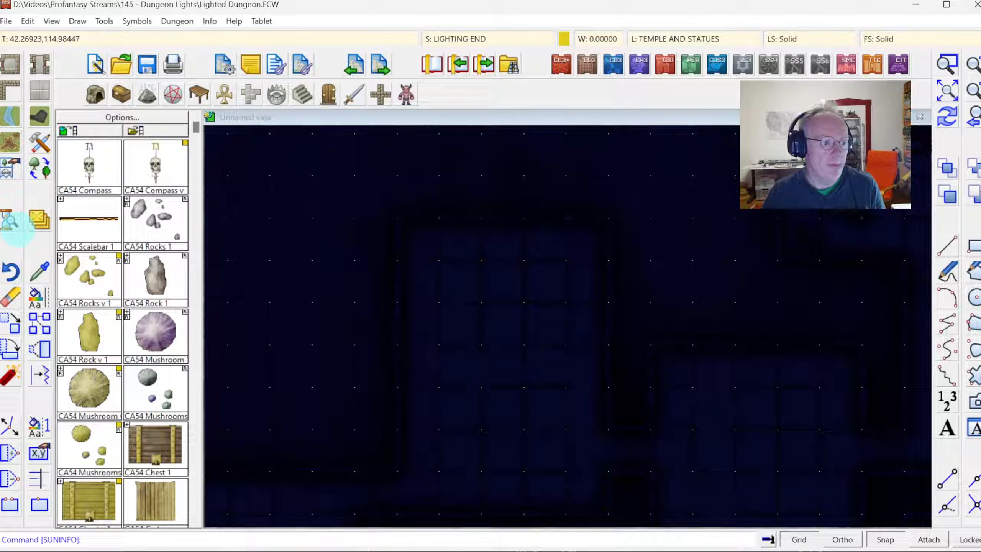
pyautogui.click(9, 220)
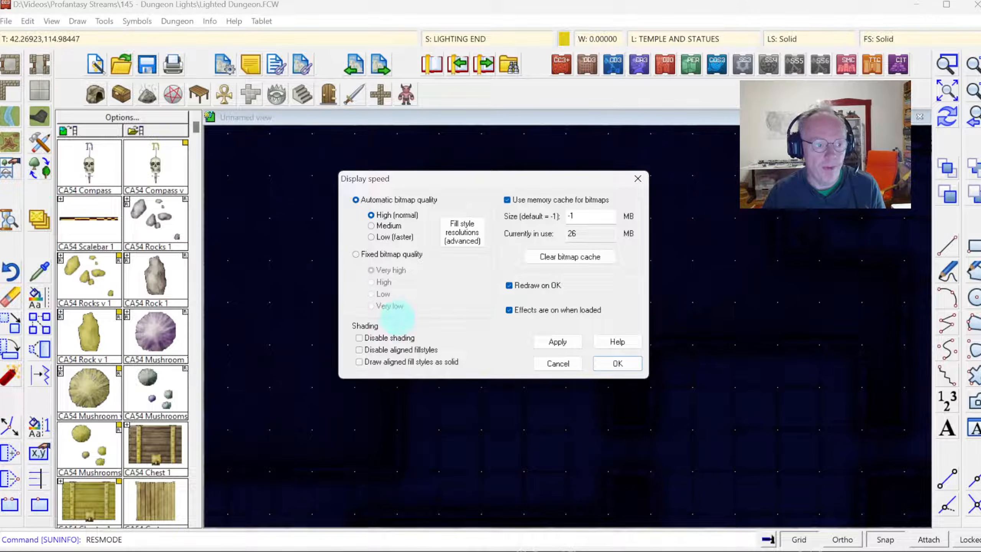
pyautogui.press('Escape')
pyautogui.rightClick(8, 217)
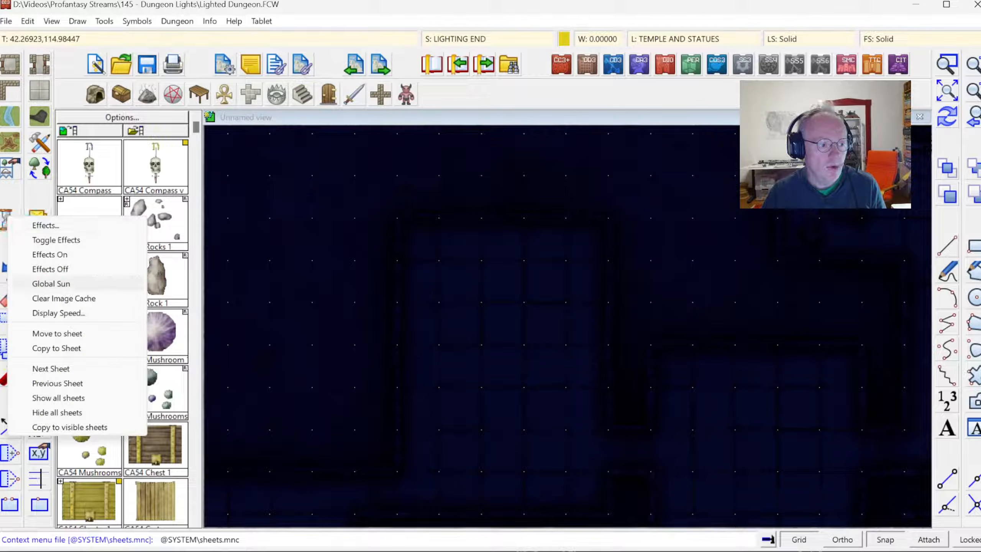
pyautogui.click(50, 283)
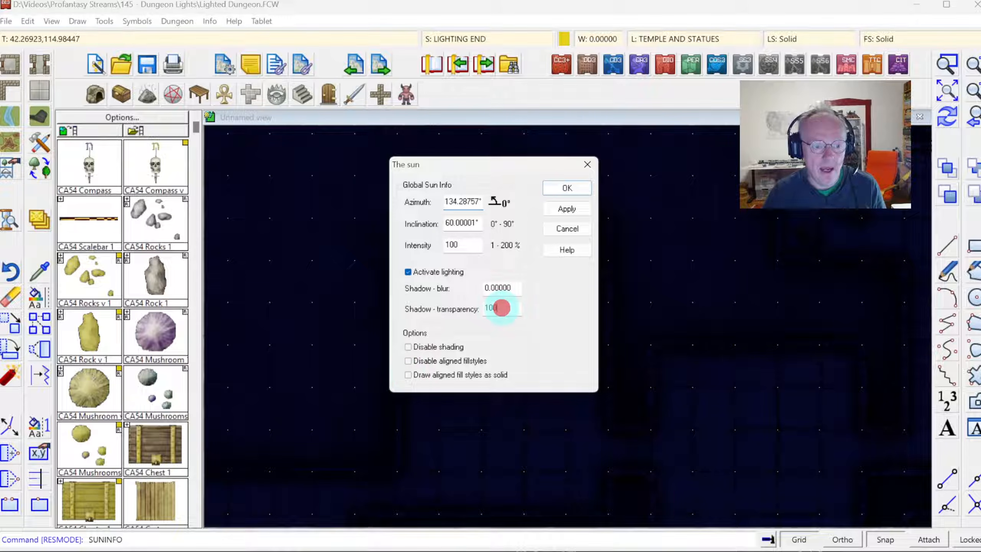
pyautogui.doubleClick(500, 308)
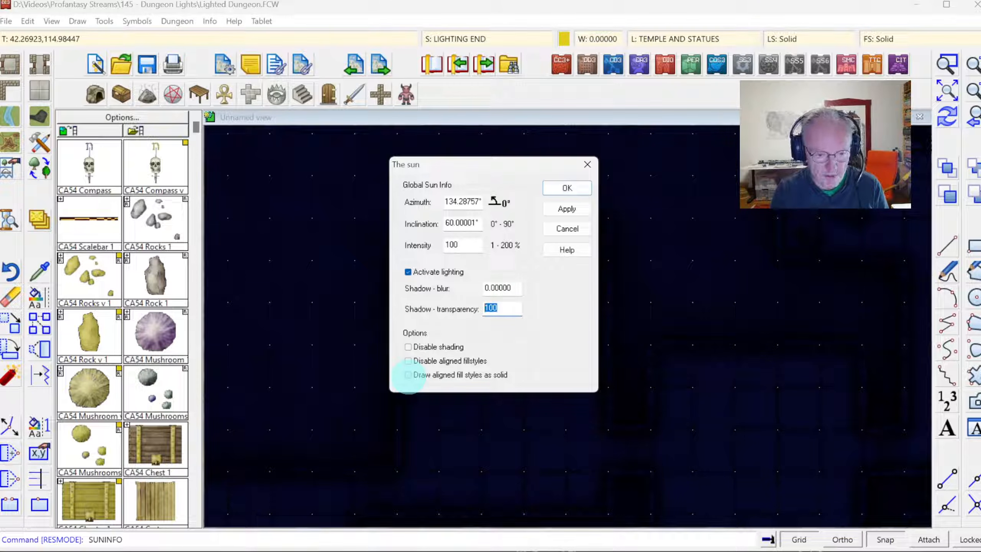
pyautogui.click(567, 209)
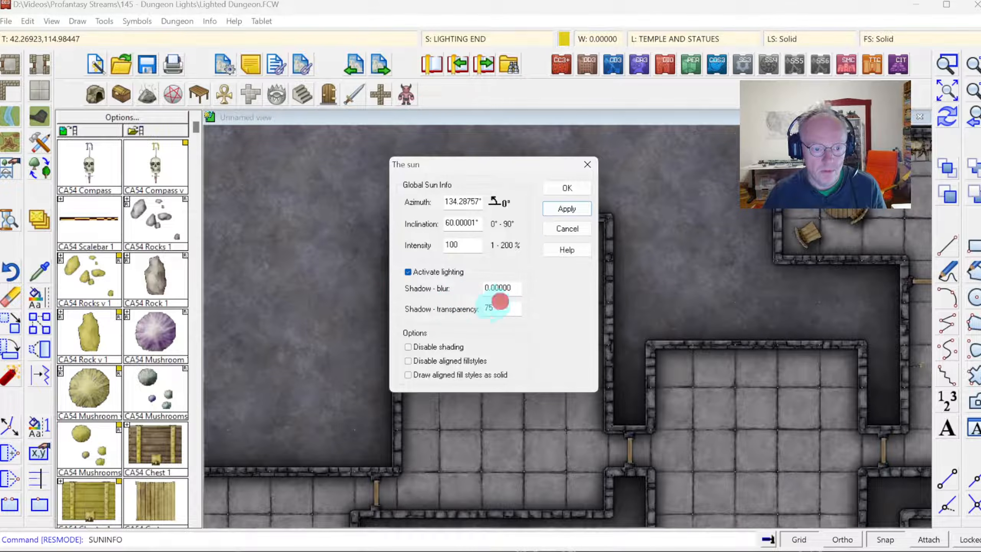
pyautogui.doubleClick(496, 308)
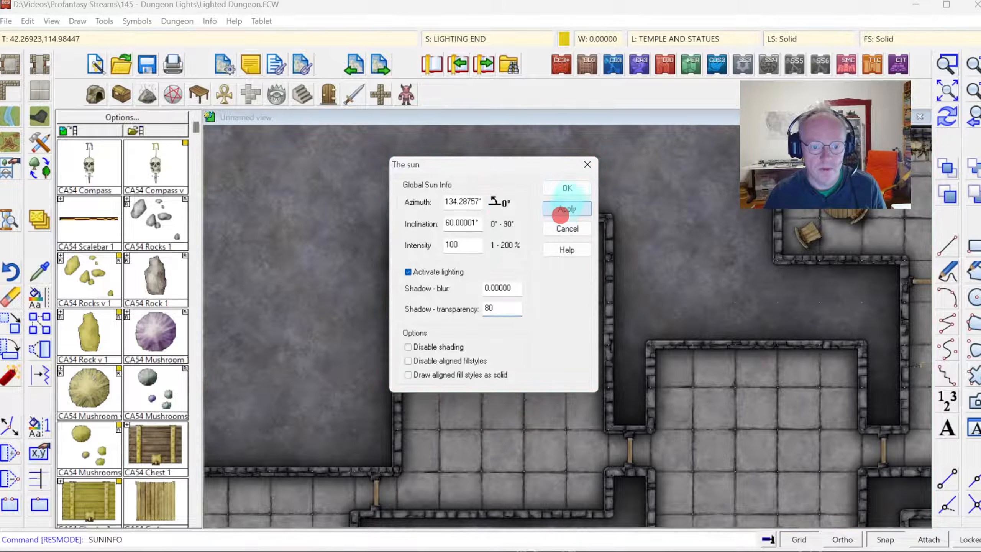
pyautogui.click(570, 191)
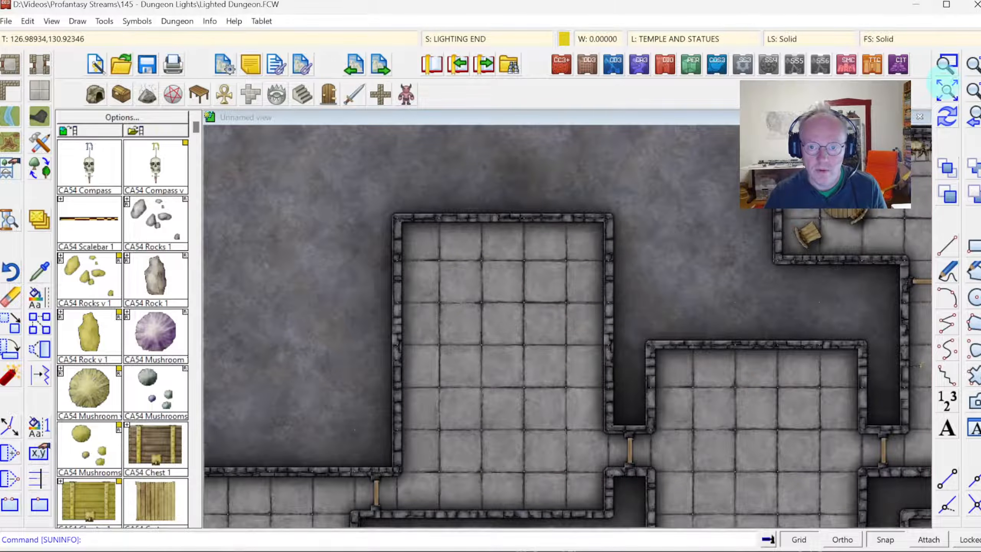
# Step: Reapply the shadow color settings of the LIGHTING END sheet's Point Light Finalize effect while viewing the central dungeon rooms
pyautogui.click(944, 82)
pyautogui.click(946, 64)
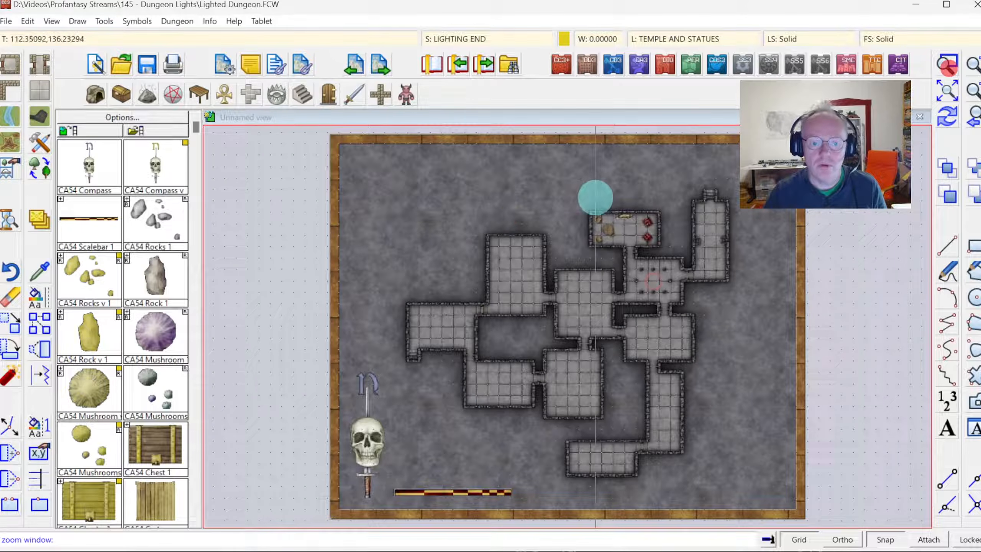
pyautogui.click(507, 212)
pyautogui.click(707, 379)
pyautogui.click(448, 37)
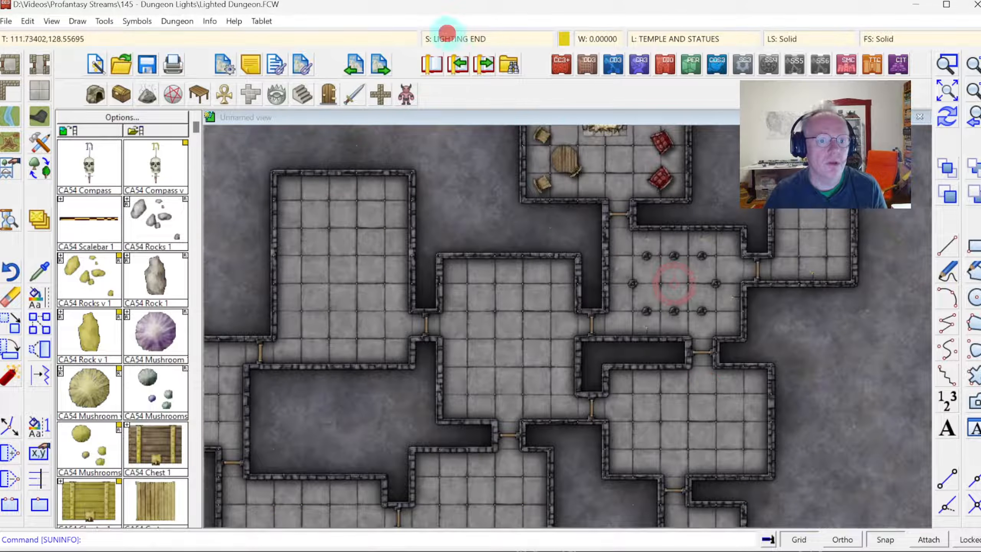
pyautogui.click(568, 180)
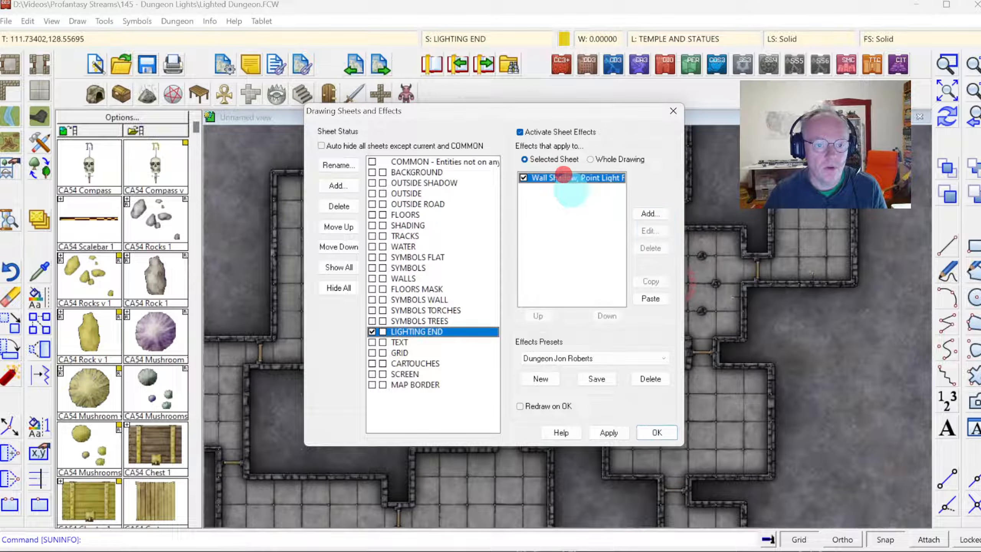
pyautogui.click(650, 231)
pyautogui.click(575, 258)
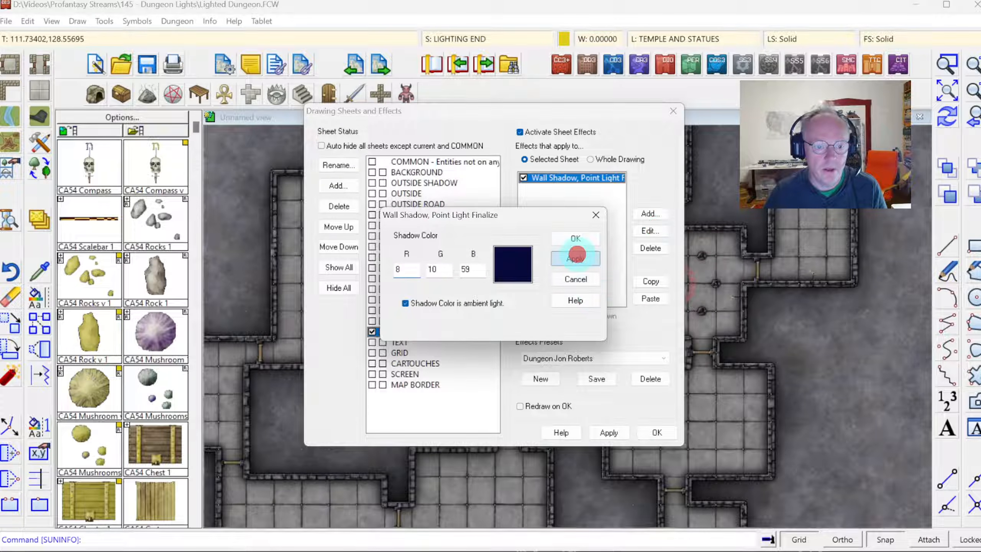
pyautogui.click(576, 236)
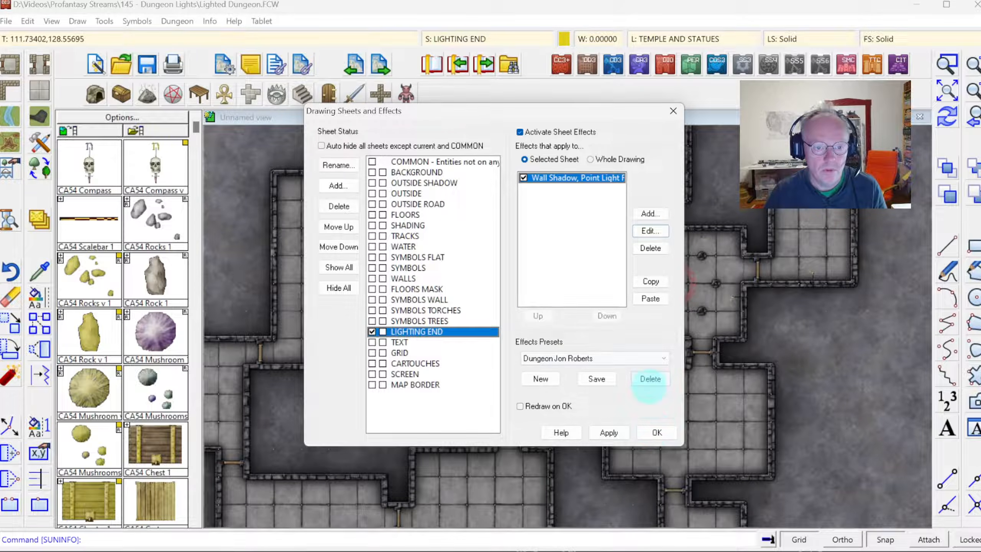
pyautogui.click(654, 432)
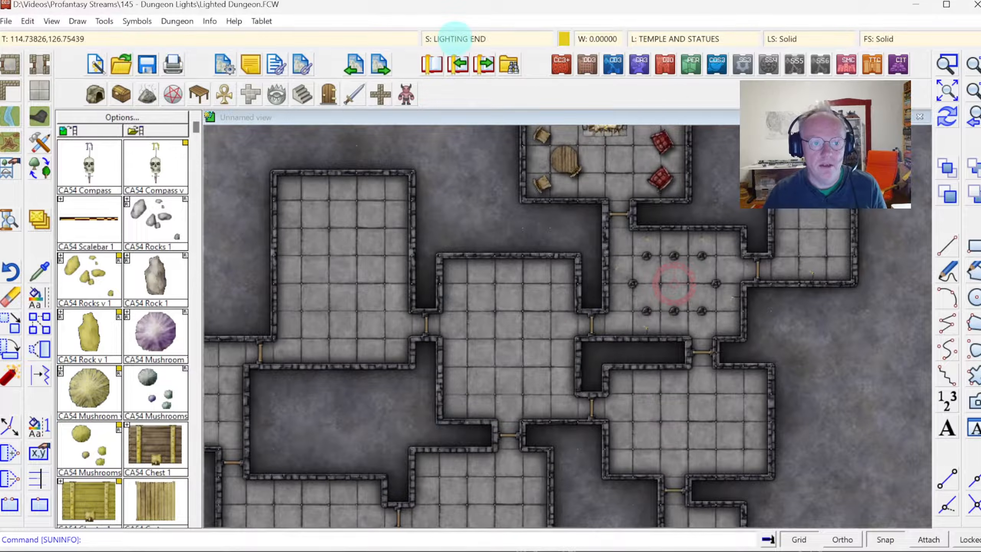
# Step: Toggle the ambient light option in the LIGHTING END sheet's Point Light Finalize effect and apply it
pyautogui.click(454, 38)
pyautogui.click(568, 177)
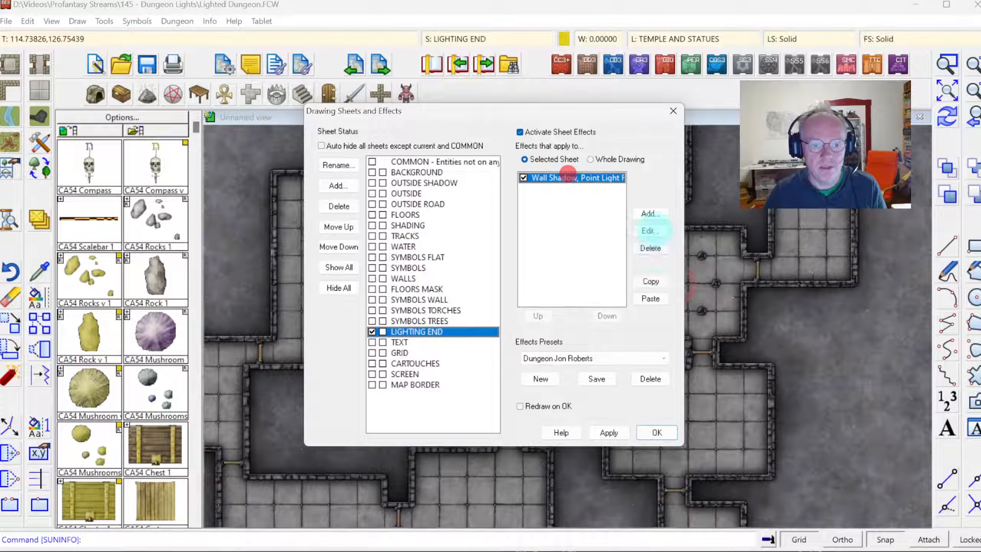
pyautogui.click(651, 230)
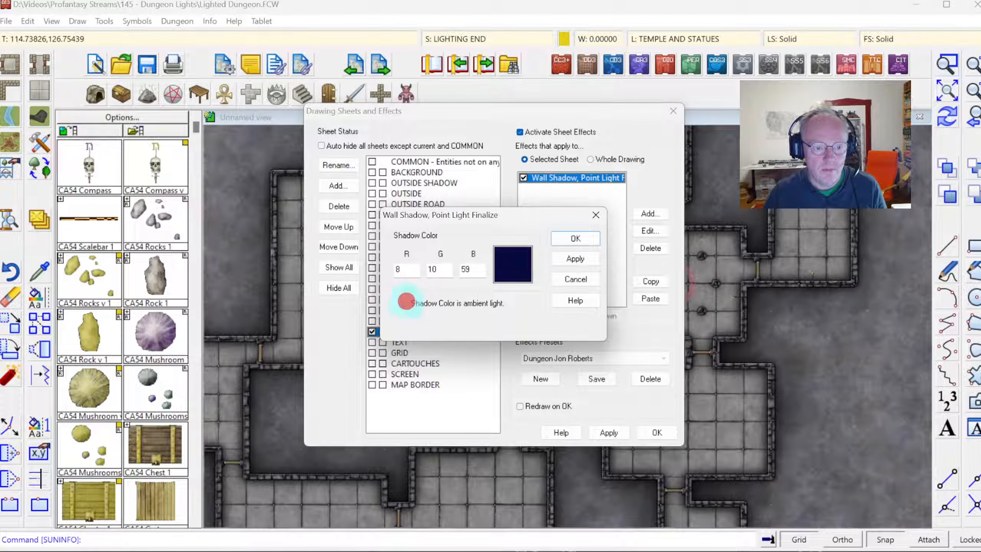
pyautogui.click(580, 261)
pyautogui.click(421, 305)
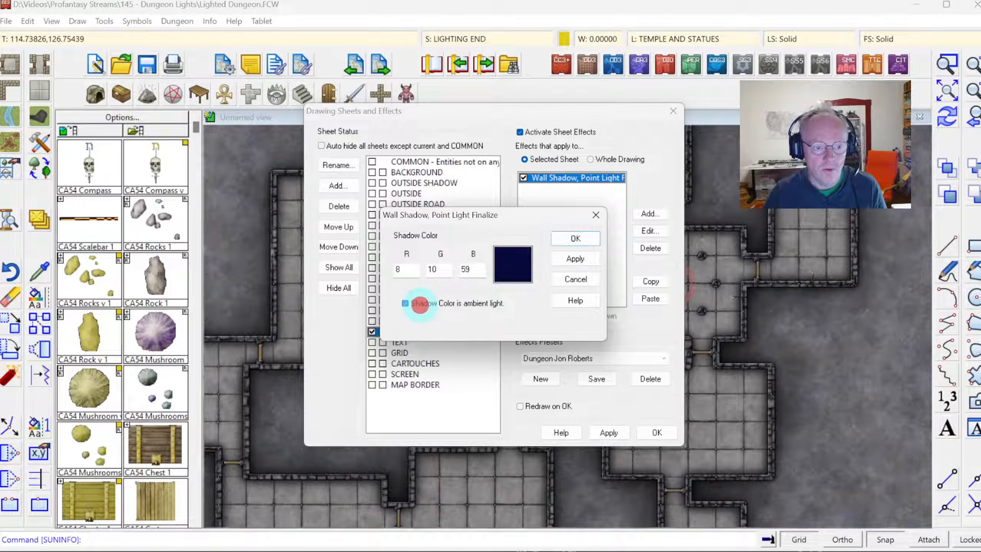
pyautogui.click(576, 238)
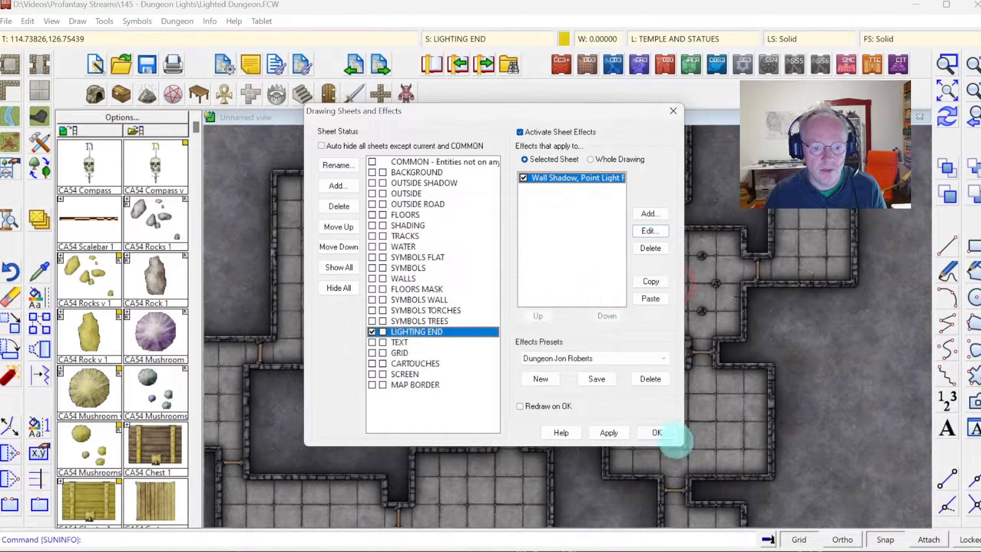
pyautogui.click(656, 429)
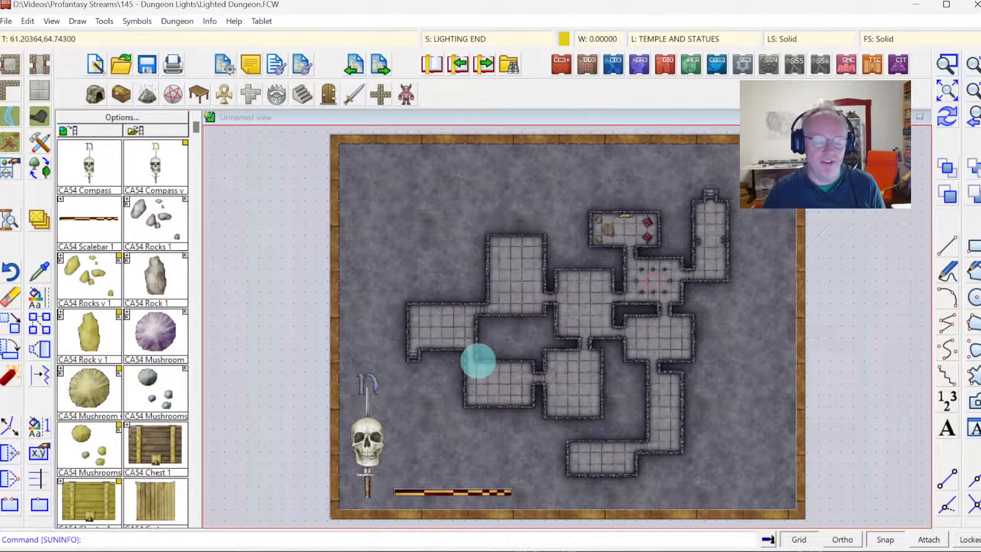
# Step: Have the LIGHTING END sheet's Point Light Finalize effect treat its shadow color as ambient light again
pyautogui.click(462, 39)
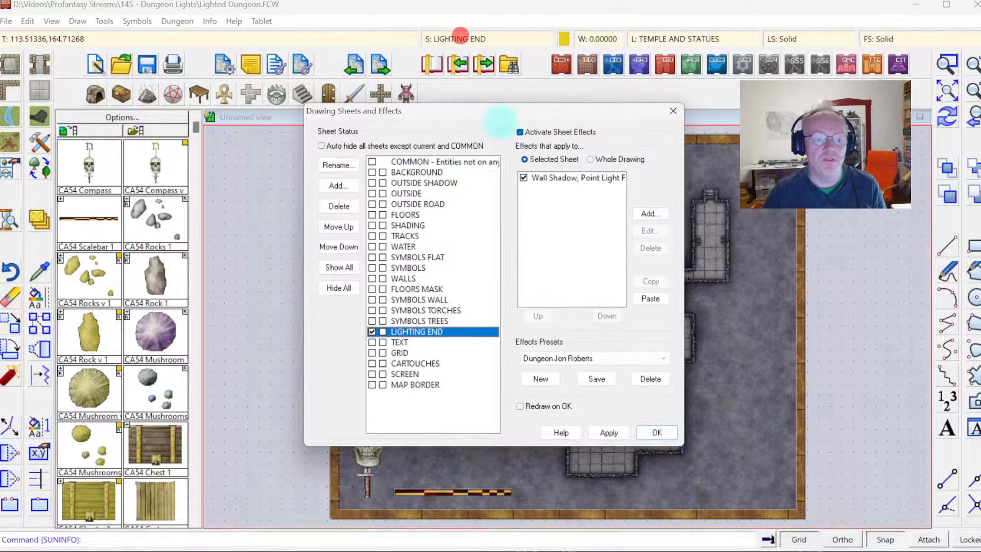
pyautogui.click(556, 177)
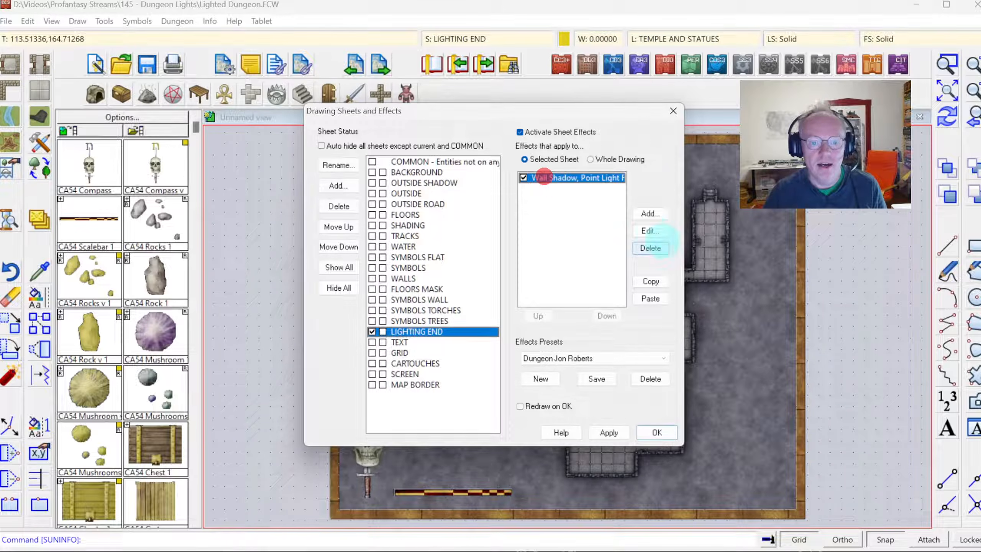
pyautogui.click(651, 231)
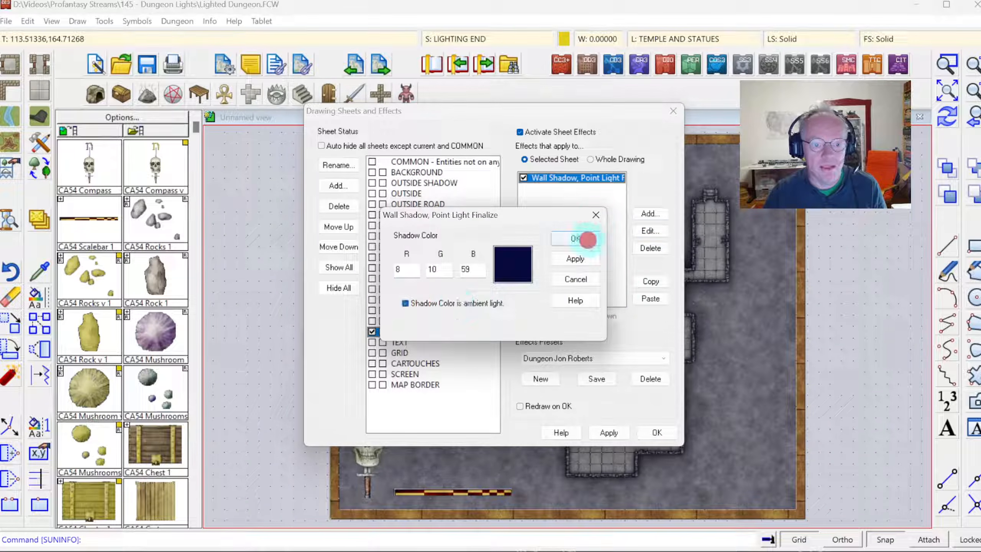
pyautogui.click(576, 239)
pyautogui.click(656, 432)
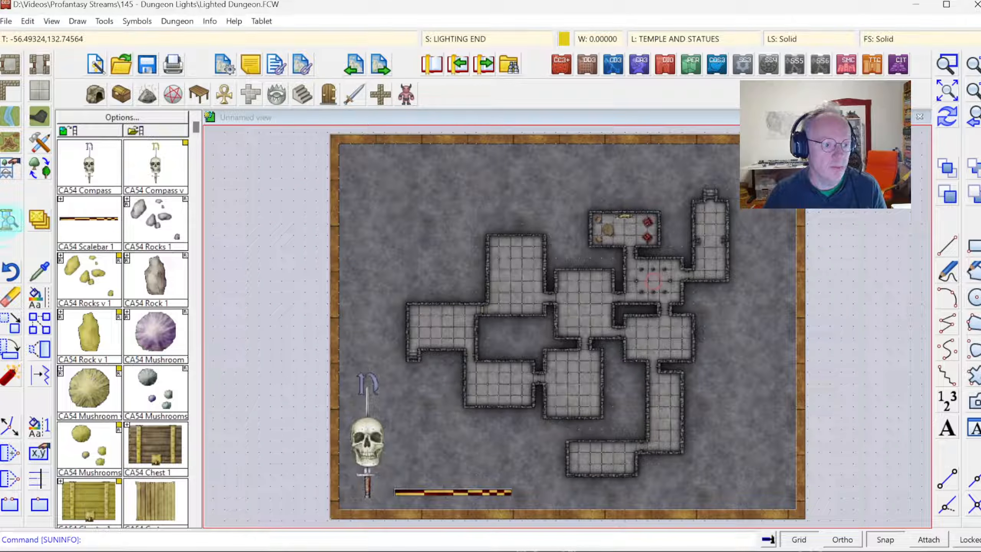
# Step: Set the global sun's shadow transparency to 15, apply it, and inspect the room with the ring of pillars
pyautogui.rightClick(9, 220)
pyautogui.click(39, 288)
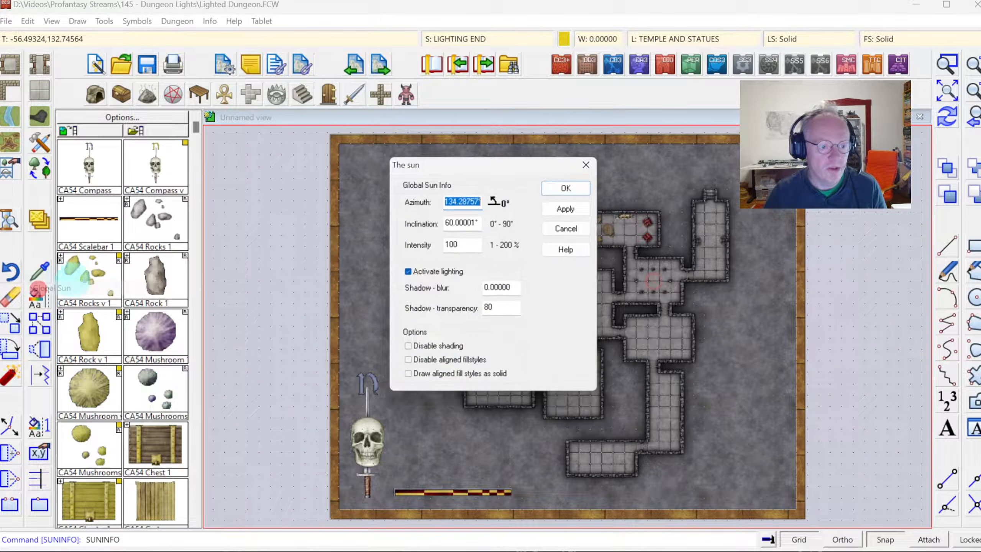
pyautogui.click(494, 309)
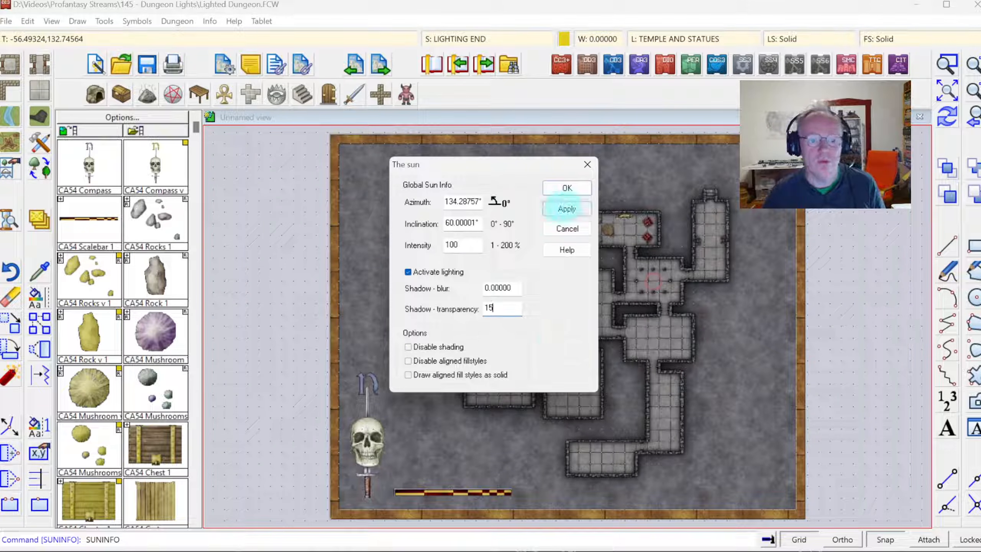
pyautogui.click(567, 209)
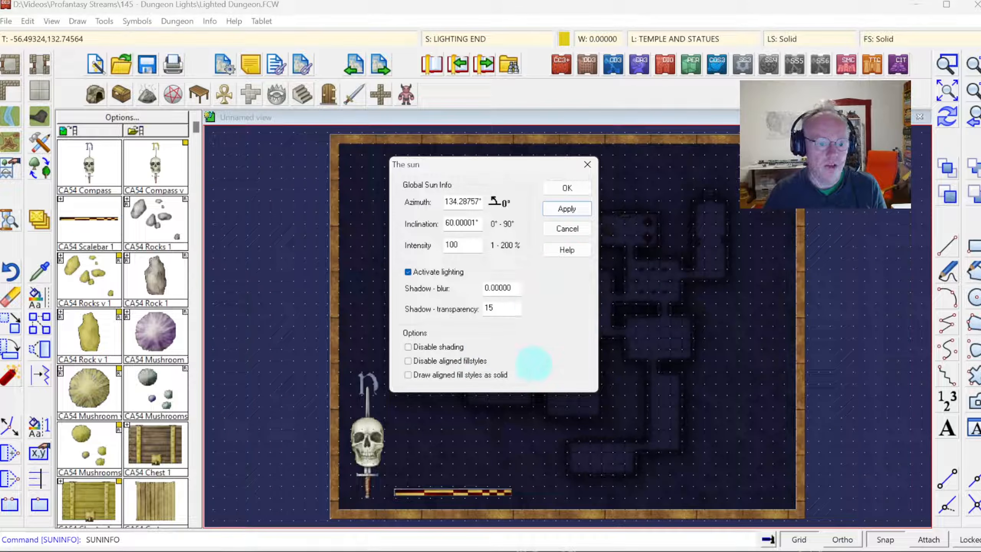
pyautogui.click(567, 188)
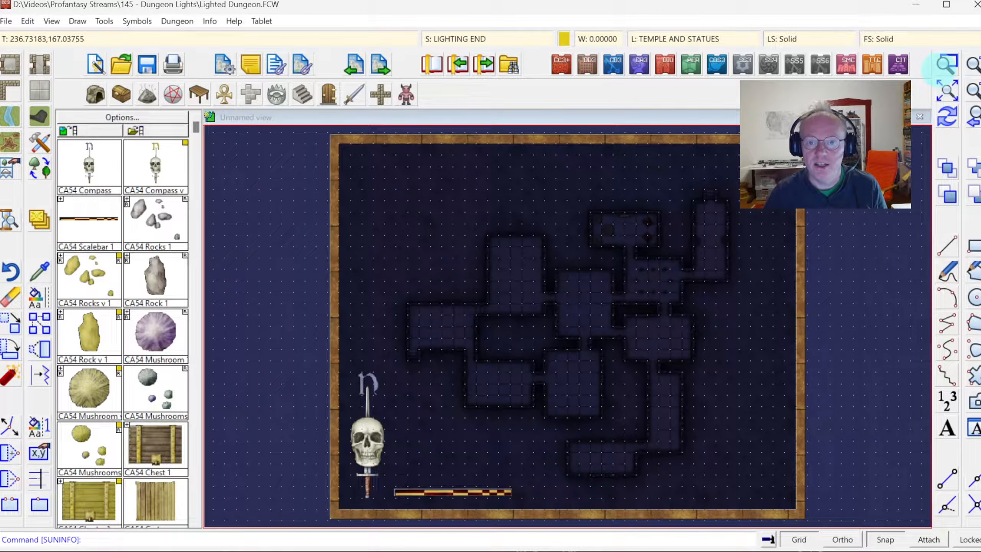
pyautogui.click(945, 64)
pyautogui.click(600, 241)
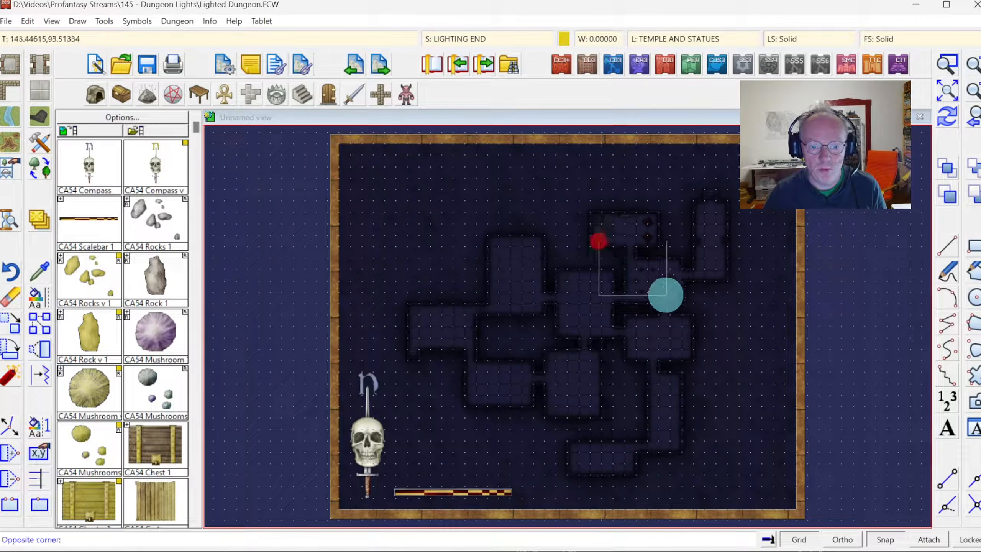
pyautogui.click(700, 318)
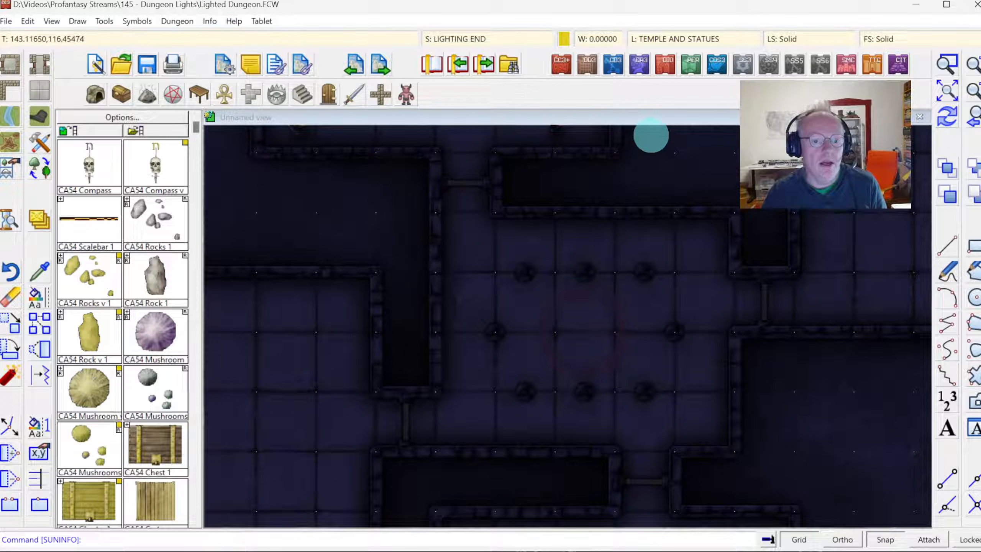
pyautogui.click(178, 20)
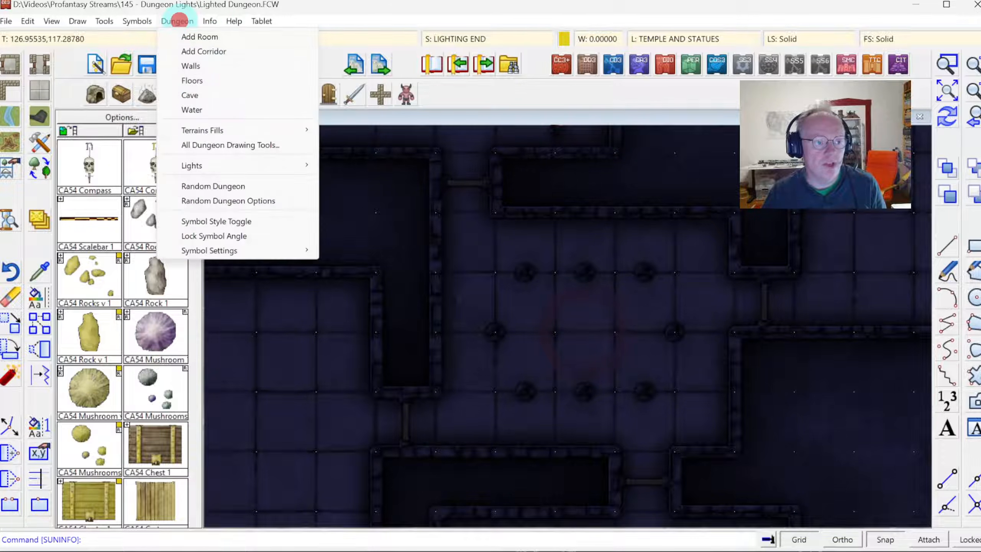
pyautogui.moveTo(271, 166)
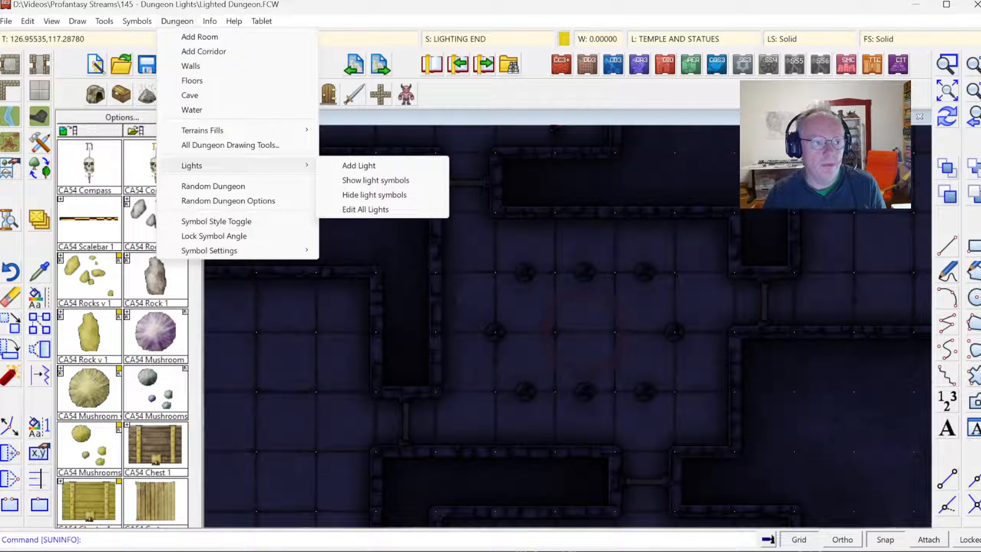
pyautogui.click(215, 165)
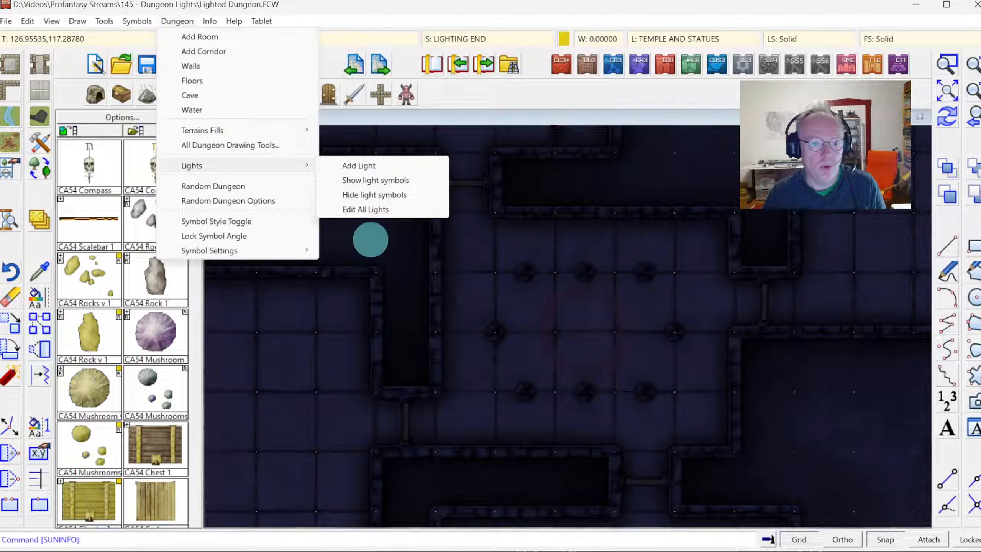
pyautogui.click(360, 6)
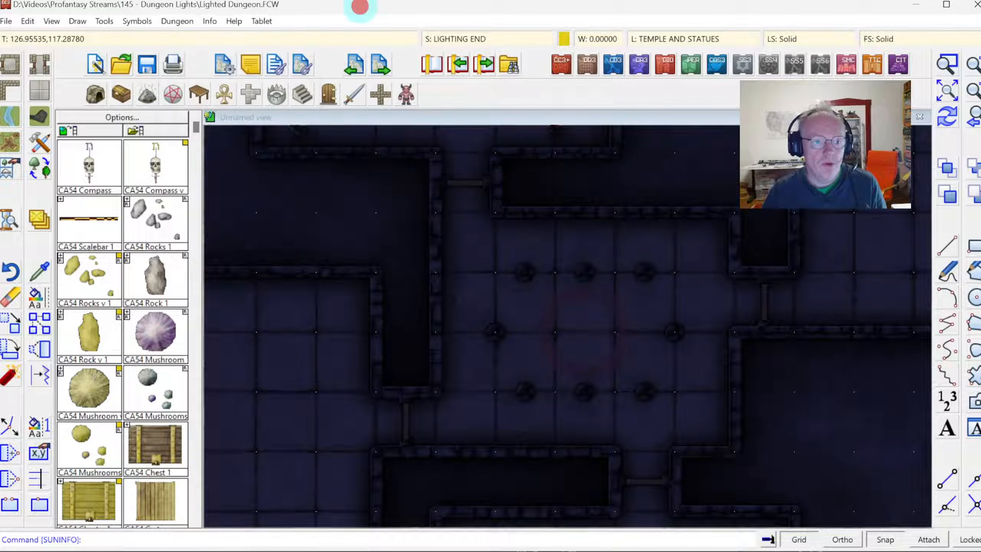
# Step: Add a sheet named LIGHTS, placed directly after LIGHTING END and before TEXT in the sheet order
pyautogui.click(446, 36)
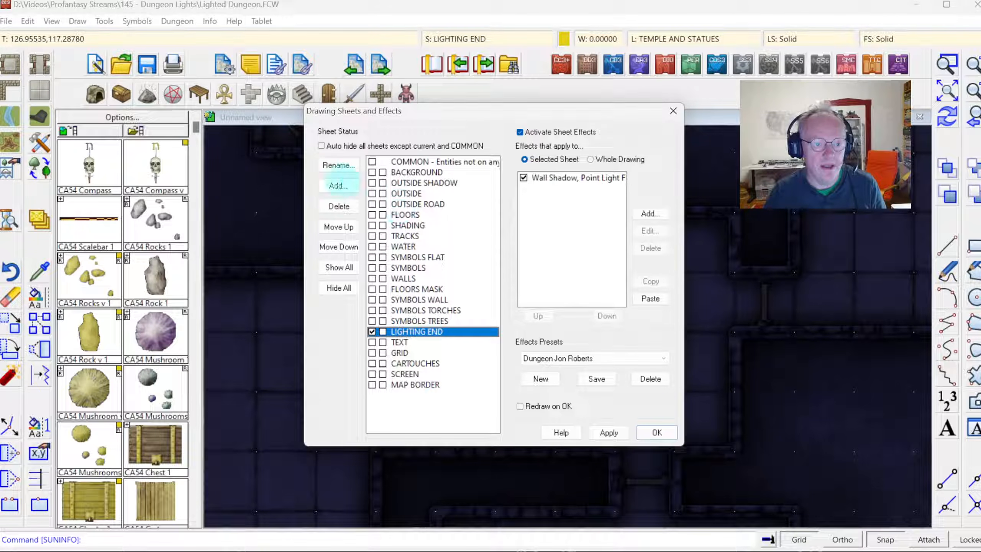
pyautogui.click(338, 185)
pyautogui.write('L')
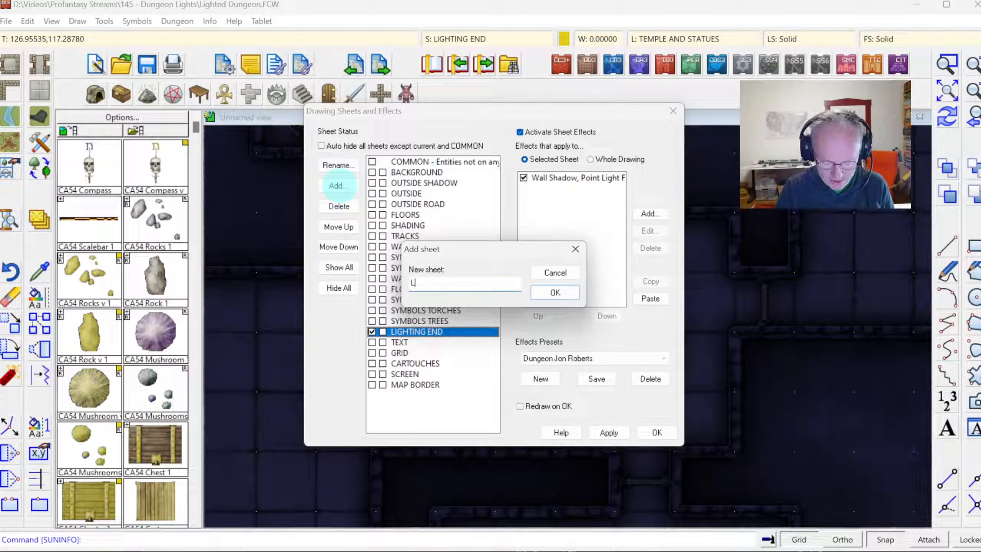
pyautogui.write('IGHTS')
pyautogui.press('Return')
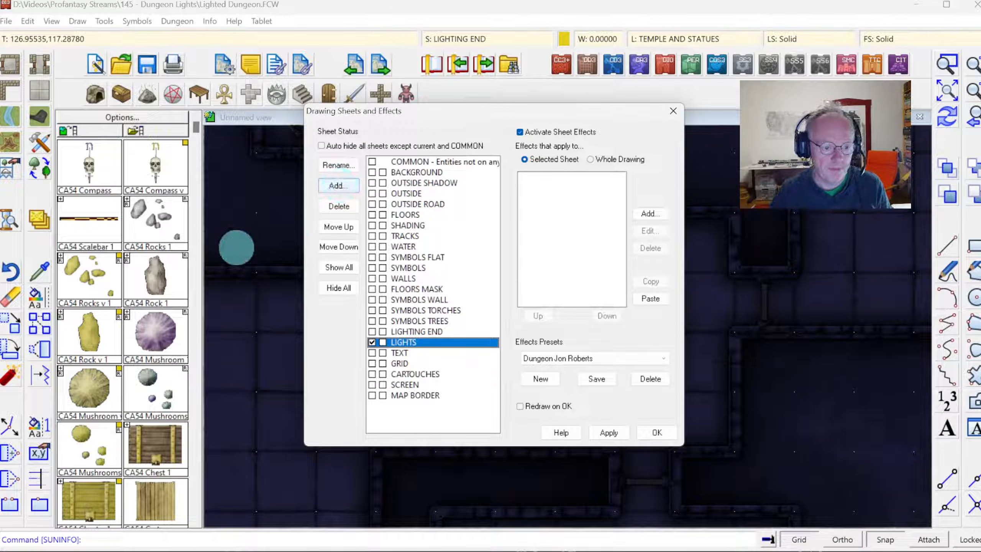
pyautogui.click(348, 228)
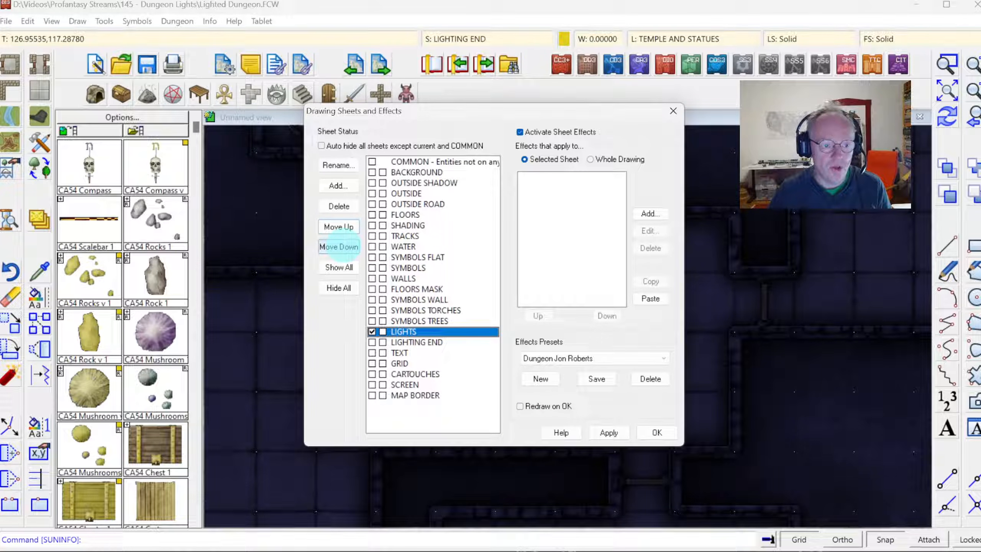
pyautogui.click(338, 247)
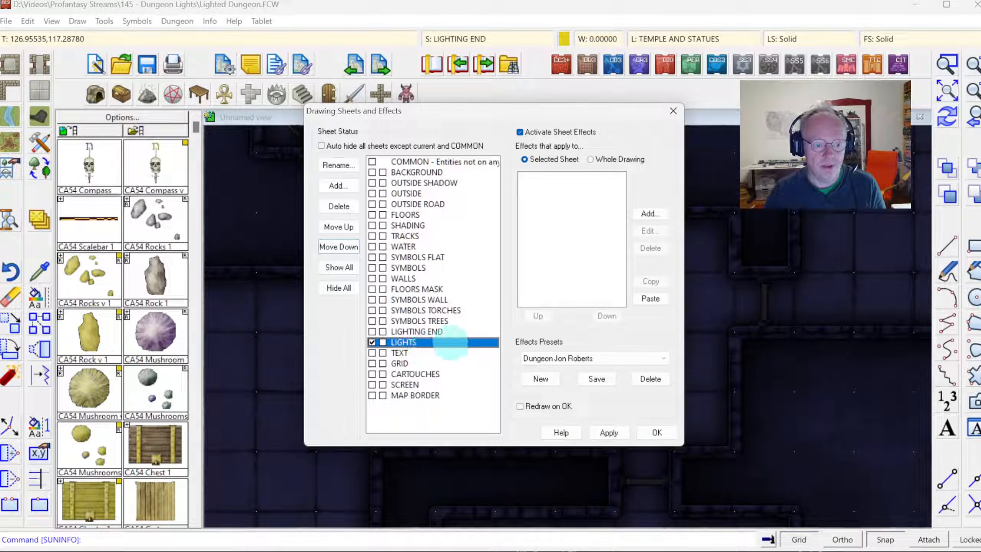
# Step: Copy the Point Light Finalize effect from the LIGHTING END sheet to the FLOORS sheet and apply it
pyautogui.click(417, 332)
pyautogui.click(545, 178)
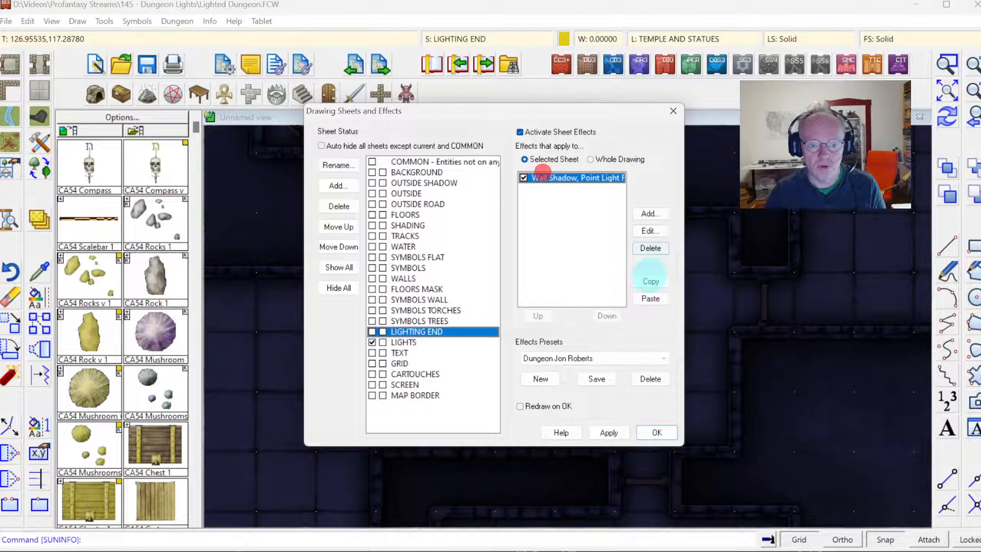
pyautogui.click(652, 282)
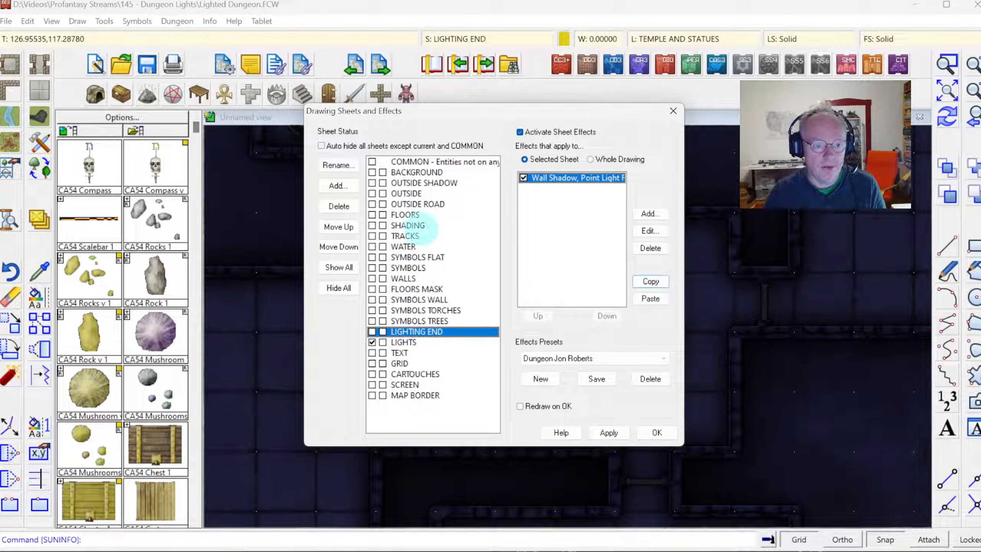
pyautogui.click(415, 215)
pyautogui.click(651, 298)
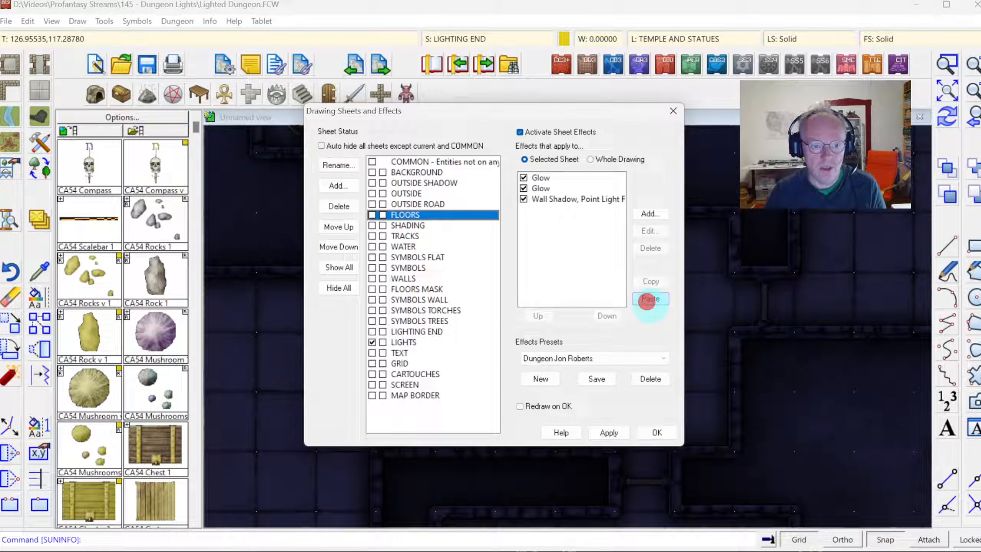
pyautogui.click(657, 432)
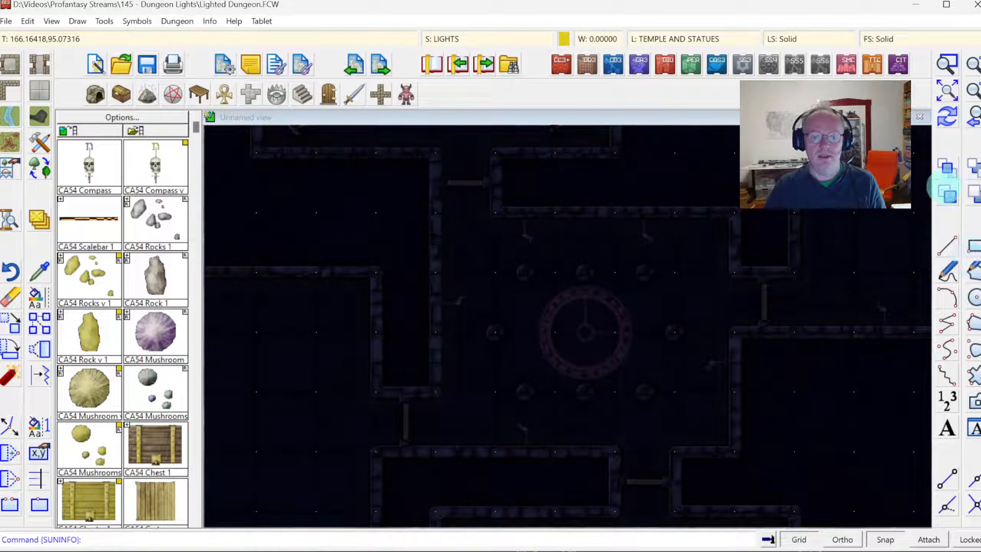
# Step: Set the FLOORS sheet's Point Light Finalize shadow color to dark blue, RGB 8, 10, 59, and treat it as ambient light
pyautogui.click(456, 35)
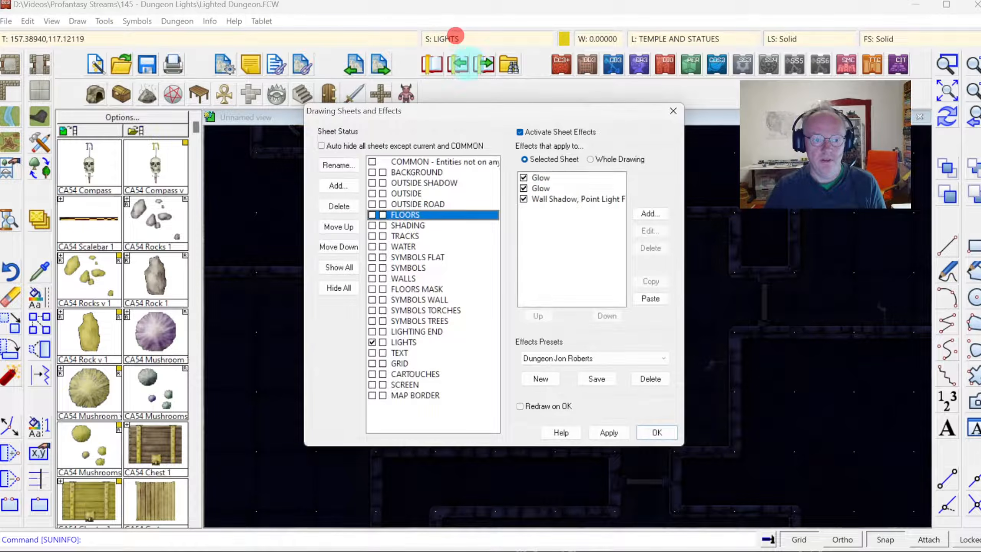
pyautogui.click(556, 198)
pyautogui.click(665, 230)
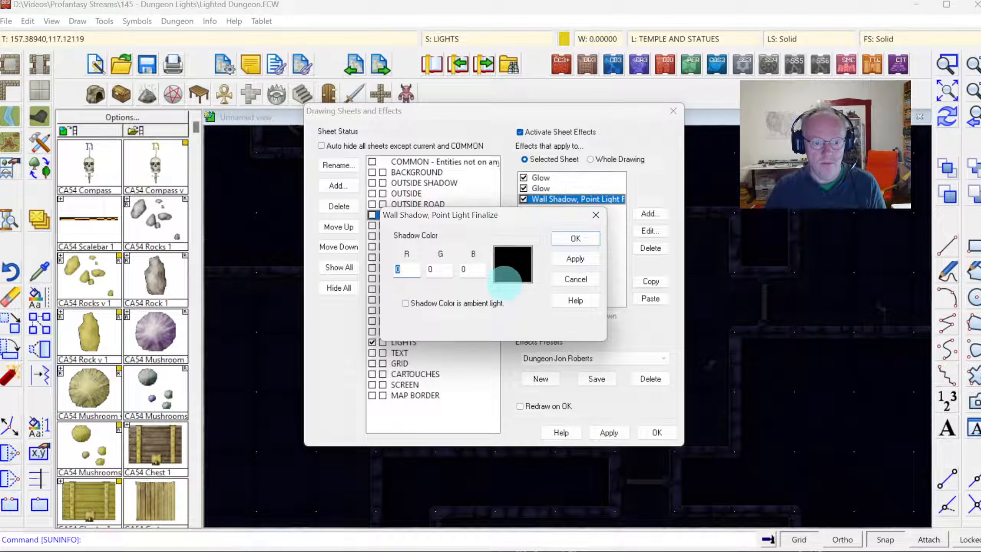
pyautogui.moveTo(470, 223); pyautogui.dragTo(578, 269)
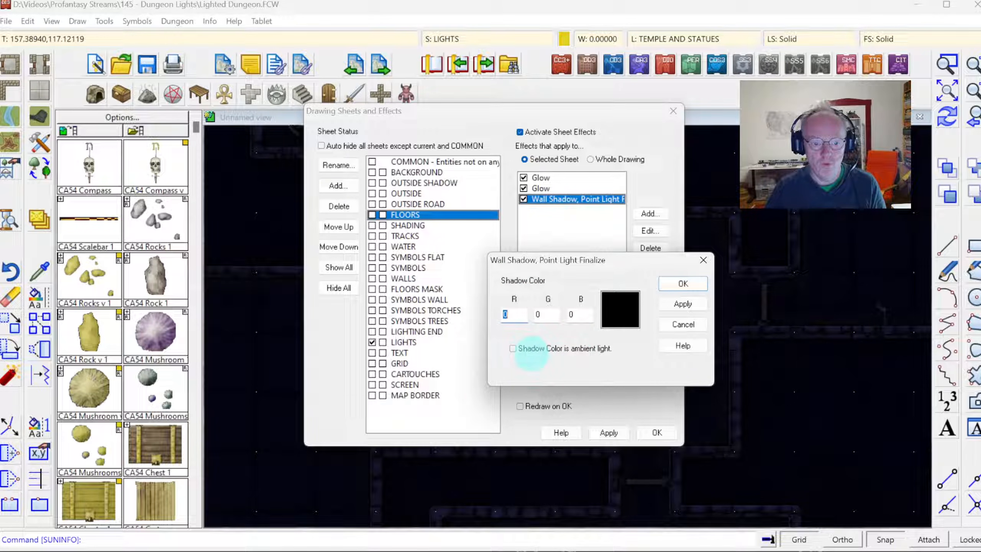
pyautogui.click(620, 309)
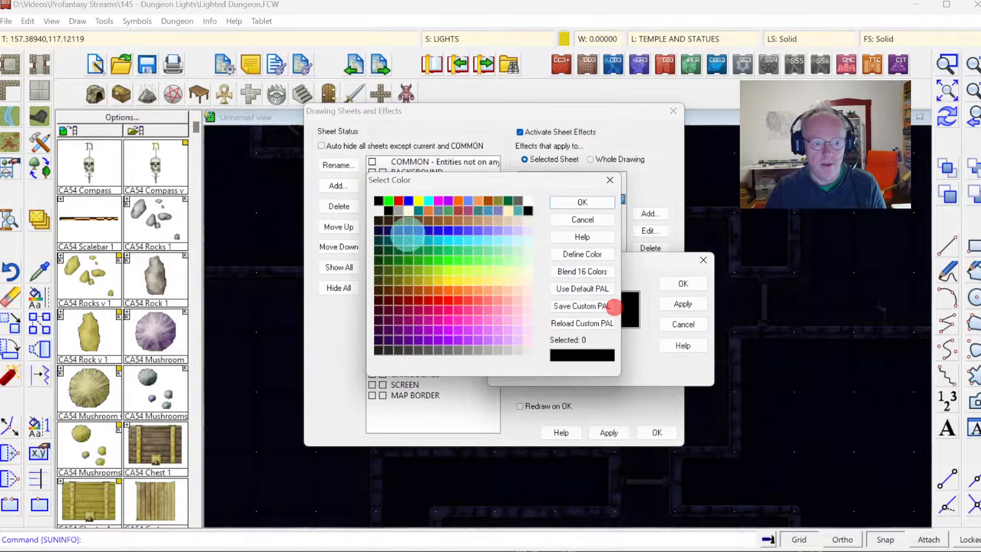
pyautogui.click(379, 231)
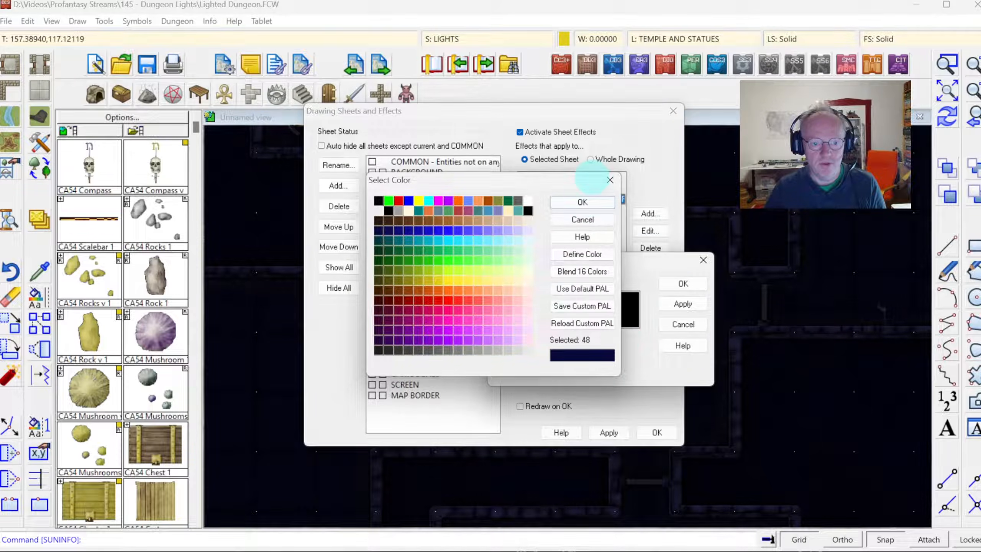
pyautogui.click(583, 201)
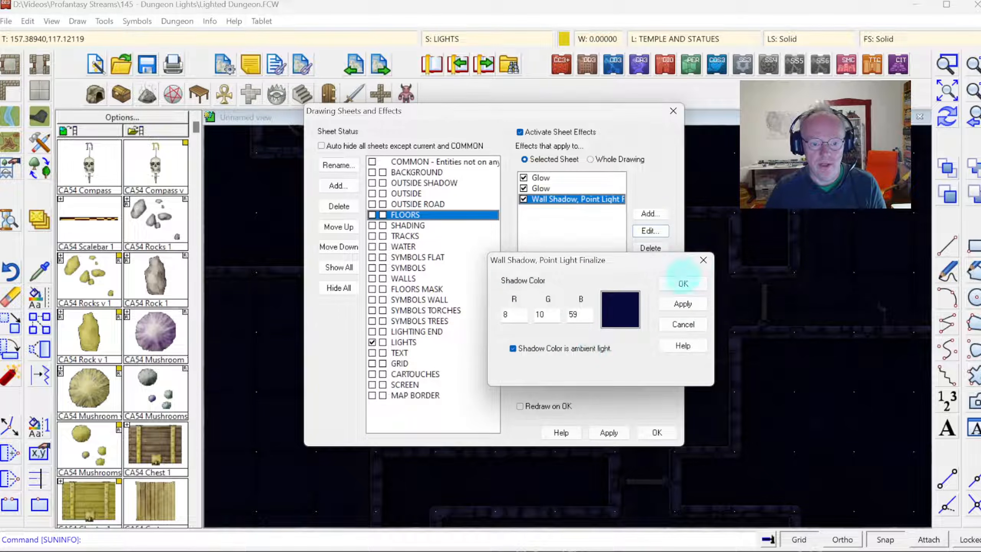
pyautogui.click(682, 282)
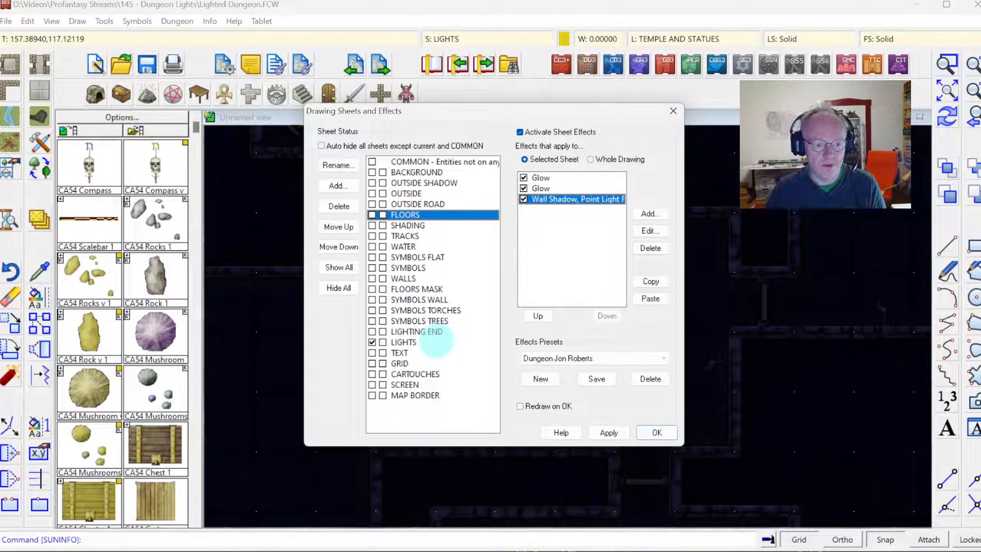
# Step: Check the LIGHTING END sheet's Wall Shadow, Point Light Finalize shadow color and ambient light option, and apply the sheet effects
pyautogui.click(432, 341)
pyautogui.click(429, 332)
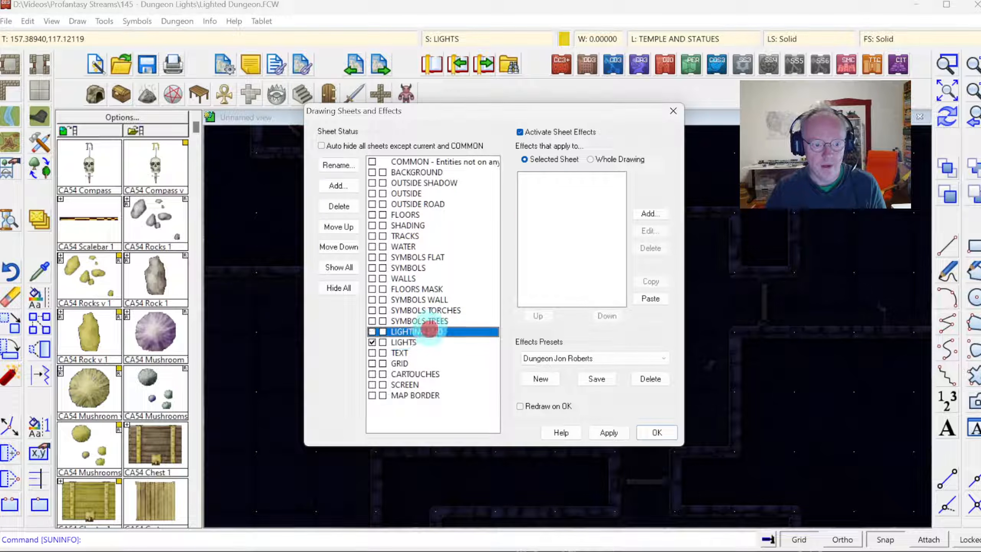
pyautogui.click(545, 178)
pyautogui.click(650, 231)
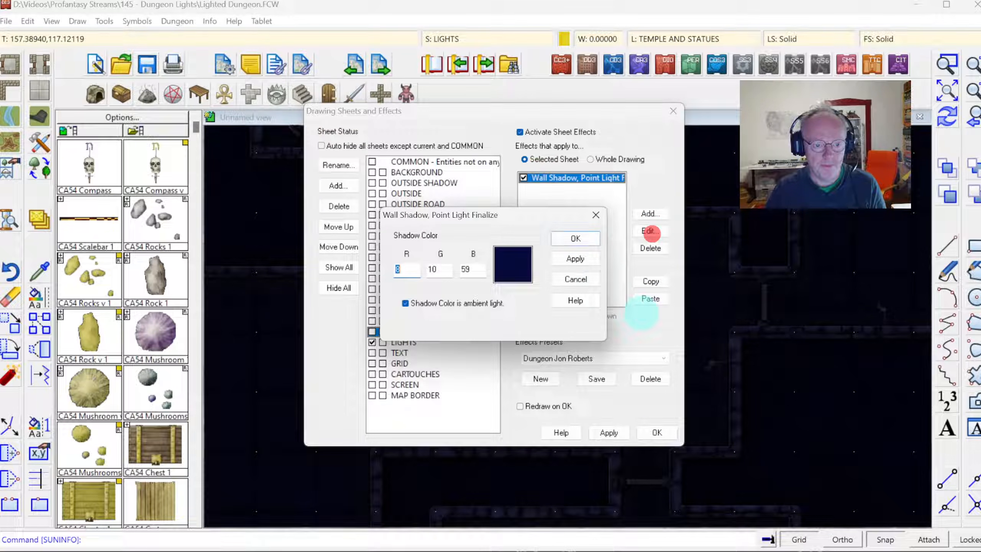
pyautogui.click(576, 238)
pyautogui.click(614, 431)
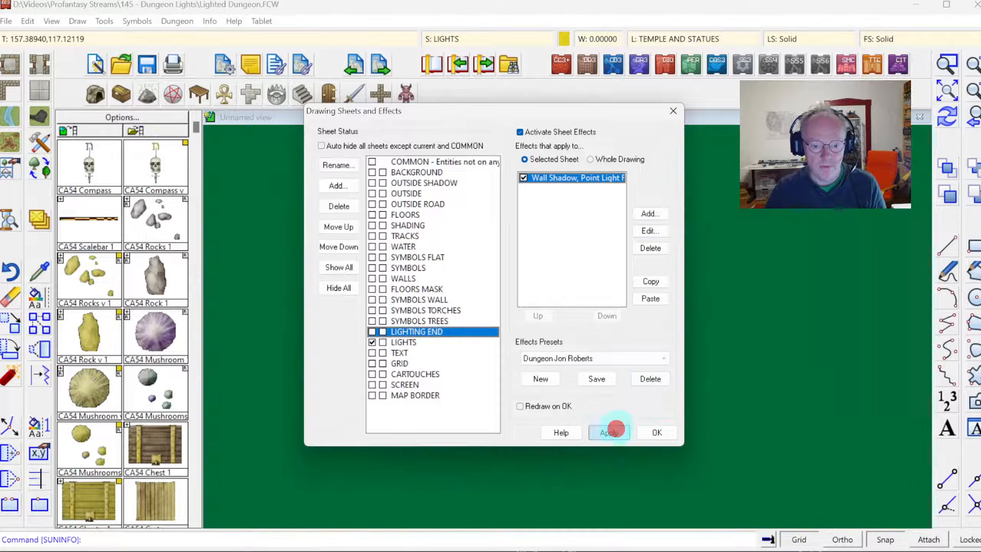
pyautogui.moveTo(553, 111)
pyautogui.mouseDown()
pyautogui.moveTo(340, 193)
pyautogui.moveTo(547, 333)
pyautogui.moveTo(637, 176)
pyautogui.mouseUp()
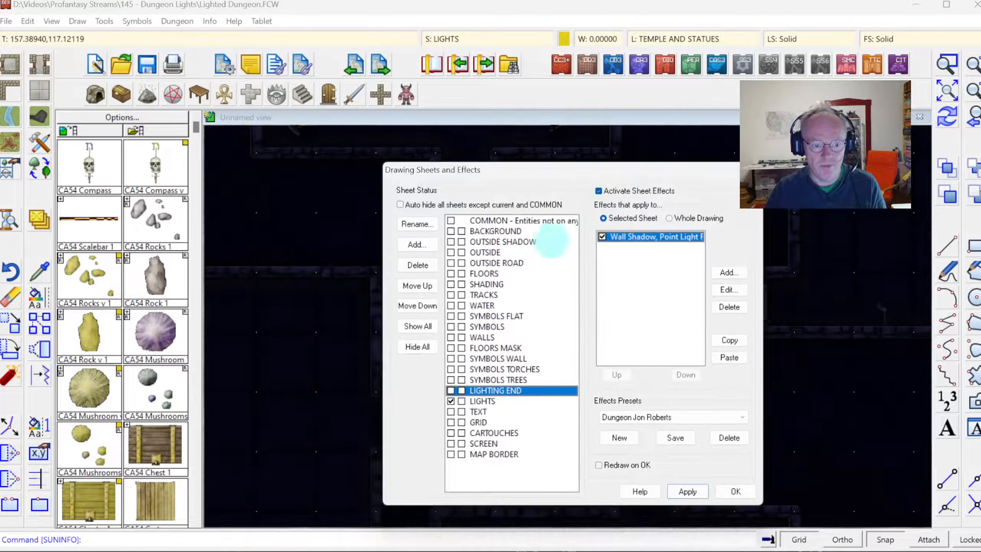
# Step: Disable the Wall Shadow, Point Light Finalize effect on the FLOORS sheet and apply the change to the drawing
pyautogui.click(488, 273)
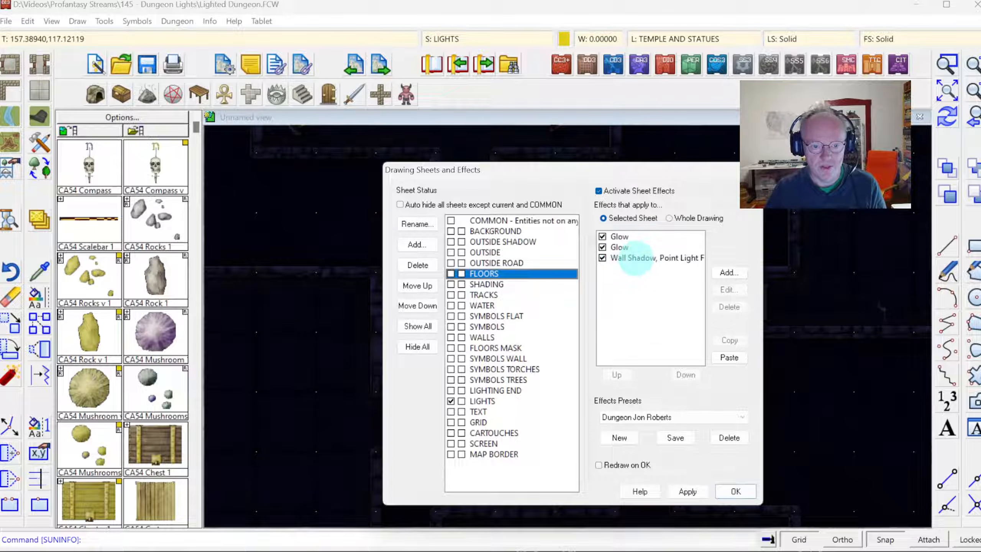
pyautogui.click(635, 258)
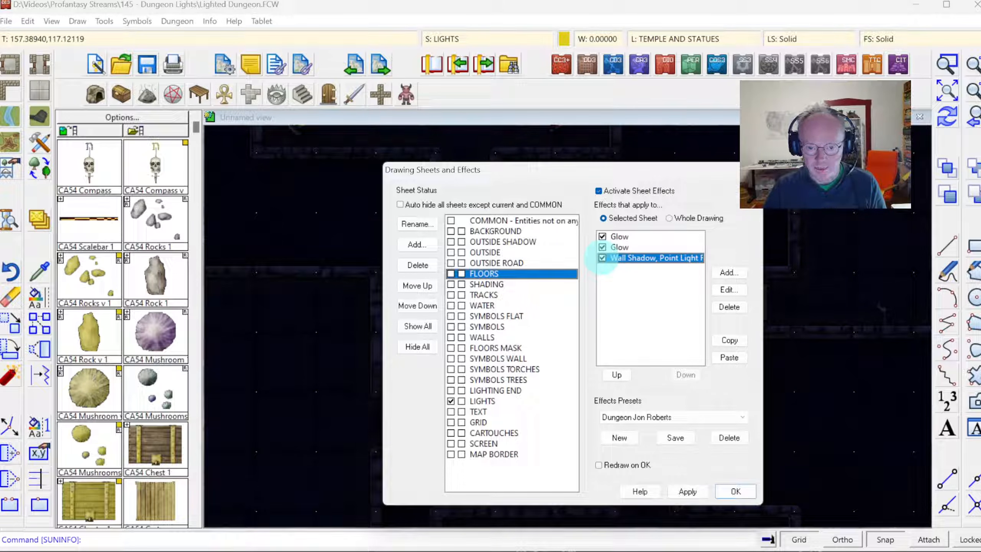
pyautogui.click(602, 258)
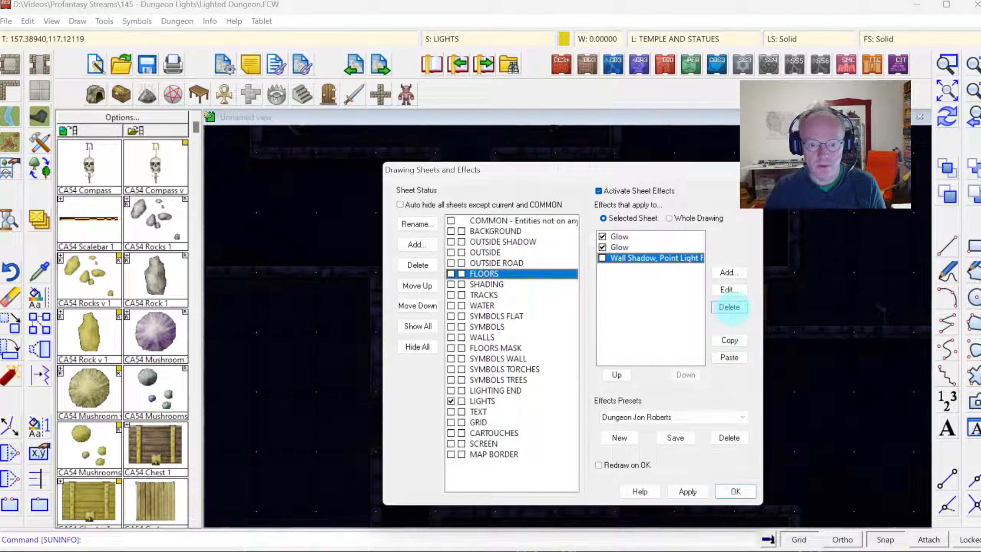
pyautogui.click(632, 266)
pyautogui.click(690, 491)
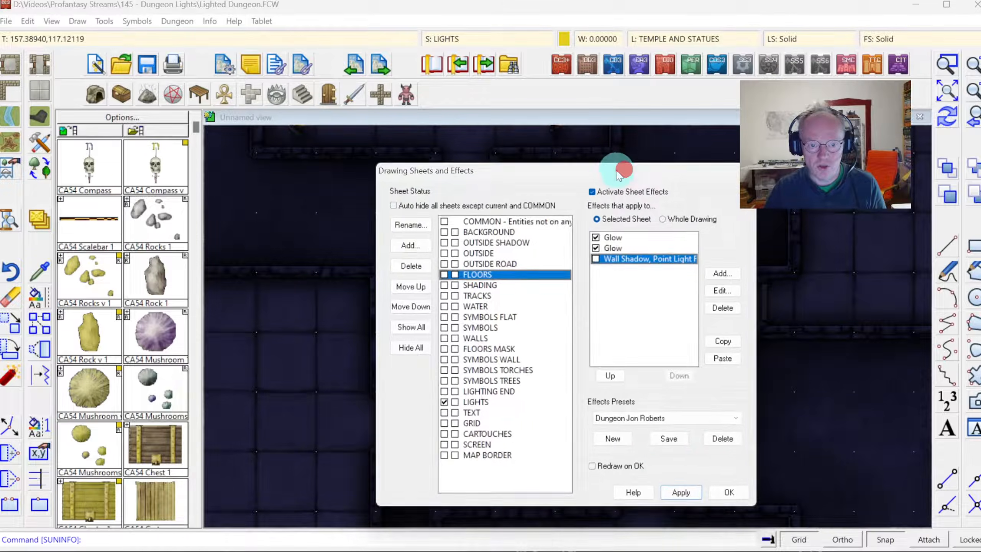
pyautogui.moveTo(629, 168)
pyautogui.mouseDown()
pyautogui.moveTo(412, 314)
pyautogui.moveTo(431, 288)
pyautogui.moveTo(544, 477)
pyautogui.moveTo(723, 395)
pyautogui.moveTo(657, 388)
pyautogui.mouseUp()
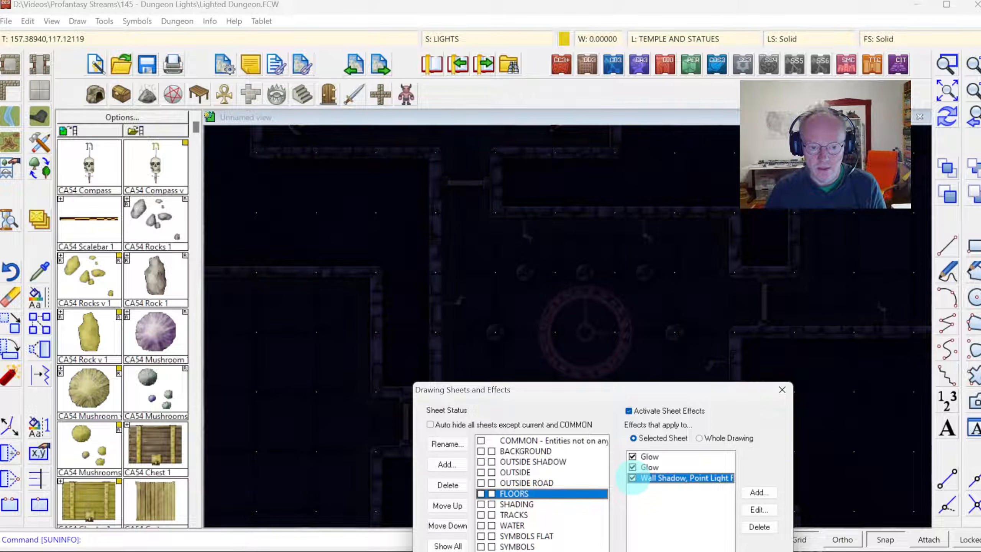
pyautogui.click(632, 477)
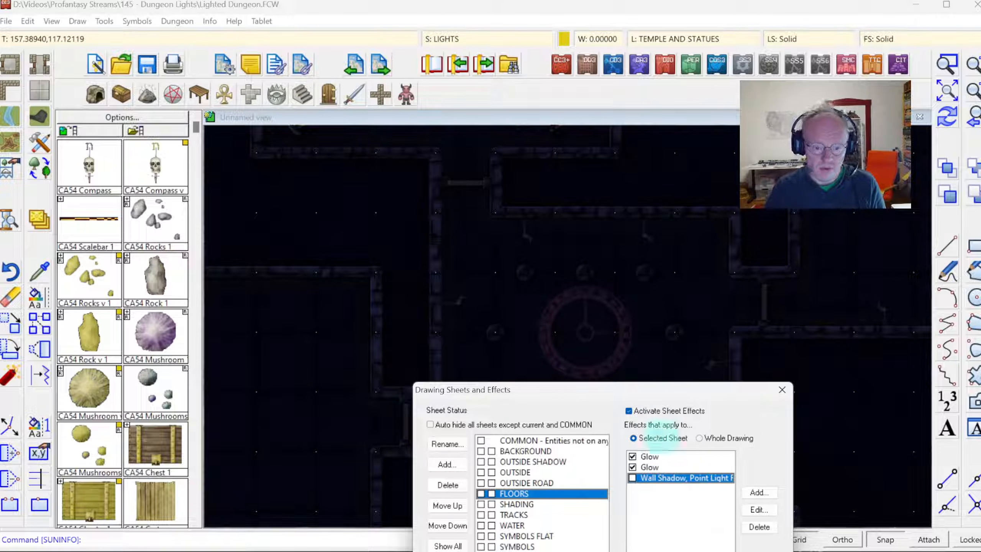
pyautogui.moveTo(635, 392)
pyautogui.mouseDown()
pyautogui.moveTo(750, 501)
pyautogui.moveTo(801, 533)
pyautogui.moveTo(681, 257)
pyautogui.moveTo(645, 200)
pyautogui.mouseUp()
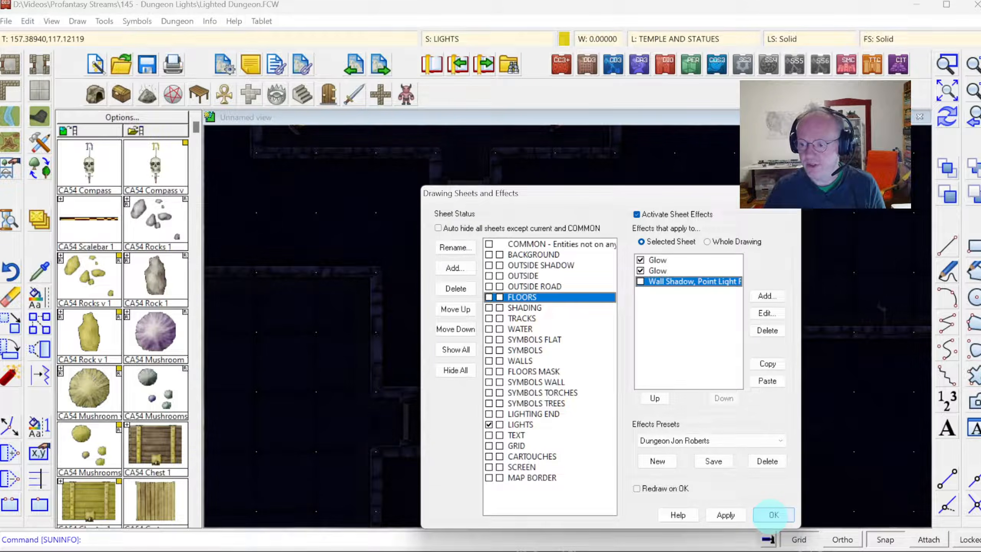
pyautogui.click(774, 514)
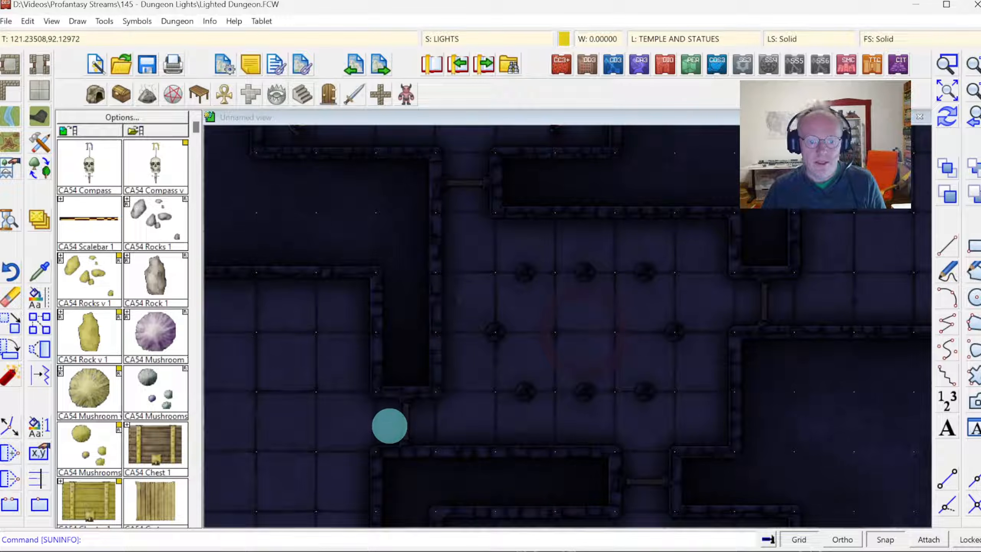
# Step: Add a new layer under the default name and make it the current layer
pyautogui.click(441, 38)
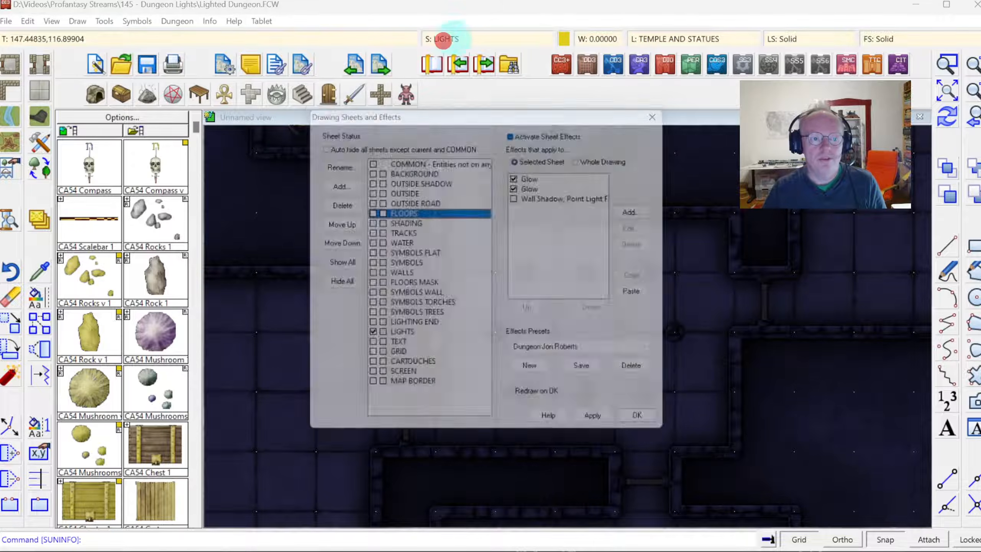
pyautogui.press('Escape')
pyautogui.click(686, 39)
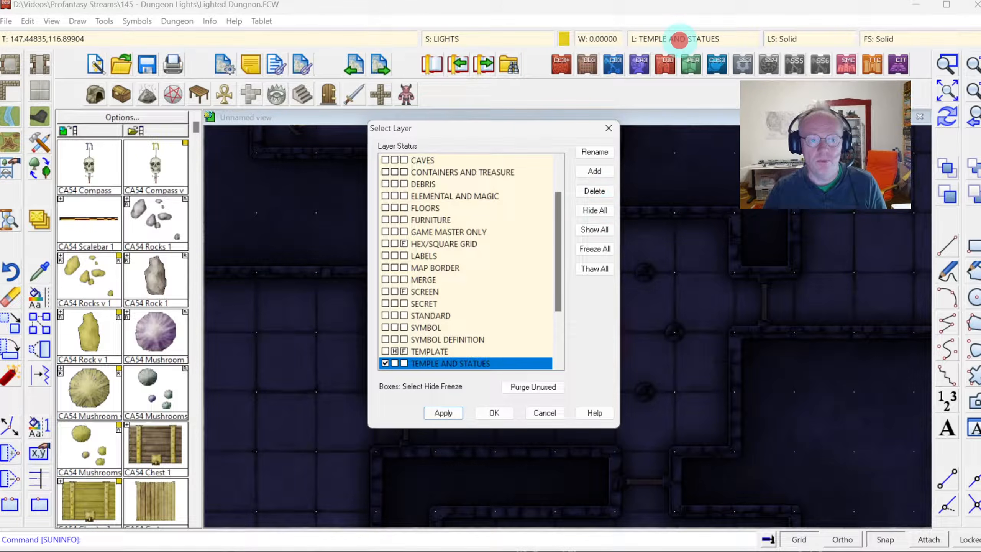
pyautogui.click(595, 171)
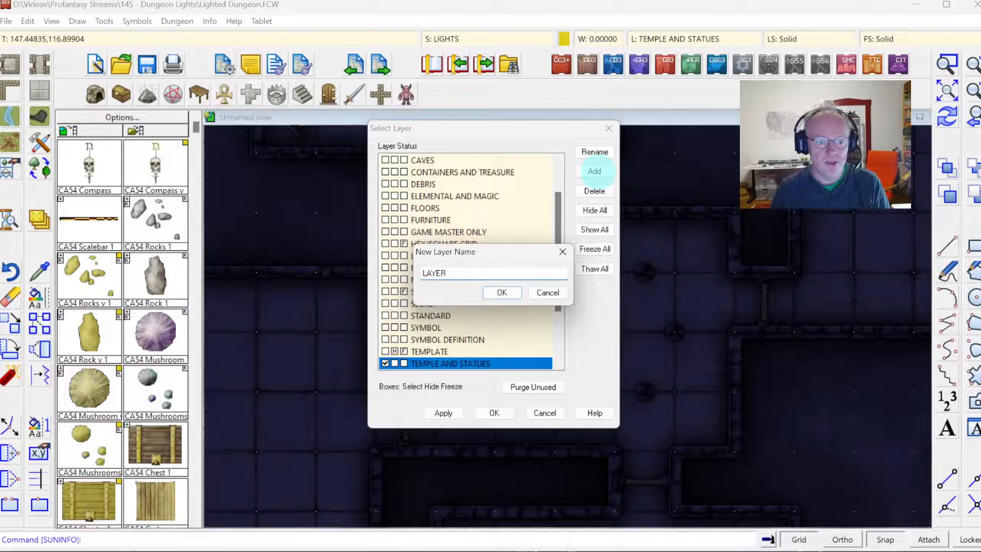
pyautogui.click(501, 292)
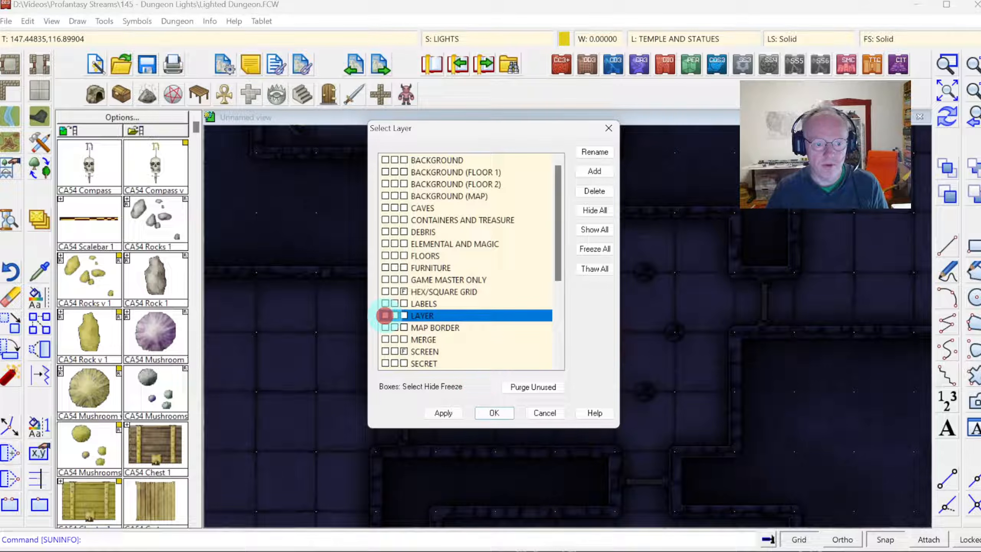
pyautogui.click(385, 315)
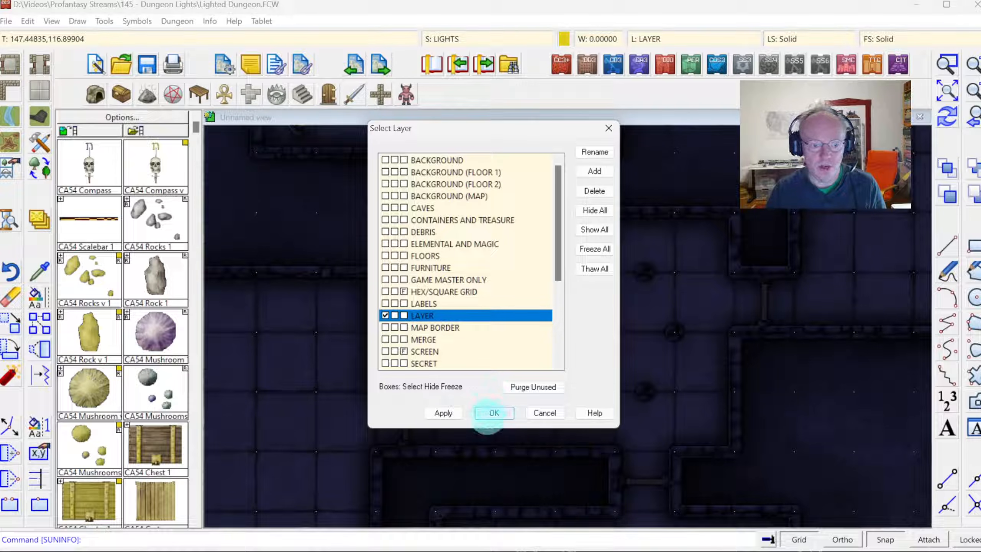
pyautogui.click(488, 416)
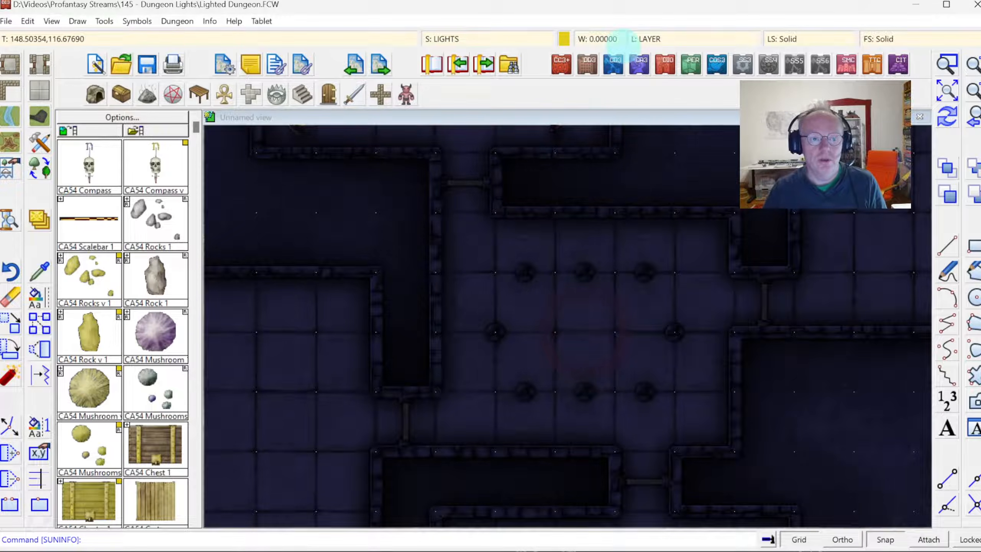
# Step: Rename the newly added current layer to LIGHTS
pyautogui.click(662, 40)
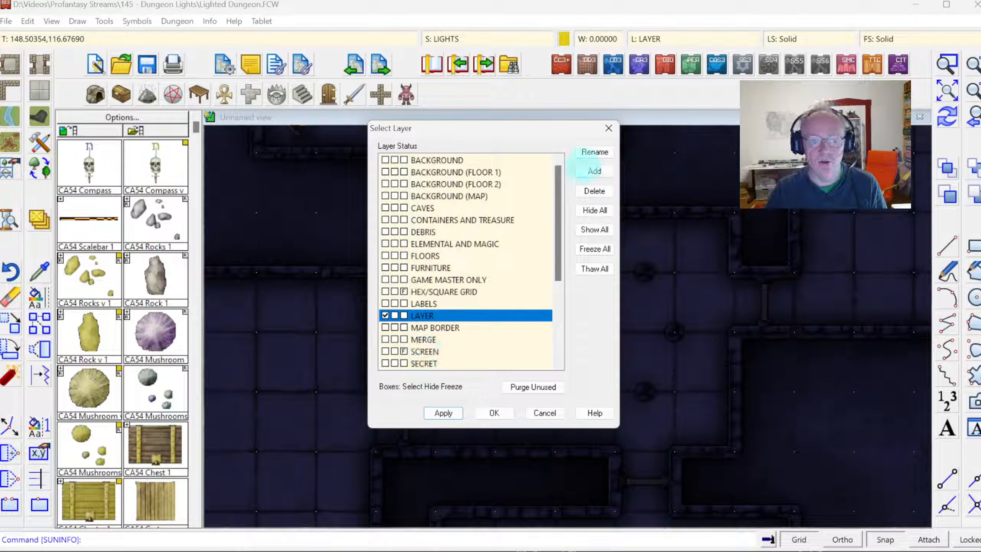
pyautogui.click(587, 171)
pyautogui.press('Escape')
pyautogui.click(594, 151)
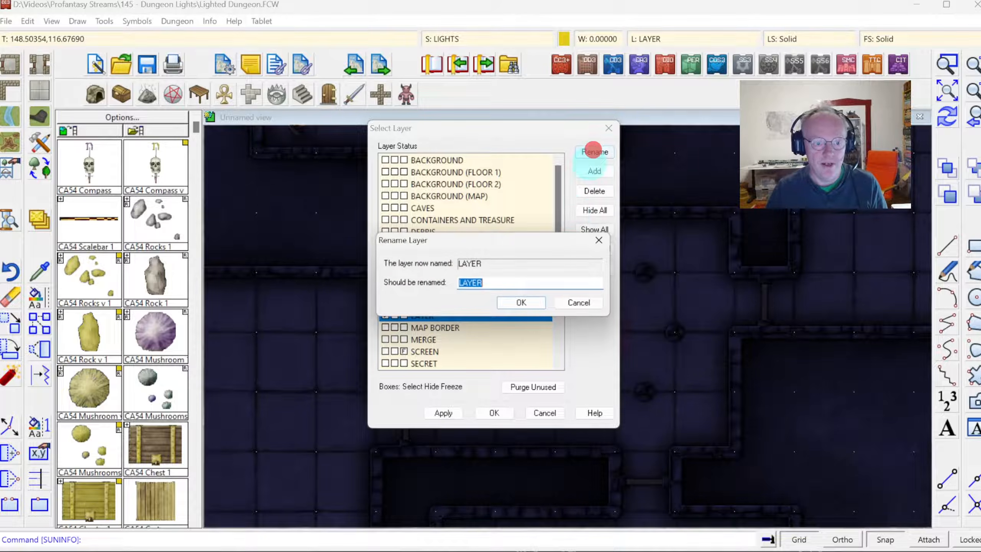
pyautogui.write('LIGHTS')
pyautogui.press('Return')
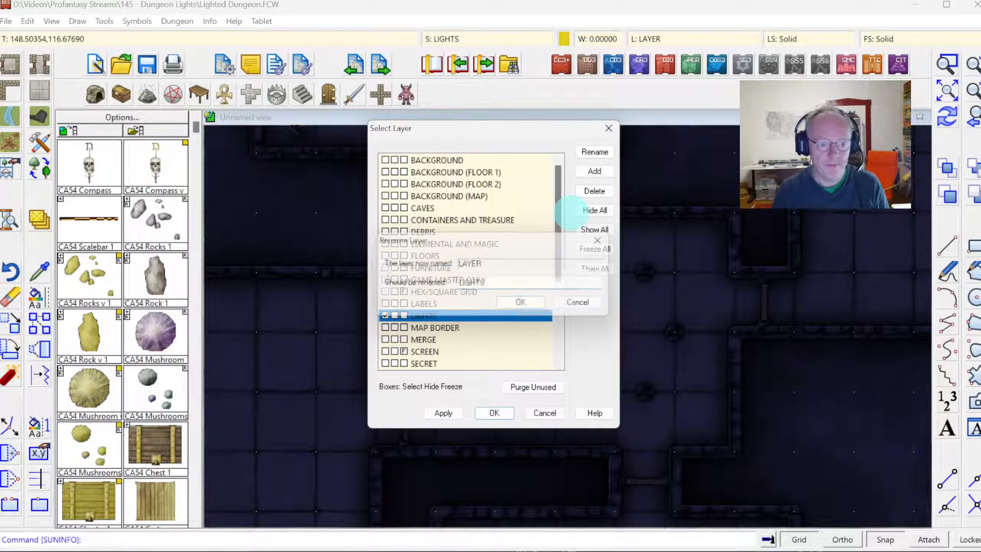
pyautogui.click(502, 411)
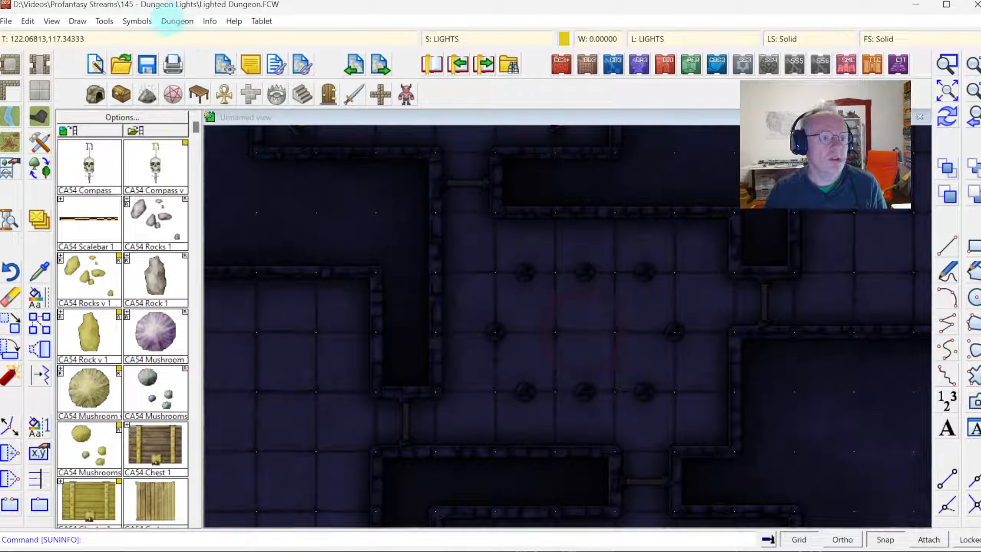
pyautogui.click(137, 21)
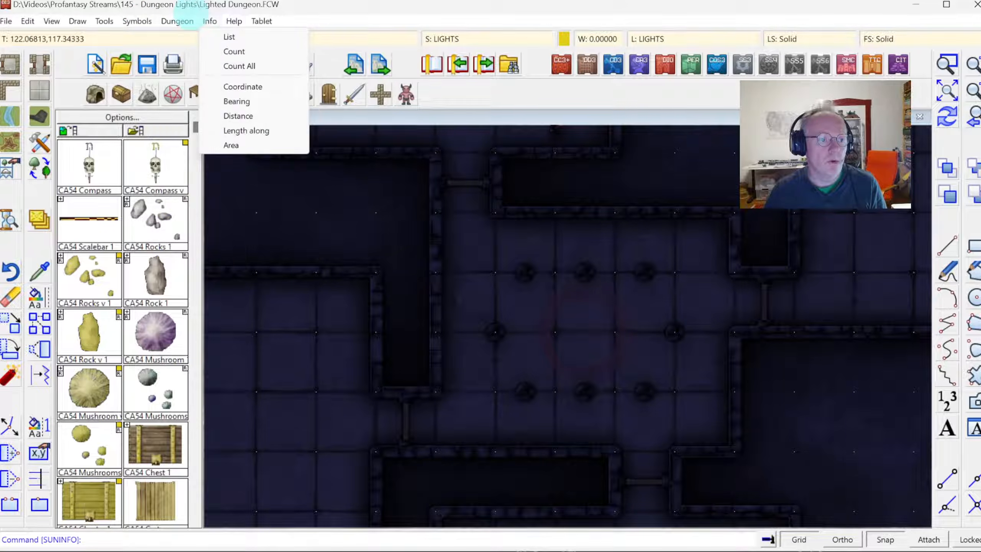
pyautogui.moveTo(182, 20)
pyautogui.click(204, 164)
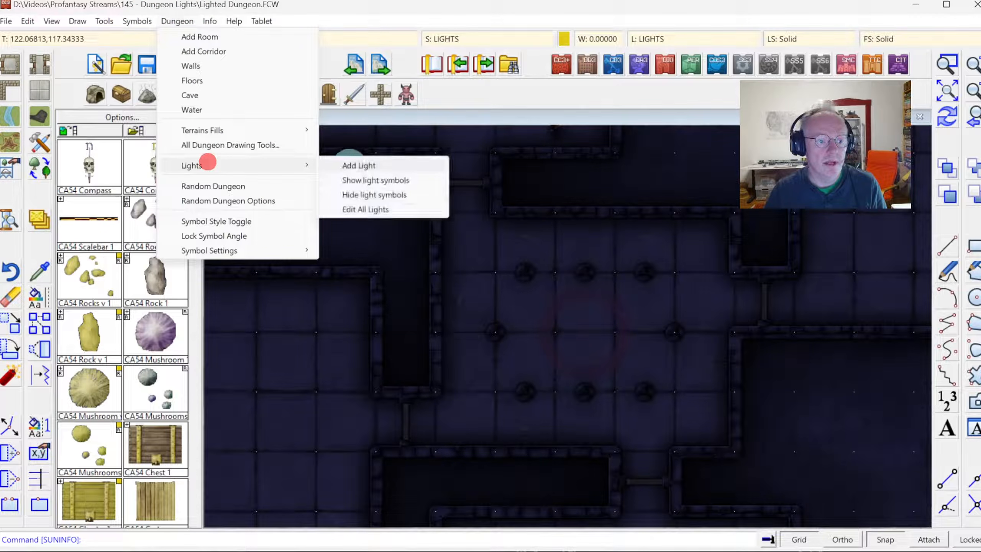
pyautogui.click(350, 167)
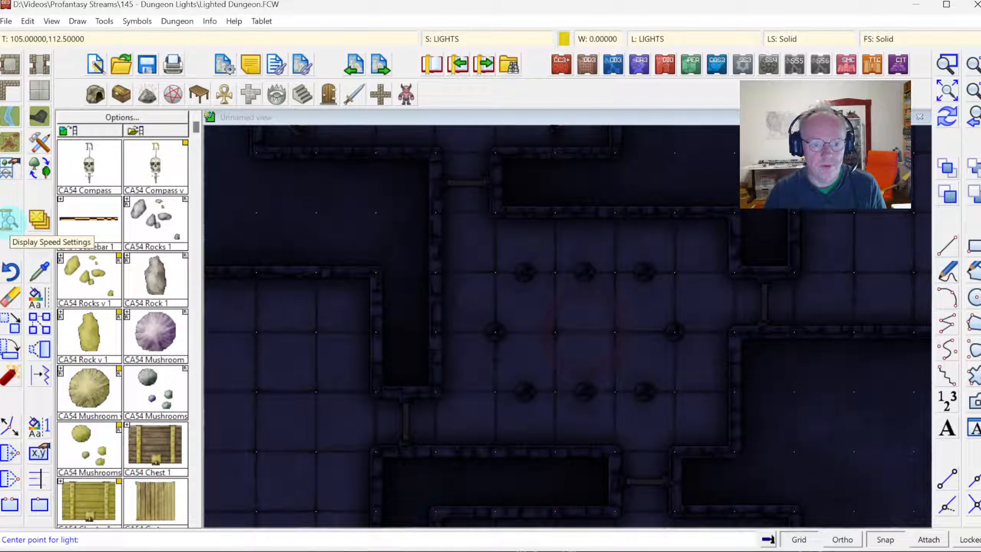
pyautogui.rightClick(9, 223)
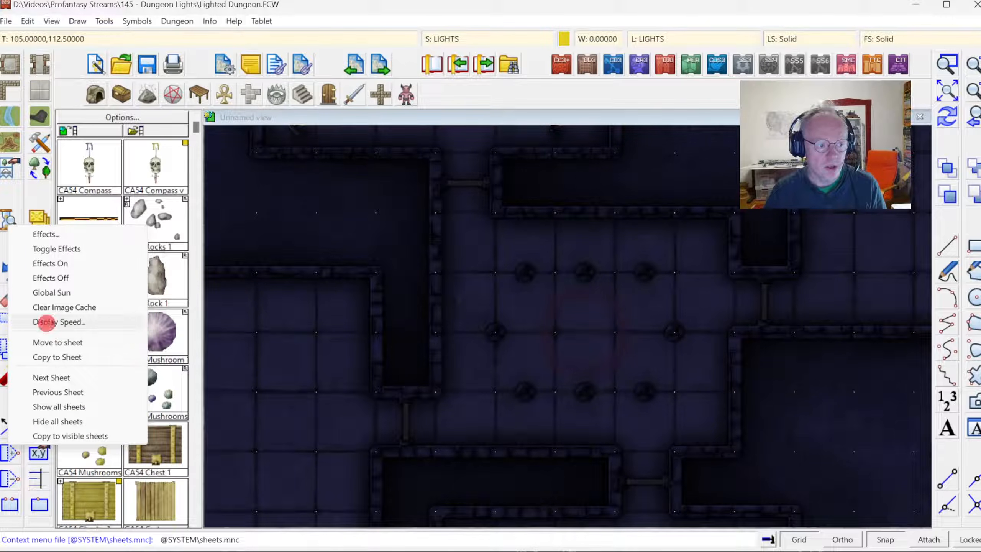
pyautogui.click(47, 322)
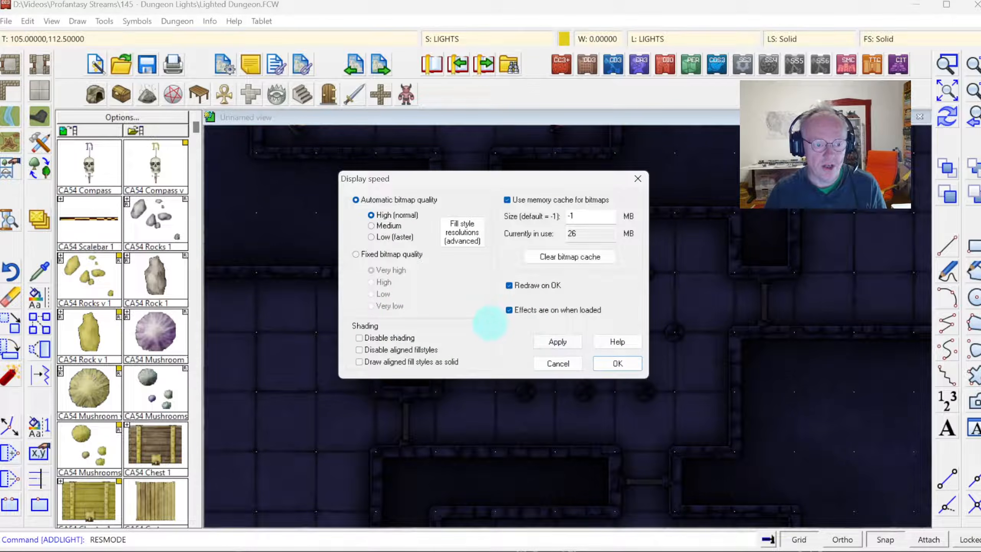
pyautogui.press('Escape')
# Step: Set the global sun's shadow transparency to 25 and apply it to the map
pyautogui.rightClick(7, 215)
pyautogui.click(39, 288)
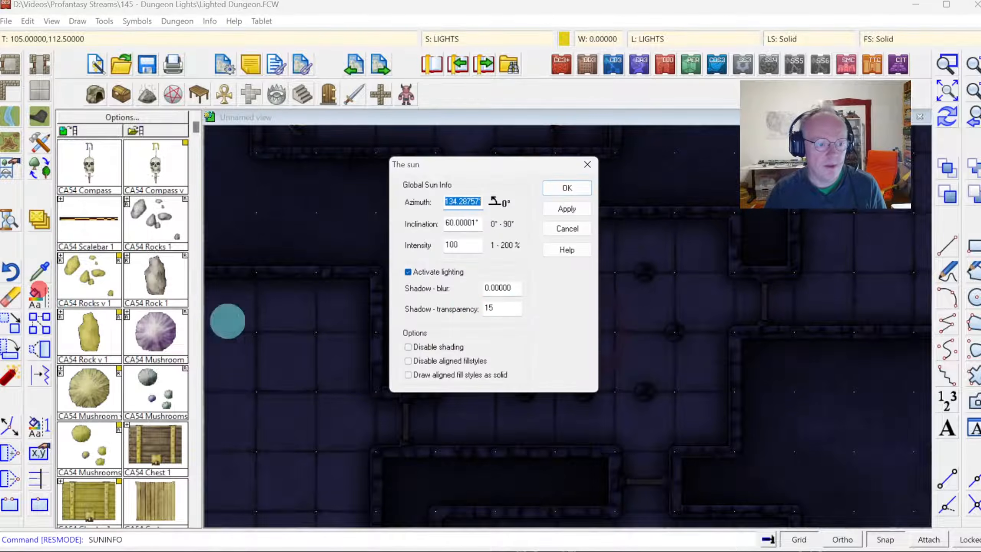
pyautogui.doubleClick(499, 306)
pyautogui.write('2')
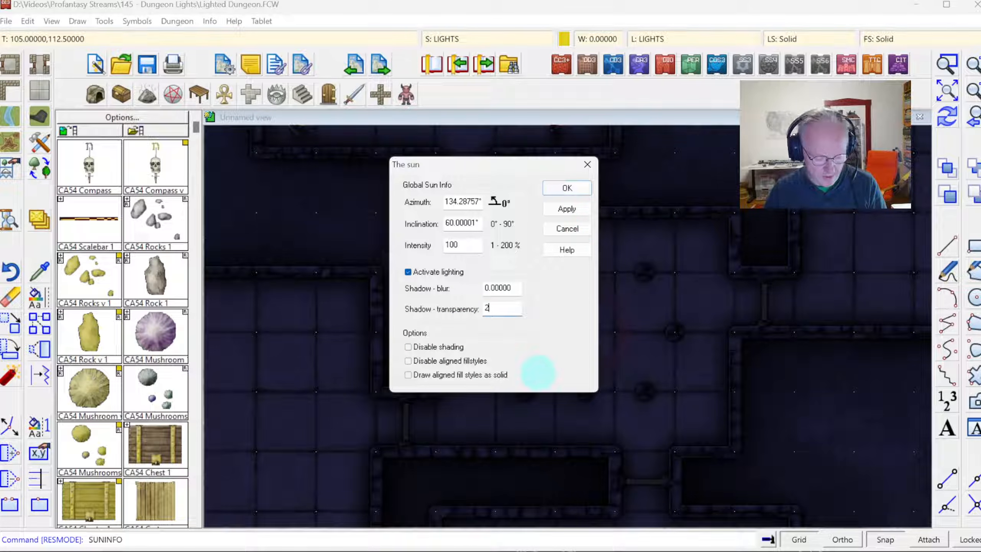
pyautogui.write('5')
pyautogui.click(563, 210)
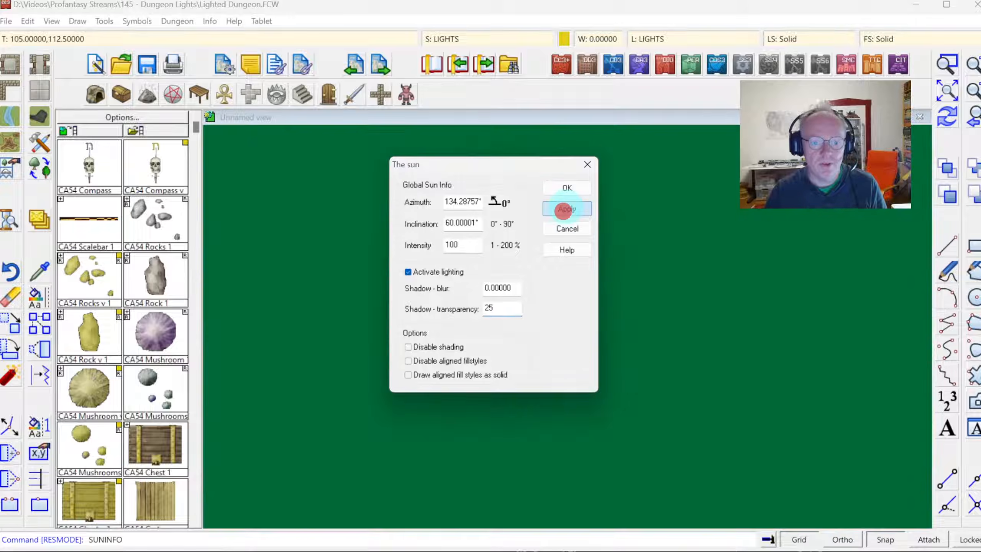
pyautogui.click(558, 195)
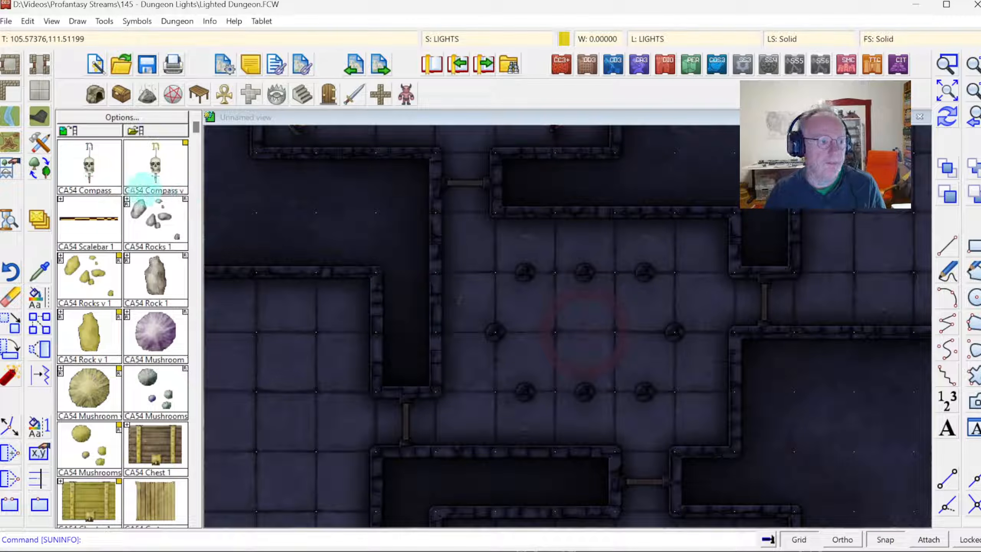
# Step: Add a light at the eastern torch on the pillared room's north wall, radius about 15.4, pointing south with a full 360-degree spread
pyautogui.click(177, 21)
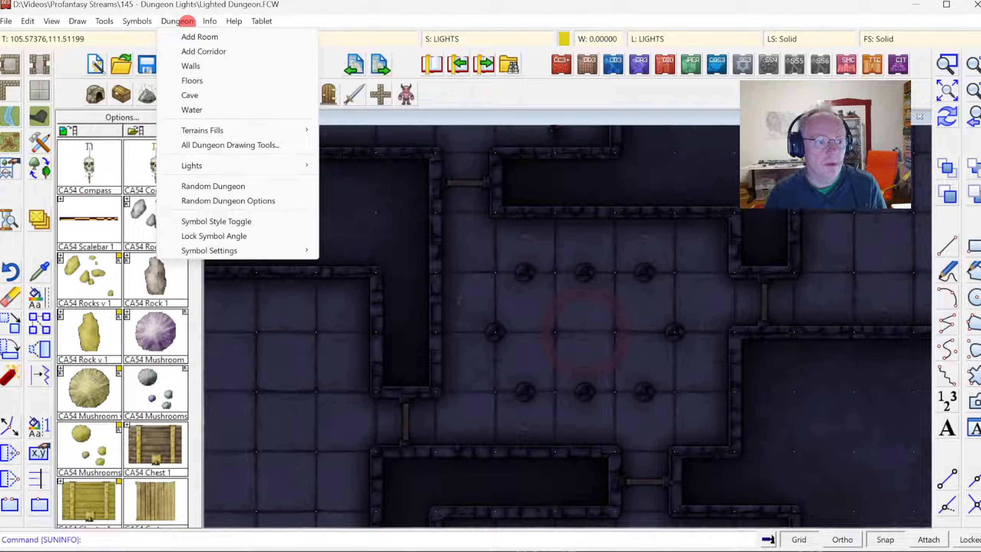
pyautogui.click(210, 165)
pyautogui.click(367, 166)
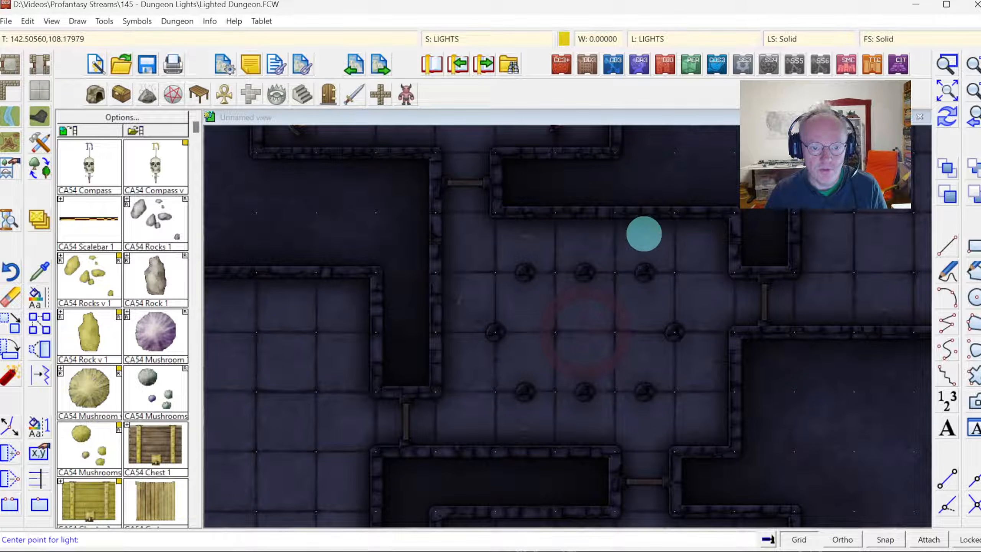
pyautogui.click(644, 233)
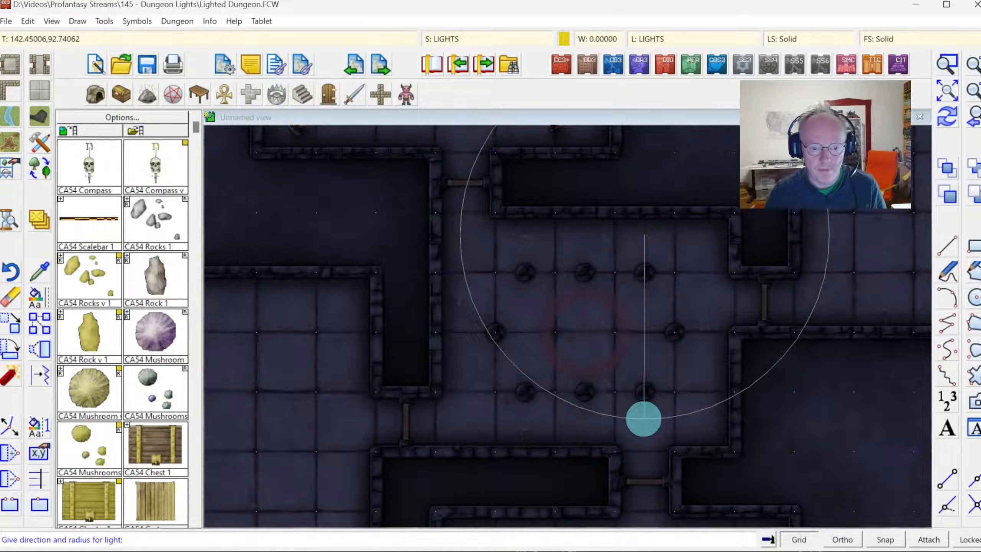
pyautogui.click(644, 419)
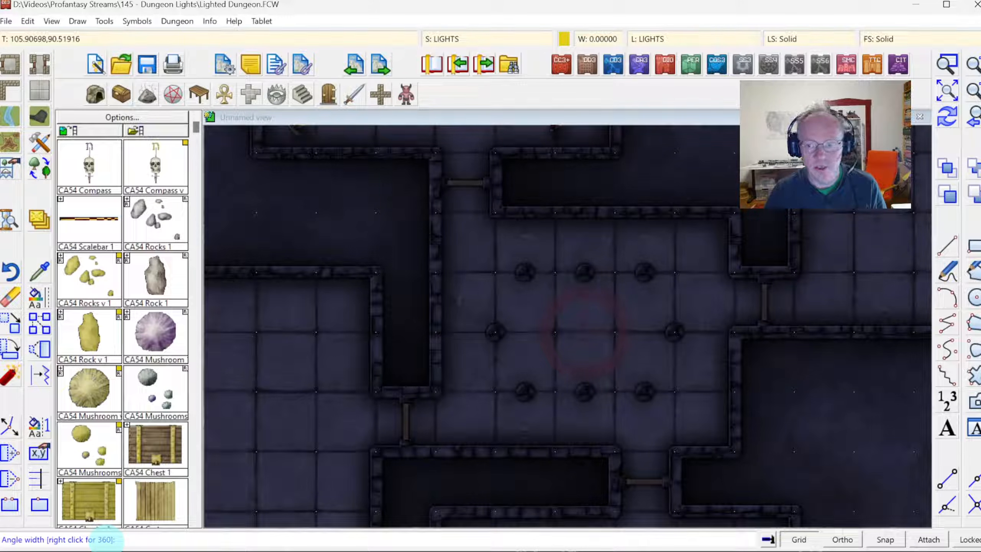
pyautogui.click(660, 255)
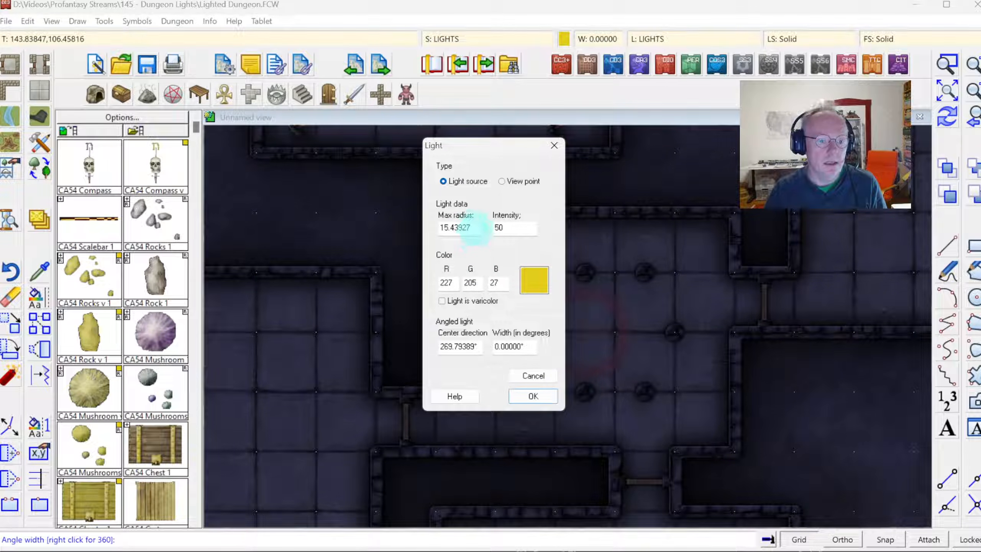
# Step: Set the light's maximum radius to 15 and intensity to 100, make it varicolor, and redraw the map
pyautogui.doubleClick(466, 227)
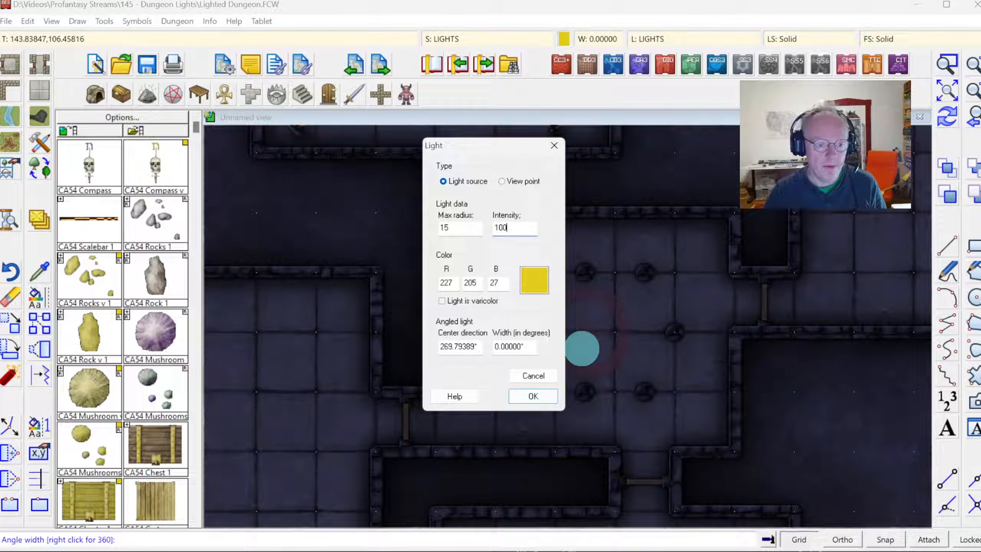
pyautogui.press('Tab')
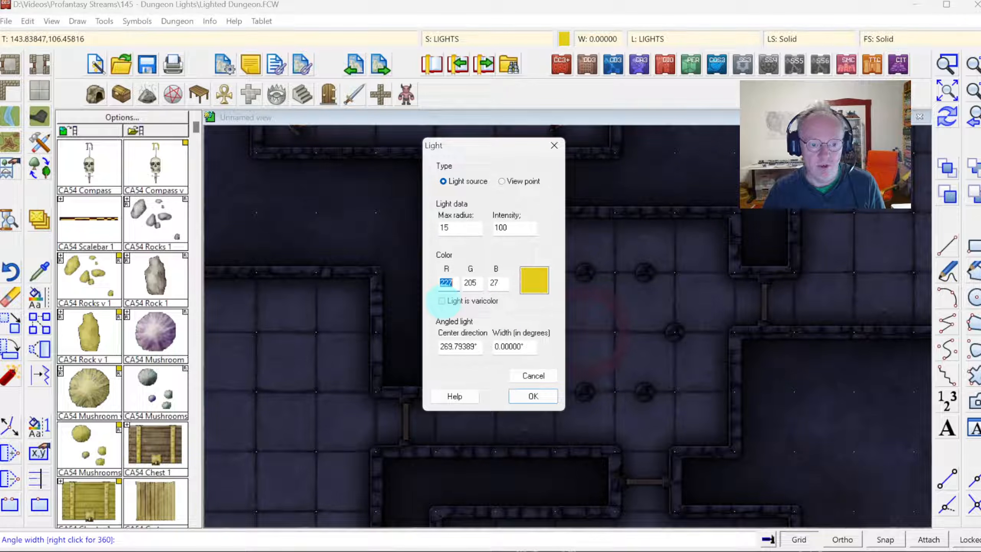
pyautogui.click(441, 301)
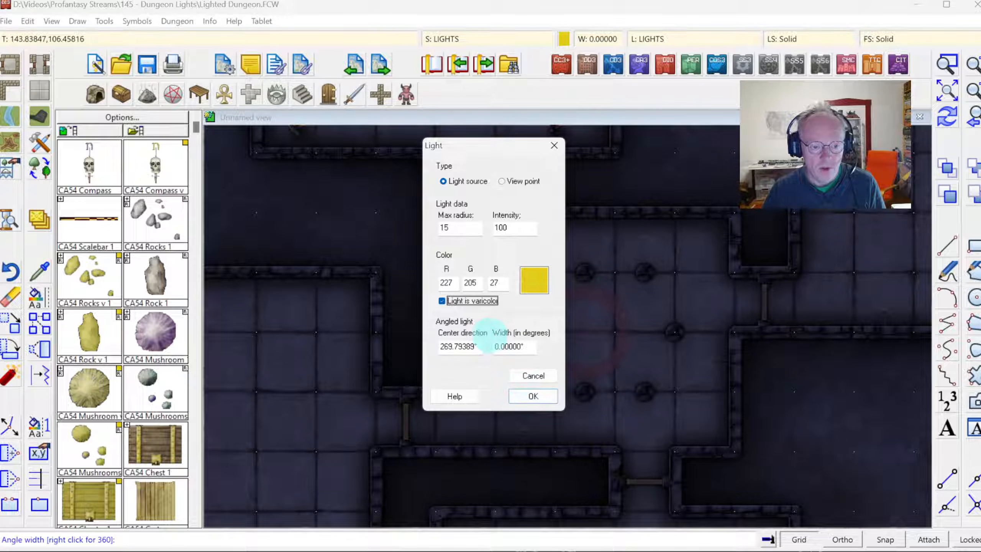
pyautogui.click(533, 396)
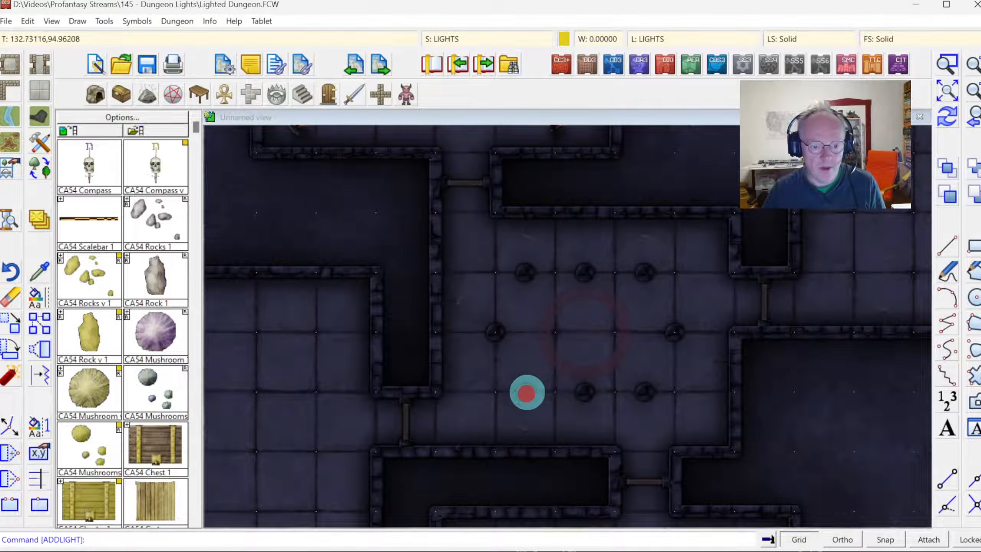
pyautogui.click(948, 116)
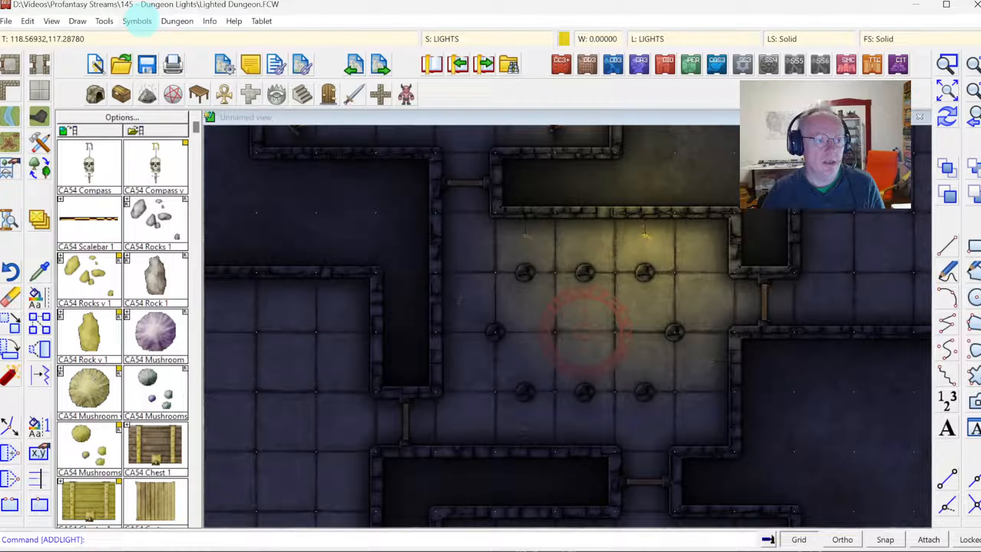
# Step: Show the light symbols and freeze all layers except LIGHTS
pyautogui.click(177, 21)
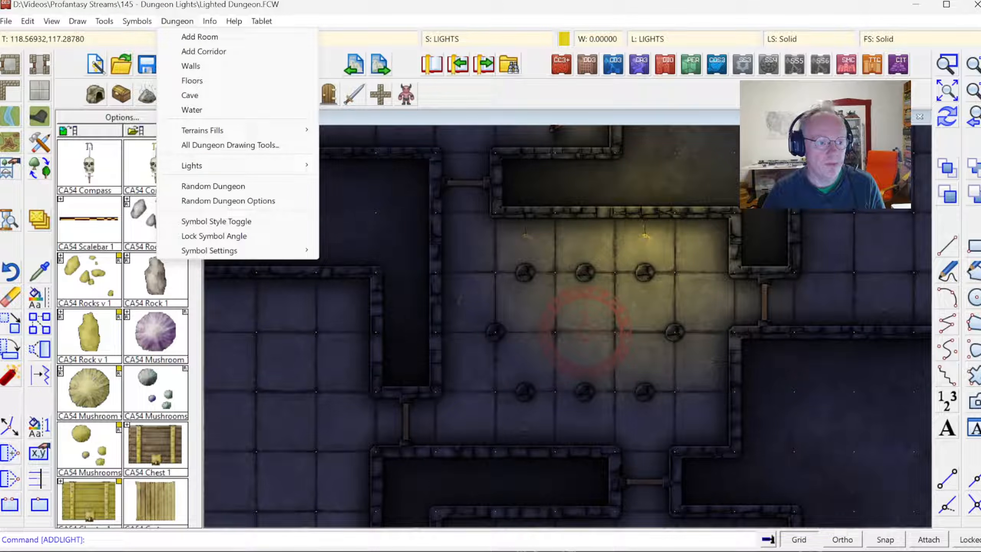
pyautogui.click(207, 163)
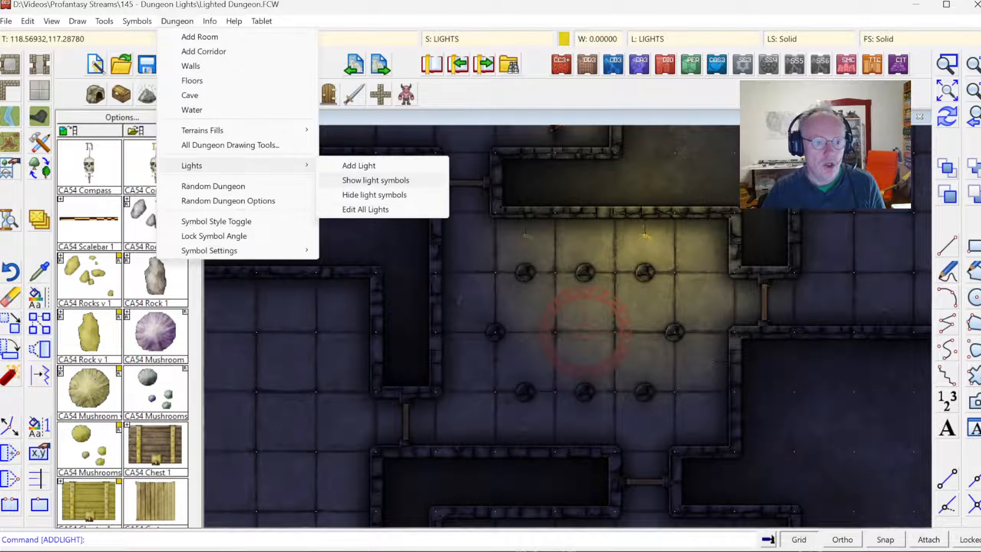
pyautogui.click(369, 180)
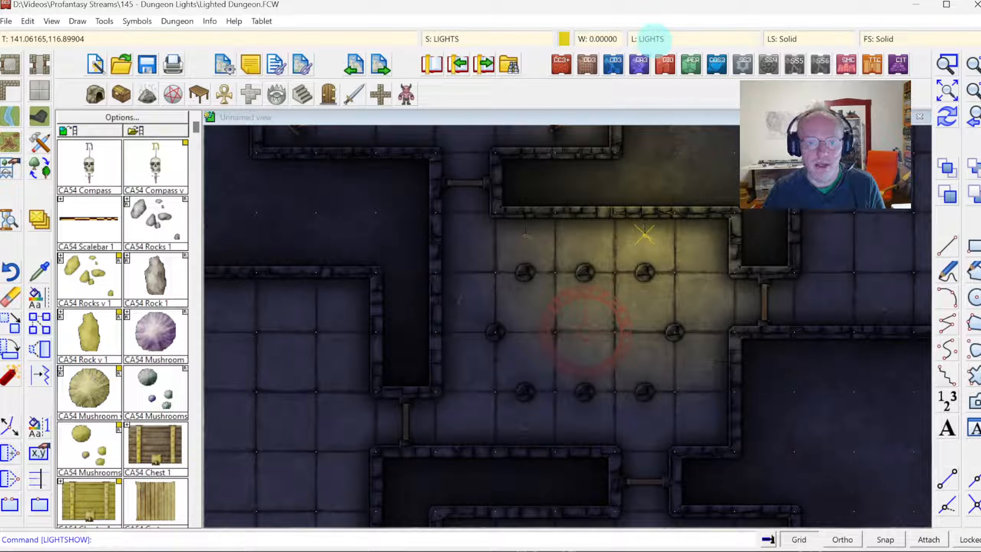
pyautogui.click(651, 38)
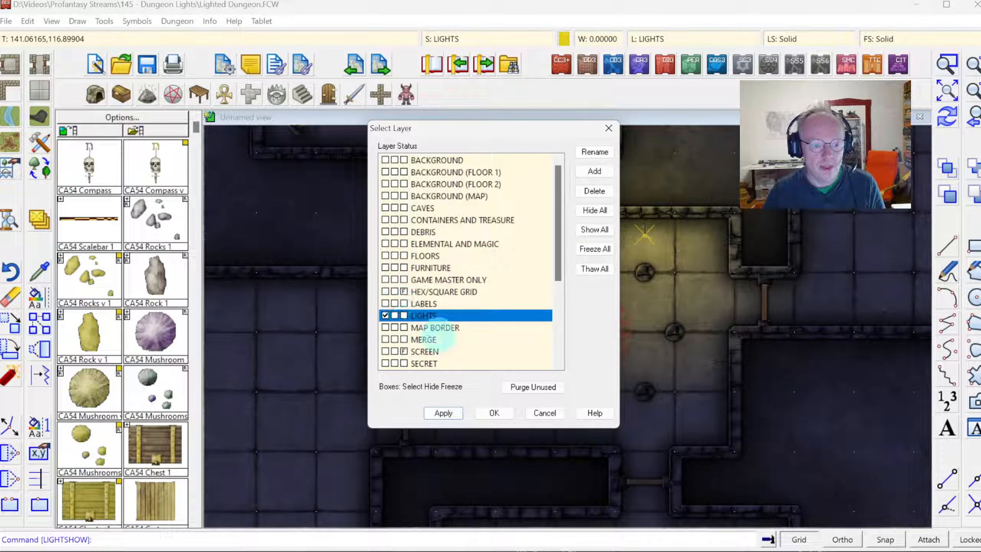
pyautogui.click(595, 248)
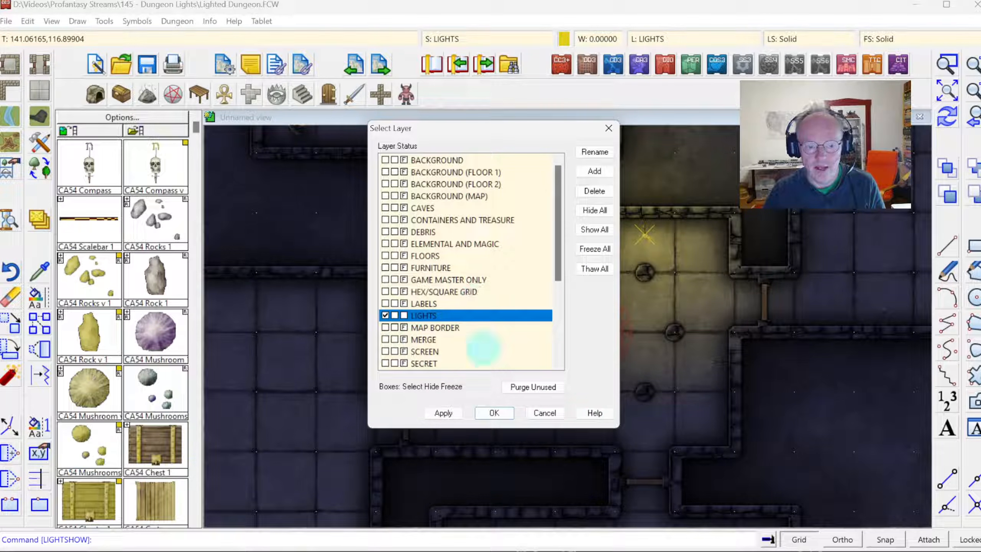
pyautogui.click(486, 413)
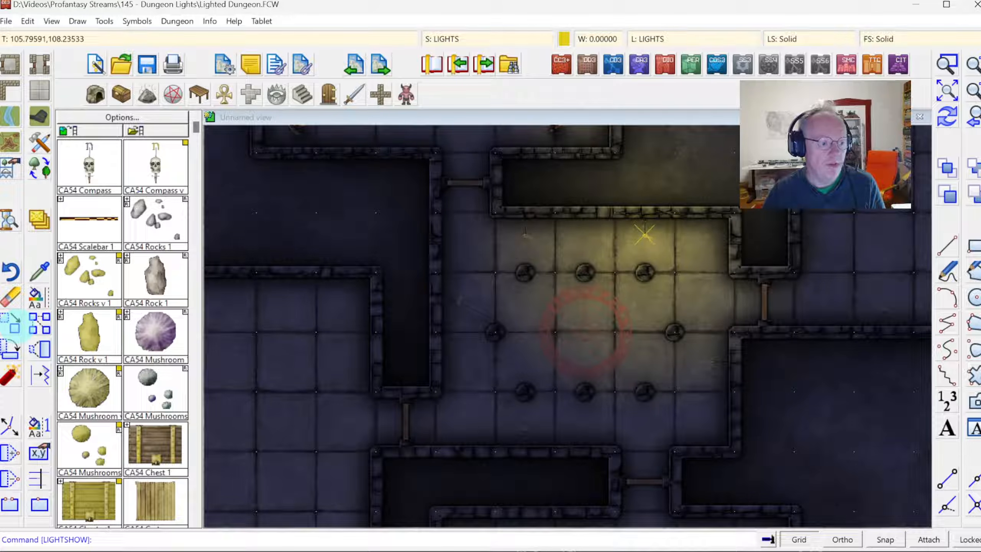
# Step: Copy the light from its torch to the other north-wall torch and the torches on the west, south and east walls
pyautogui.click(39, 324)
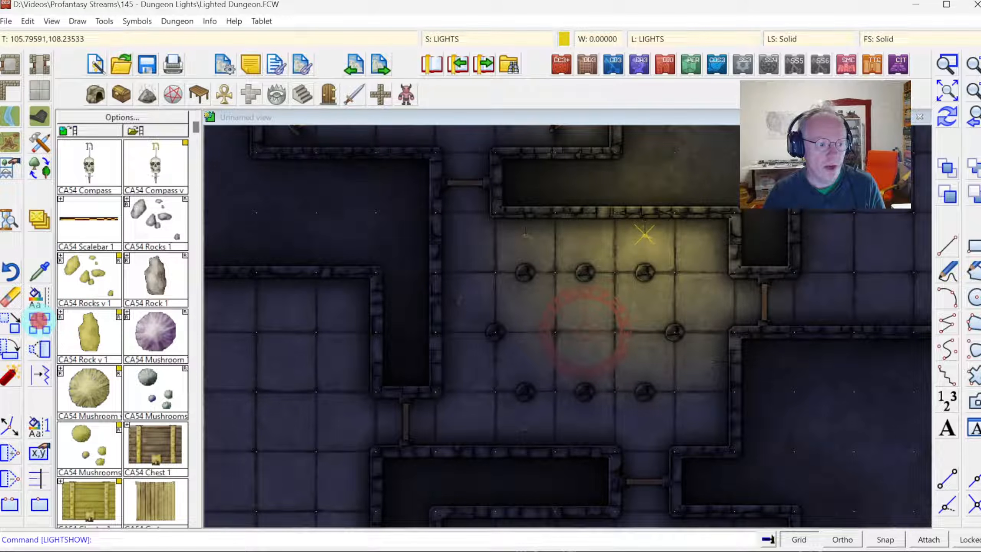
pyautogui.click(645, 234)
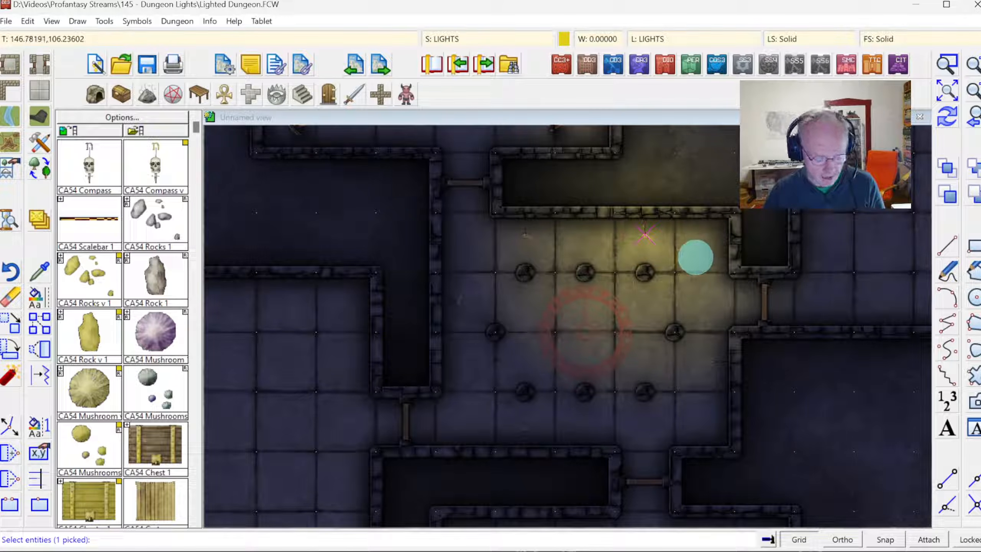
pyautogui.rightClick(695, 257)
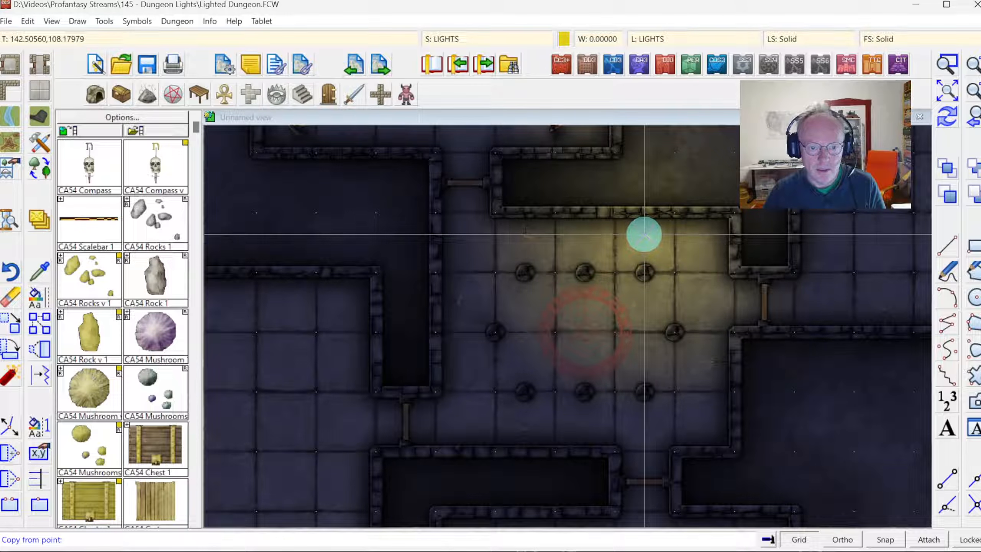
pyautogui.click(644, 235)
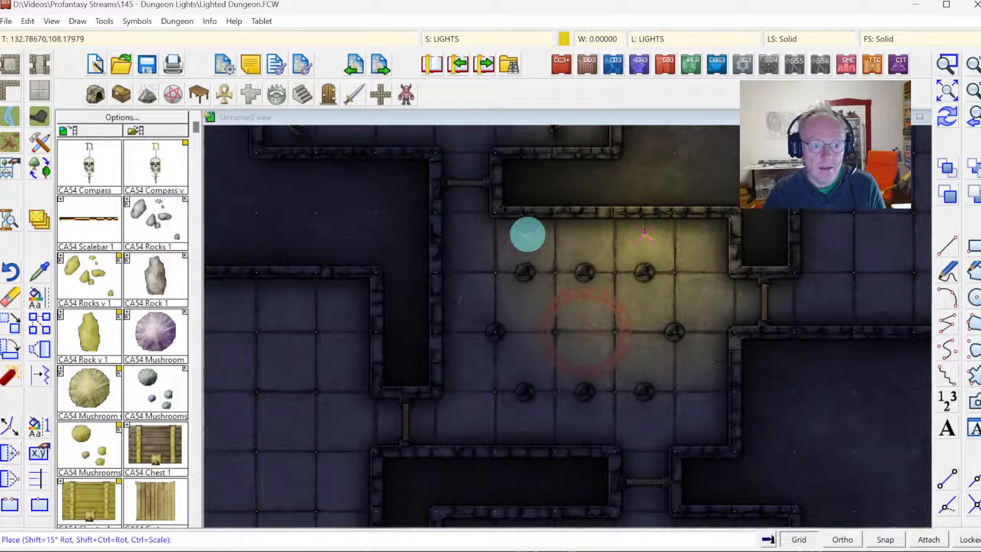
pyautogui.click(525, 236)
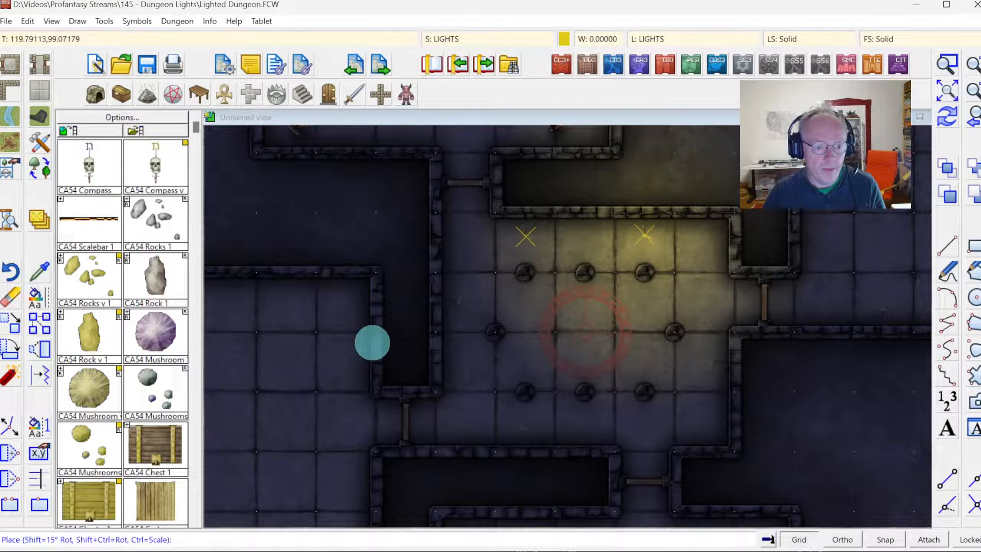
pyautogui.click(457, 301)
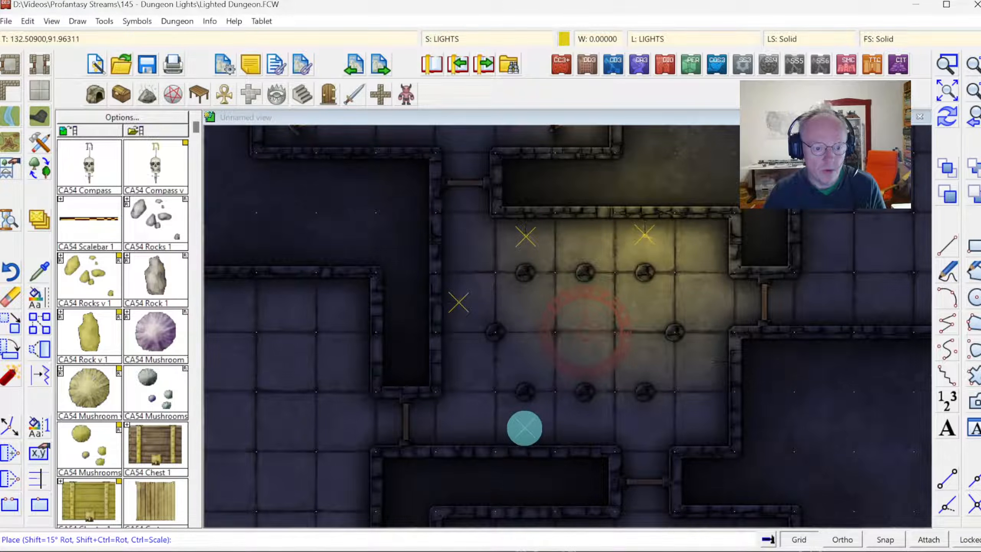
pyautogui.click(524, 428)
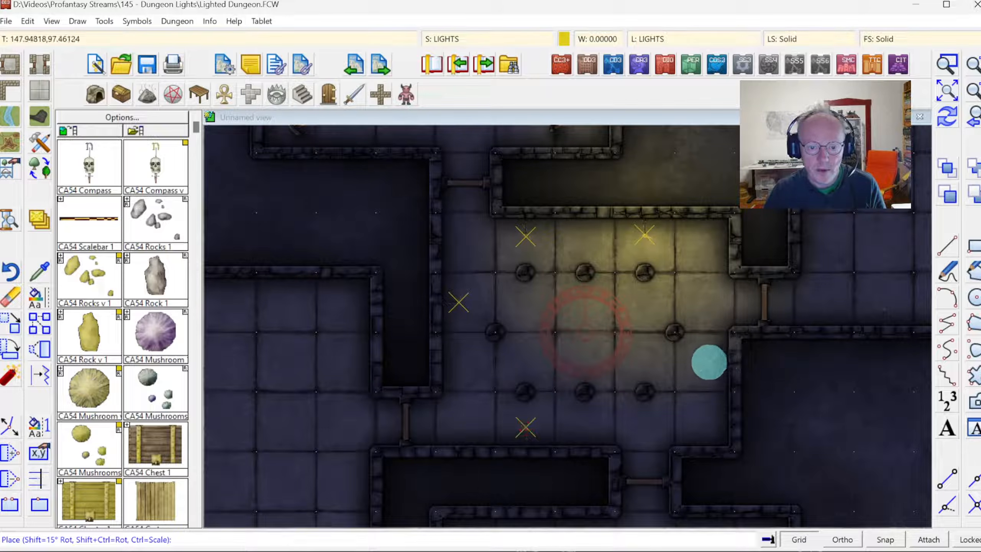
pyautogui.click(711, 362)
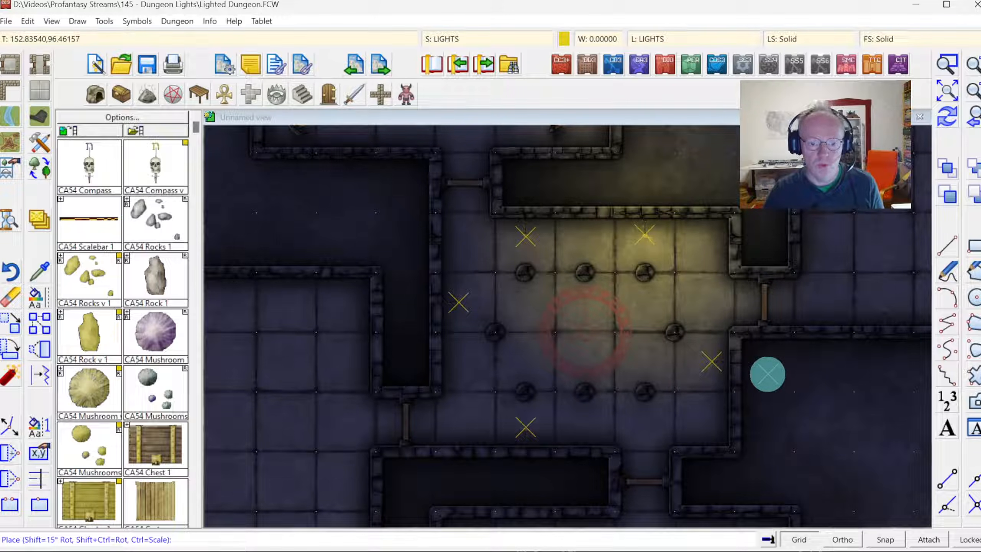
pyautogui.click(713, 247)
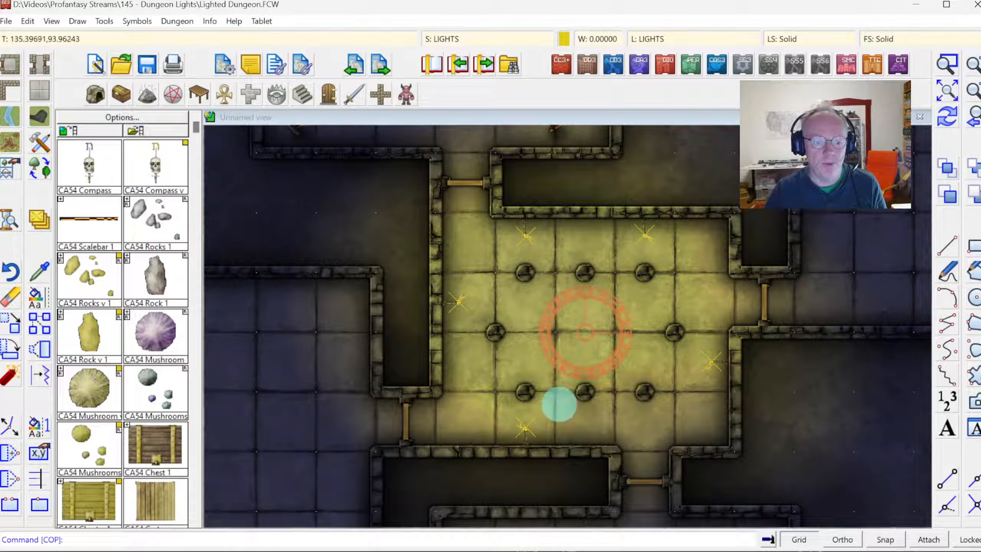
# Step: Hide the light symbols on the map
pyautogui.click(177, 20)
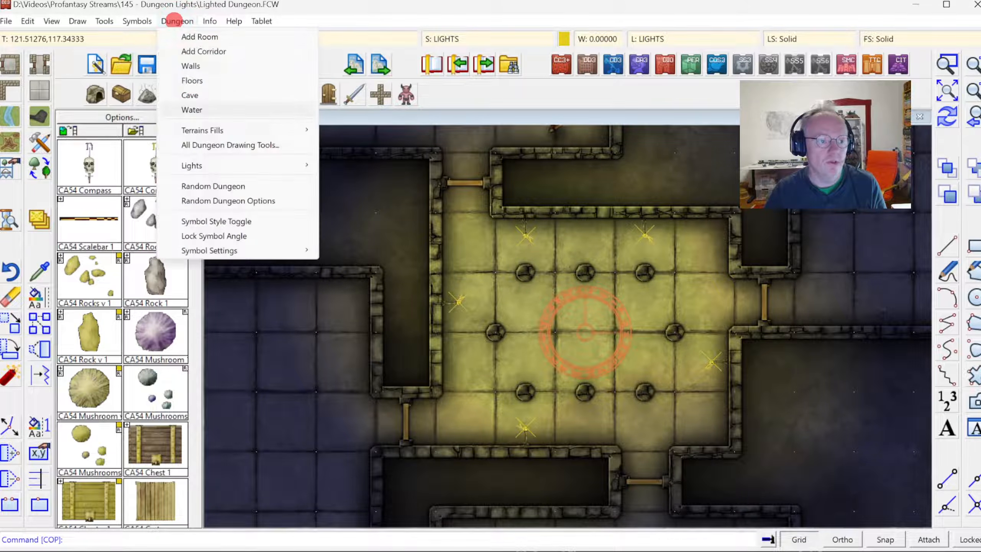
pyautogui.click(221, 161)
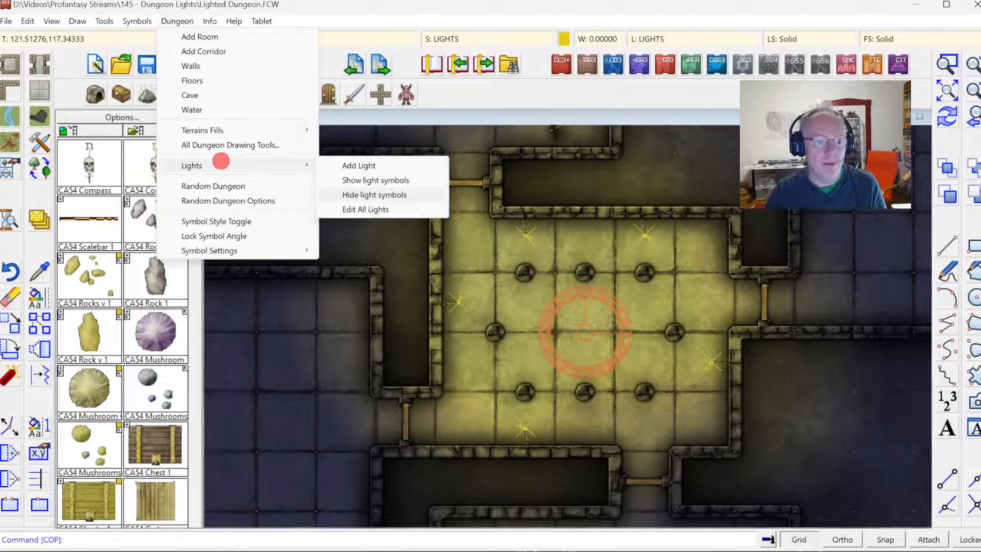
pyautogui.click(361, 197)
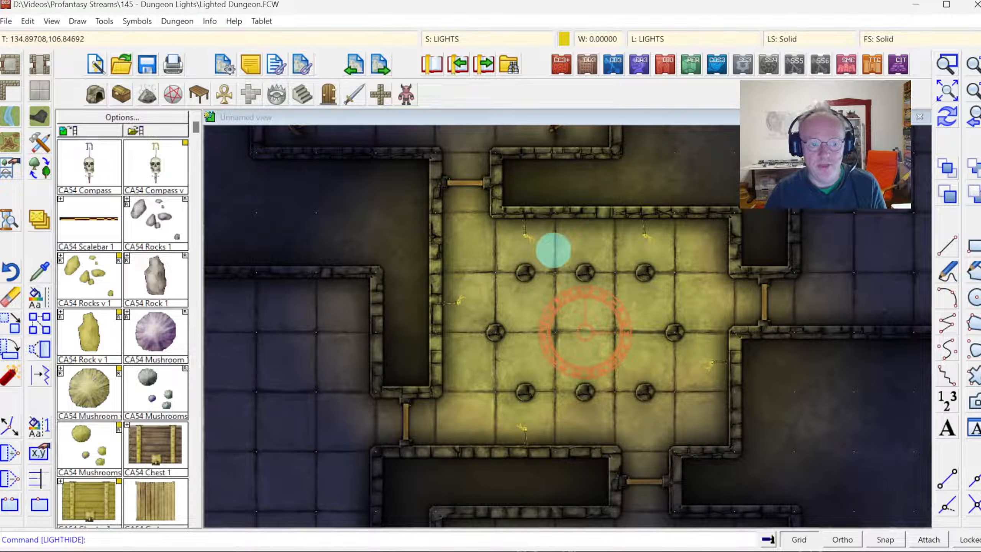
# Step: Show the light symbols, change the west-wall light's color to 173, and redraw the map
pyautogui.click(177, 20)
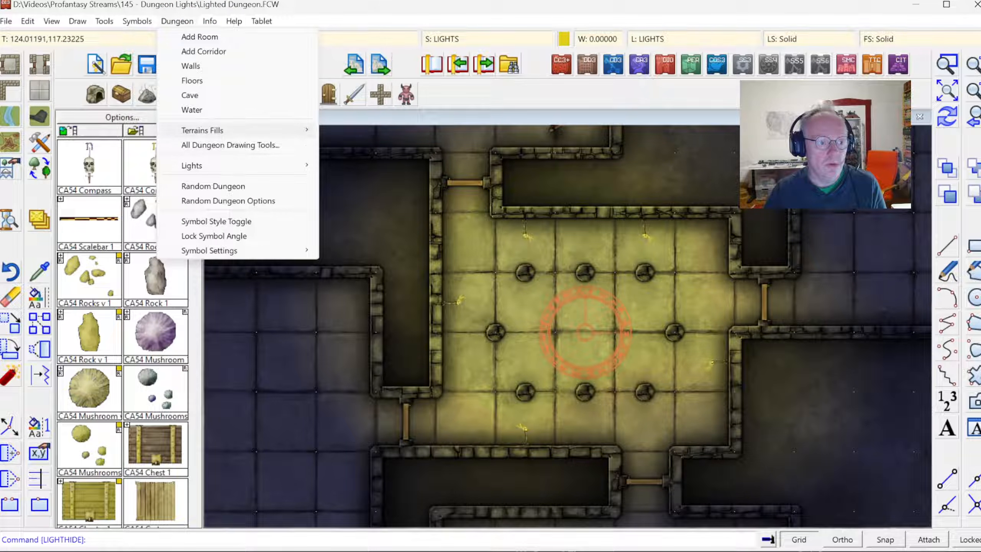
pyautogui.moveTo(232, 166)
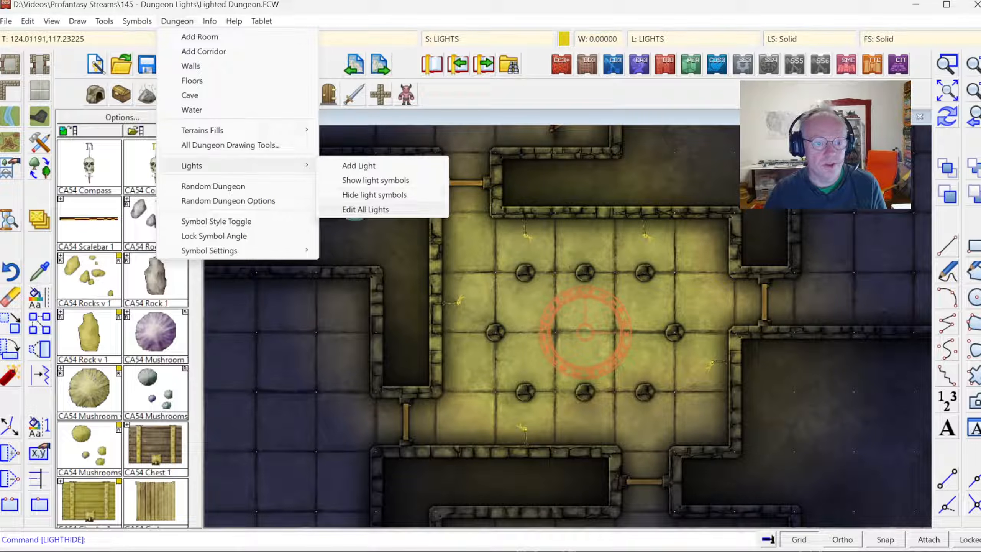
pyautogui.click(363, 181)
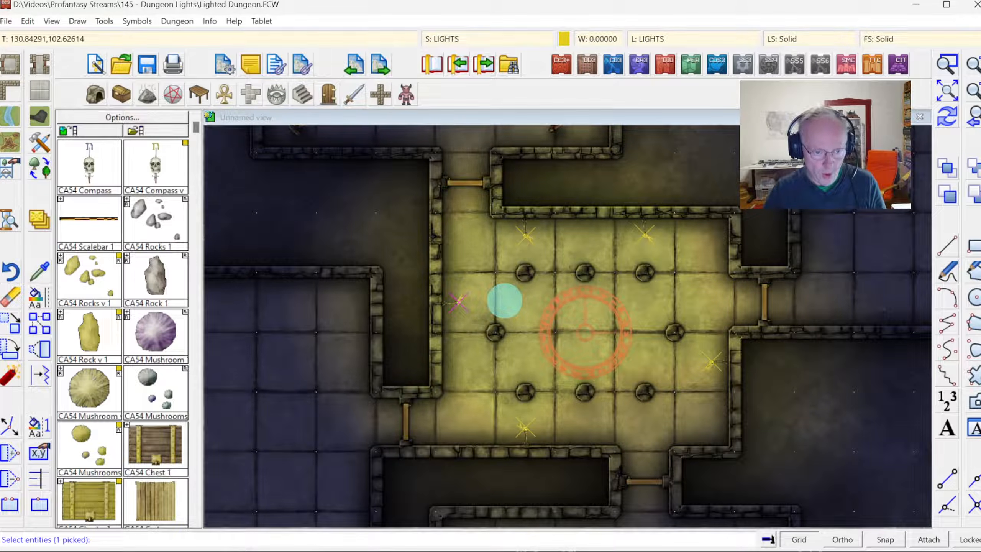
pyautogui.rightClick(504, 301)
pyautogui.click(539, 209)
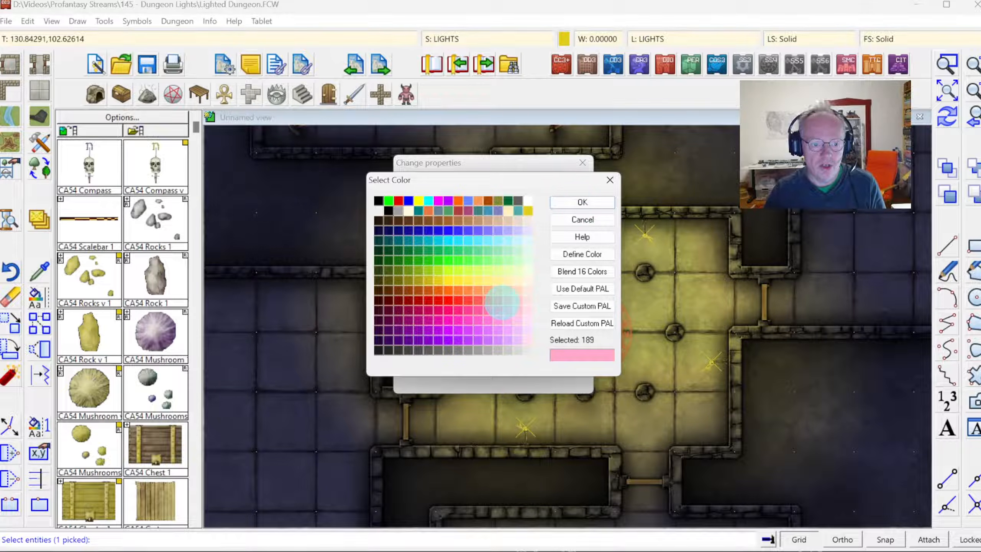
pyautogui.click(576, 205)
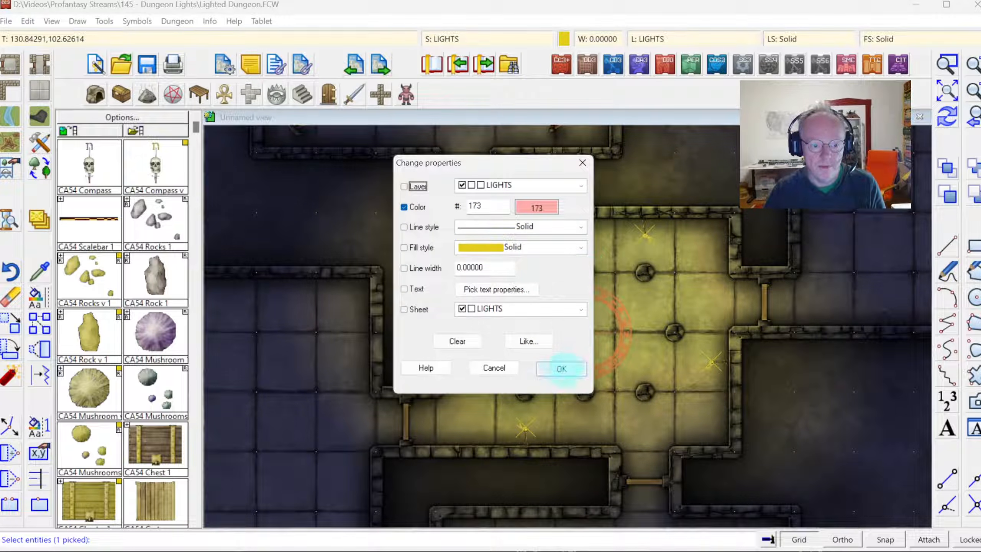
pyautogui.click(561, 368)
pyautogui.click(947, 116)
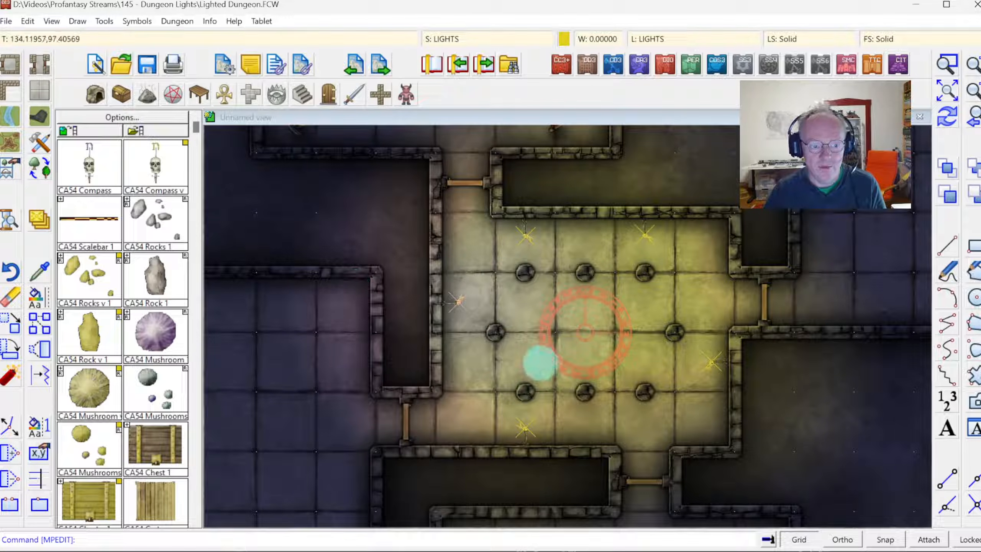
# Step: Undo the color change of the west-wall light
pyautogui.click(34, 21)
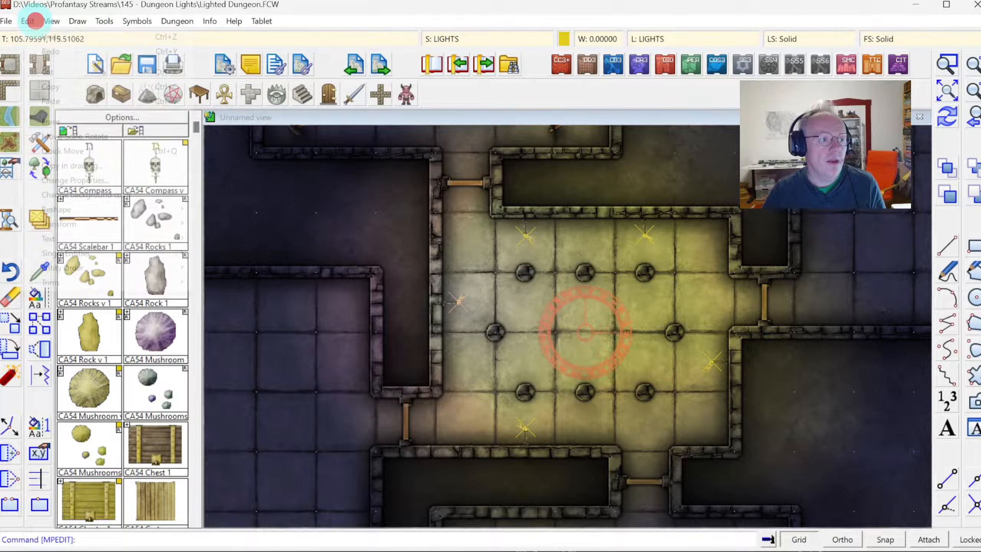
pyautogui.click(43, 37)
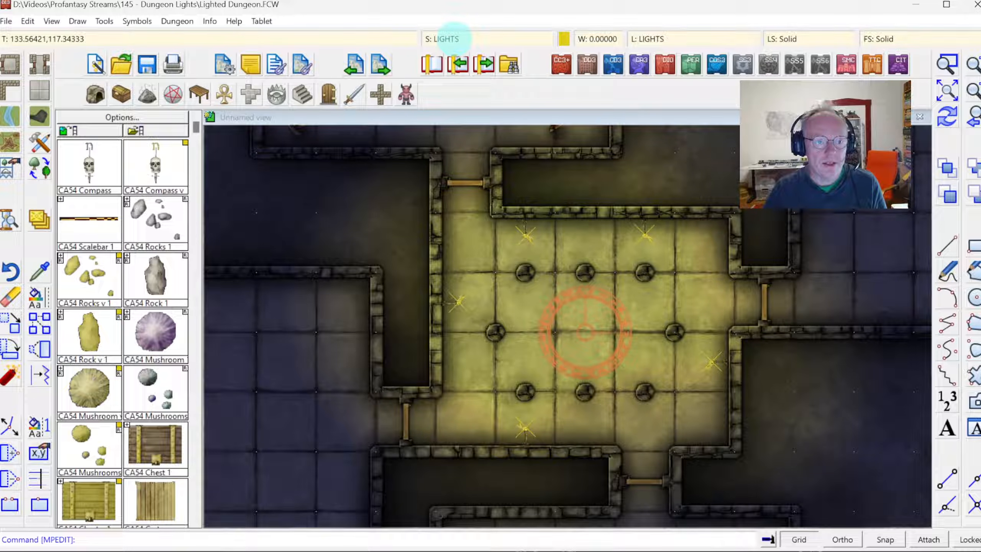
# Step: Add a Wall Shadow, Point Light Setup effect with shadow length 0 to the WALLS sheet
pyautogui.click(454, 39)
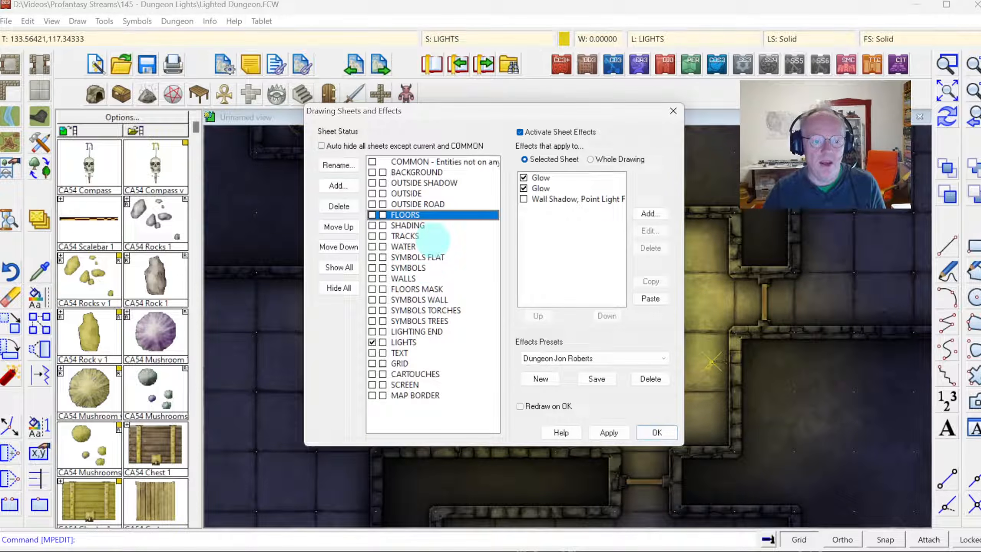
pyautogui.click(410, 278)
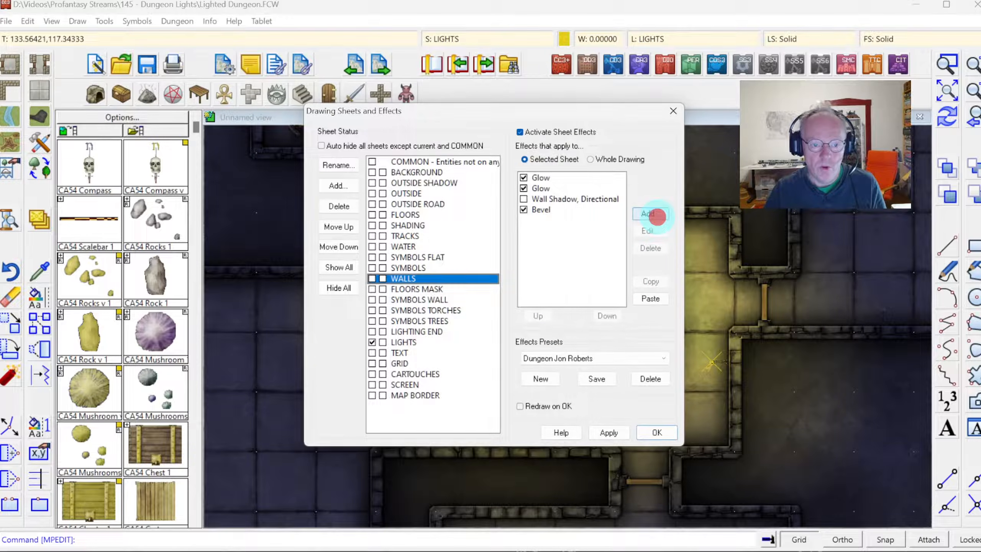
pyautogui.click(656, 215)
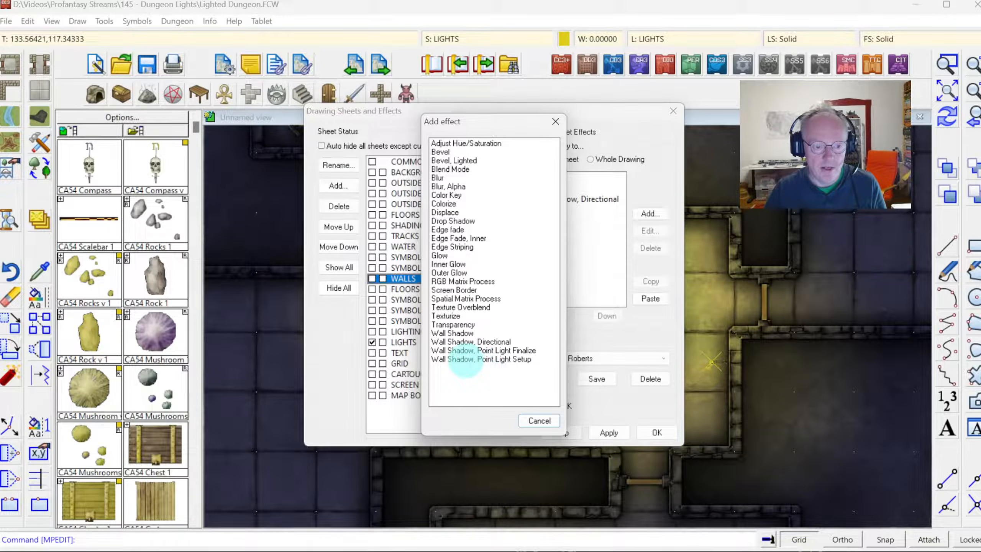
pyautogui.doubleClick(466, 360)
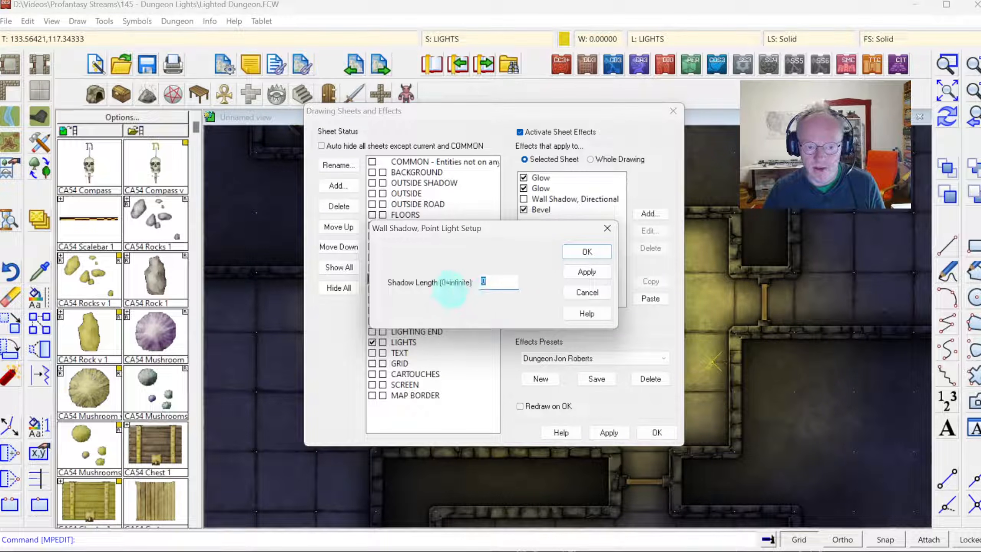
pyautogui.write('0')
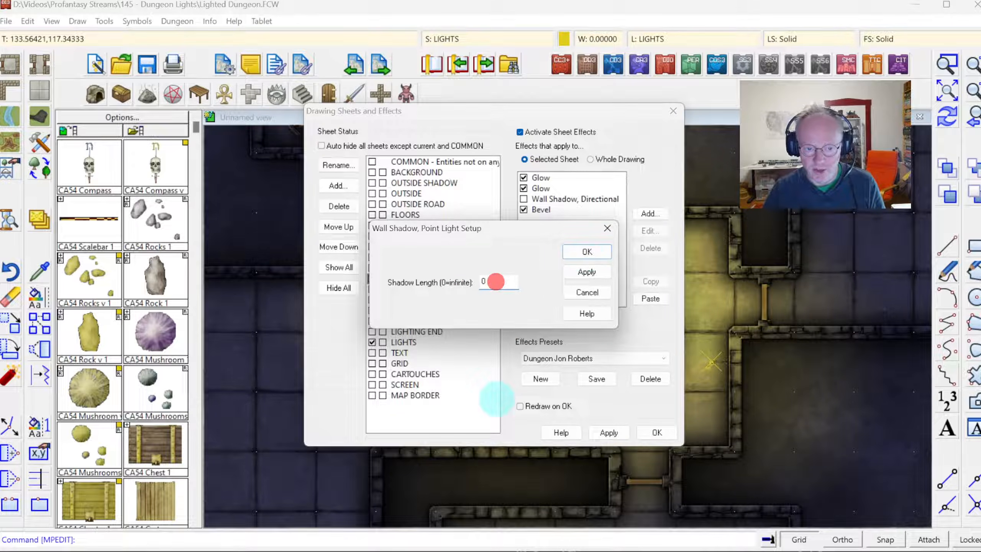
pyautogui.click(584, 253)
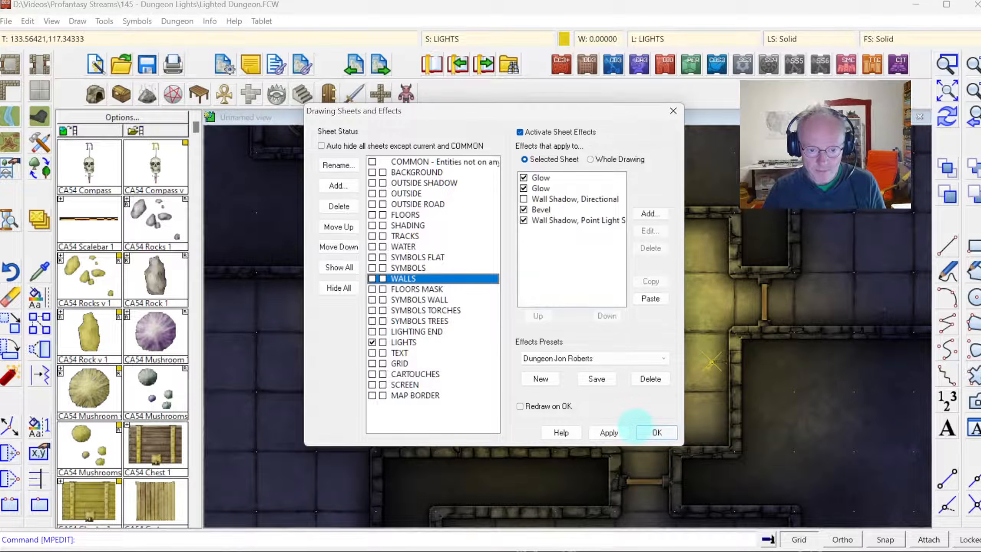
pyautogui.click(652, 432)
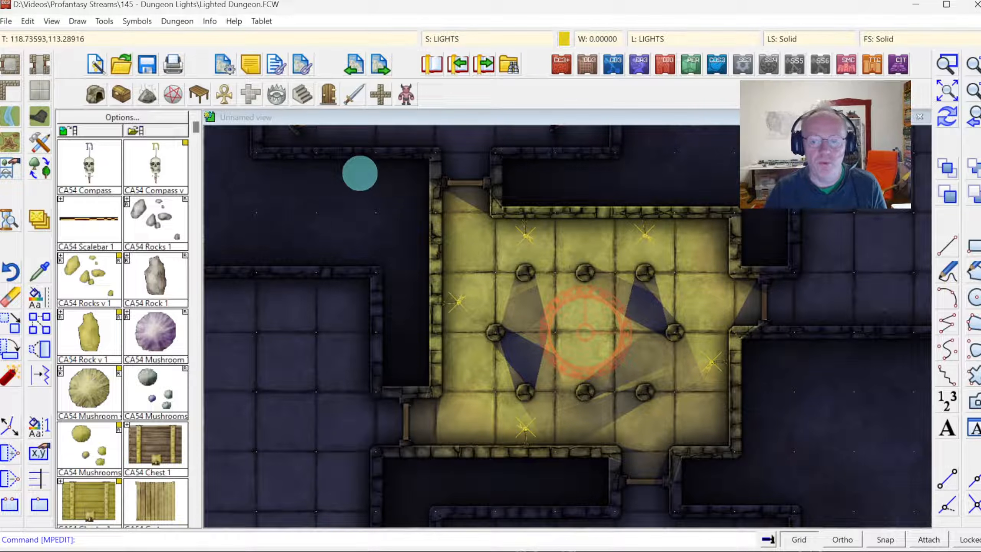
# Step: In the global sun settings, try a shadow blur of 0.5, and settle on 0.3
pyautogui.rightClick(10, 220)
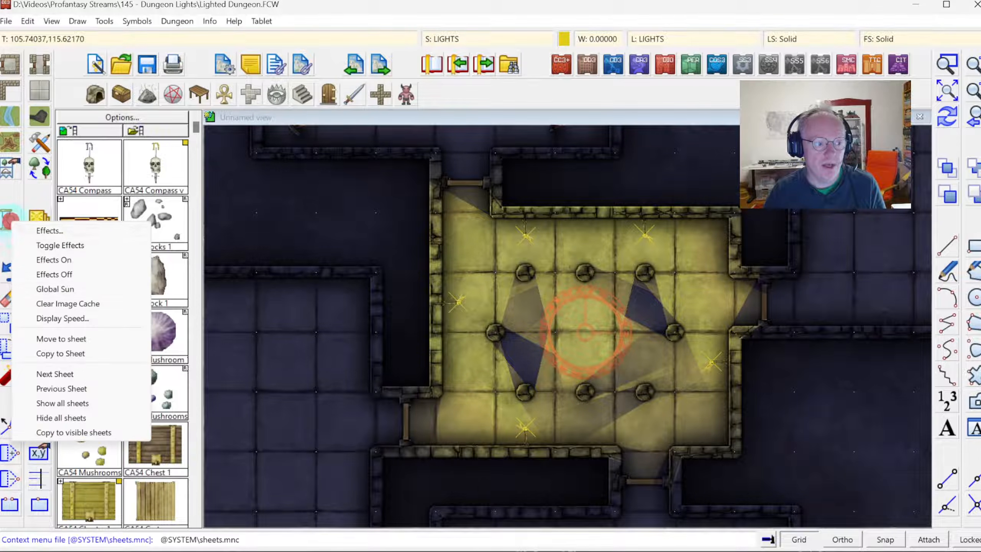
pyautogui.click(55, 289)
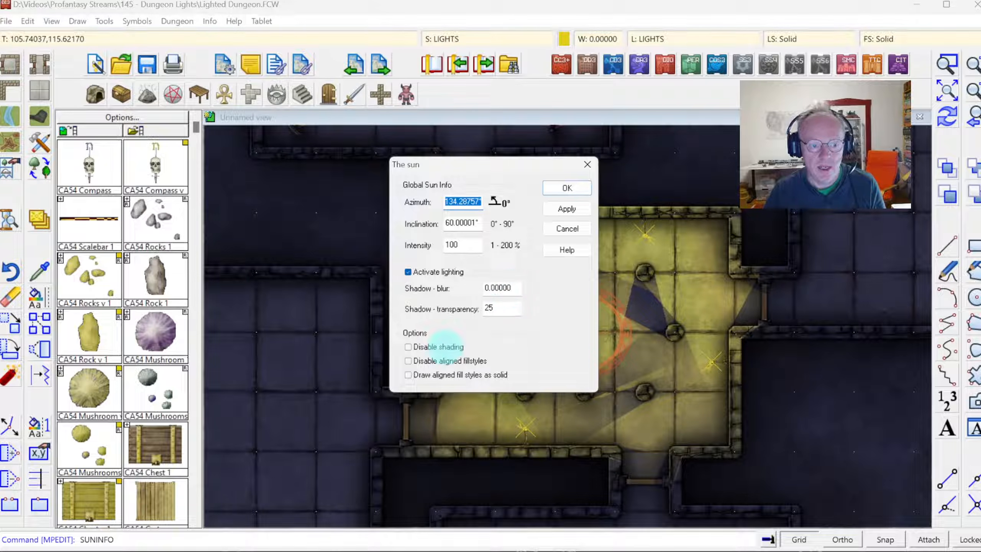
pyautogui.doubleClick(504, 288)
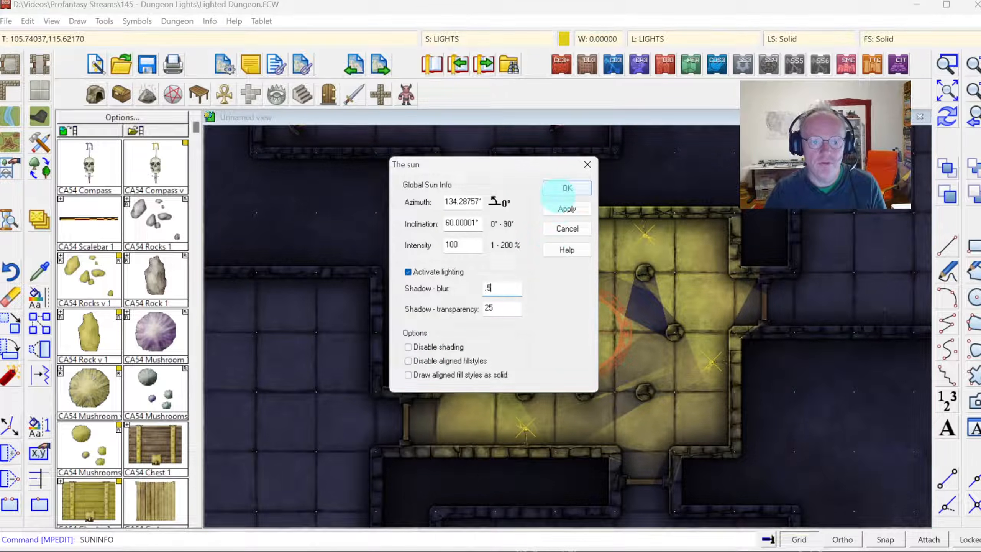
pyautogui.click(558, 209)
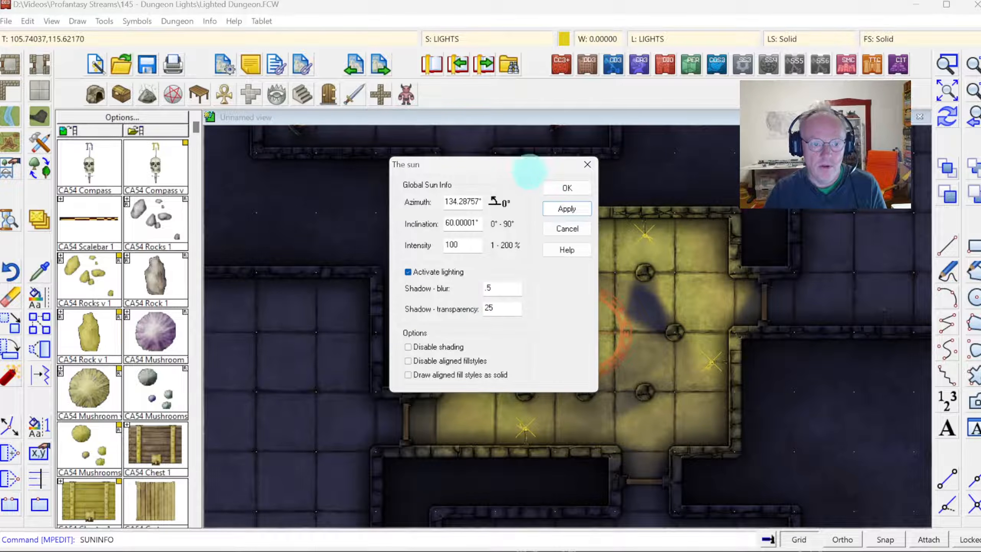
pyautogui.moveTo(529, 170); pyautogui.dragTo(340, 232)
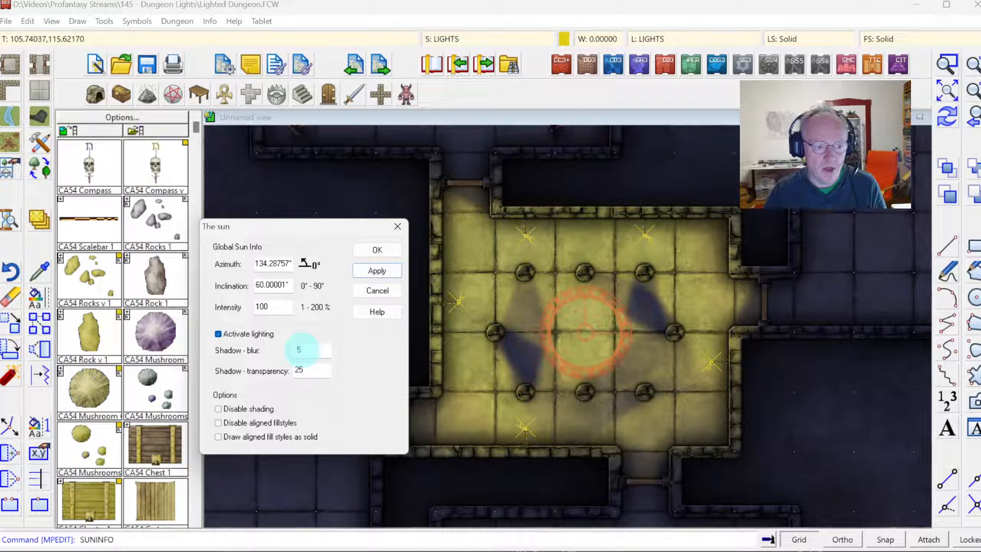
pyautogui.click(303, 348)
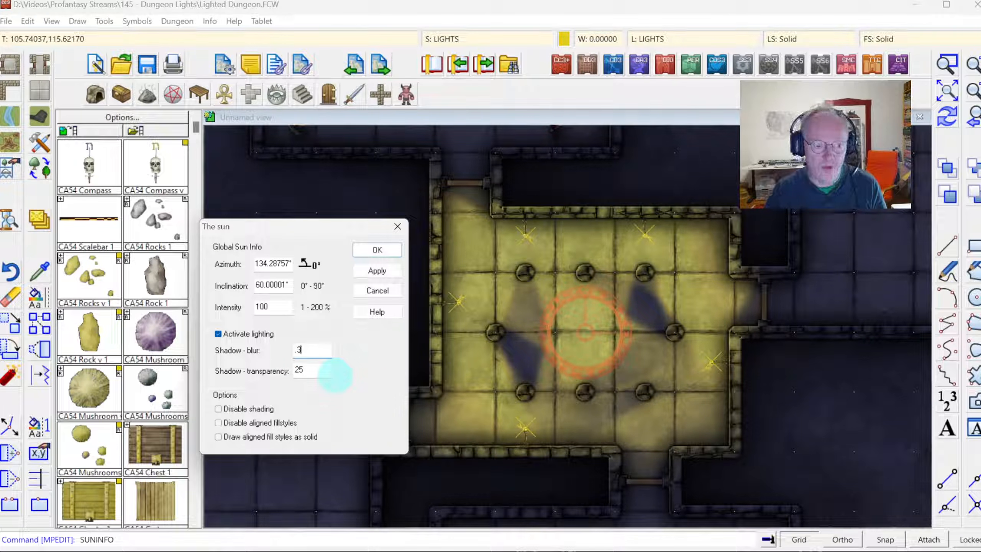
pyautogui.click(372, 272)
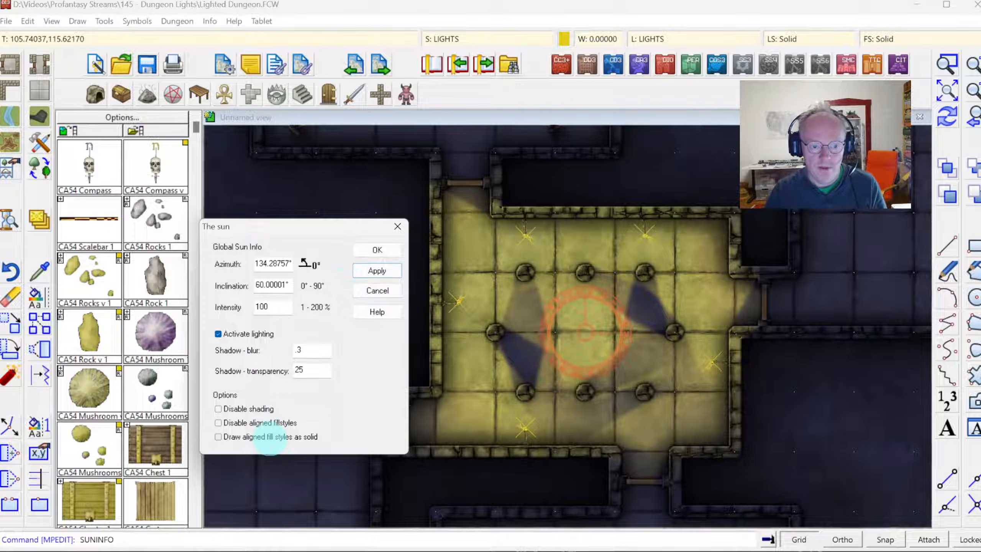
pyautogui.click(377, 250)
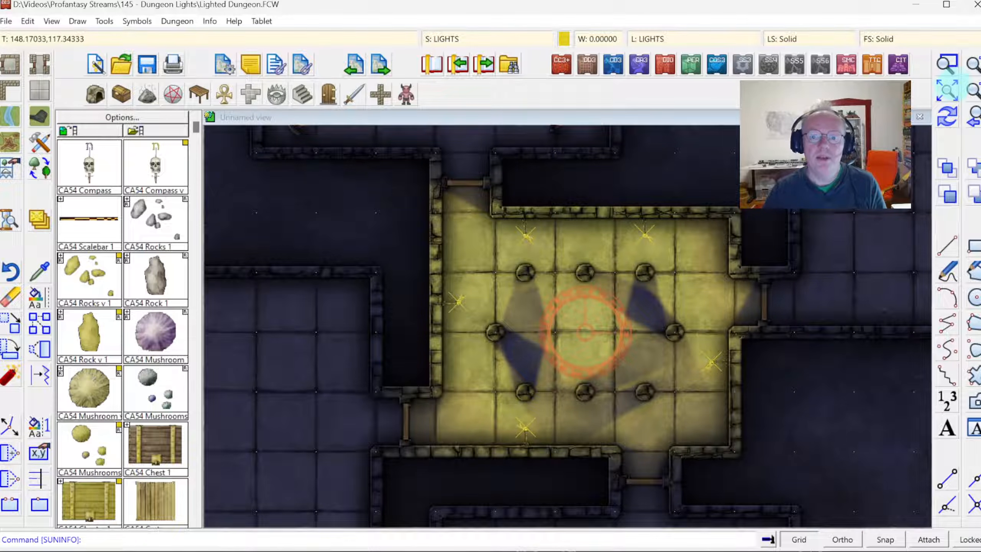
# Step: Copy the light from the eastern north-wall torch to the south wall of the neighbouring room to the east, and redraw the map
pyautogui.click(953, 84)
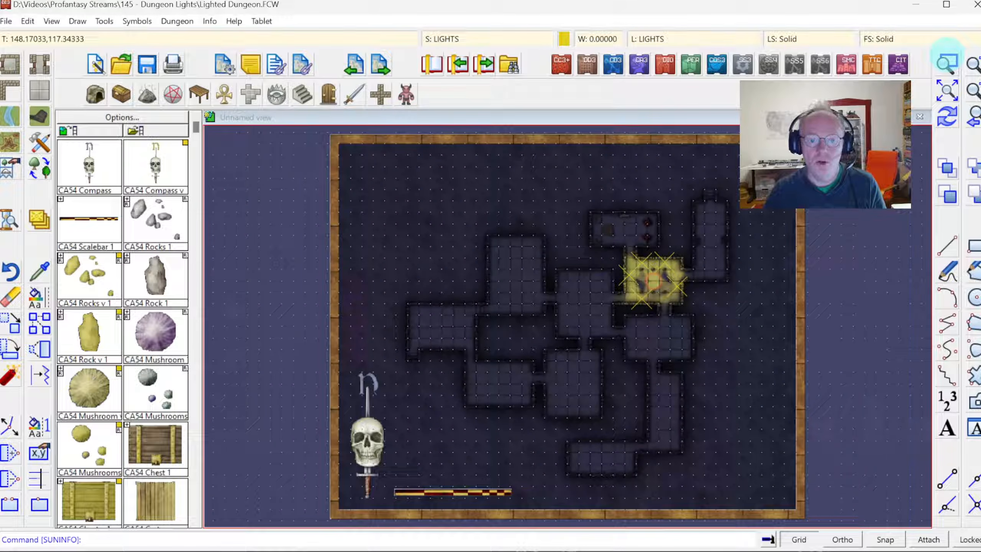
pyautogui.click(946, 62)
pyautogui.click(596, 208)
pyautogui.click(738, 322)
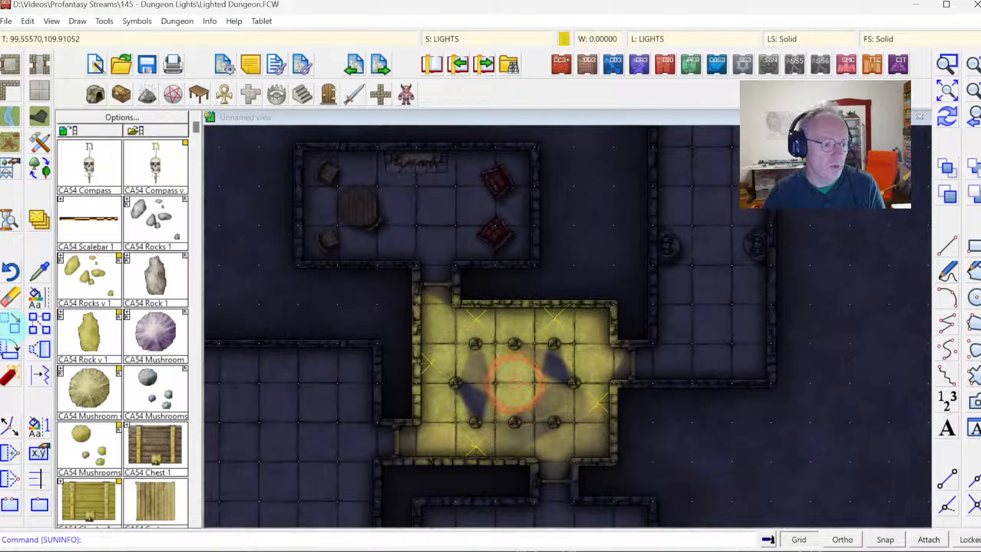
pyautogui.click(39, 324)
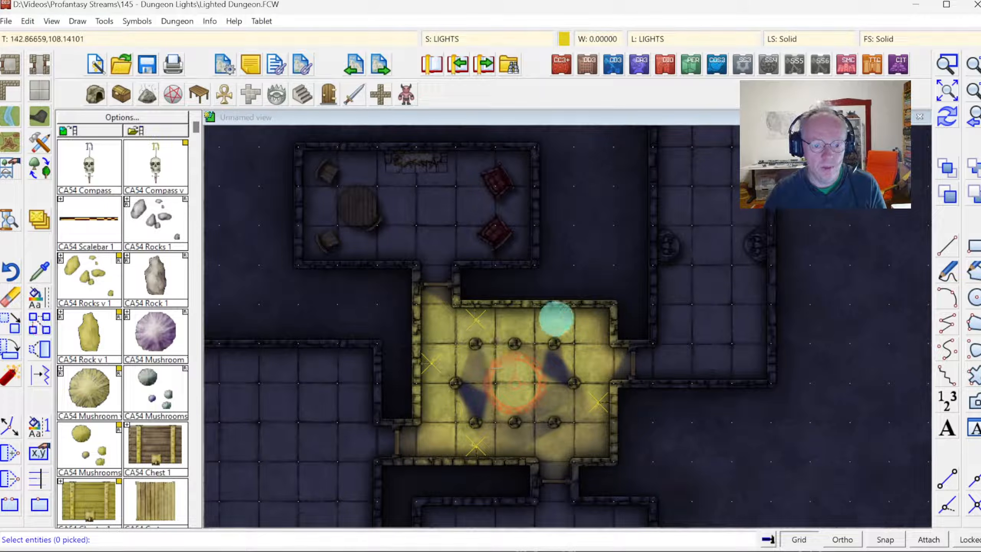
pyautogui.click(556, 319)
pyautogui.rightClick(573, 322)
pyautogui.click(565, 325)
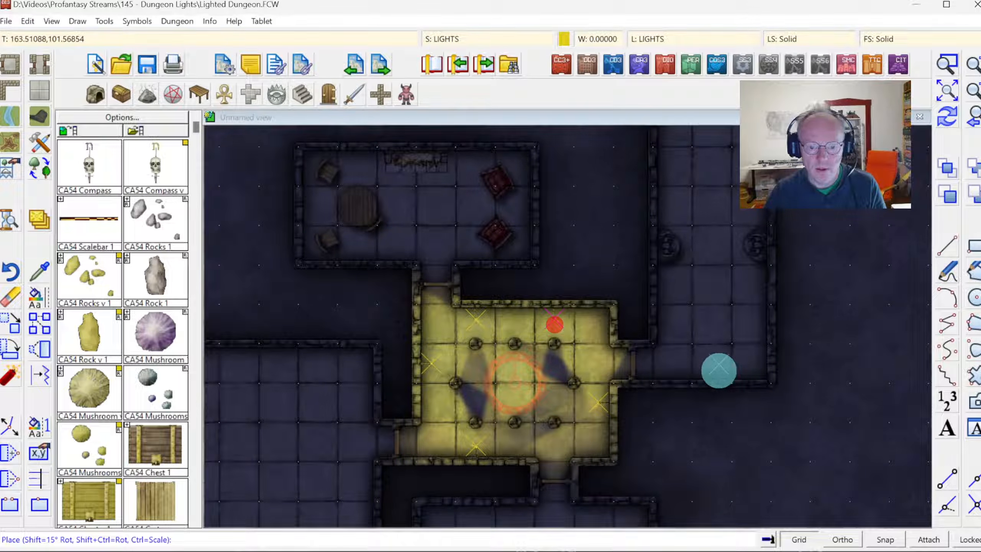
pyautogui.click(714, 373)
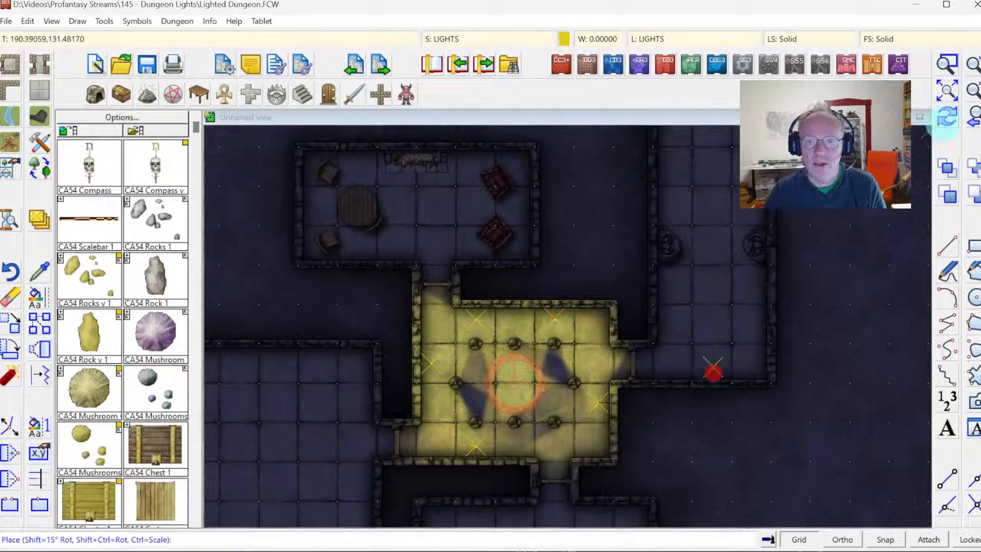
pyautogui.click(947, 117)
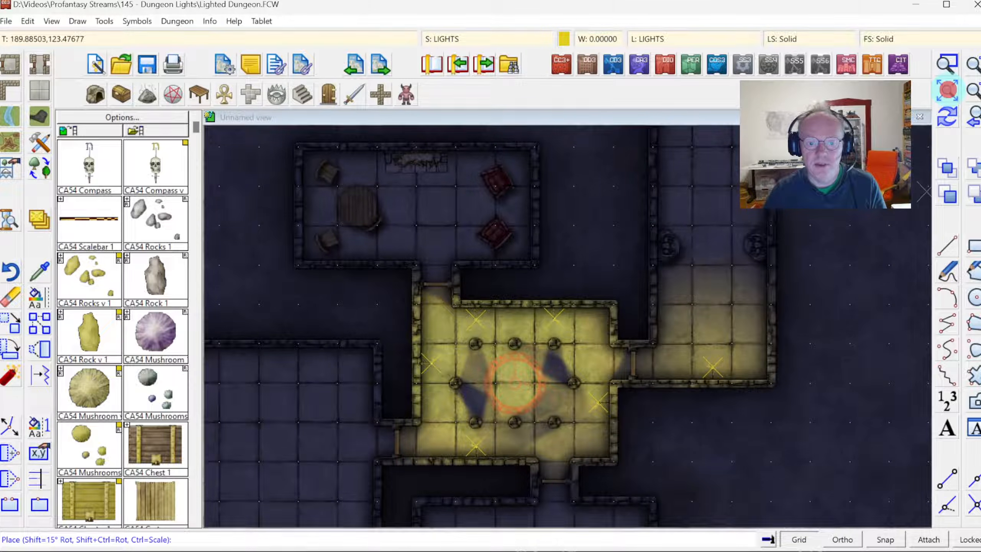
# Step: Set the current drawing color to the pale lavender number 63
pyautogui.click(947, 90)
pyautogui.click(947, 64)
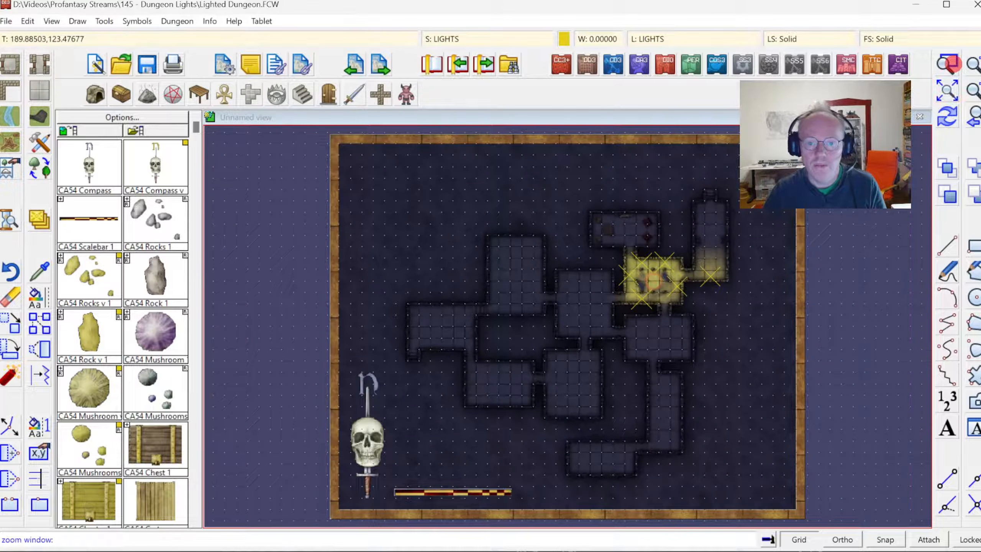
pyautogui.click(668, 178)
pyautogui.click(745, 250)
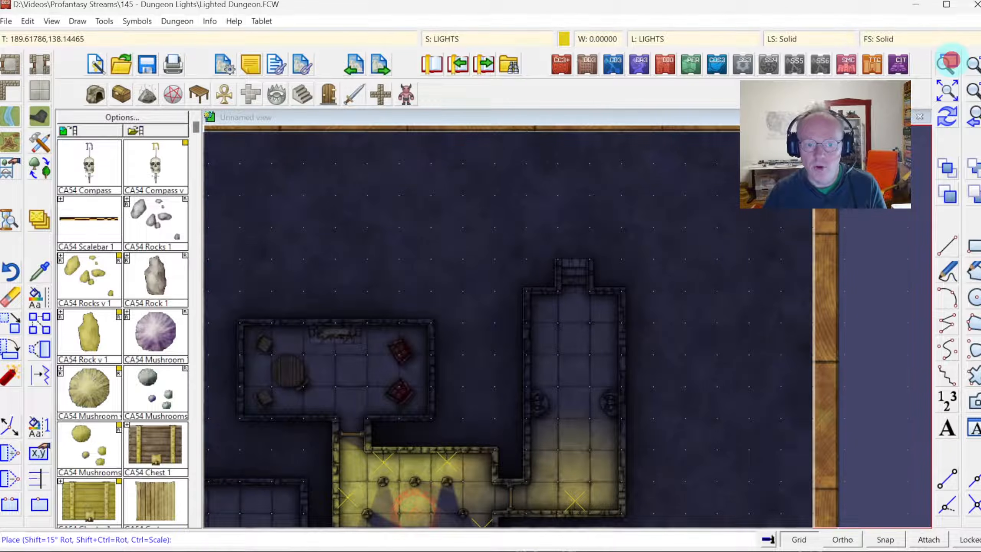
pyautogui.click(947, 65)
pyautogui.click(494, 246)
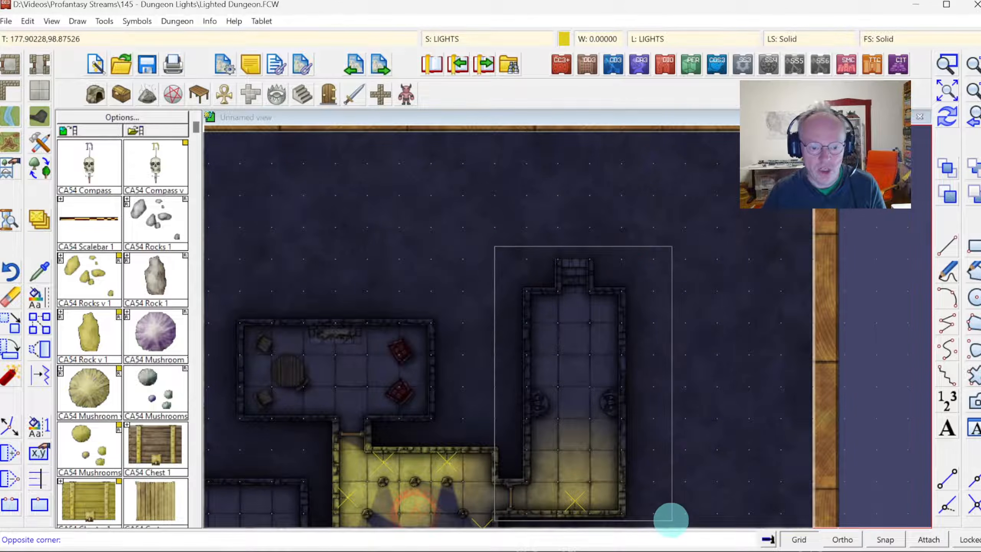
pyautogui.click(668, 517)
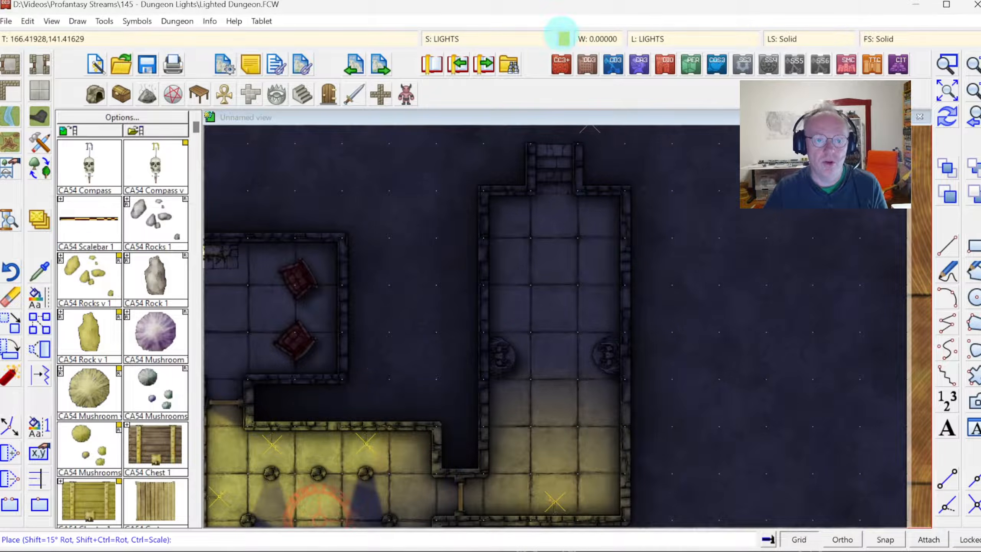
pyautogui.click(563, 37)
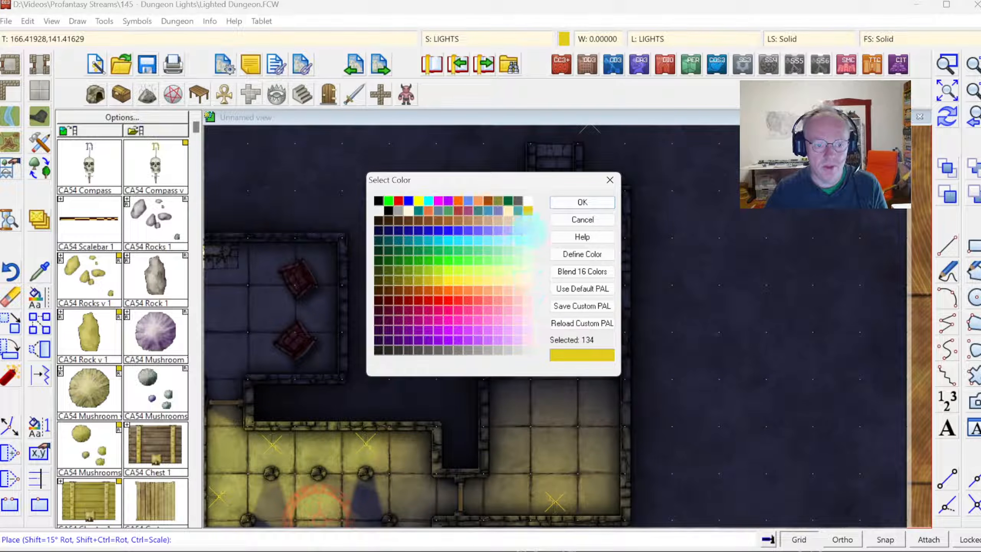
pyautogui.click(528, 230)
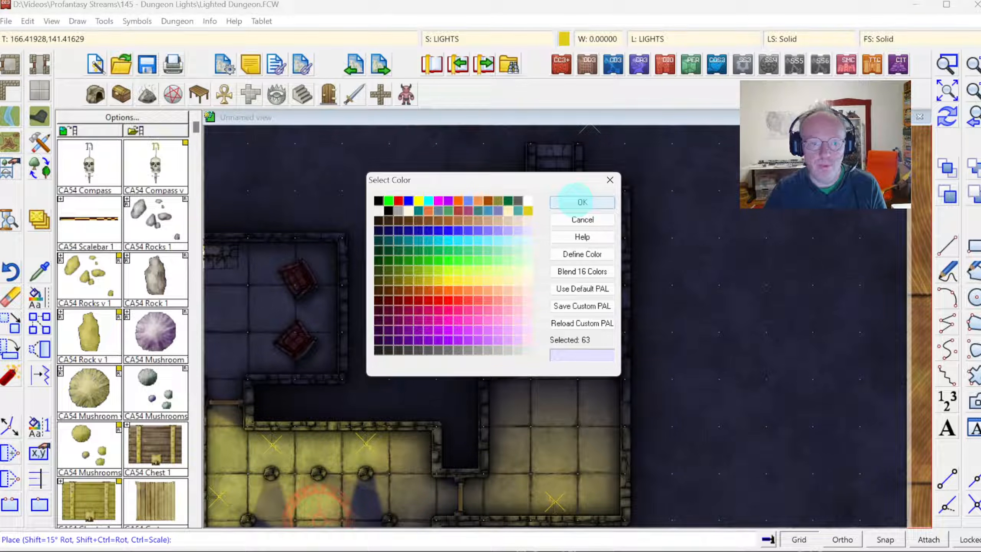
pyautogui.click(575, 200)
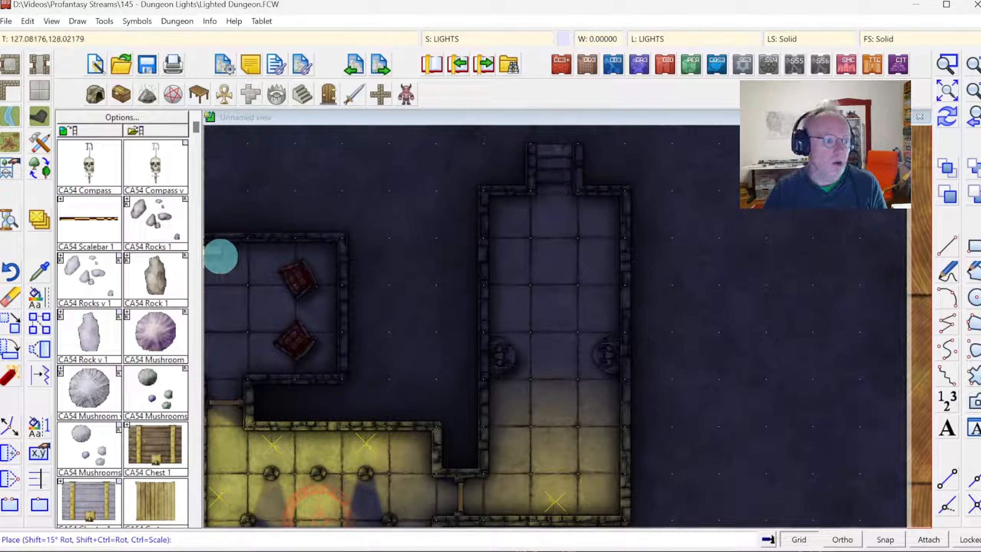
# Step: With snapping on, add a south-facing light at the top of the northeast room's stairs, radius 32.5, width 180 degrees, intensity 80
pyautogui.click(139, 21)
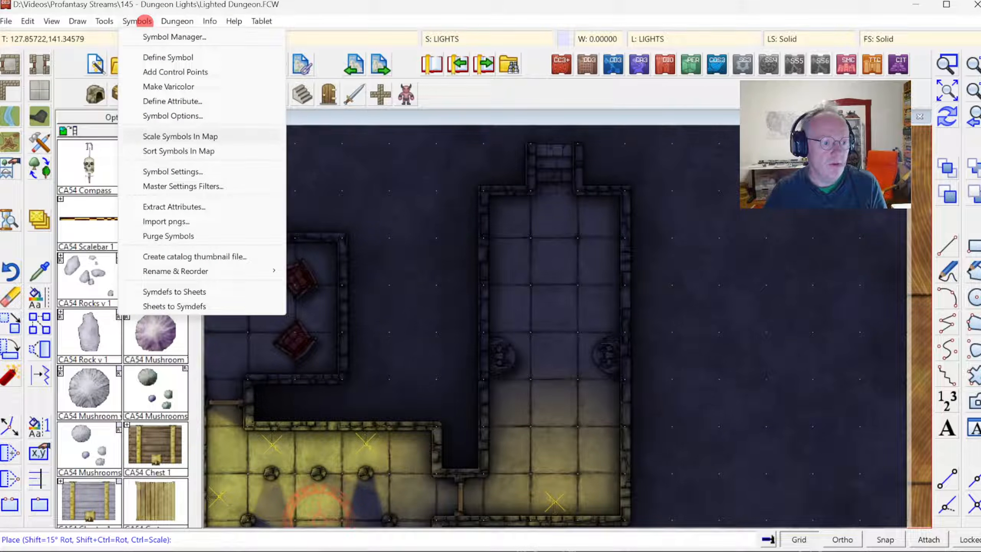
pyautogui.moveTo(177, 22)
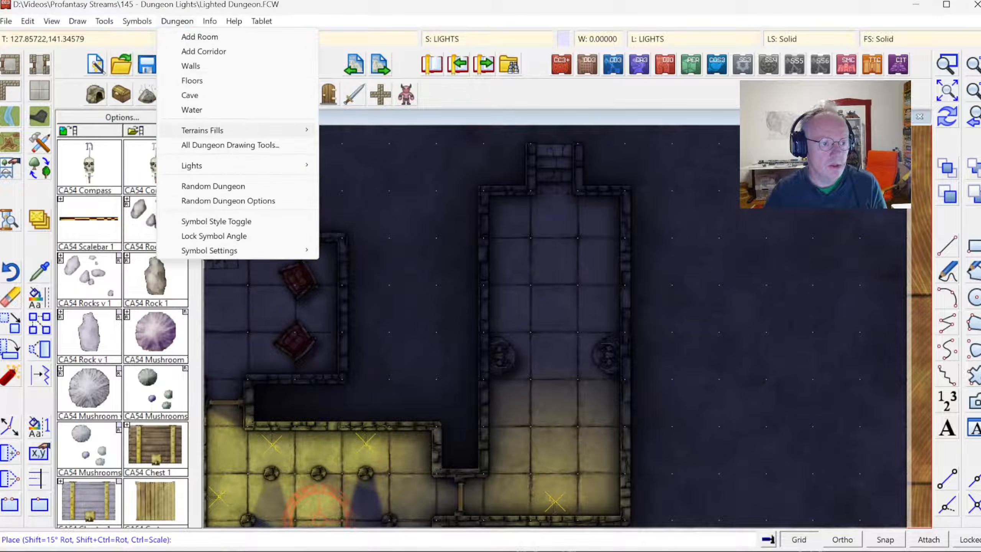
pyautogui.click(207, 167)
pyautogui.click(371, 166)
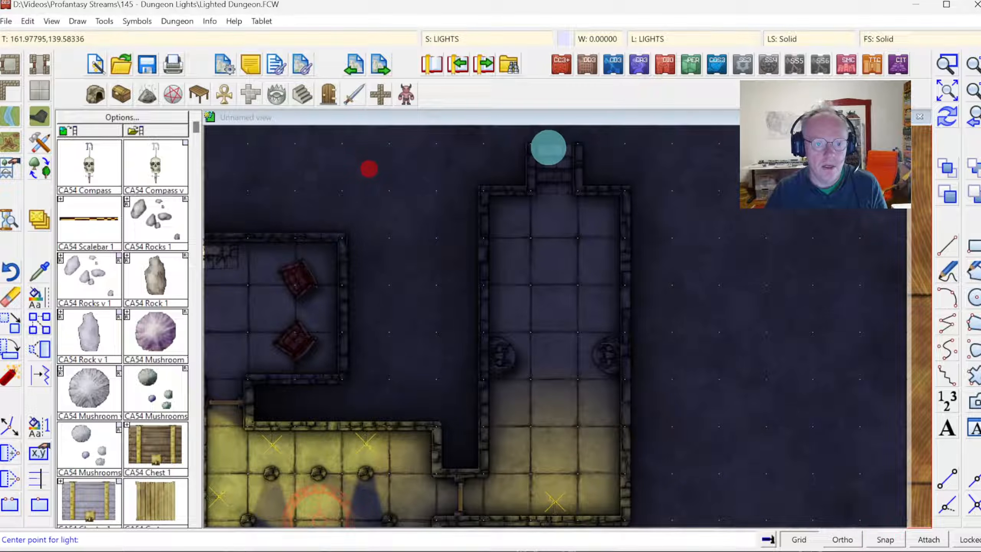
pyautogui.click(884, 540)
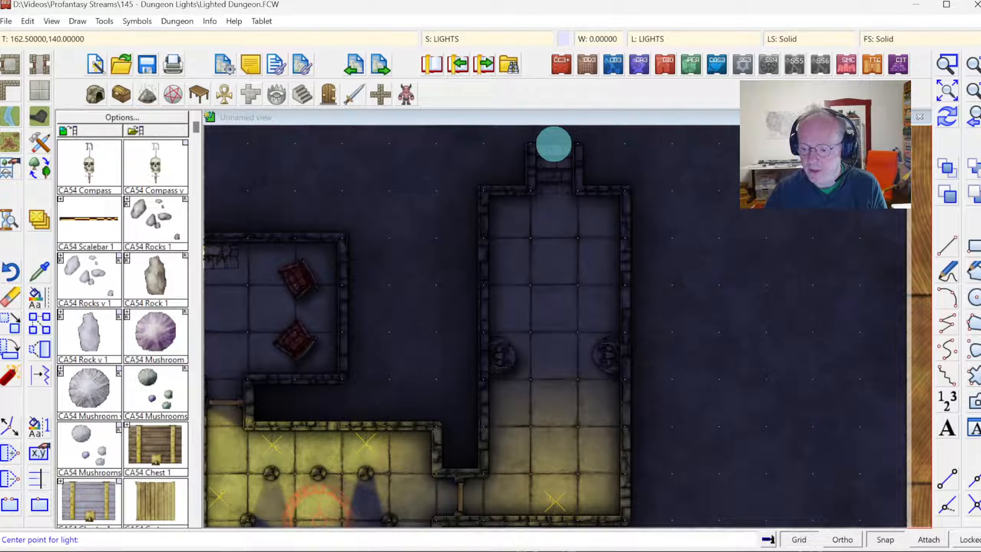
pyautogui.click(554, 144)
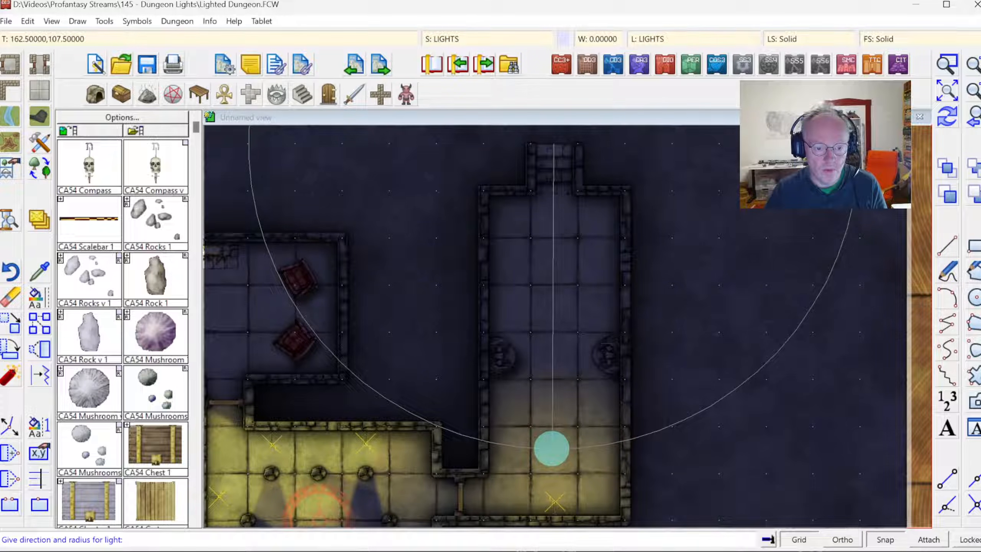
pyautogui.click(551, 449)
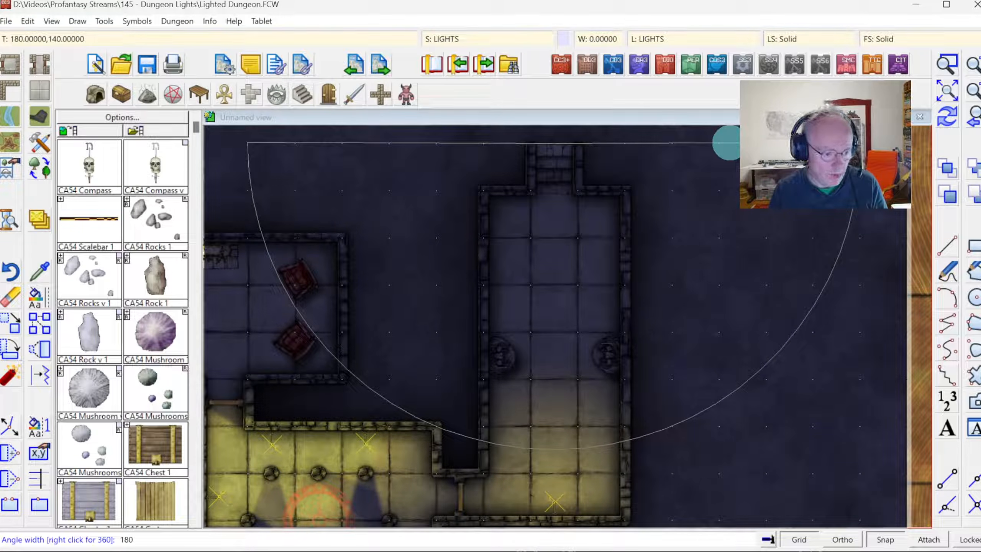
pyautogui.click(726, 143)
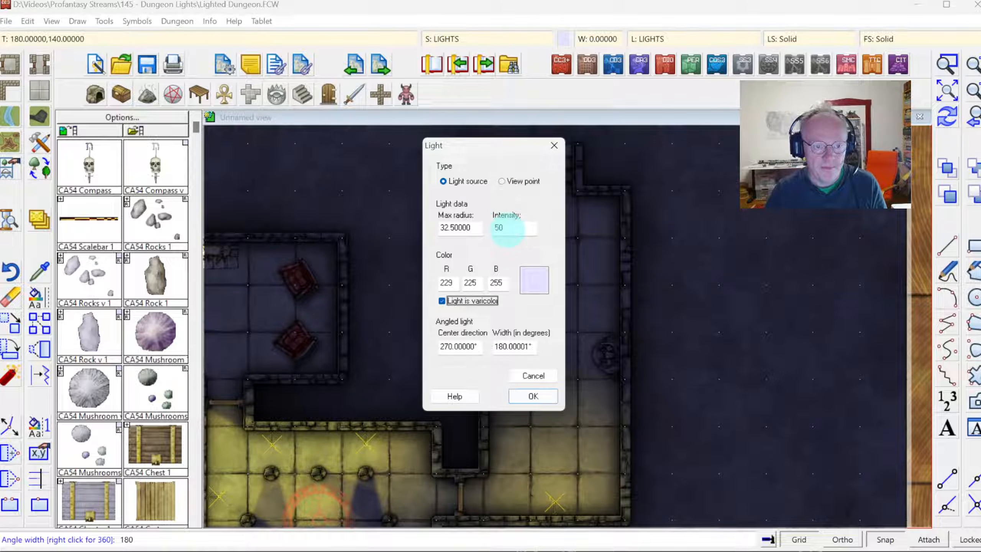
pyautogui.doubleClick(509, 228)
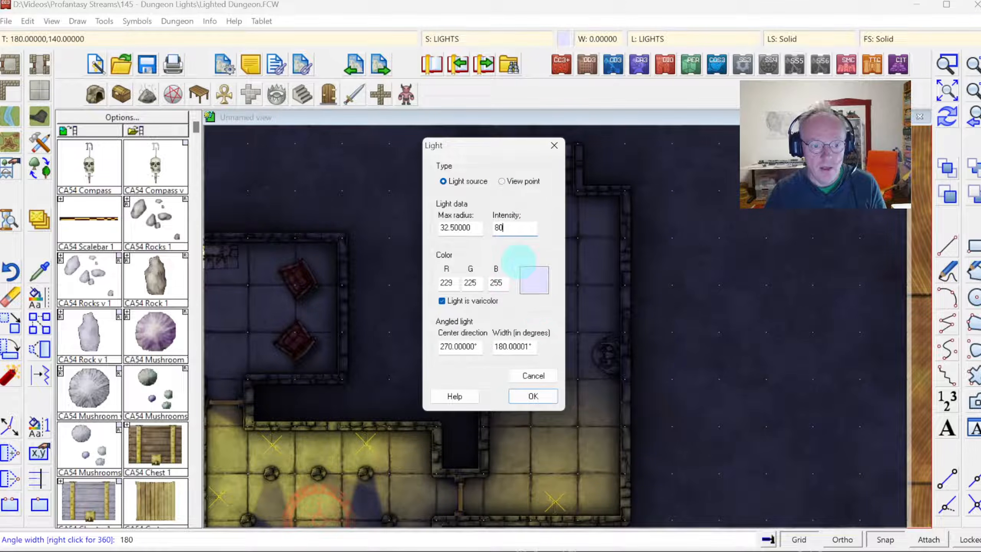
pyautogui.click(534, 394)
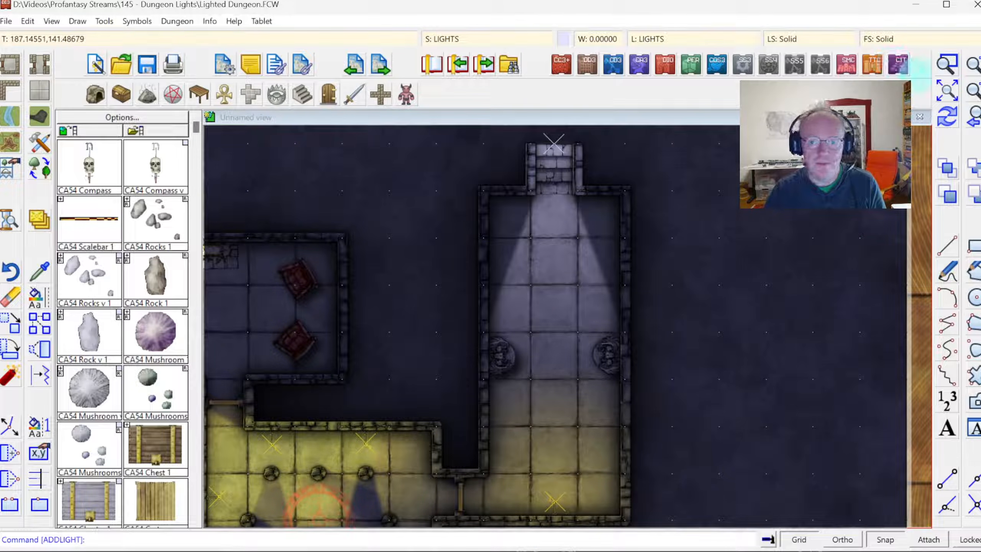
# Step: Set the current drawing color to the pale peach number 159
pyautogui.click(947, 90)
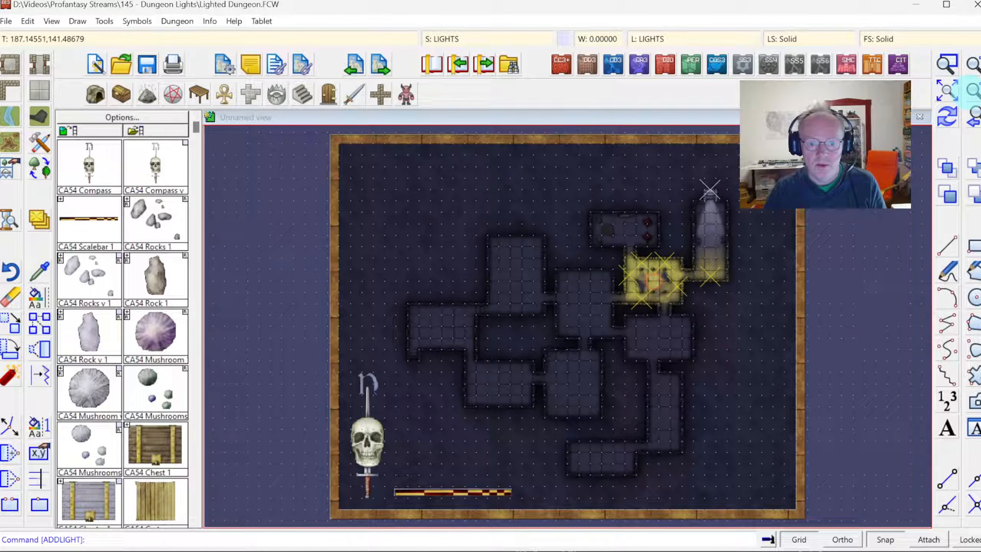
pyautogui.click(947, 64)
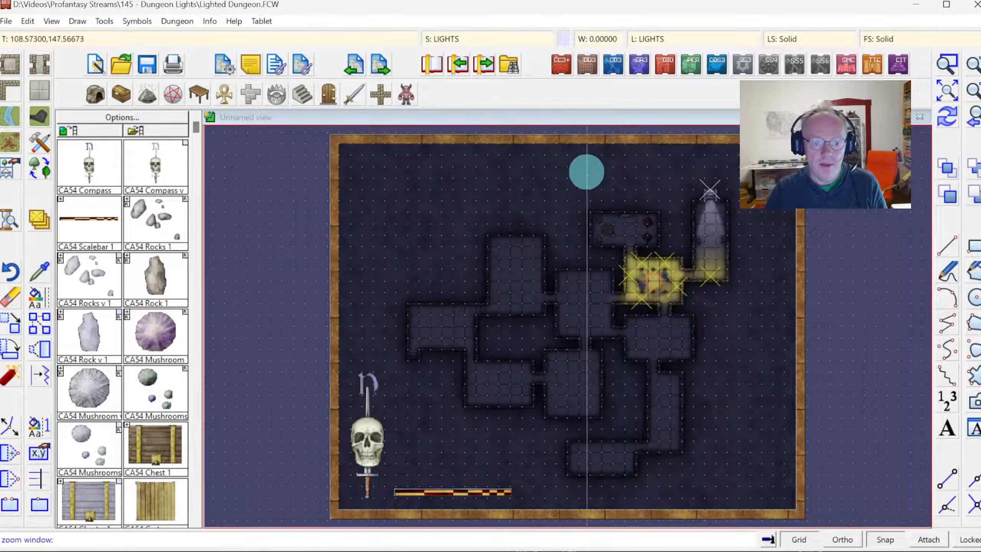
pyautogui.click(566, 192)
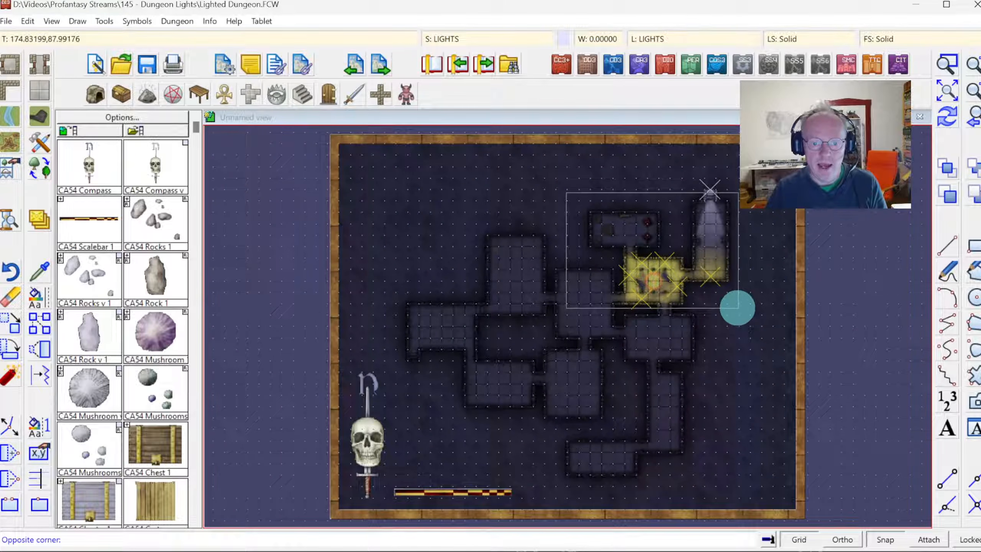
pyautogui.click(742, 317)
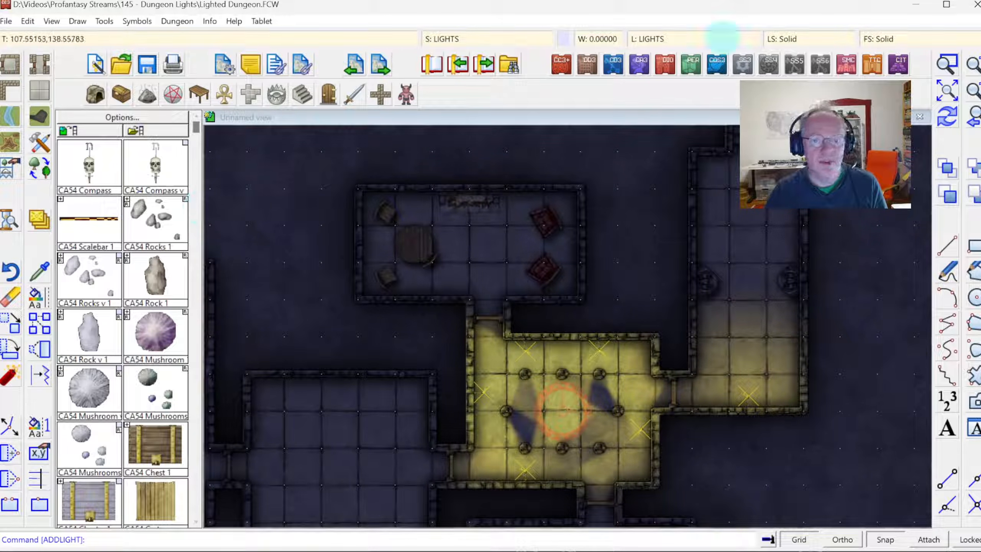
pyautogui.click(564, 38)
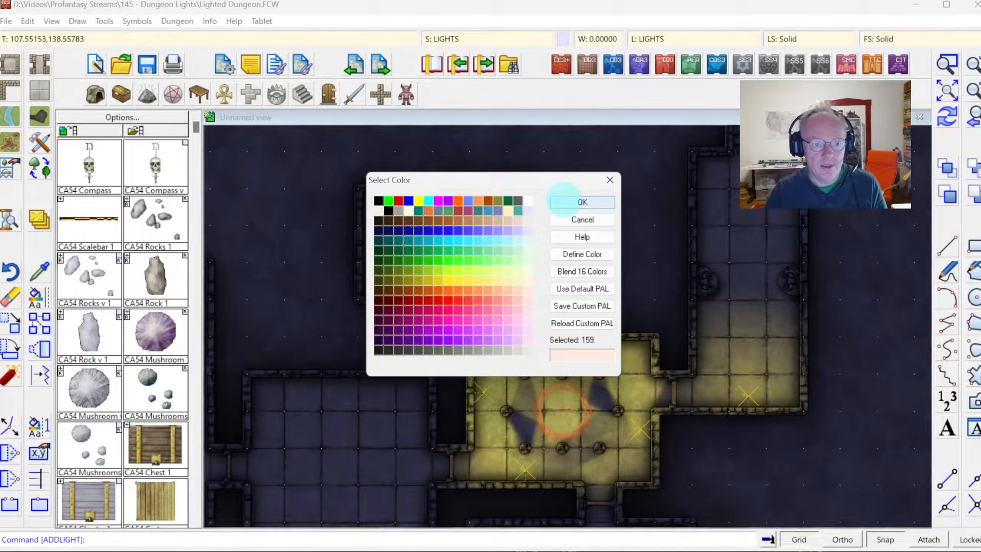
pyautogui.click(565, 201)
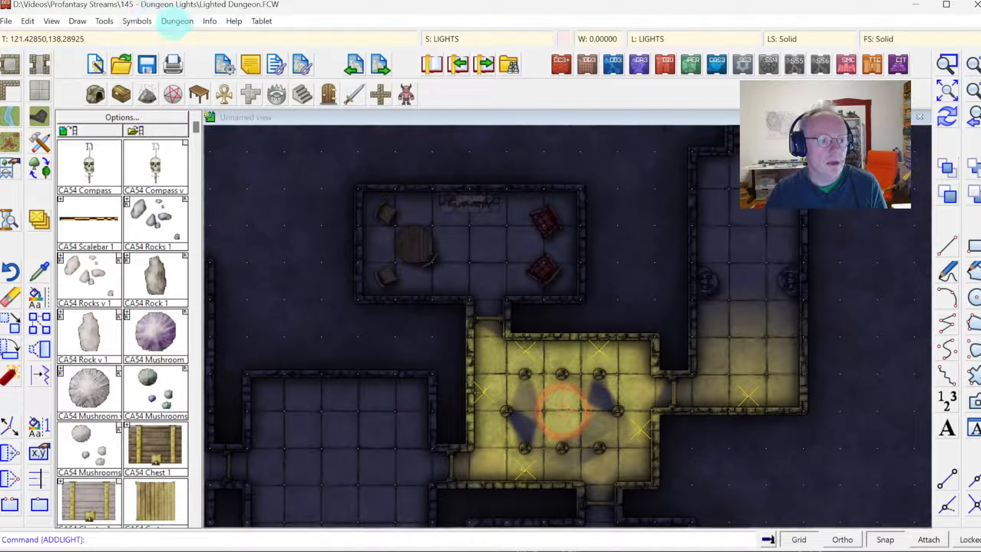
# Step: Add a 360-degree light of radius about 17.7 and intensity 75 on the north wall behind the fireplace, and redraw the map
pyautogui.click(176, 22)
pyautogui.moveTo(232, 165)
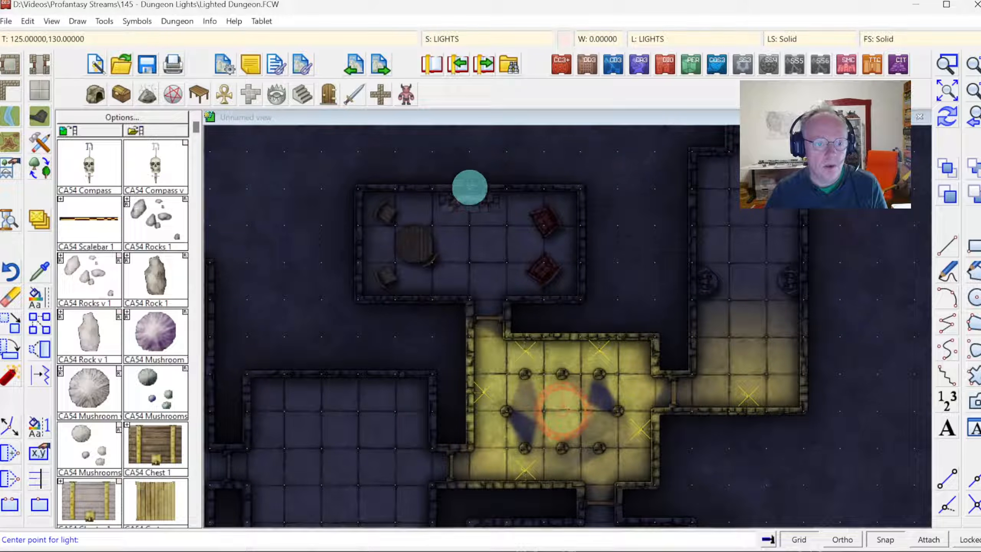
pyautogui.click(470, 189)
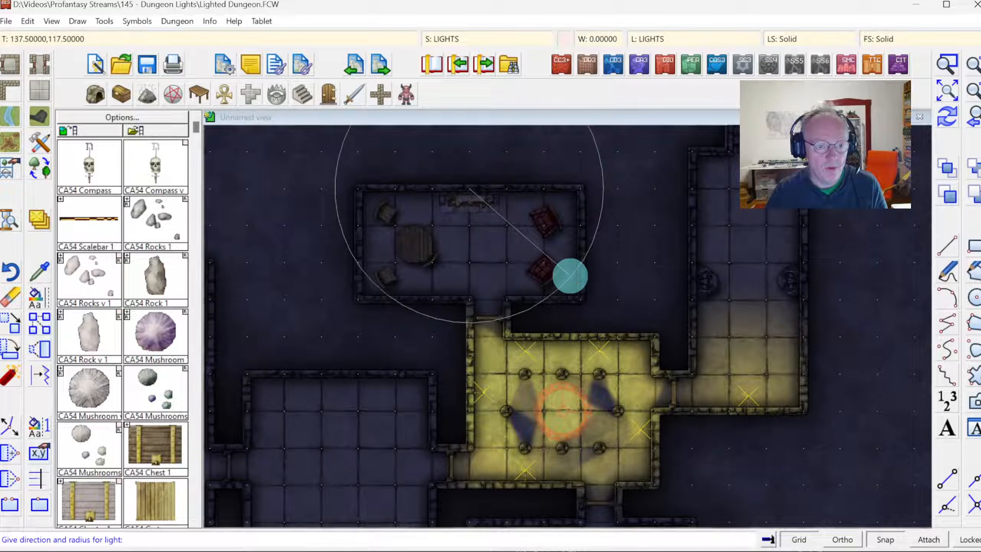
pyautogui.click(570, 276)
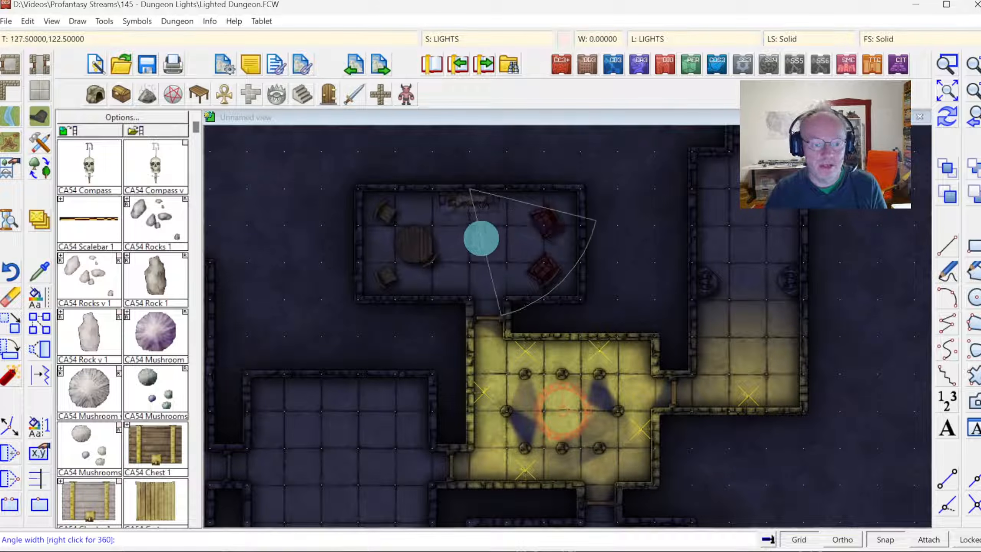
pyautogui.rightClick(483, 240)
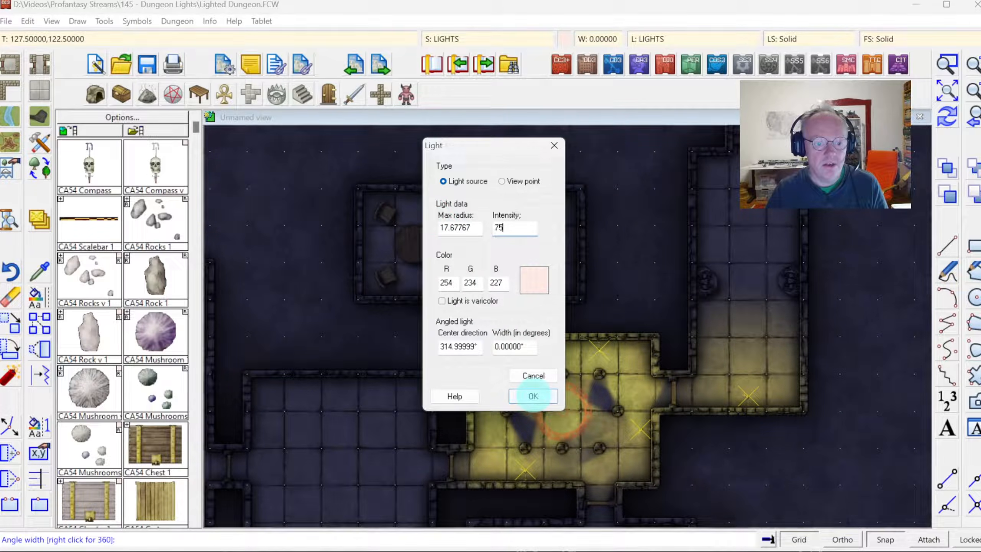
pyautogui.click(533, 396)
pyautogui.click(947, 117)
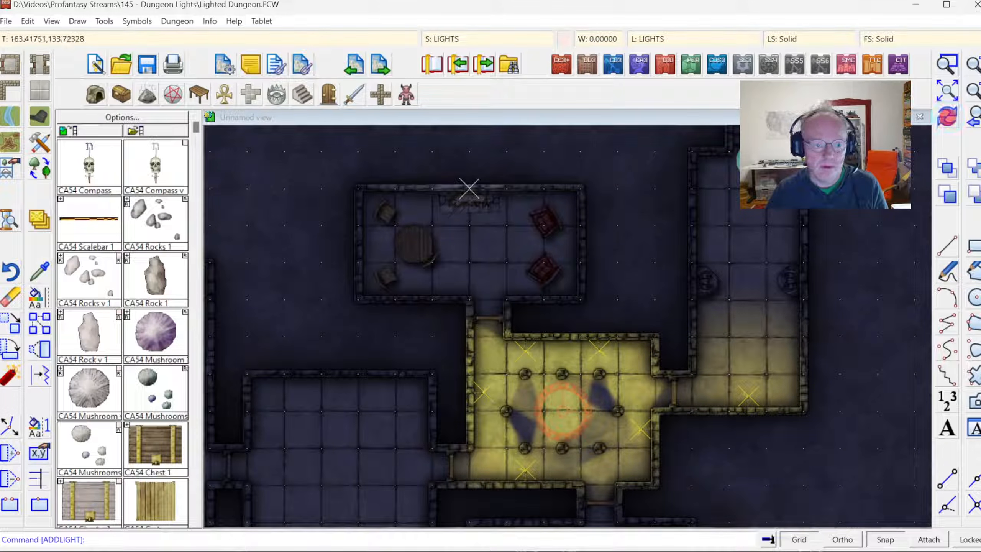
# Step: Move the fireplace light from the north wall onto the burning logs just south of it, and redraw the map
pyautogui.click(944, 64)
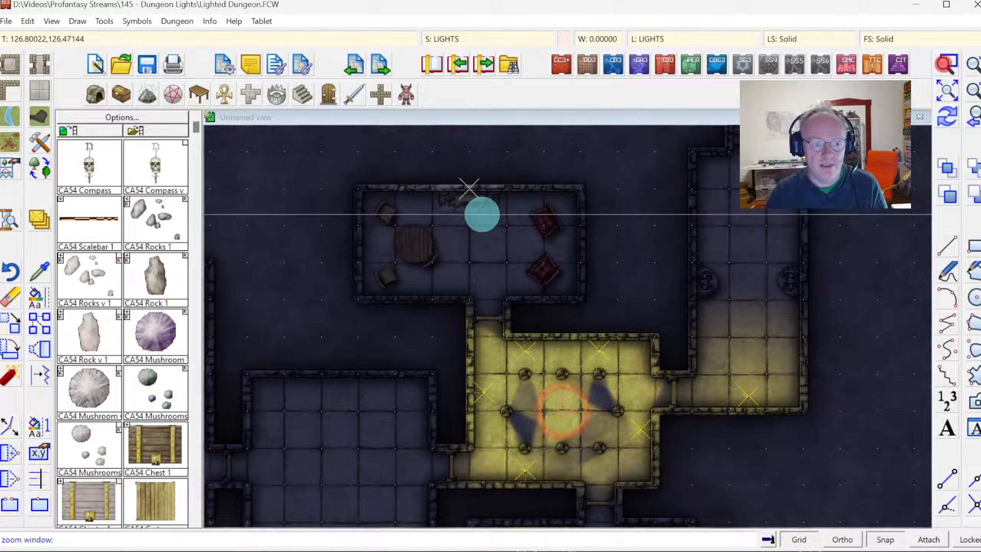
pyautogui.click(428, 172)
pyautogui.click(532, 241)
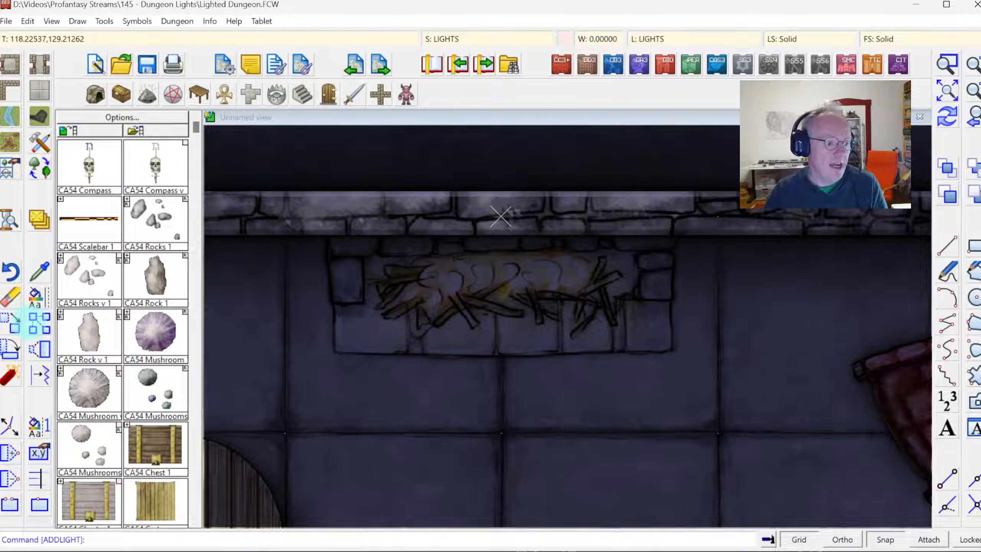
pyautogui.click(9, 324)
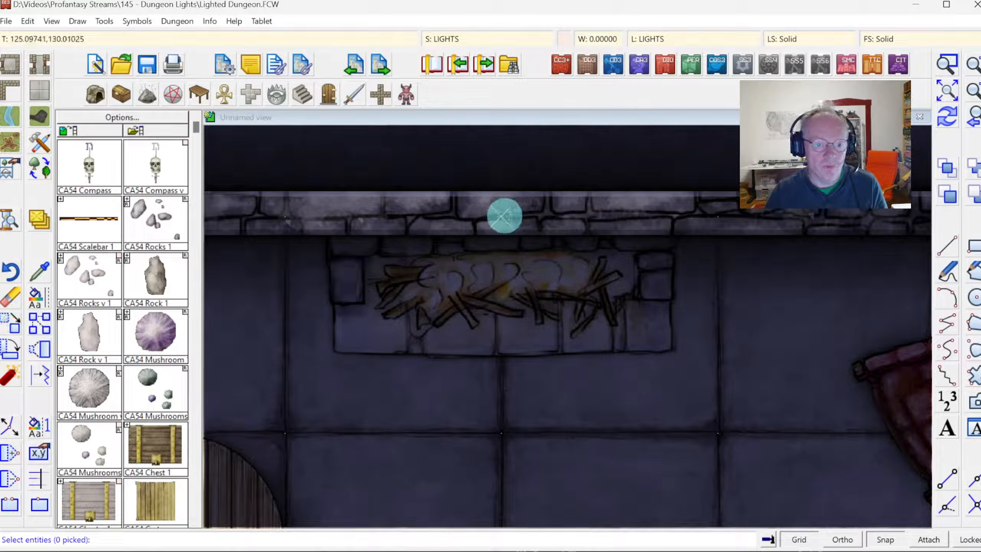
pyautogui.rightClick(502, 217)
pyautogui.click(502, 220)
pyautogui.click(502, 216)
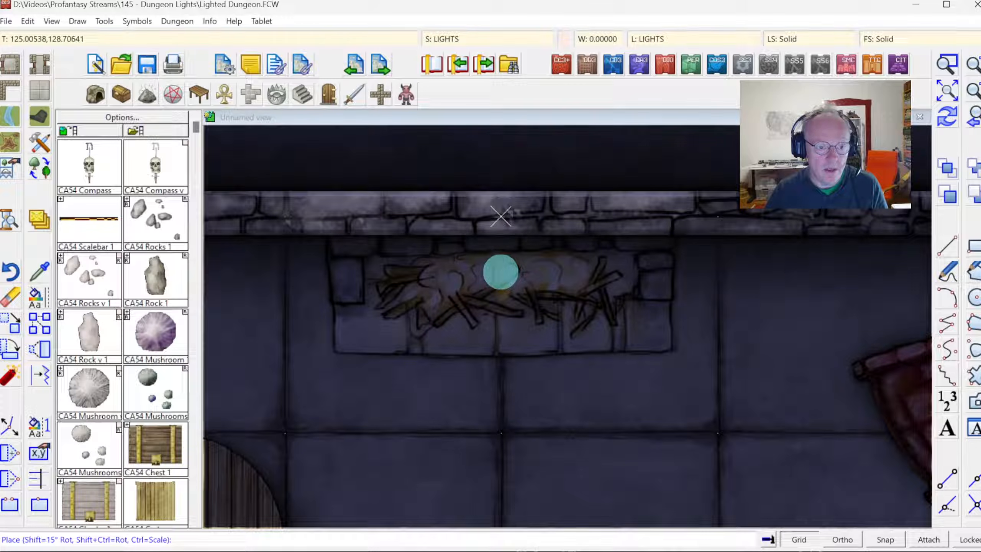
pyautogui.click(499, 272)
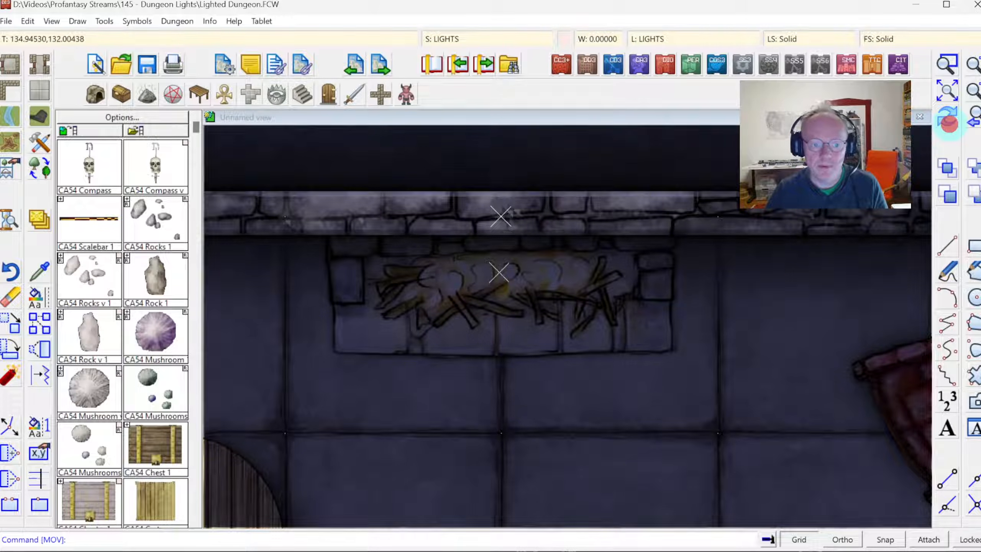
pyautogui.click(948, 123)
pyautogui.click(972, 122)
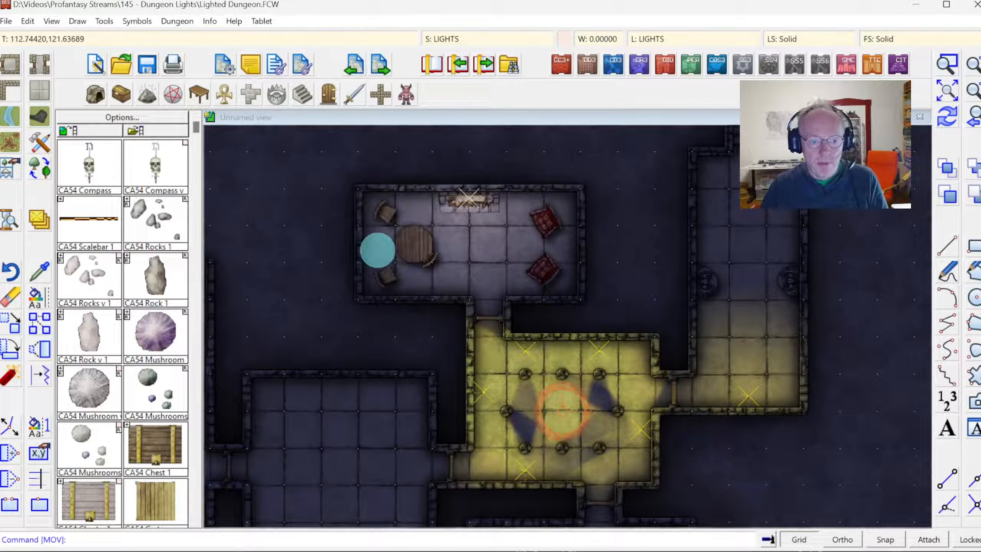
# Step: List the properties of the northwest chair in the fireplace room to check which sheet it is on
pyautogui.click(947, 63)
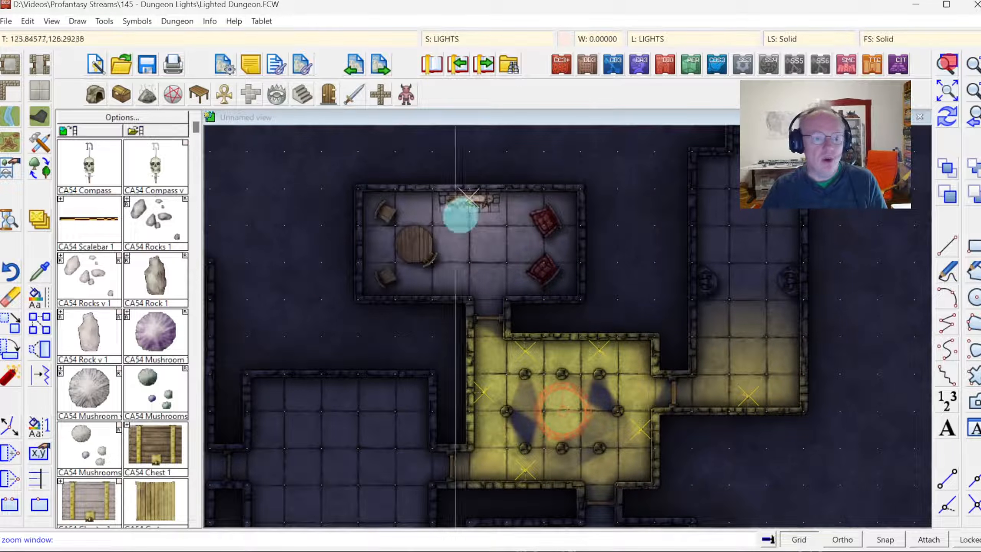
pyautogui.click(354, 177)
pyautogui.click(598, 316)
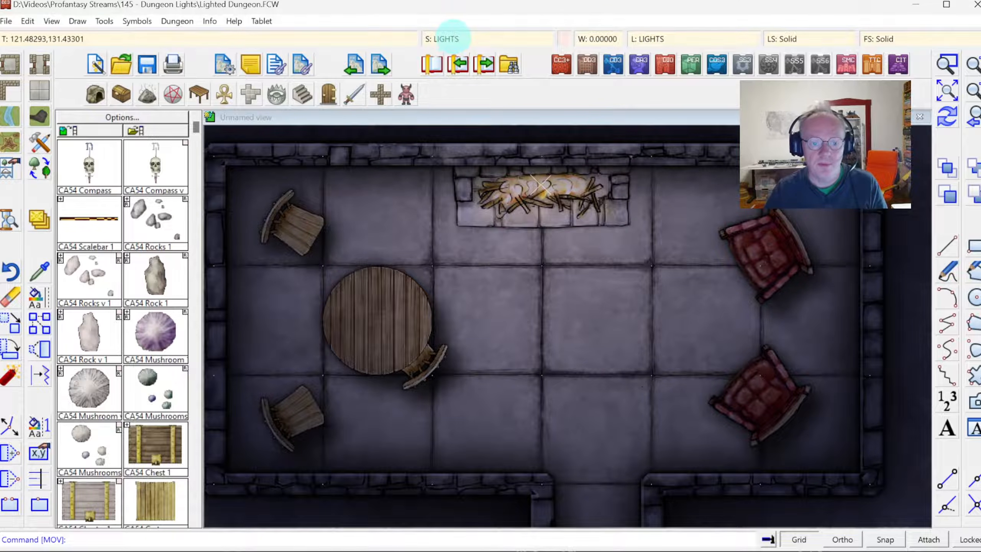
pyautogui.click(450, 37)
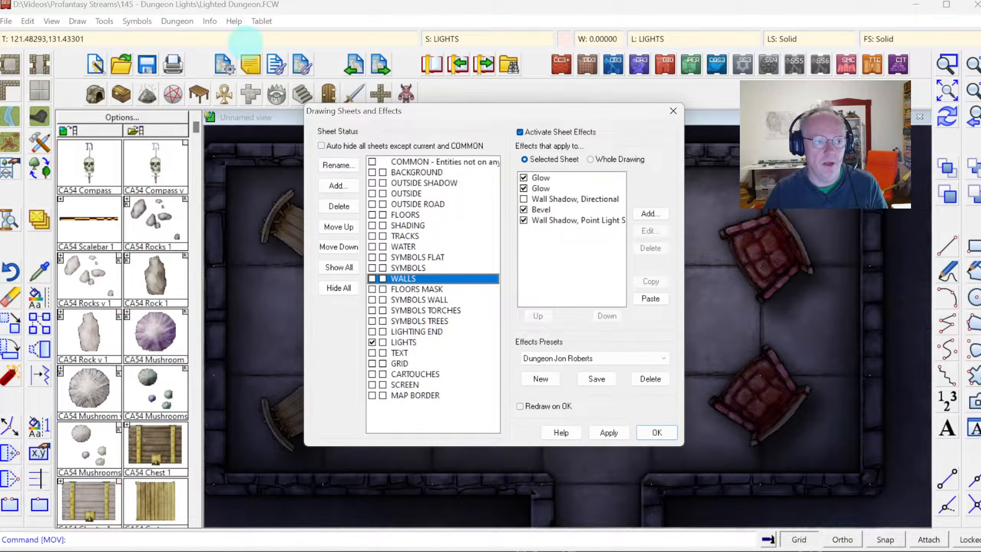
pyautogui.press('Escape')
pyautogui.click(210, 20)
pyautogui.click(226, 35)
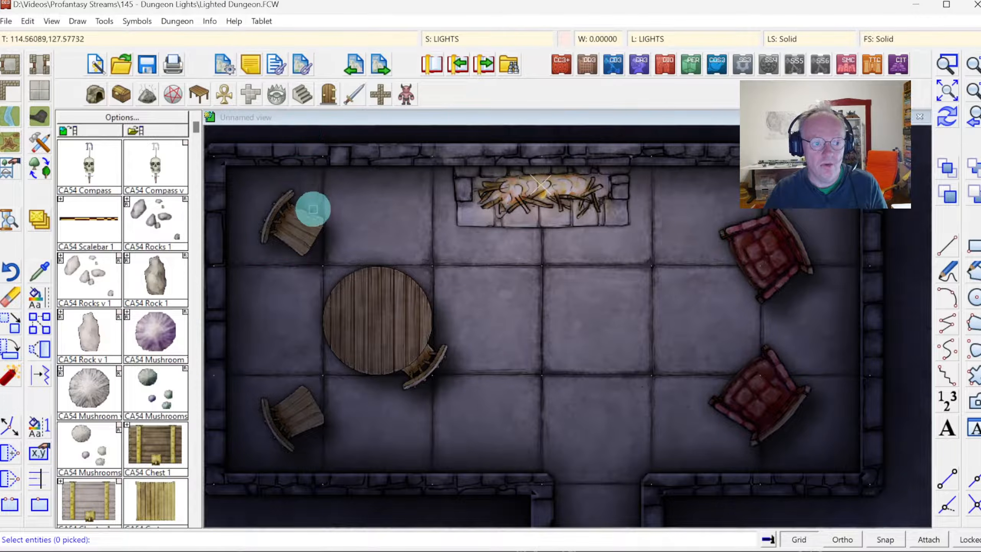
pyautogui.click(312, 209)
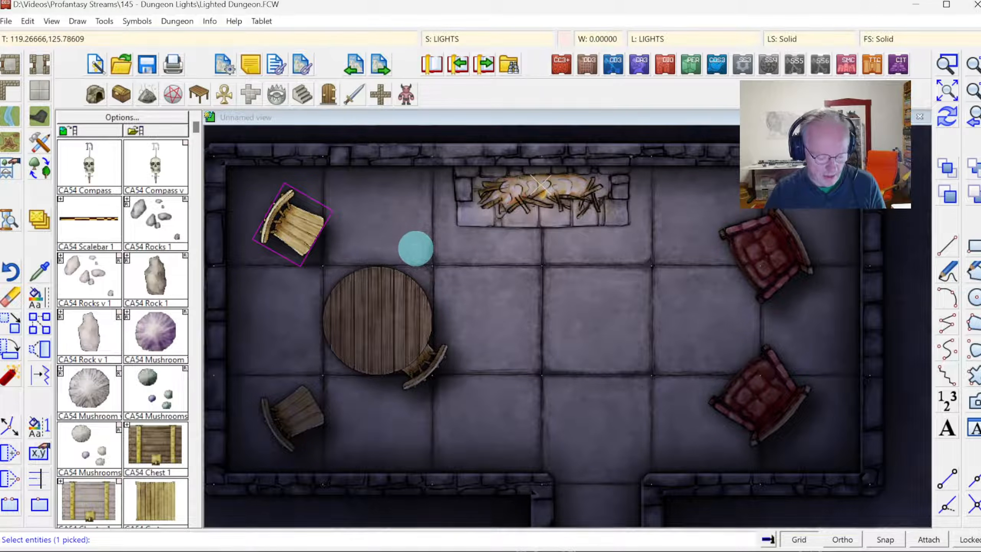
pyautogui.rightClick(417, 241)
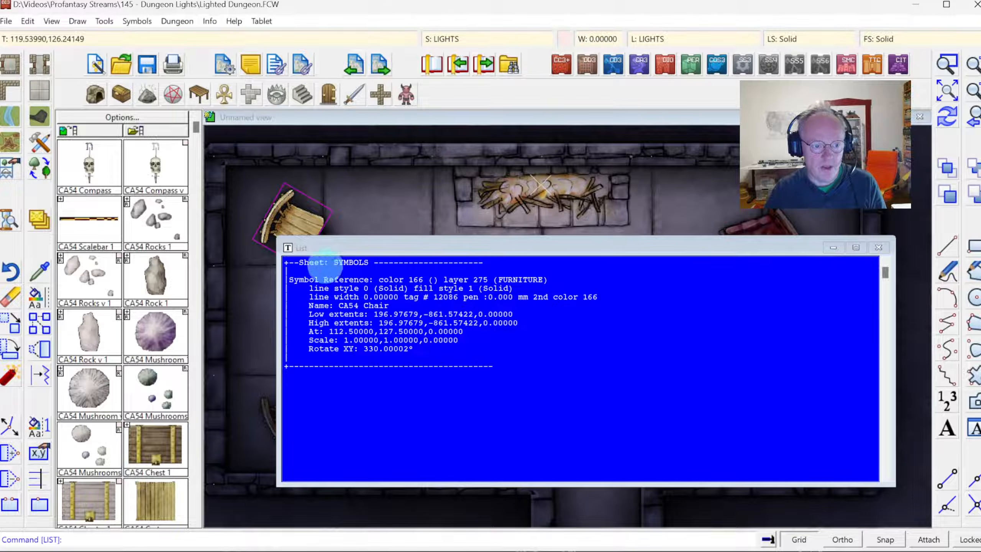
pyautogui.doubleClick(350, 264)
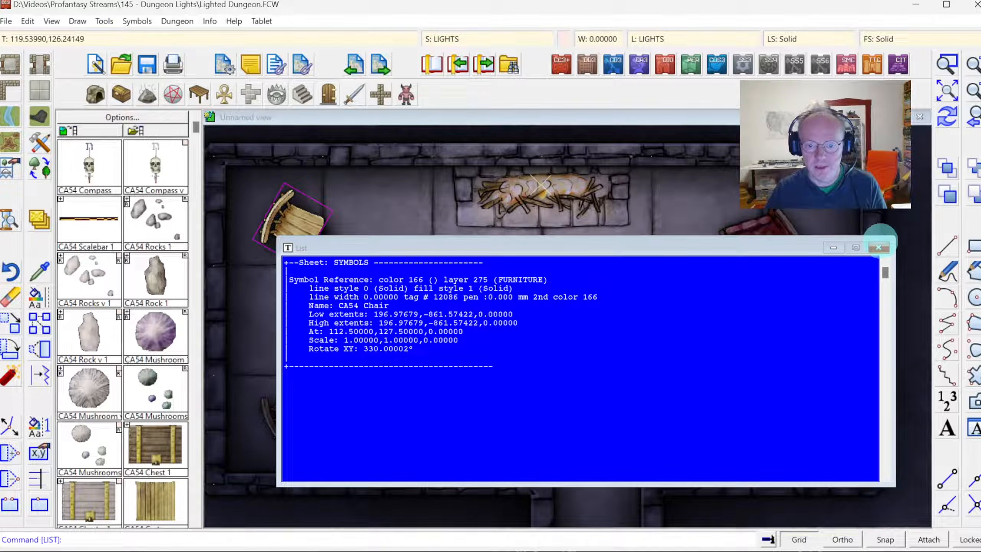
pyautogui.click(879, 247)
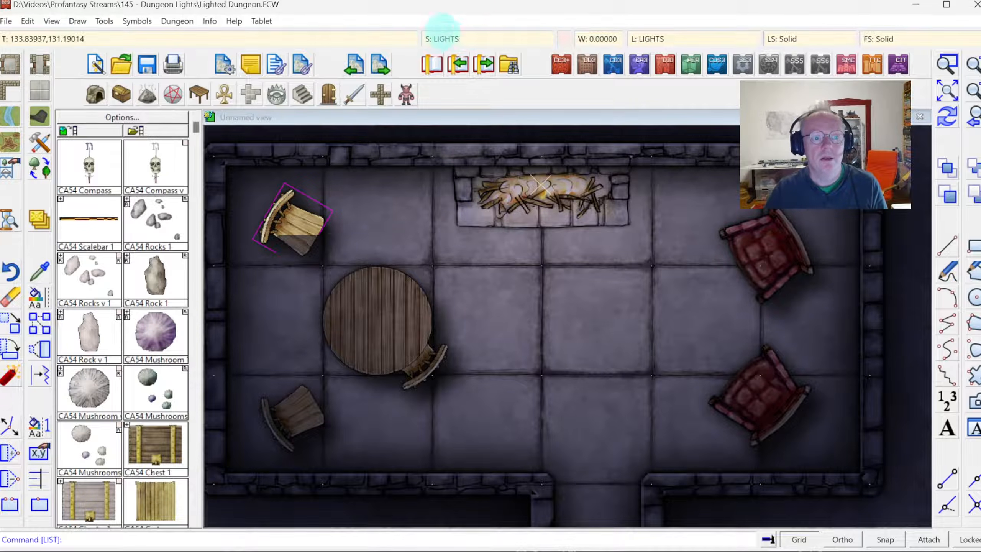
# Step: Make SYMBOLS the current sheet, check its directional wall shadow settings, and disable that effect
pyautogui.click(436, 38)
pyautogui.click(372, 268)
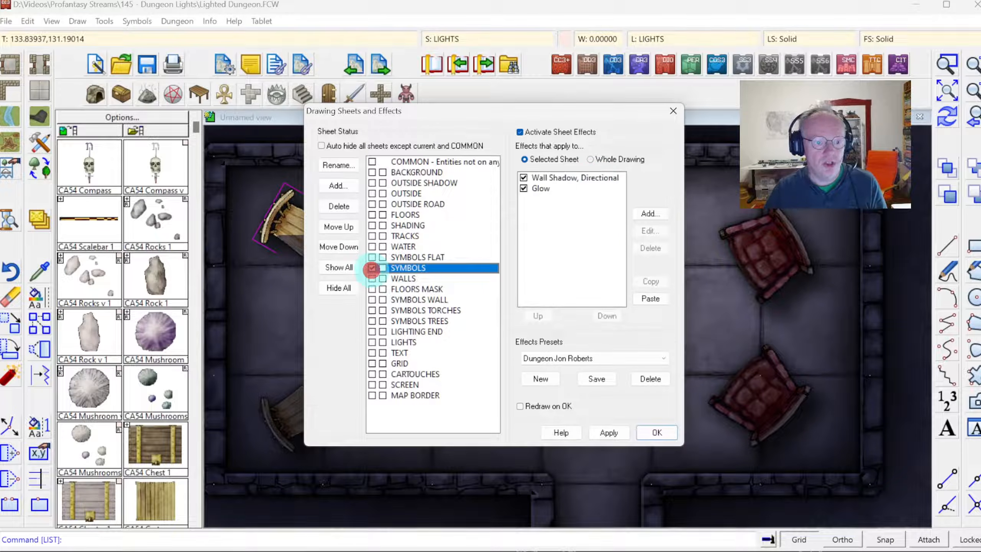
pyautogui.click(587, 178)
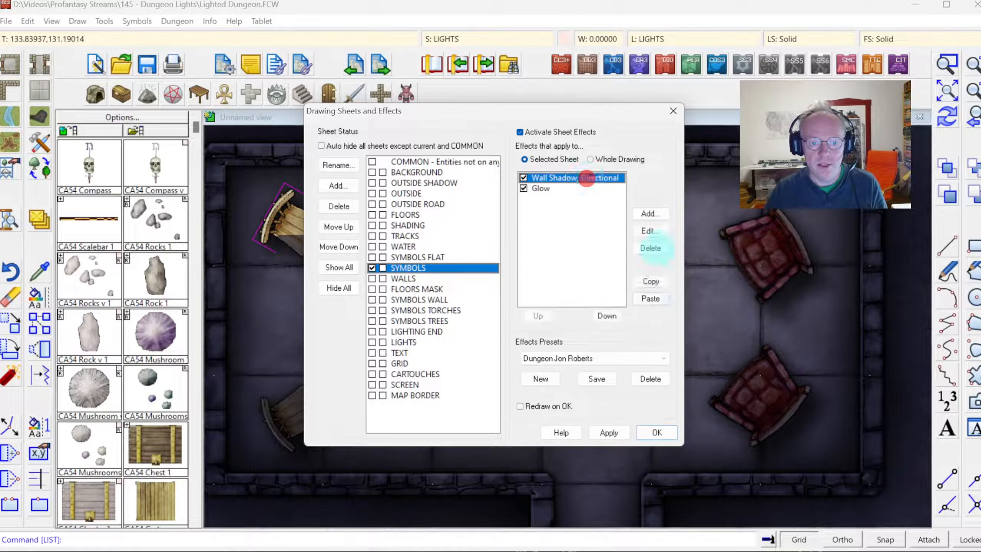
pyautogui.click(650, 231)
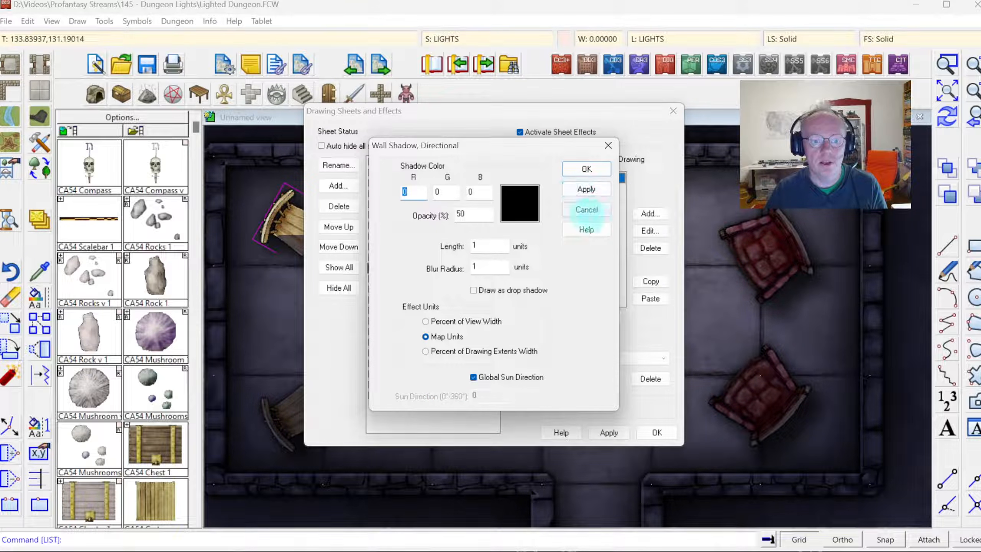
pyautogui.click(587, 209)
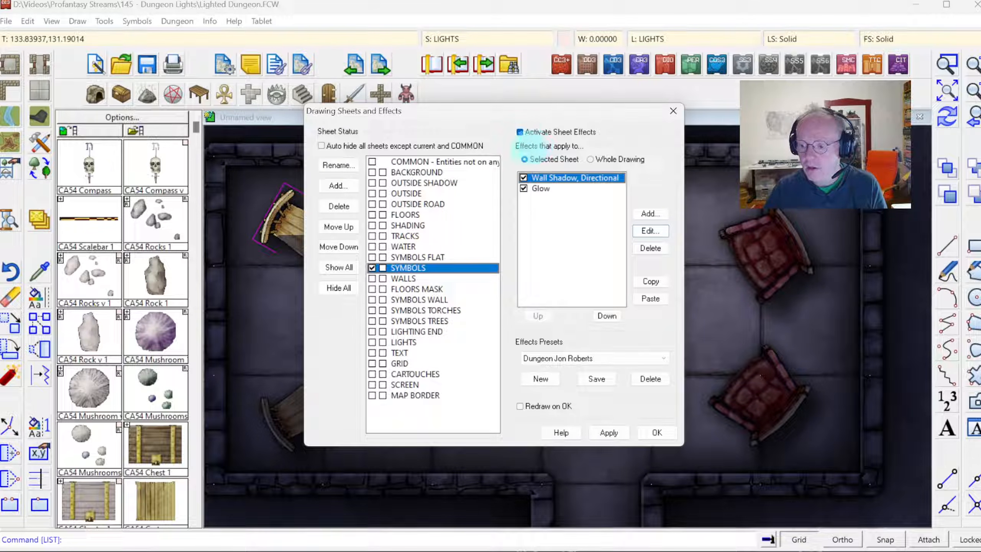
pyautogui.click(523, 177)
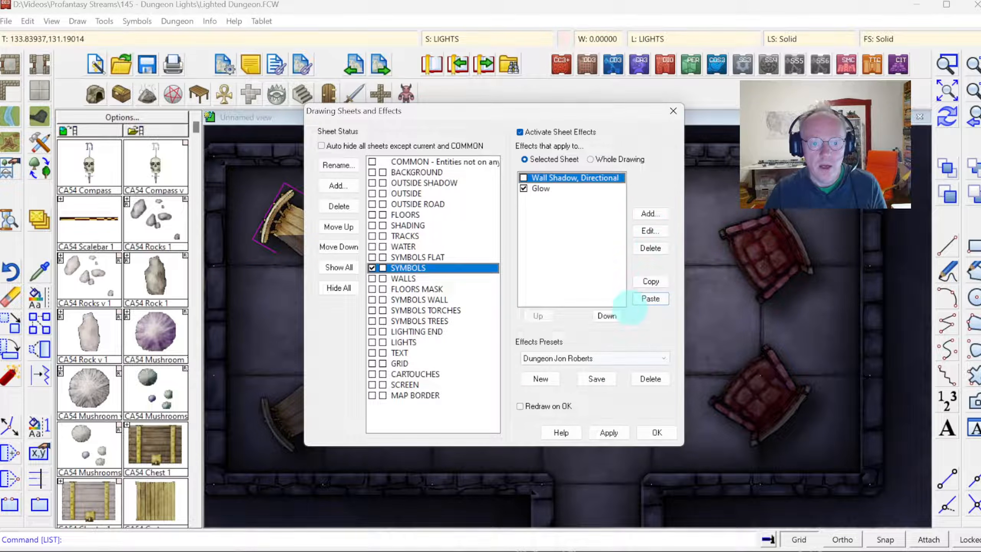
# Step: Add a Wall Shadow, Point Light Setup effect with shadow length 2 to the SYMBOLS sheet and place it above Glow
pyautogui.click(650, 213)
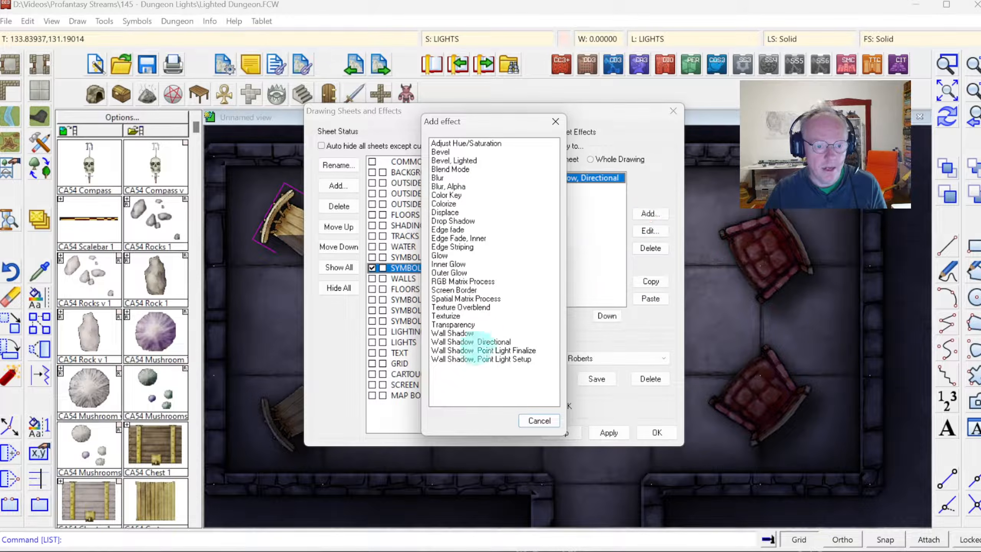
pyautogui.doubleClick(479, 359)
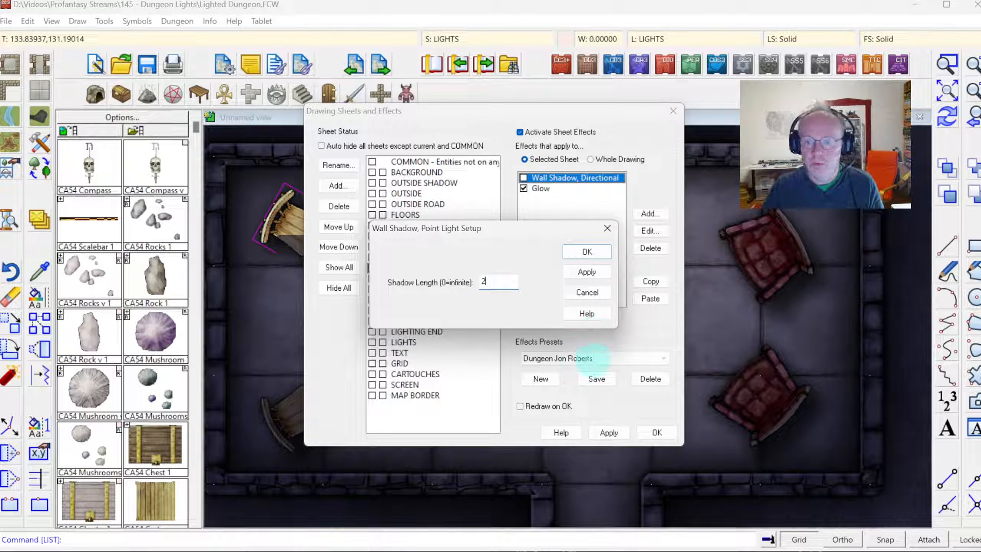
pyautogui.click(588, 271)
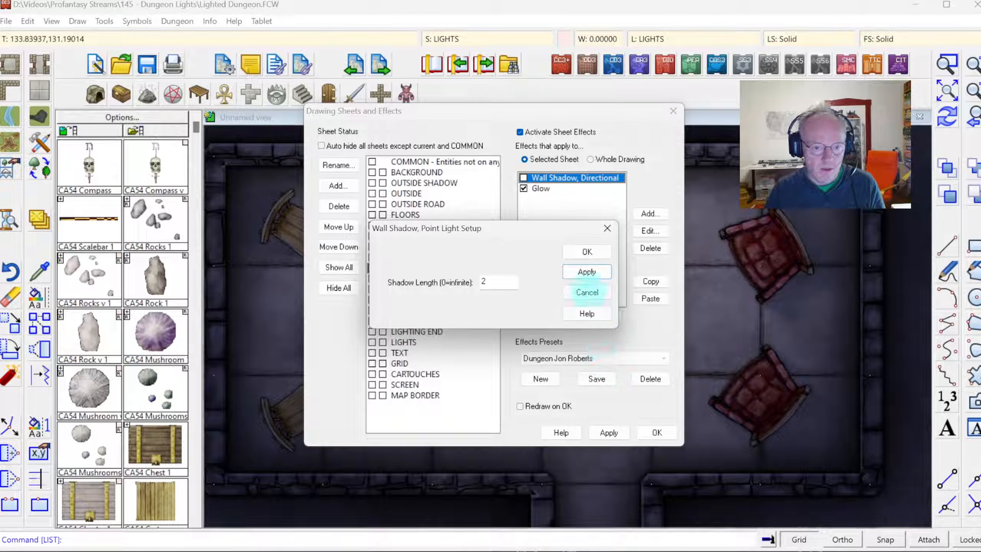
pyautogui.click(587, 251)
pyautogui.click(545, 199)
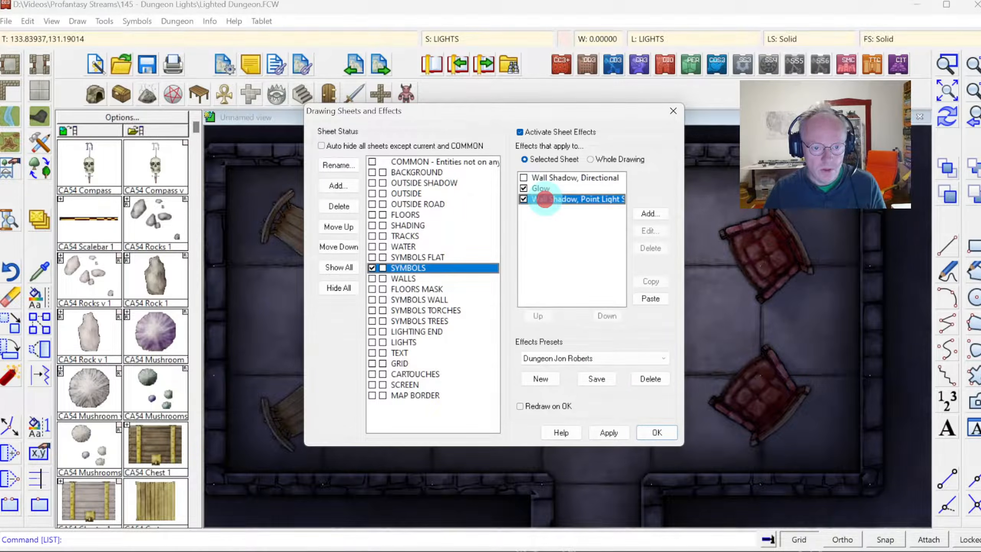
pyautogui.click(547, 316)
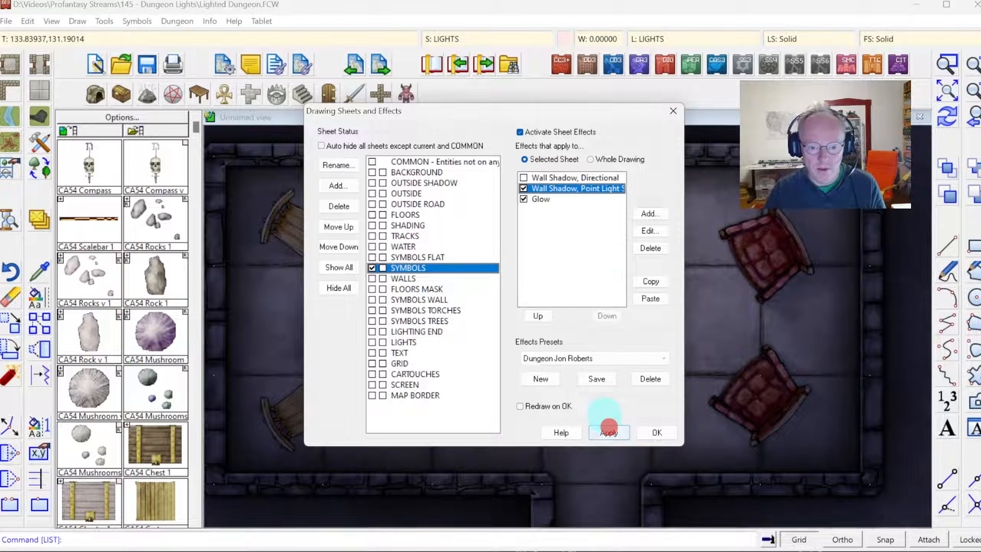
# Step: Set the shadow length of the SYMBOLS sheet's Point Light Setup effect to 3, apply it, and close the sheet settings
pyautogui.moveTo(481, 110)
pyautogui.mouseDown()
pyautogui.moveTo(613, 142)
pyautogui.moveTo(743, 193)
pyautogui.moveTo(585, 138)
pyautogui.moveTo(540, 136)
pyautogui.mouseUp()
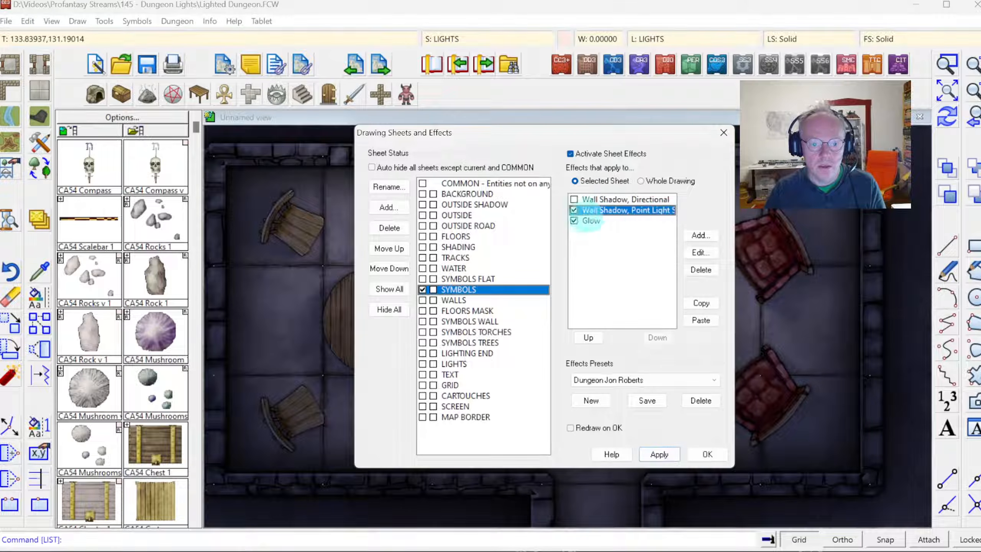
pyautogui.click(699, 252)
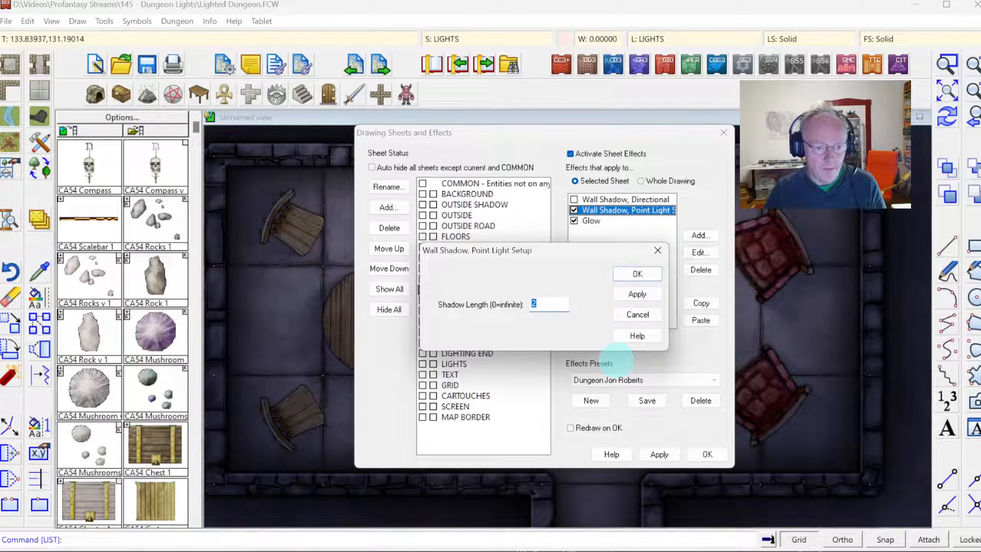
pyautogui.write('3')
pyautogui.click(637, 294)
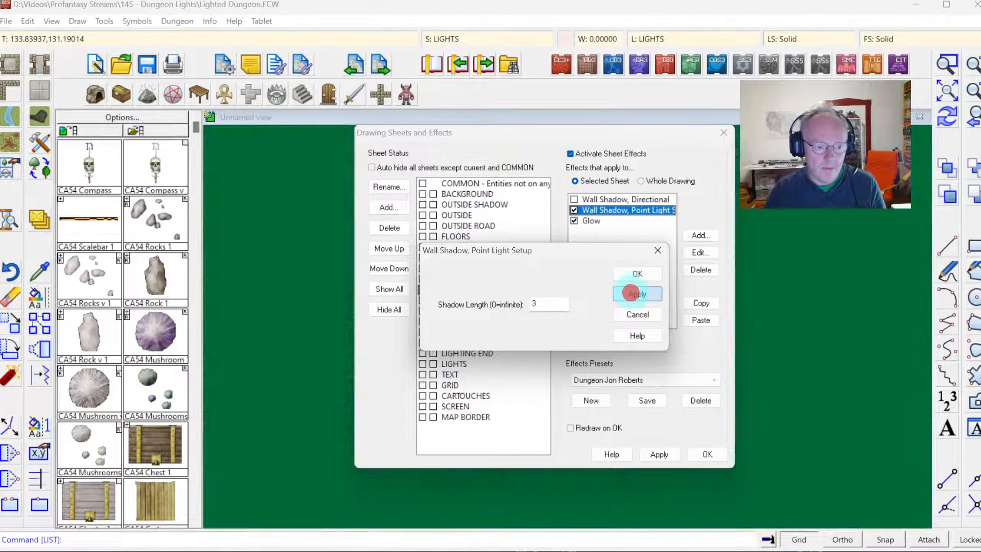
pyautogui.click(622, 272)
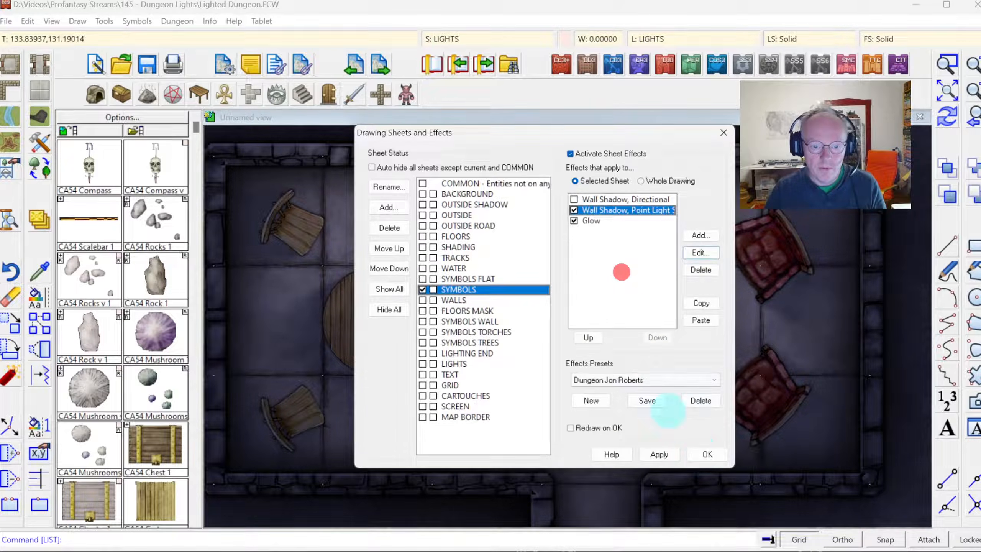
pyautogui.click(706, 453)
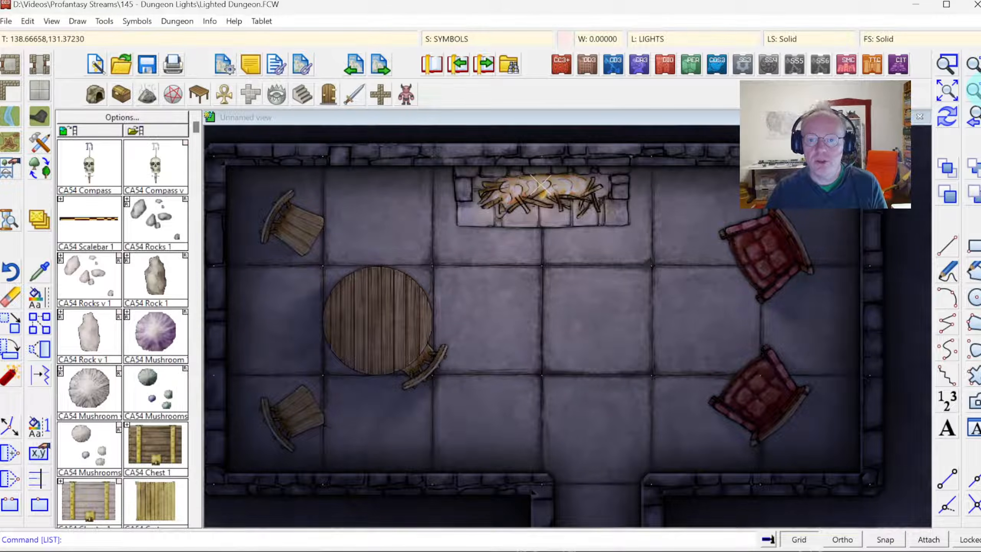
pyautogui.click(974, 90)
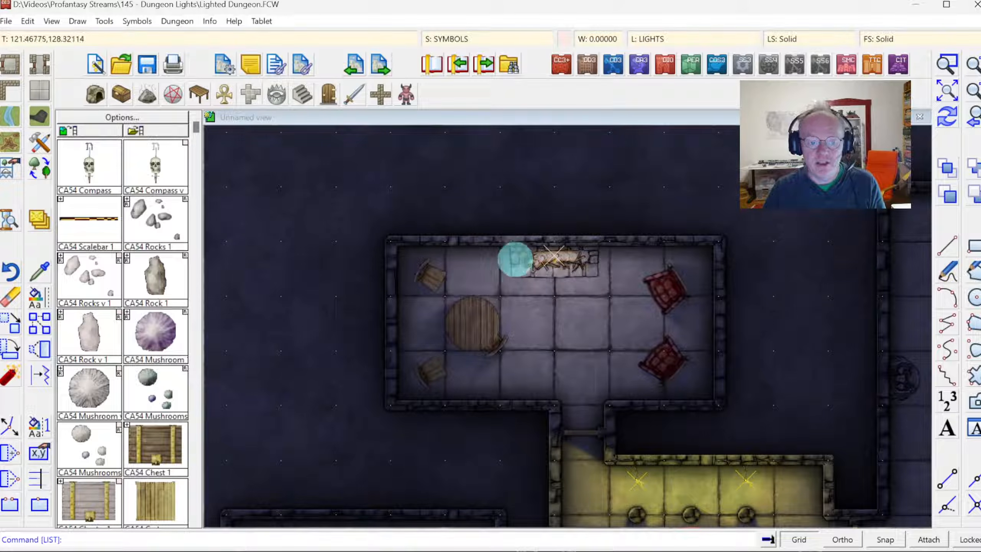
pyautogui.click(210, 21)
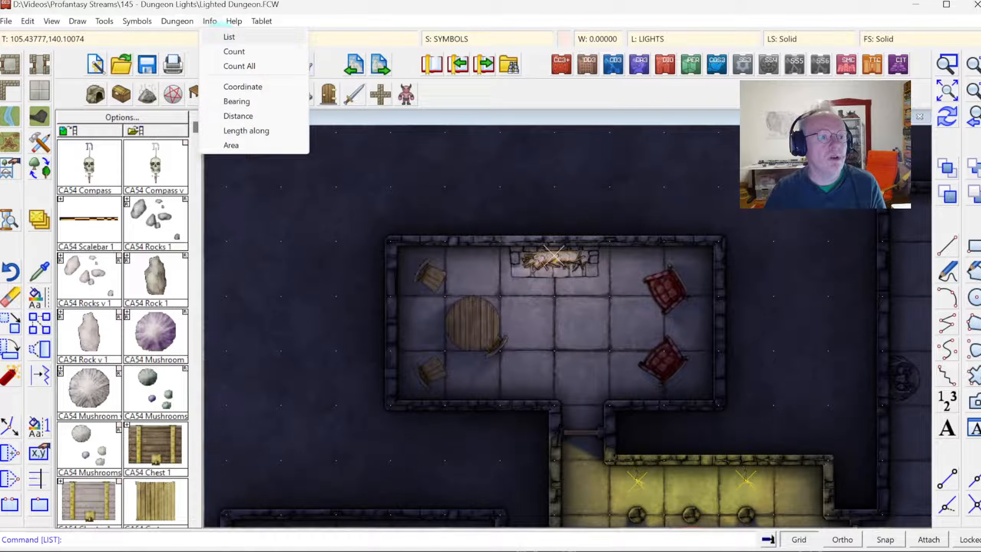
pyautogui.click(233, 51)
pyautogui.click(581, 272)
pyautogui.rightClick(619, 285)
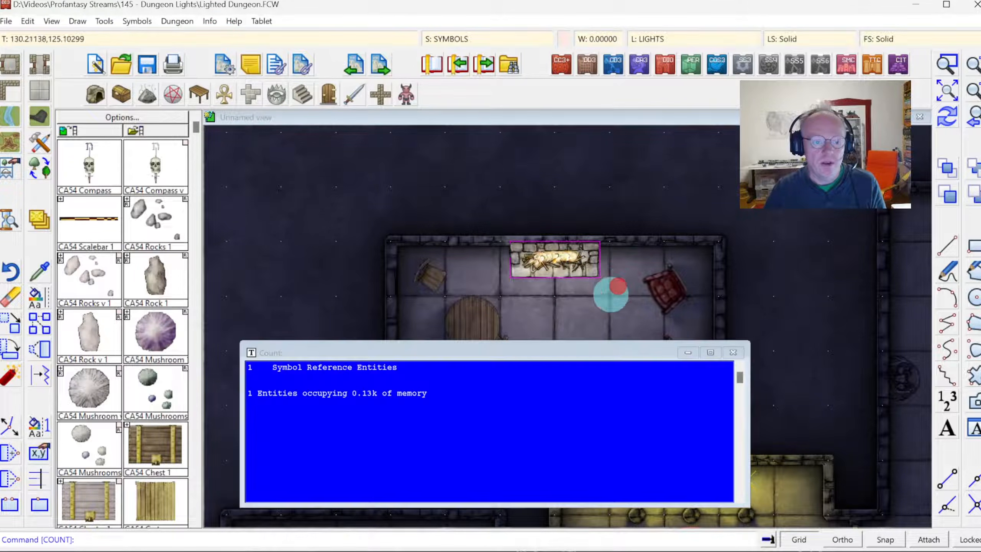
pyautogui.click(211, 21)
# Step: List the properties of the fireplace symbol to check which sheet it is on
pyautogui.click(210, 21)
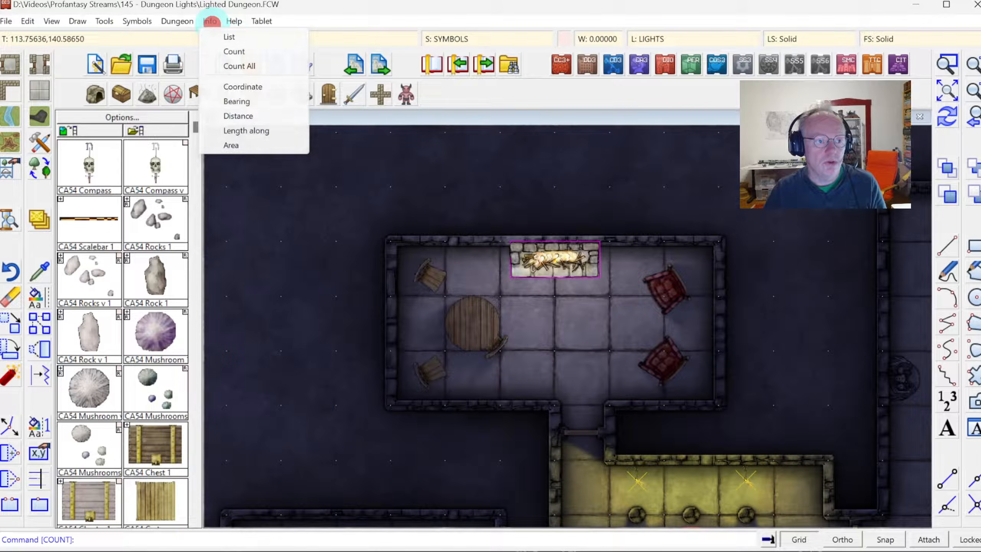
pyautogui.click(229, 37)
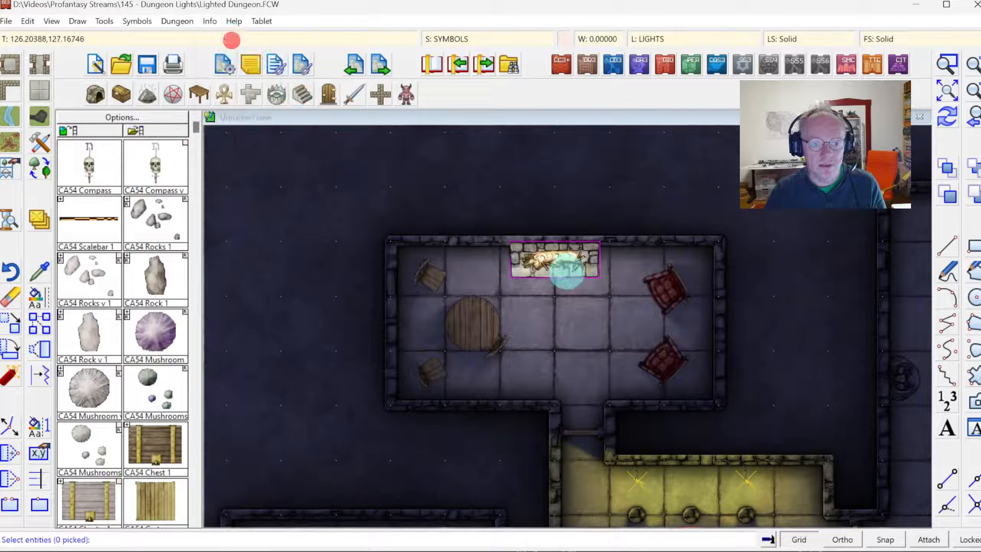
pyautogui.click(581, 275)
pyautogui.rightClick(601, 296)
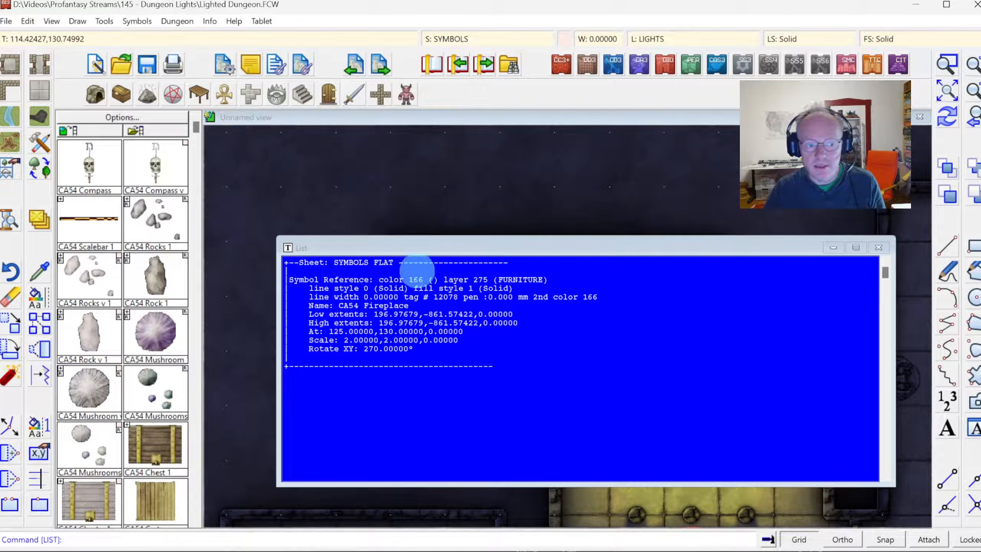
pyautogui.click(879, 247)
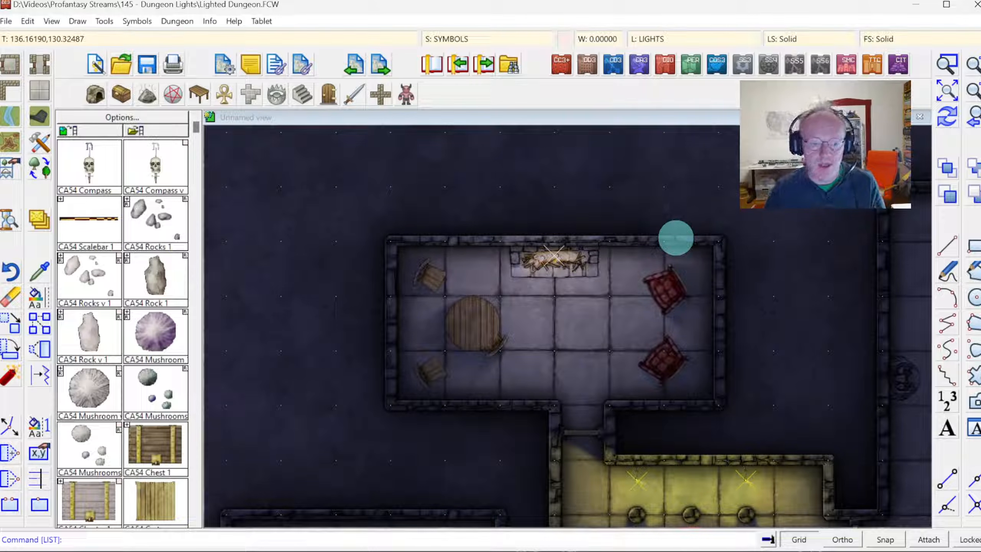
# Step: Check which effects are applied to the SYMBOLS FLAT sheet without changing them
pyautogui.click(461, 39)
pyautogui.click(429, 259)
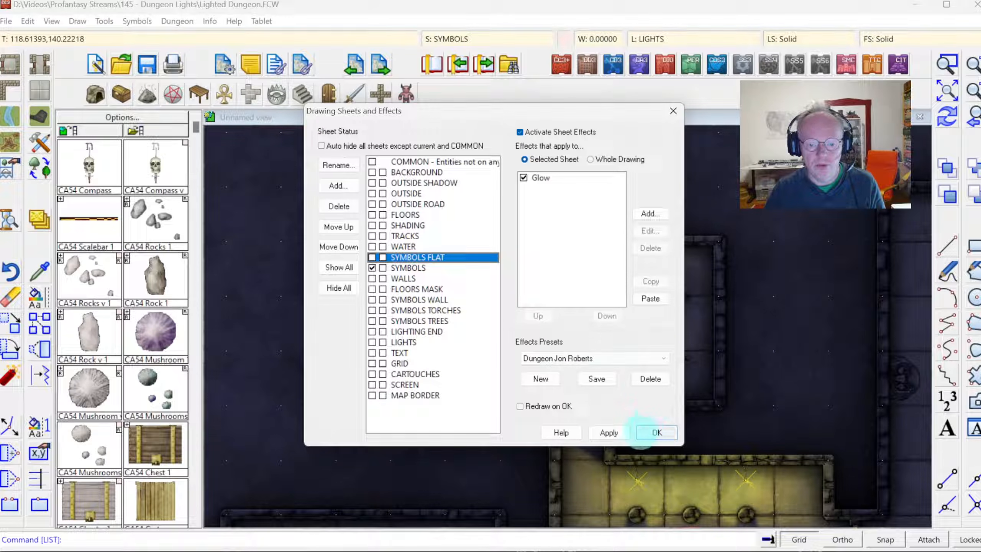
pyautogui.click(644, 431)
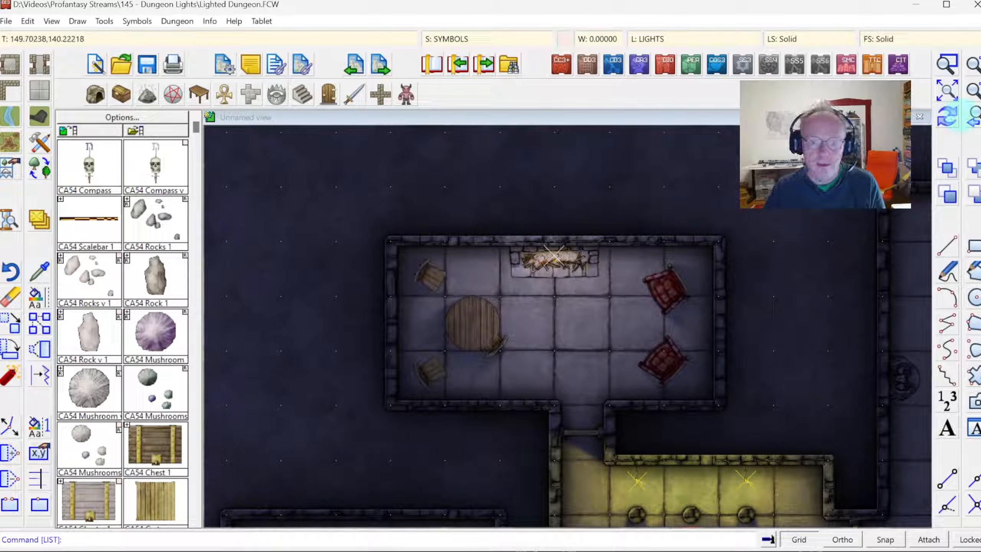
# Step: Turn off the grid display and hide the light symbols, with the lit rooms in view
pyautogui.click(937, 89)
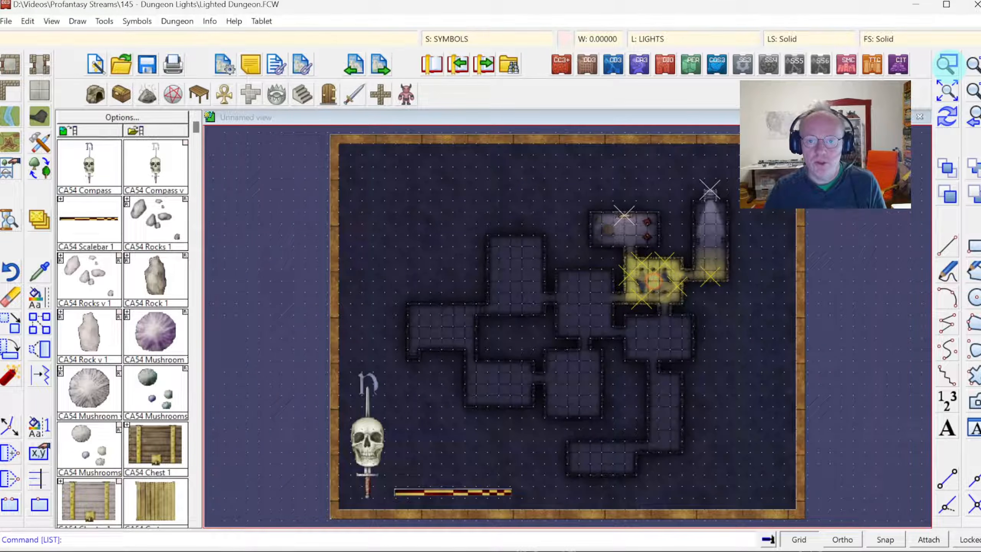
pyautogui.click(946, 63)
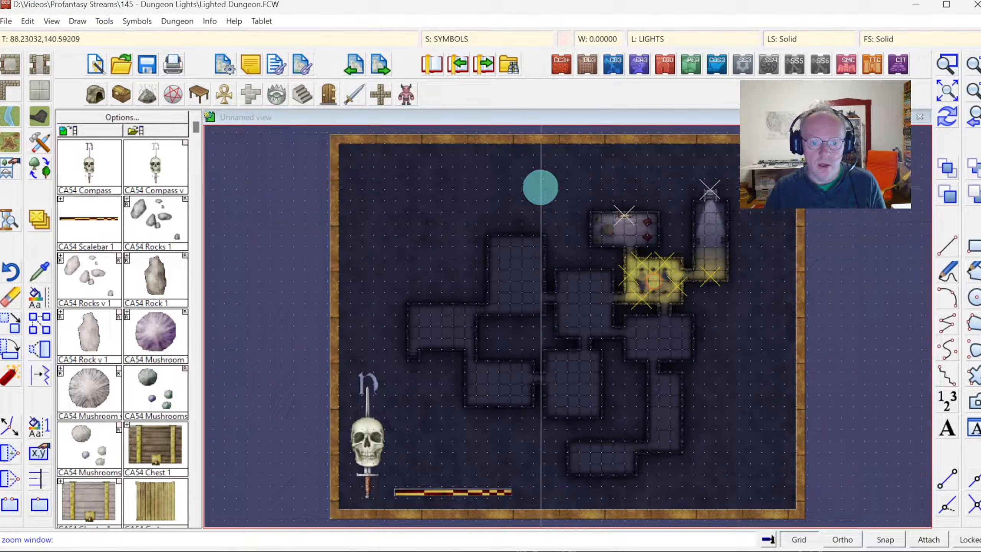
pyautogui.click(547, 190)
pyautogui.click(736, 343)
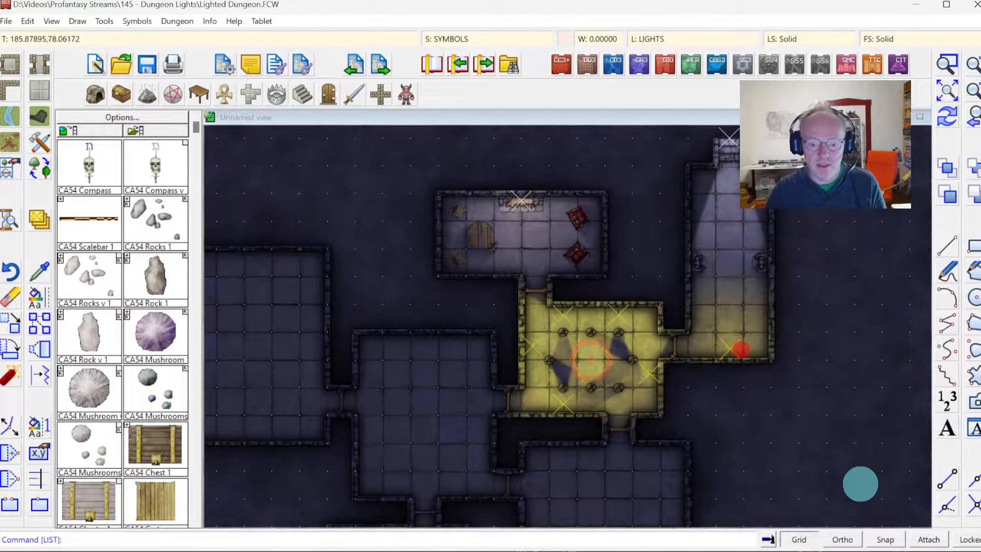
pyautogui.click(799, 539)
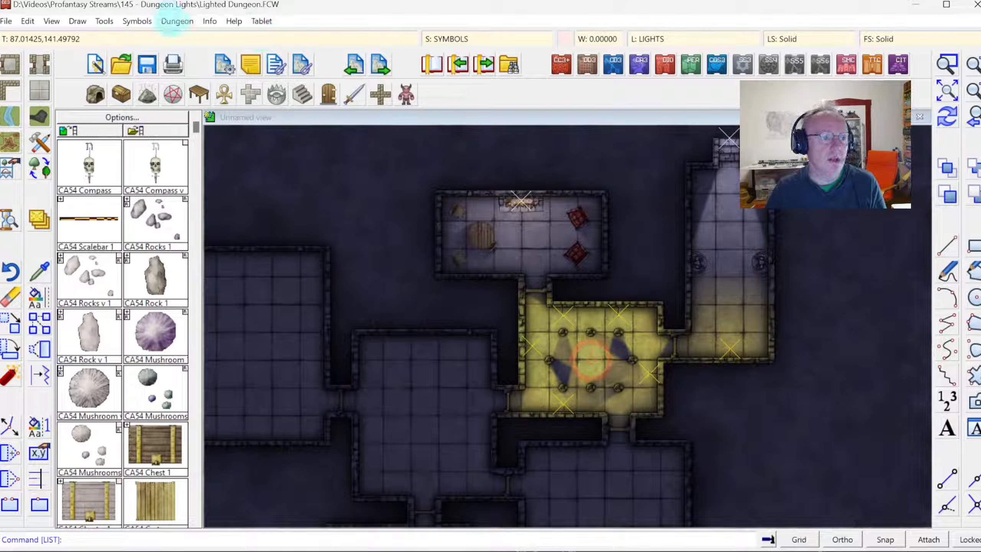
pyautogui.click(175, 22)
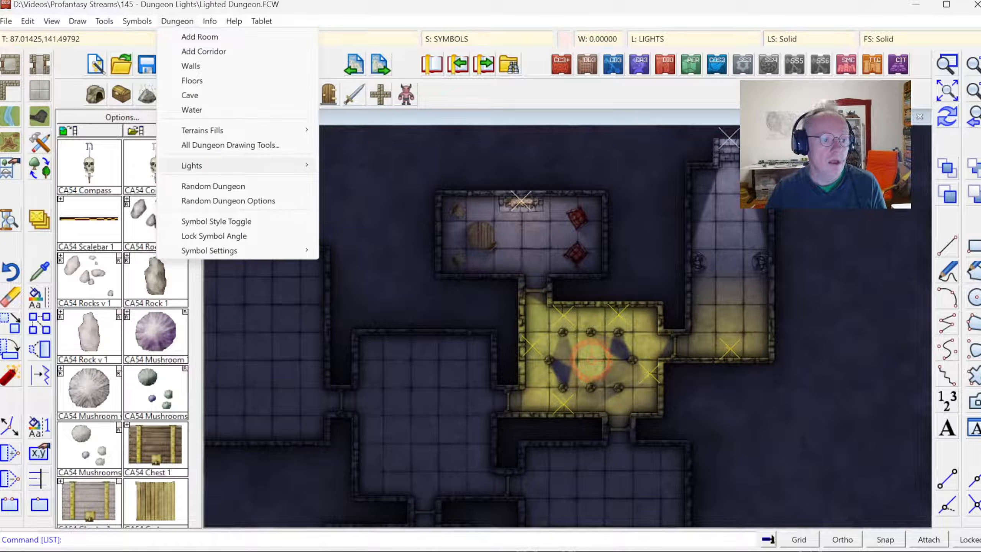
pyautogui.click(212, 166)
pyautogui.click(346, 194)
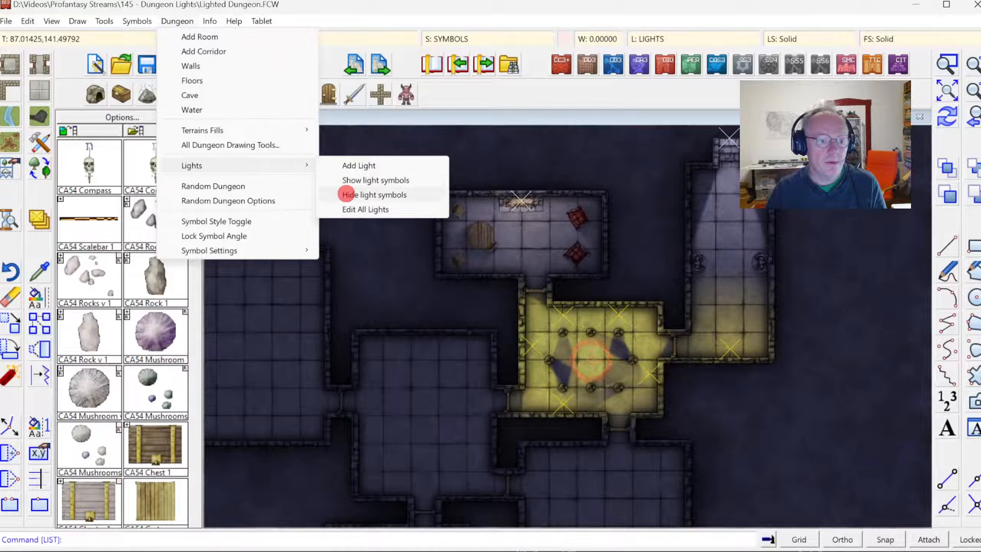
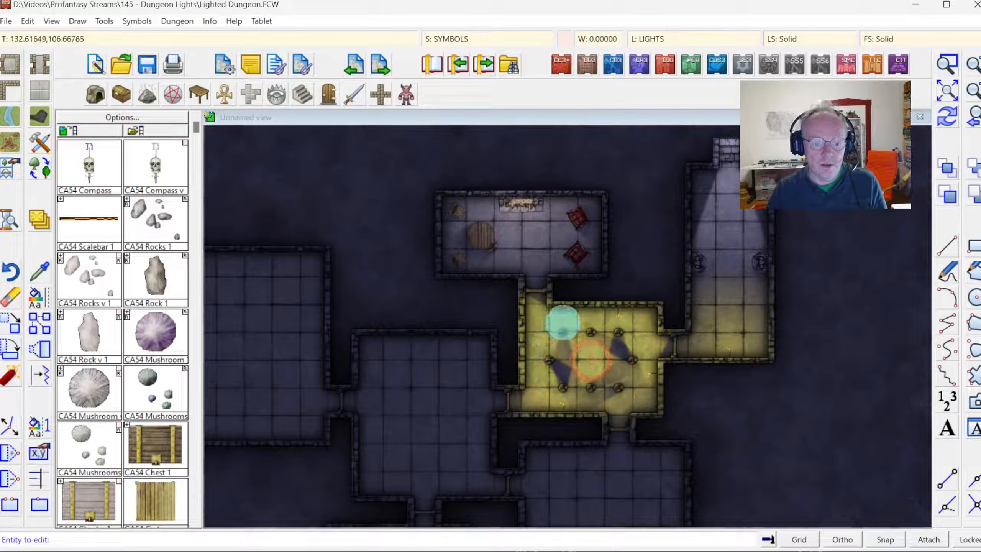
# Step: Set the intensity of the yellow light near the west end of the pillared room's north wall to 80
pyautogui.click(562, 317)
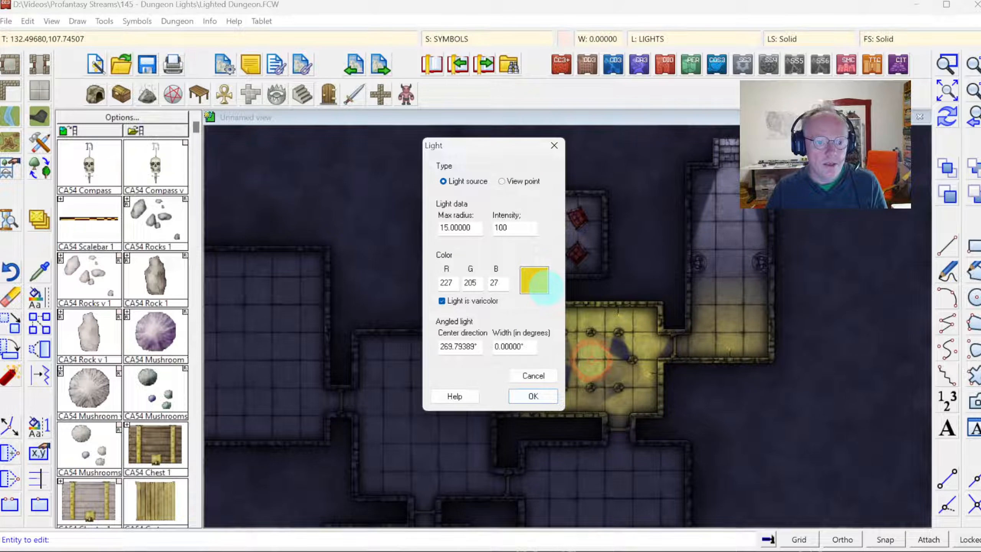
pyautogui.doubleClick(513, 225)
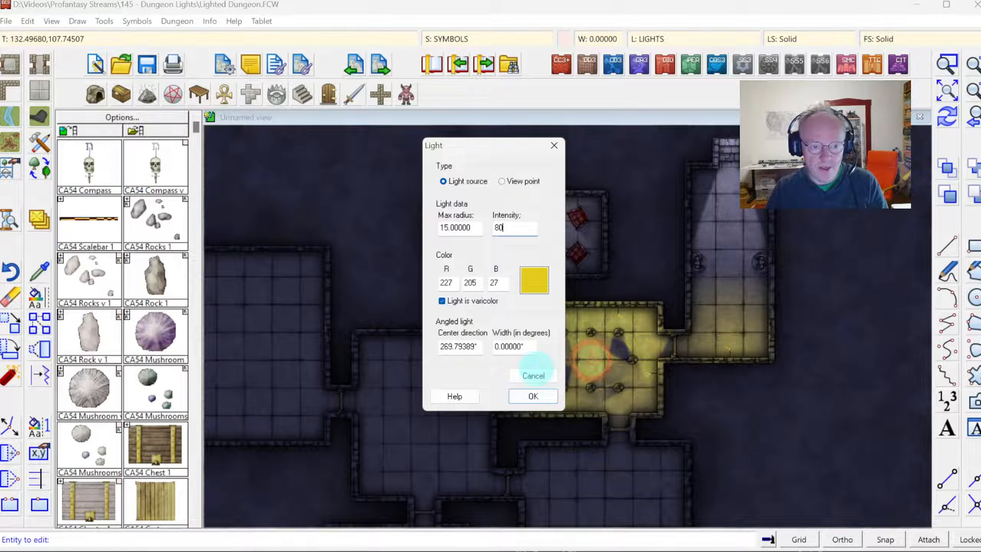
pyautogui.click(533, 396)
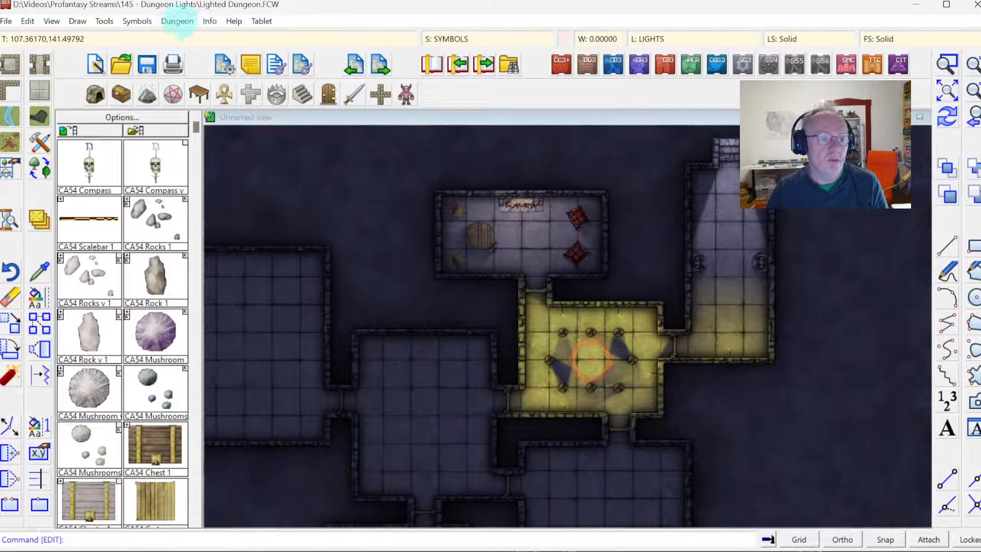
# Step: Bring up the list of all lights in the map and set the intensity of Light 3 at 126,102 to 80
pyautogui.click(178, 21)
pyautogui.moveTo(212, 164)
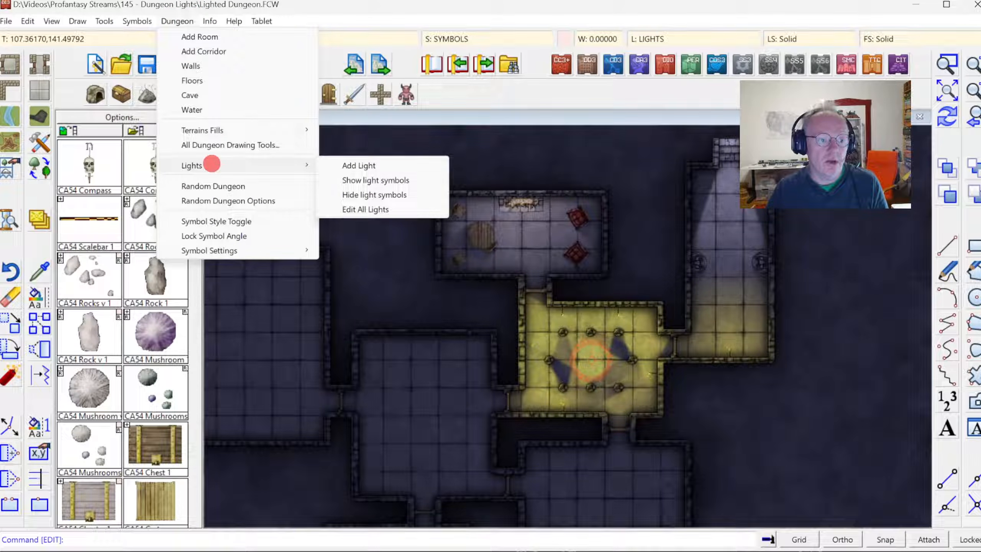
pyautogui.click(368, 209)
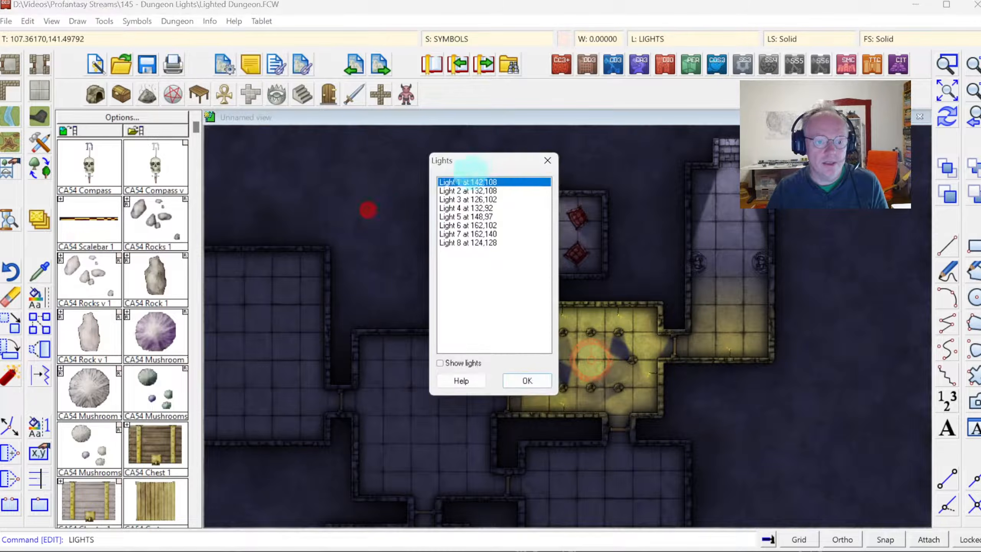
pyautogui.moveTo(481, 166); pyautogui.dragTo(670, 213)
pyautogui.doubleClick(661, 245)
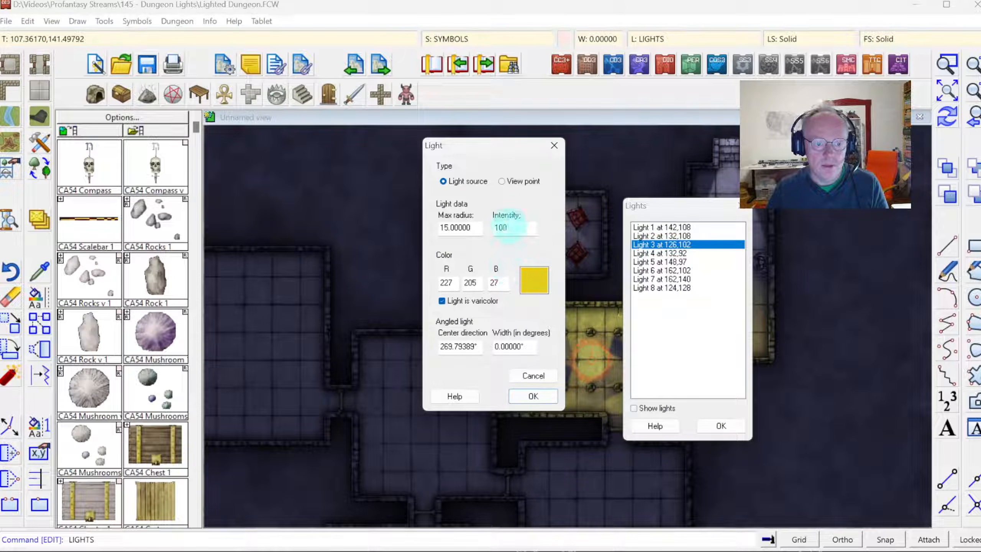
pyautogui.doubleClick(509, 228)
pyautogui.write('8')
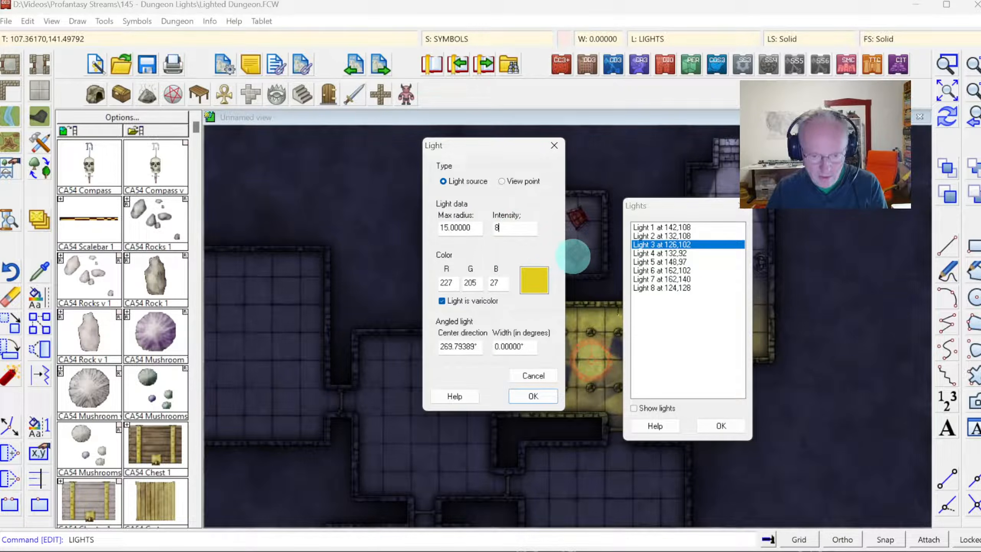
pyautogui.write('0')
pyautogui.click(533, 396)
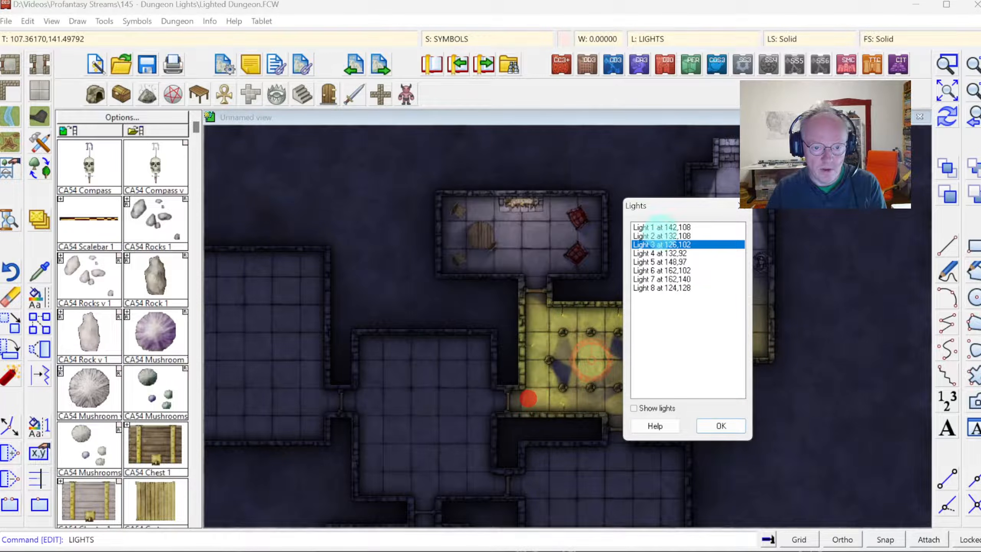
# Step: Check the settings of Light 2 at 132,108 and set the intensity of Light 1 at 142,108 to 80
pyautogui.doubleClick(657, 236)
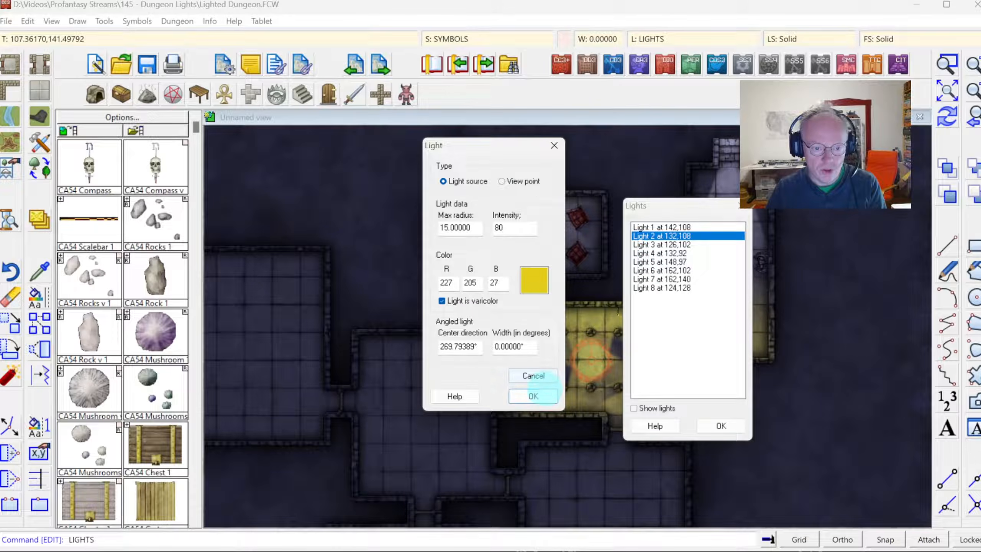
pyautogui.click(533, 395)
pyautogui.doubleClick(661, 227)
pyautogui.click(504, 231)
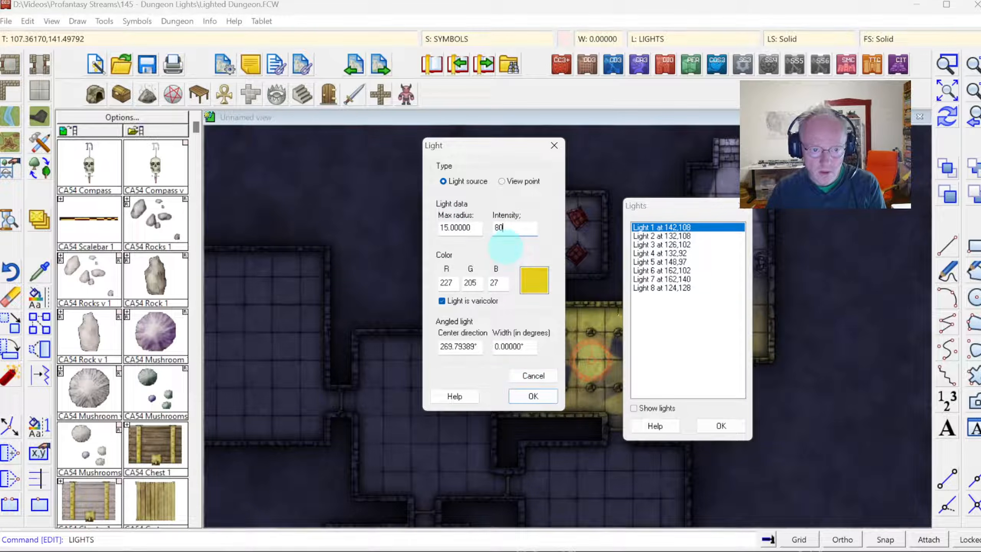
pyautogui.write('80')
pyautogui.click(533, 396)
# Step: Set the intensity of Light 4 at 132,92, Light 5 at 148,97 and Light 6 at 162,102 to 80
pyautogui.doubleClick(660, 254)
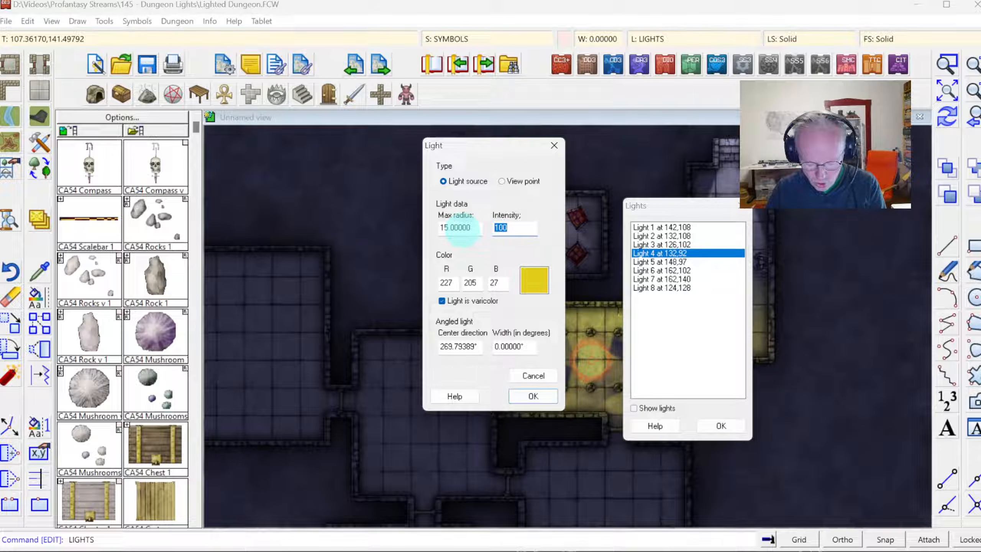
pyautogui.click(533, 395)
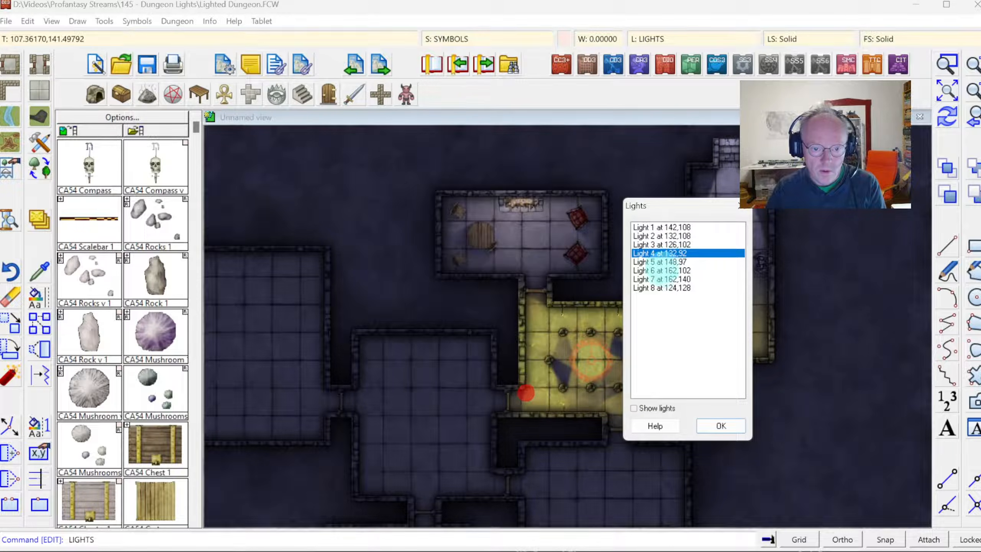
pyautogui.doubleClick(661, 262)
pyautogui.doubleClick(506, 228)
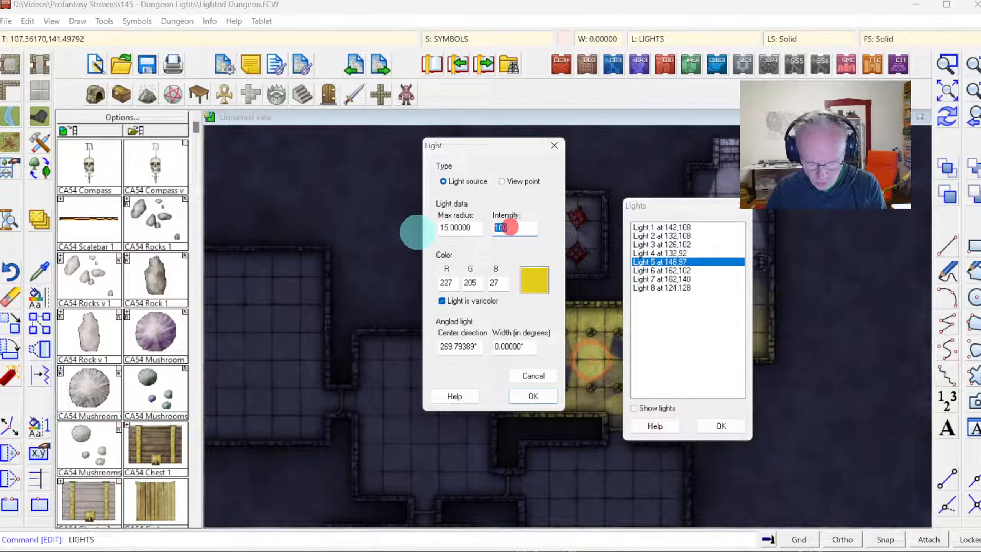
pyautogui.write('80')
pyautogui.click(531, 395)
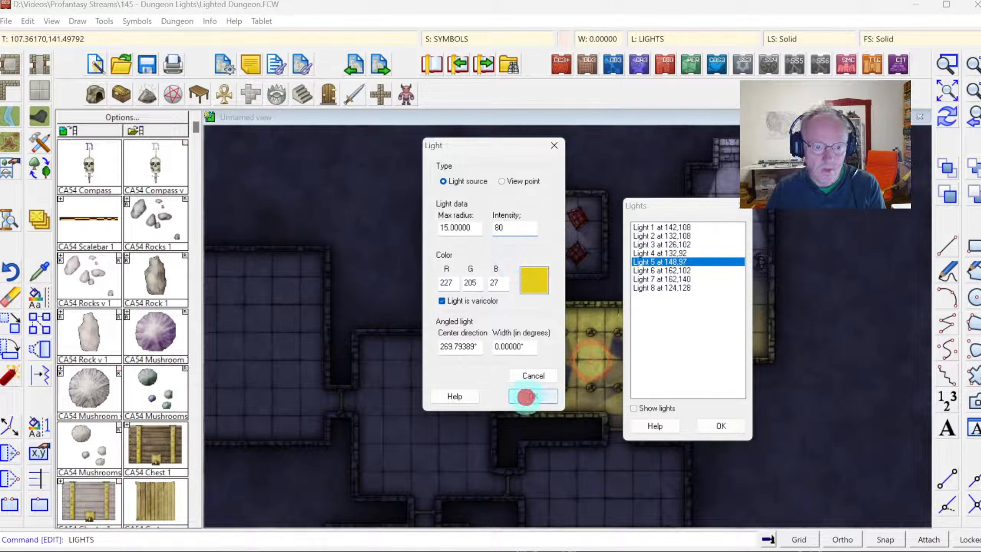
pyautogui.doubleClick(656, 271)
pyautogui.doubleClick(504, 227)
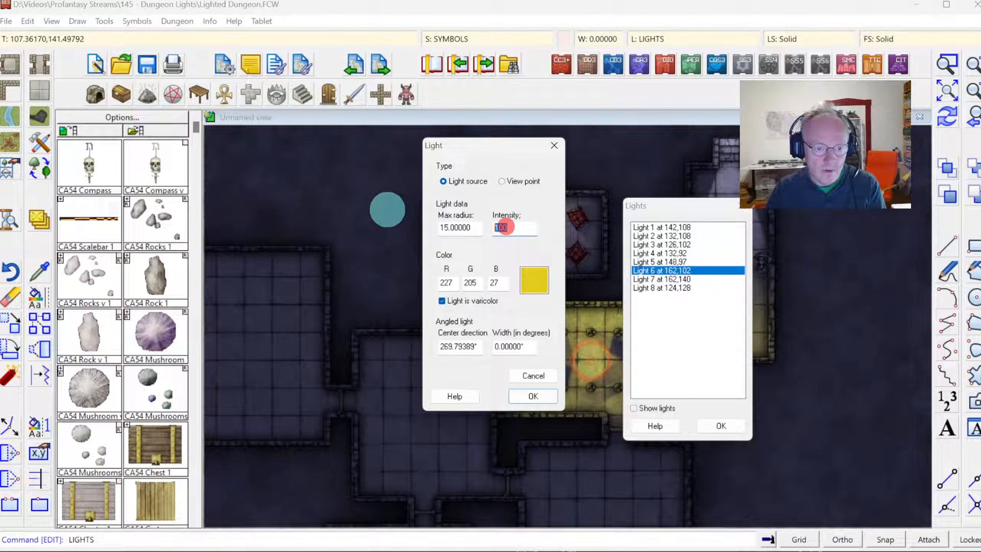
pyautogui.write('80')
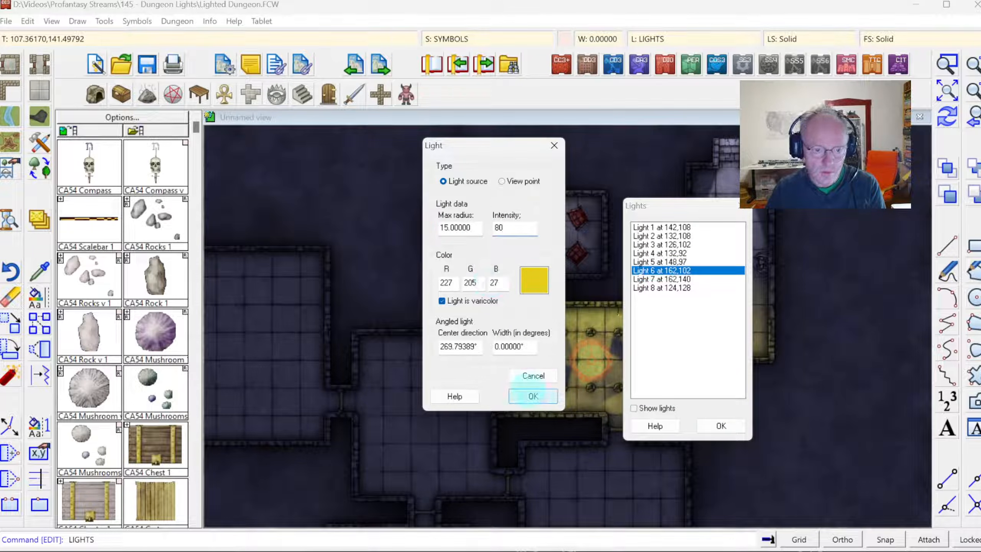
pyautogui.click(533, 396)
# Step: Check the settings of Light 7 at 162,140 without changing them
pyautogui.doubleClick(662, 278)
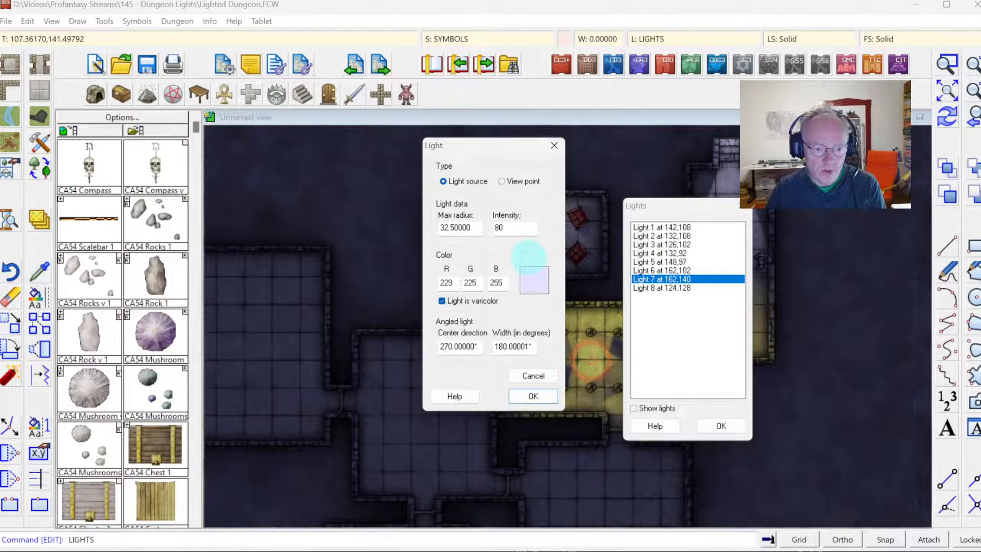
pyautogui.click(533, 373)
pyautogui.doubleClick(663, 293)
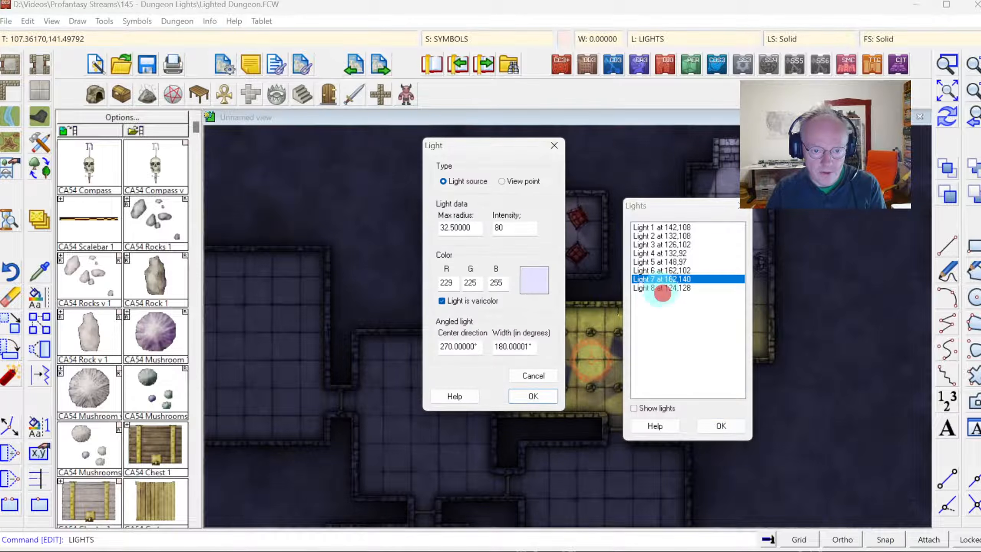
pyautogui.click(520, 374)
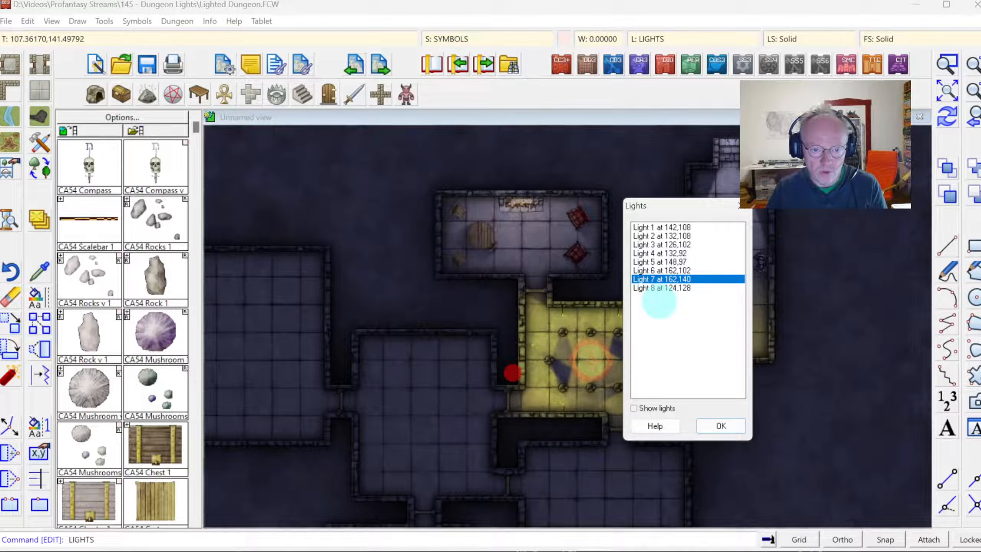
# Step: Set the intensity of Light 8 at 124,128 to 85 and finish editing the lights
pyautogui.doubleClick(656, 289)
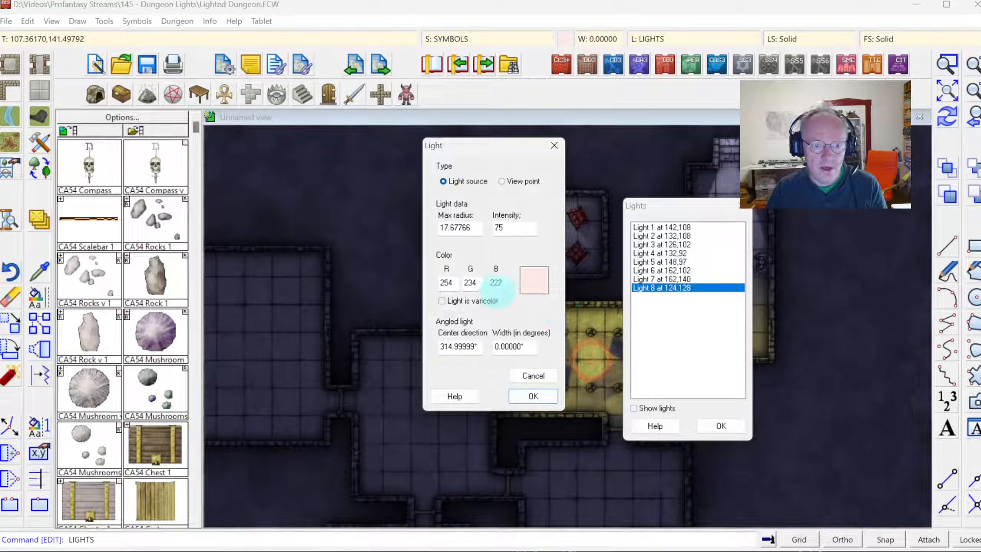
pyautogui.doubleClick(506, 228)
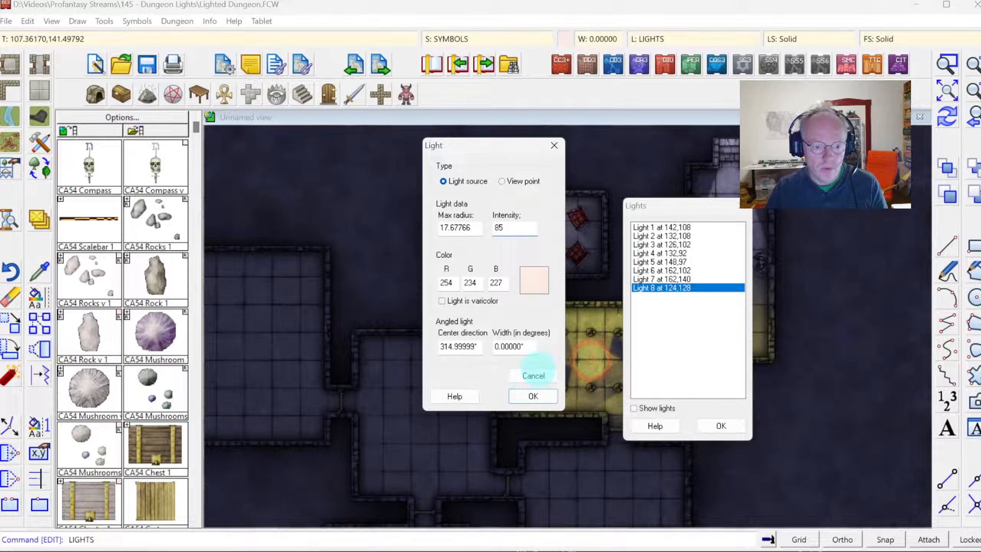
pyautogui.write('85')
pyautogui.click(533, 396)
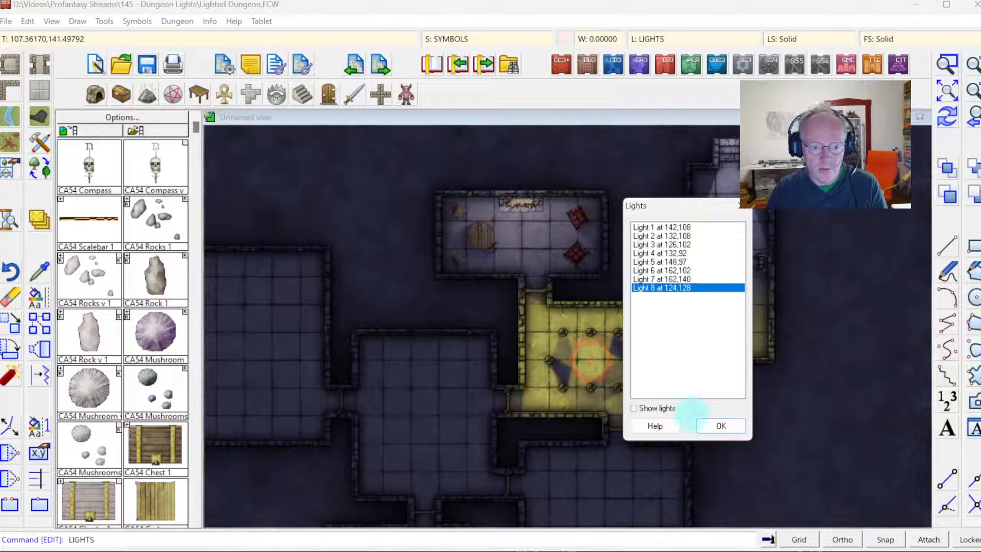
pyautogui.click(708, 428)
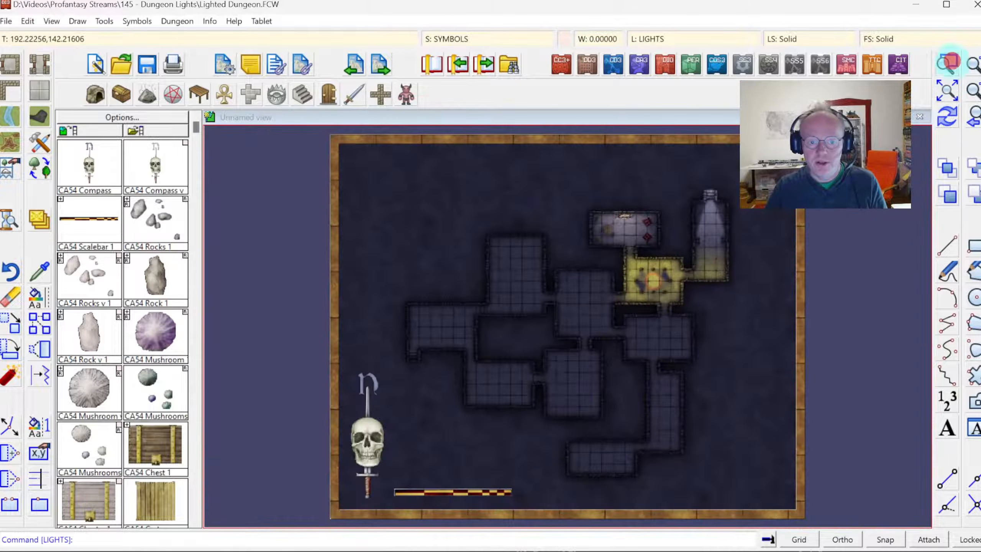
# Step: Place a CA54 Statue from the temples and statues symbols, unsnapped, near the middle of the unlit room west of the pillared room
pyautogui.click(948, 63)
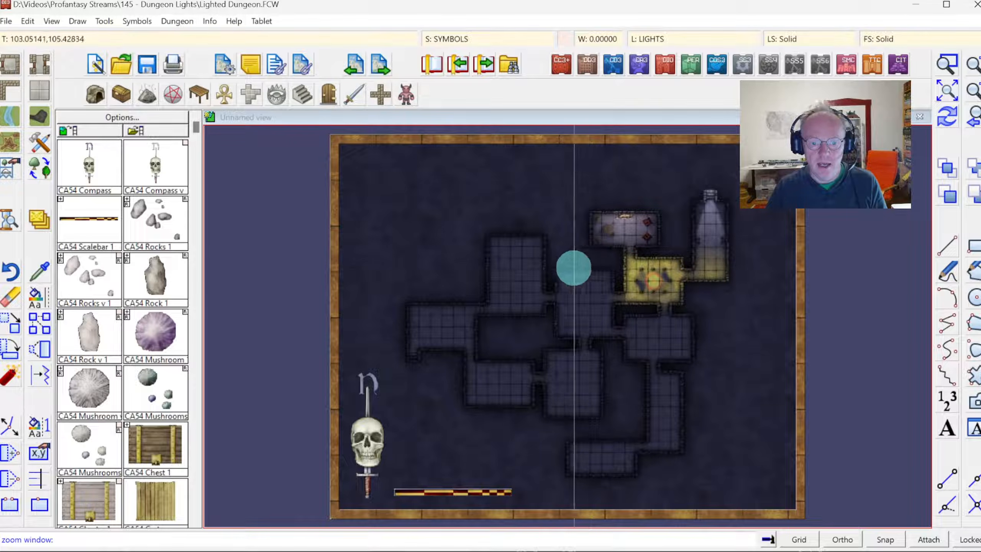
pyautogui.click(544, 268)
pyautogui.click(636, 352)
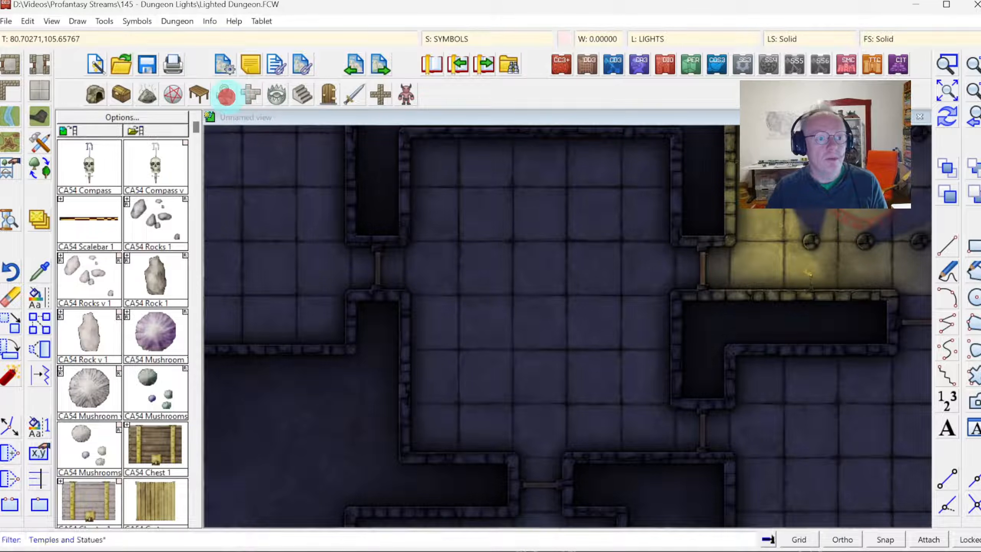
pyautogui.click(226, 95)
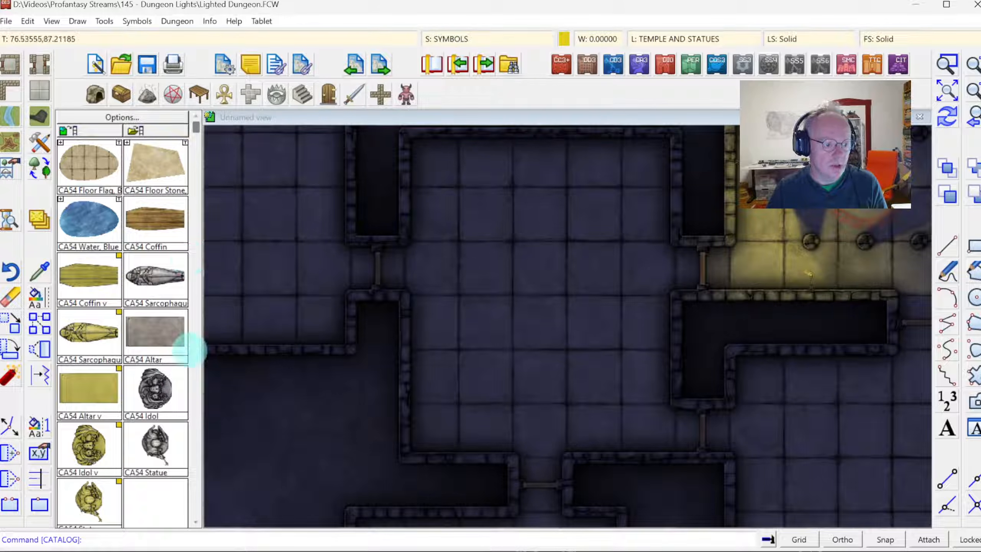
pyautogui.click(154, 390)
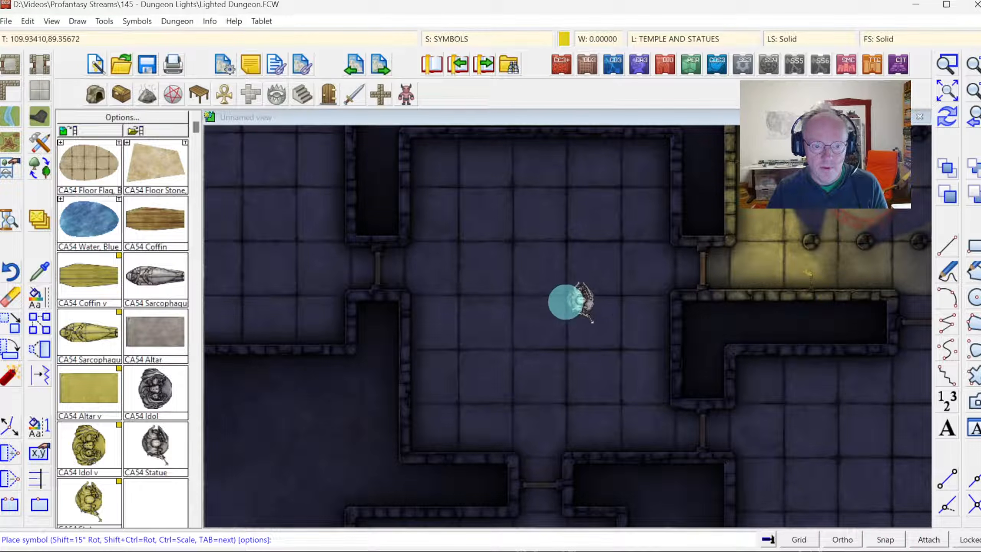
pyautogui.click(886, 539)
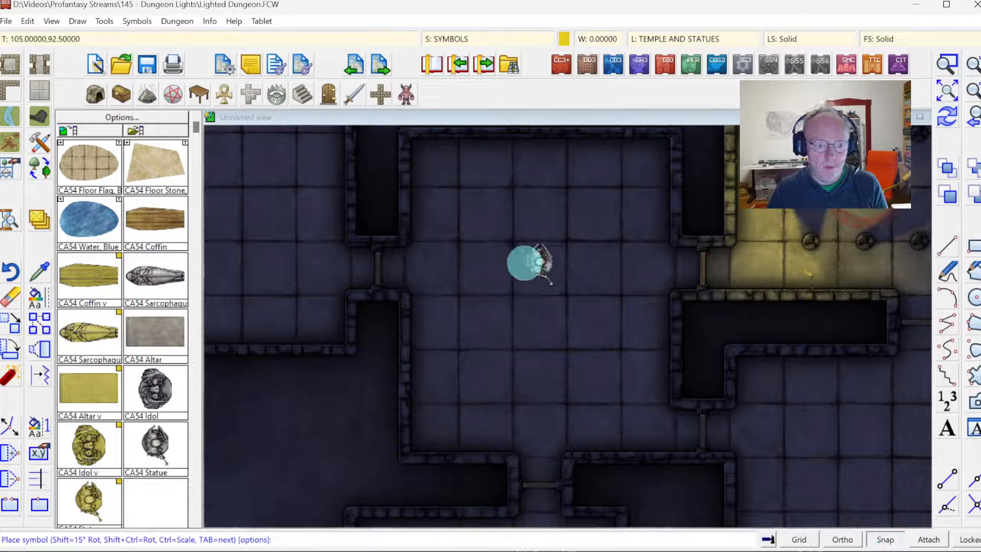
pyautogui.click(885, 540)
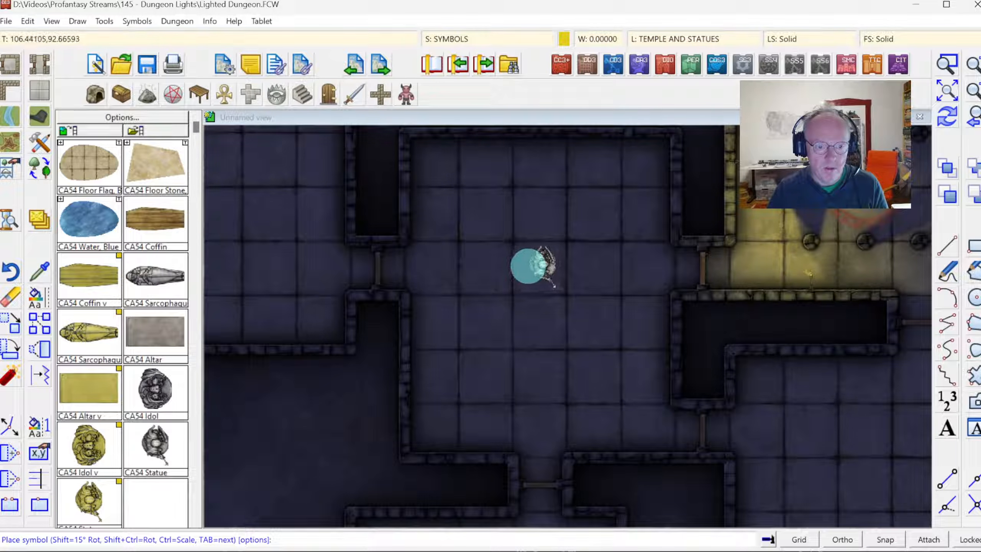
pyautogui.click(526, 267)
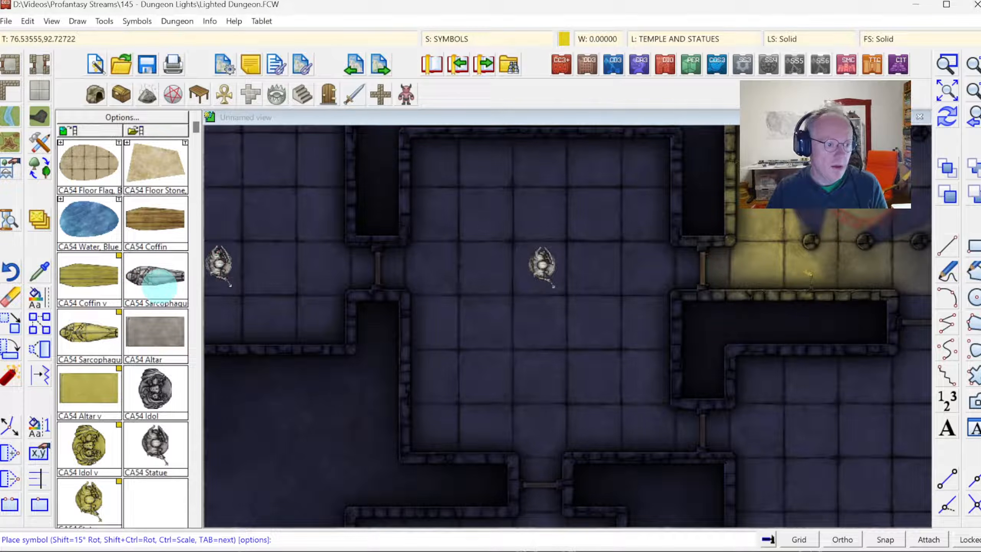
# Step: Place a CA54 Sarcophagus, rotated so its head points north, against the north wall near the statue room's northwest corner
pyautogui.click(159, 286)
pyautogui.press('shift')
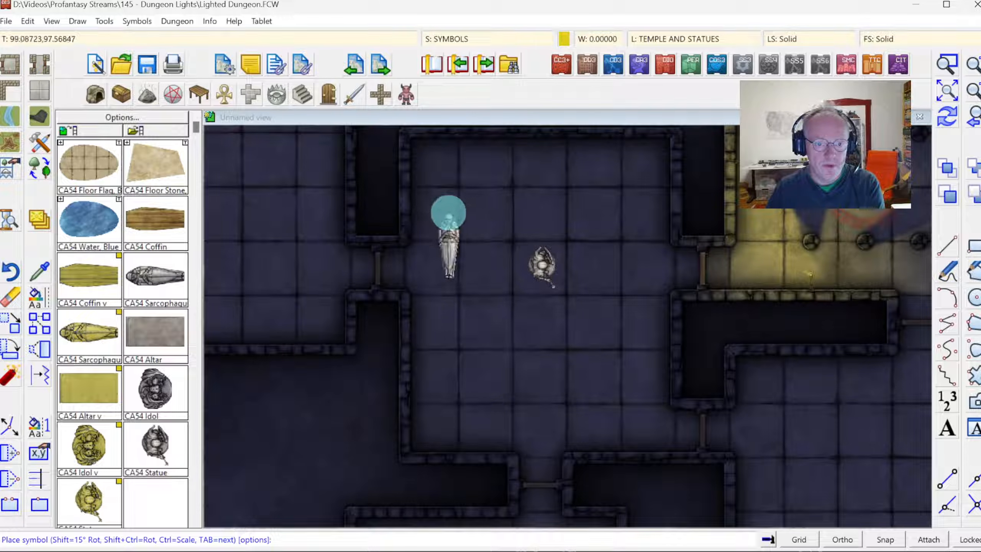
pyautogui.click(455, 149)
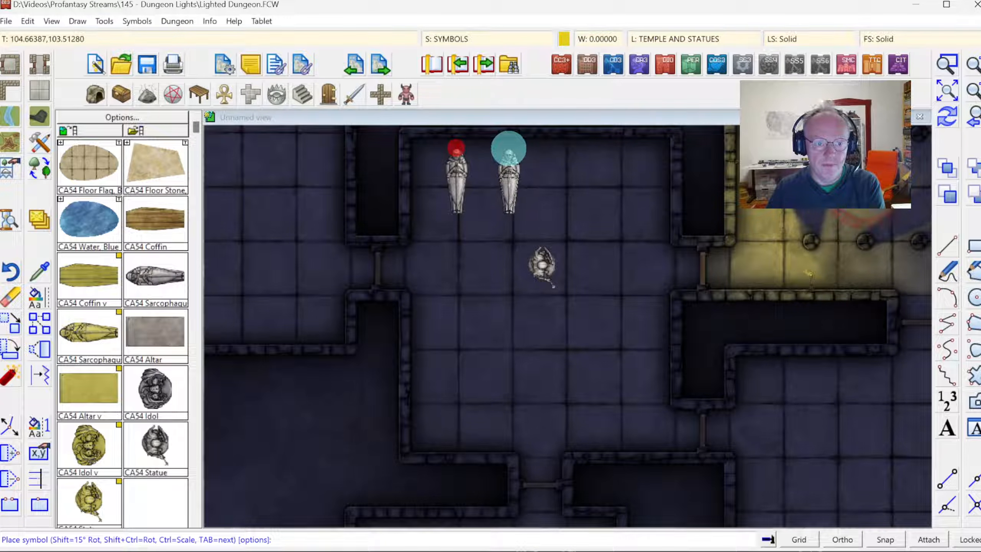
# Step: Place three more sarcophagi along the central room's north wall and two facing the opposite way along its south wall
pyautogui.click(510, 148)
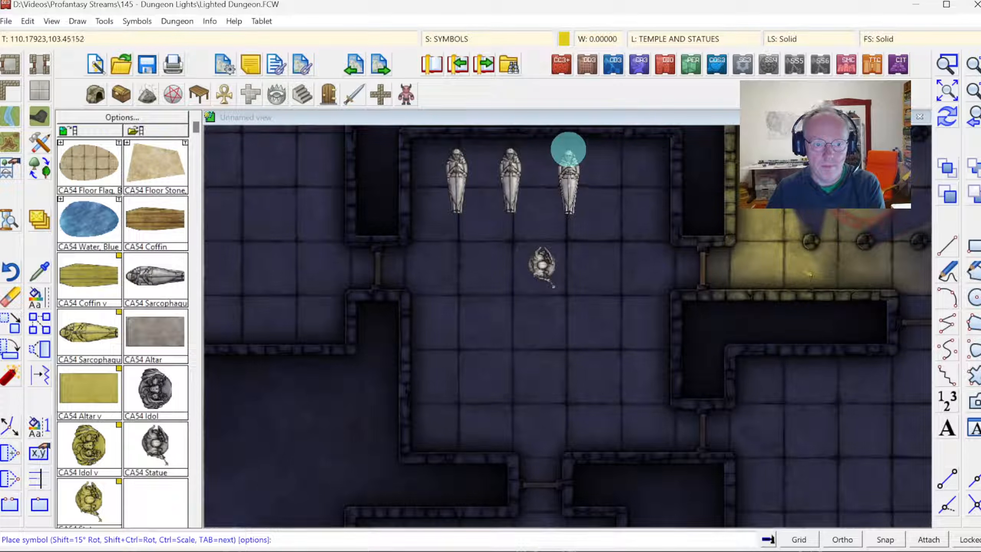
pyautogui.click(568, 149)
pyautogui.click(624, 154)
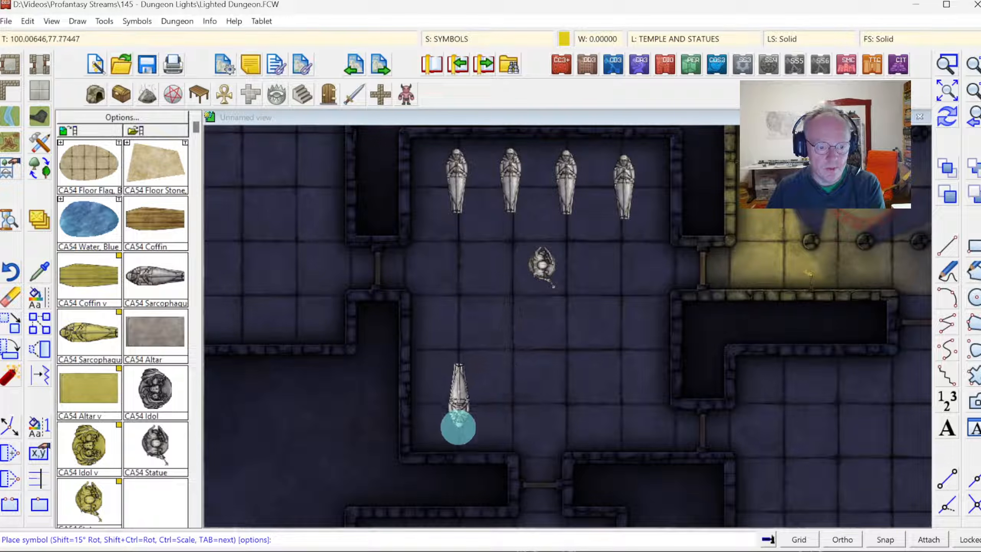
pyautogui.click(458, 434)
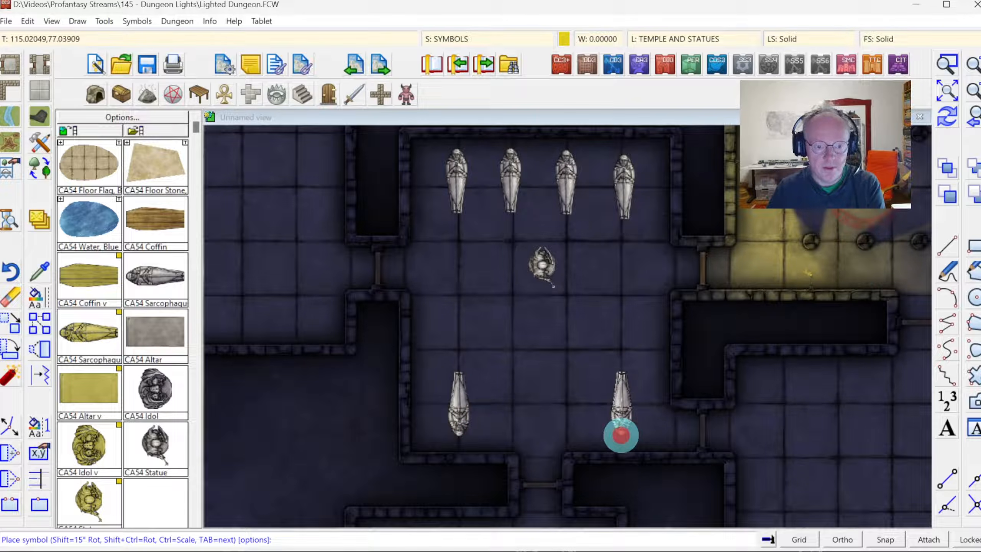
pyautogui.click(622, 435)
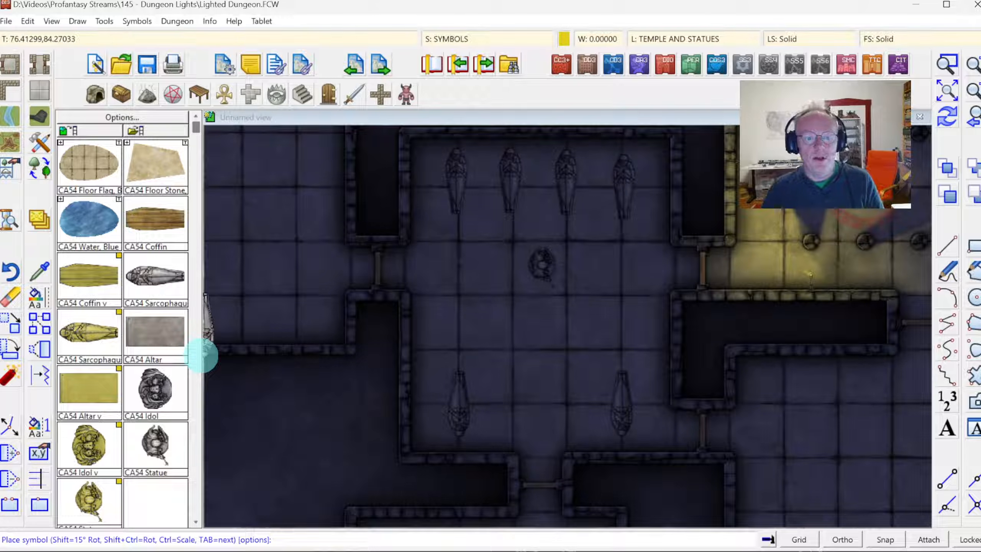
pyautogui.rightClick(673, 259)
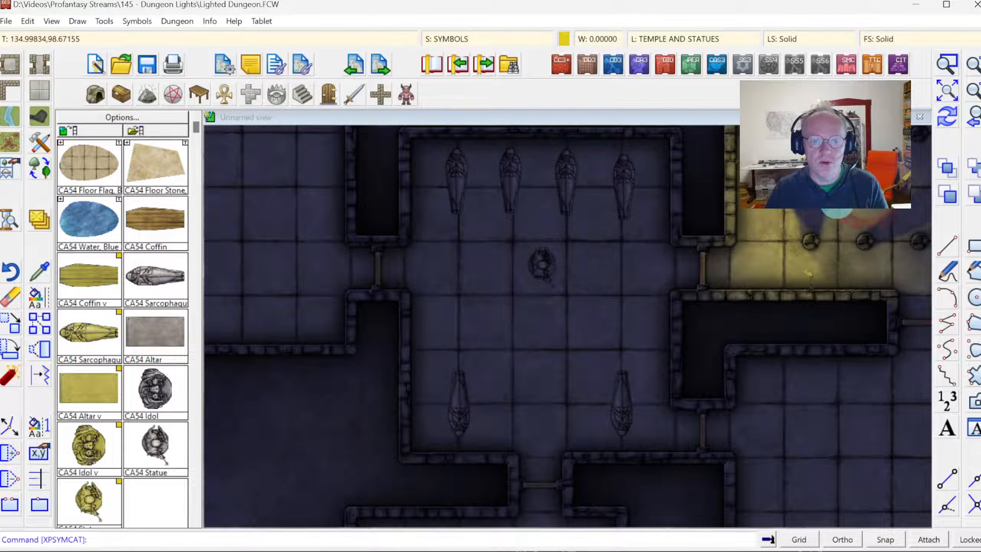
pyautogui.click(975, 92)
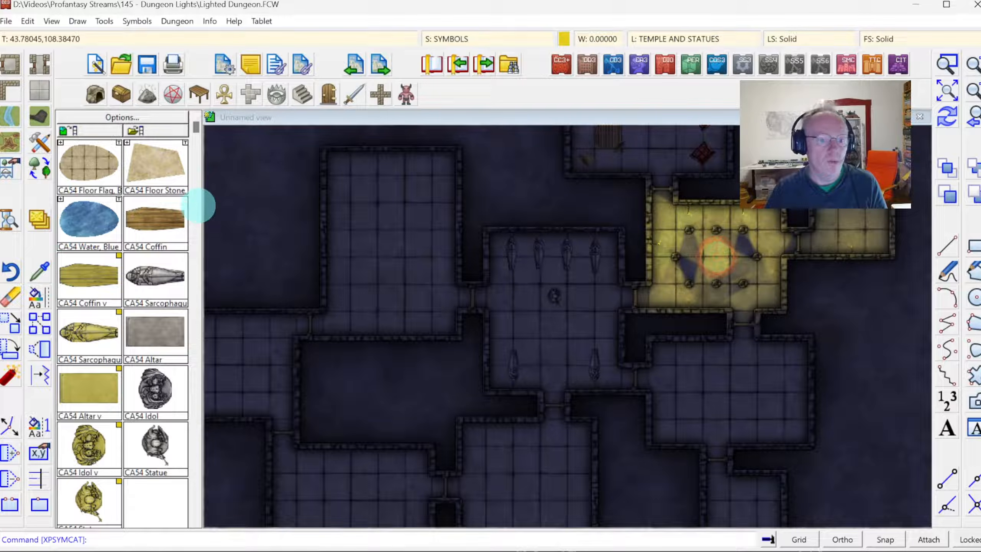
# Step: Copy the drawing properties of an existing yellow light and set the current colour to light purple, number 221
pyautogui.click(39, 273)
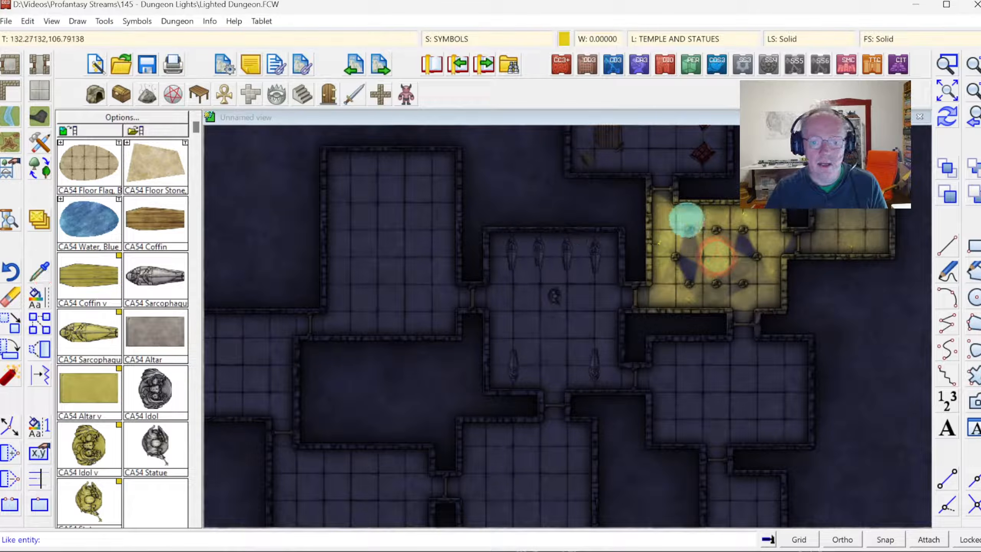
pyautogui.click(687, 216)
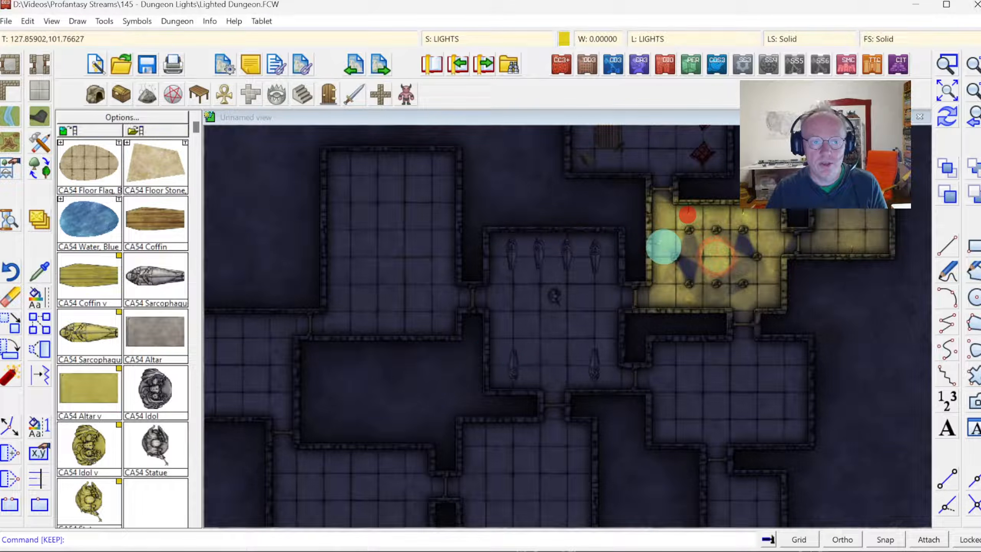
pyautogui.click(565, 39)
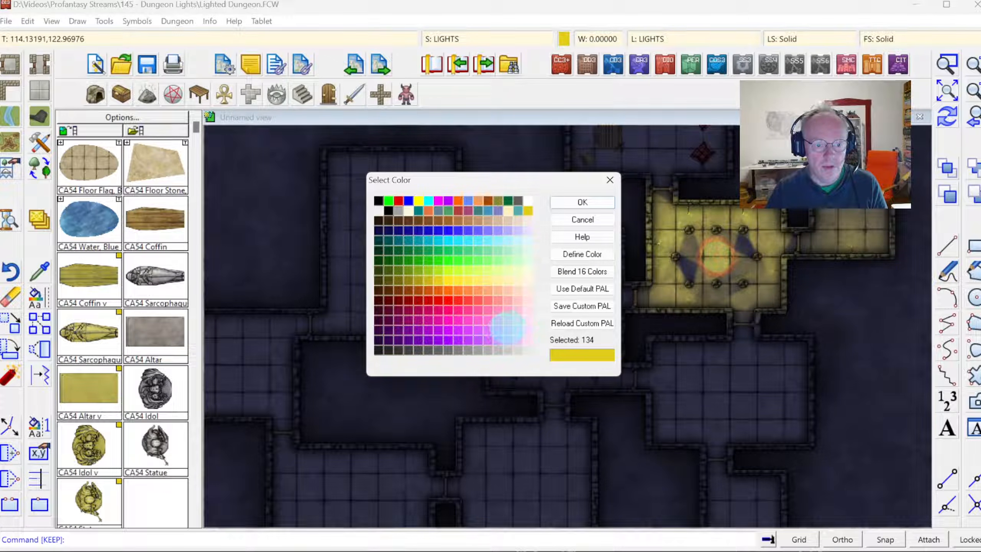
pyautogui.click(583, 202)
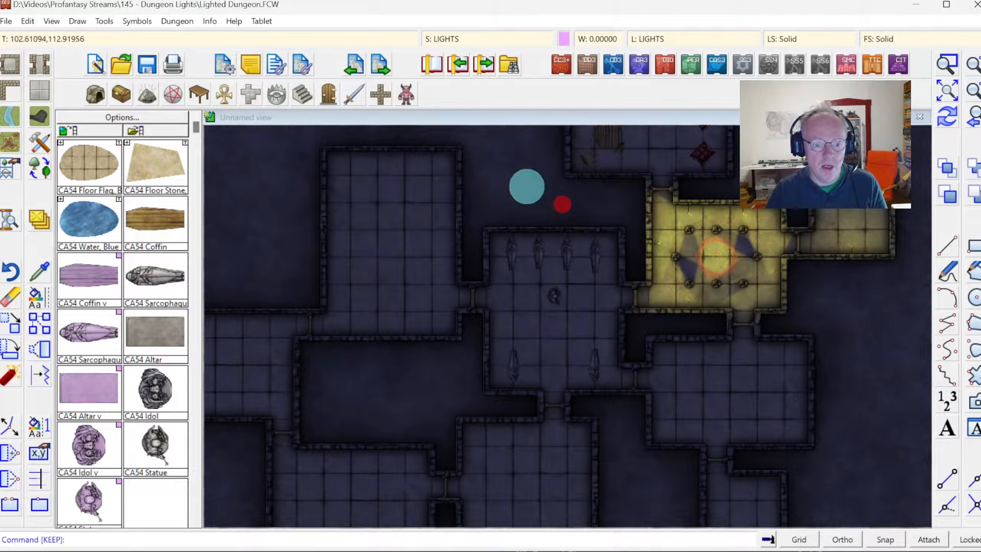
# Step: Add a light purple light source just west of the central room's statue, with a radius of about 11 and intensity 50
pyautogui.click(137, 21)
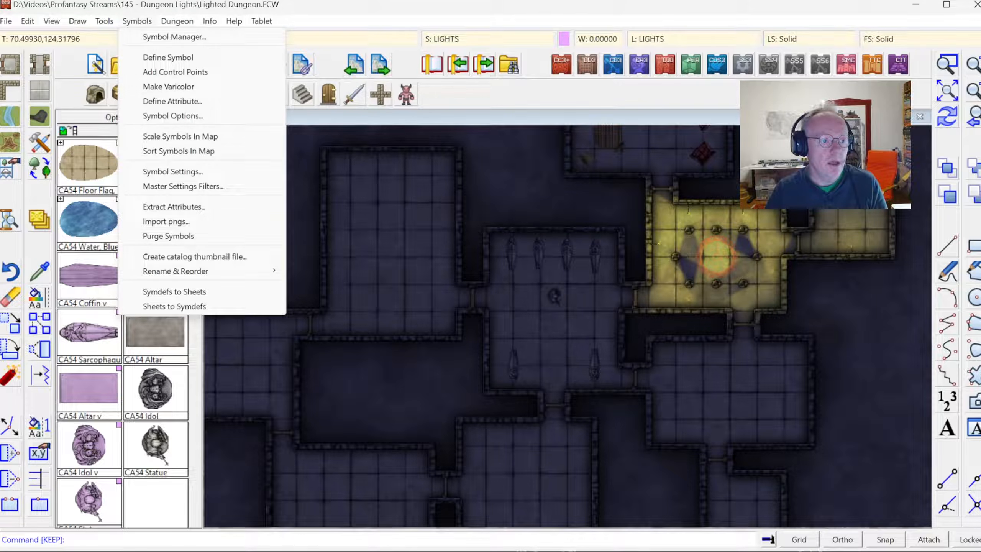
pyautogui.moveTo(177, 21)
pyautogui.click(207, 166)
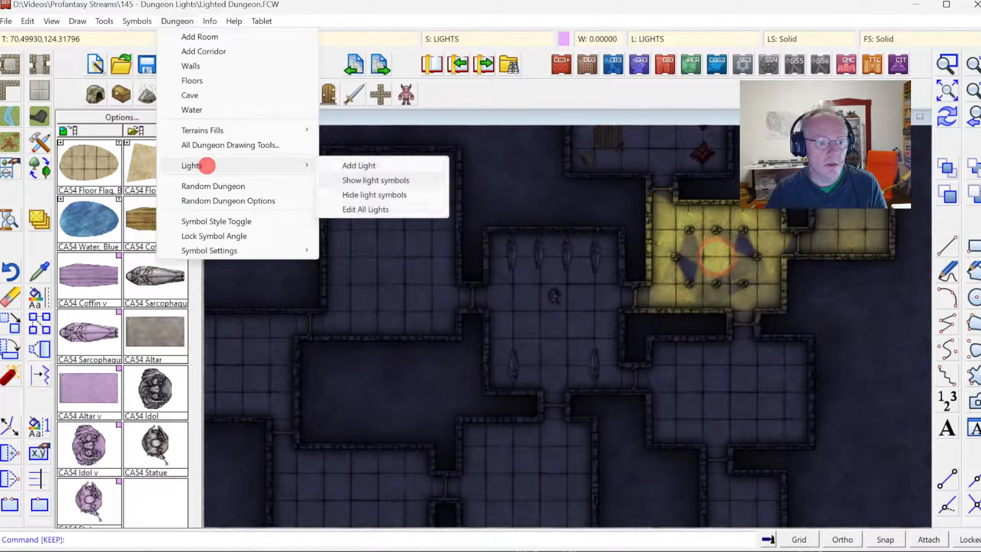
pyautogui.click(359, 165)
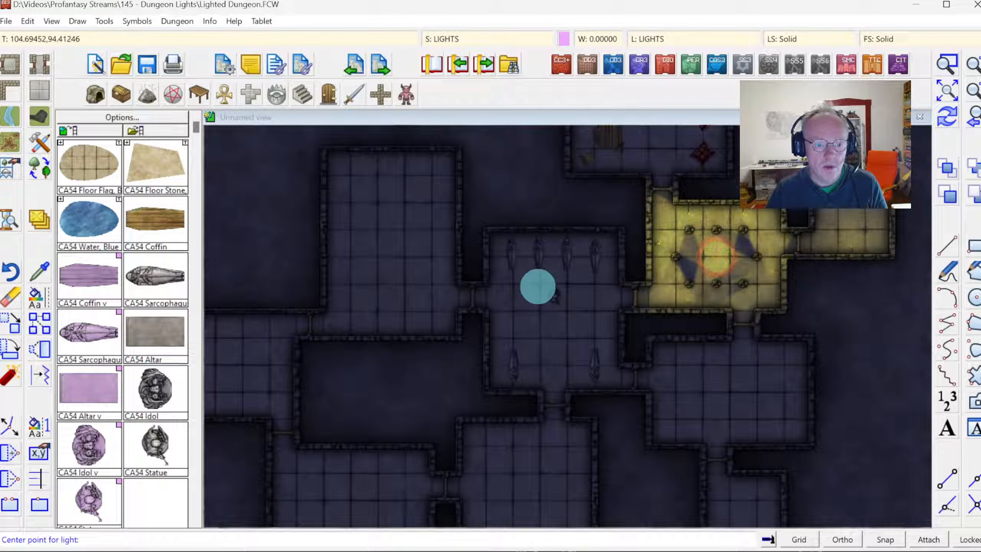
pyautogui.click(538, 291)
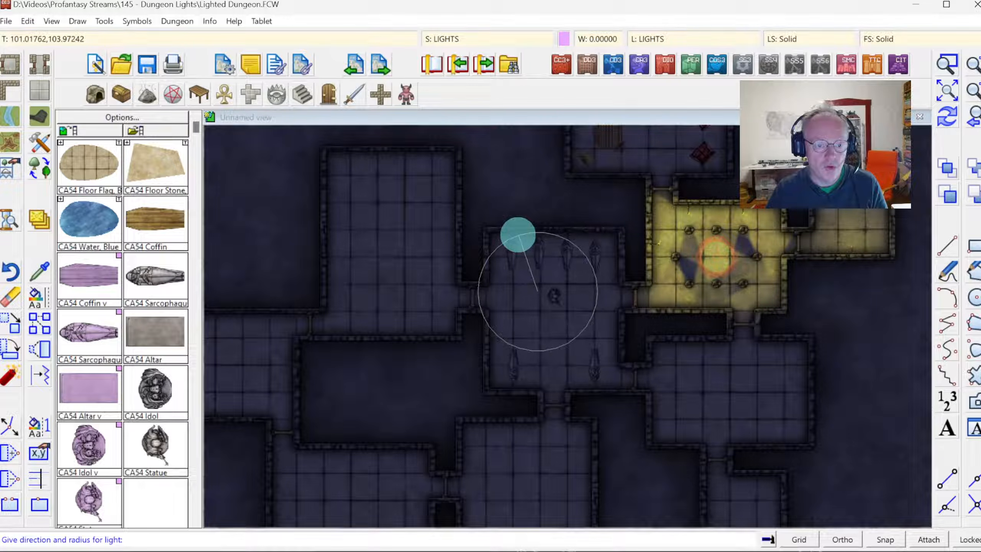
pyautogui.click(517, 235)
pyautogui.click(570, 276)
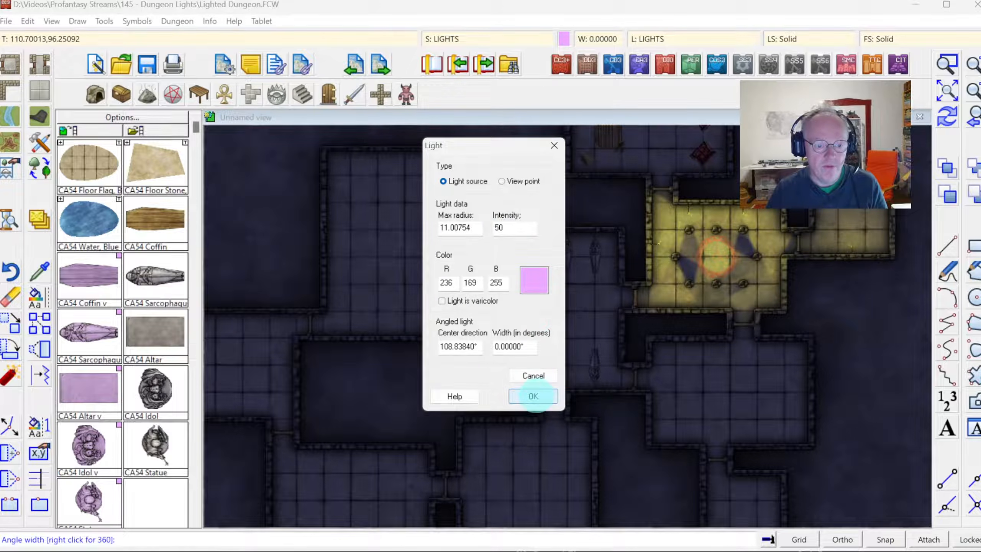
pyautogui.click(534, 397)
pyautogui.click(947, 116)
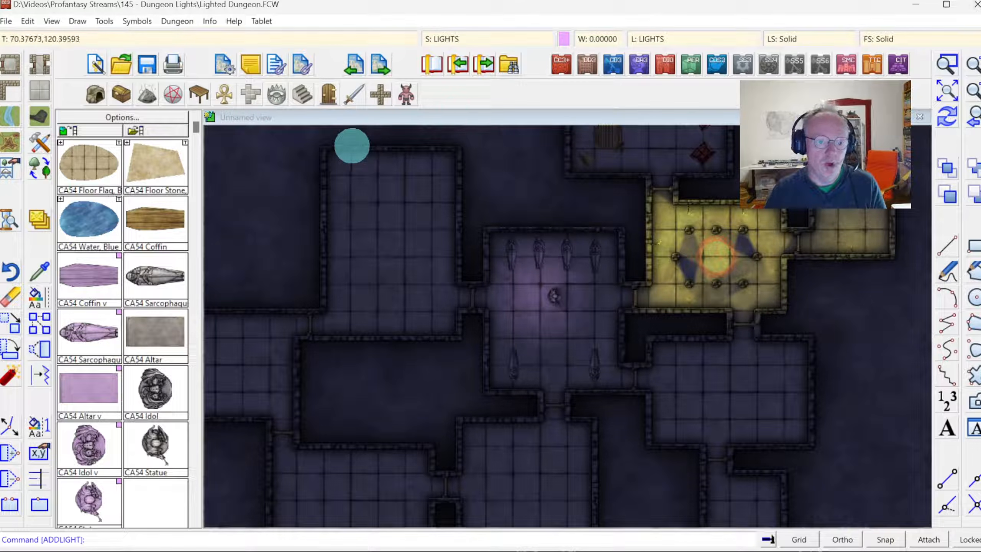
# Step: Add a pale green light source near the central room's southeast sarcophagus, with a radius of about 8.3 and intensity 35
pyautogui.click(563, 39)
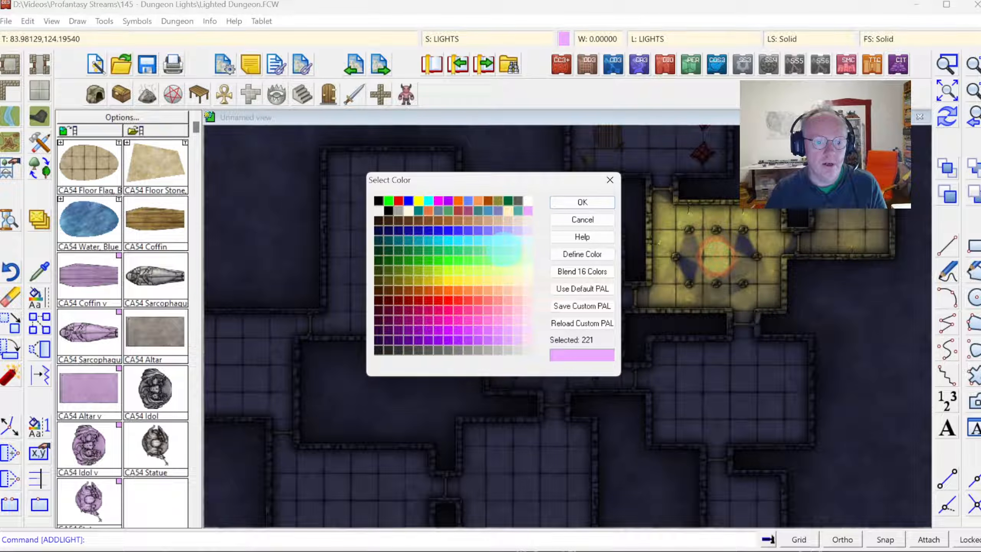
pyautogui.click(582, 202)
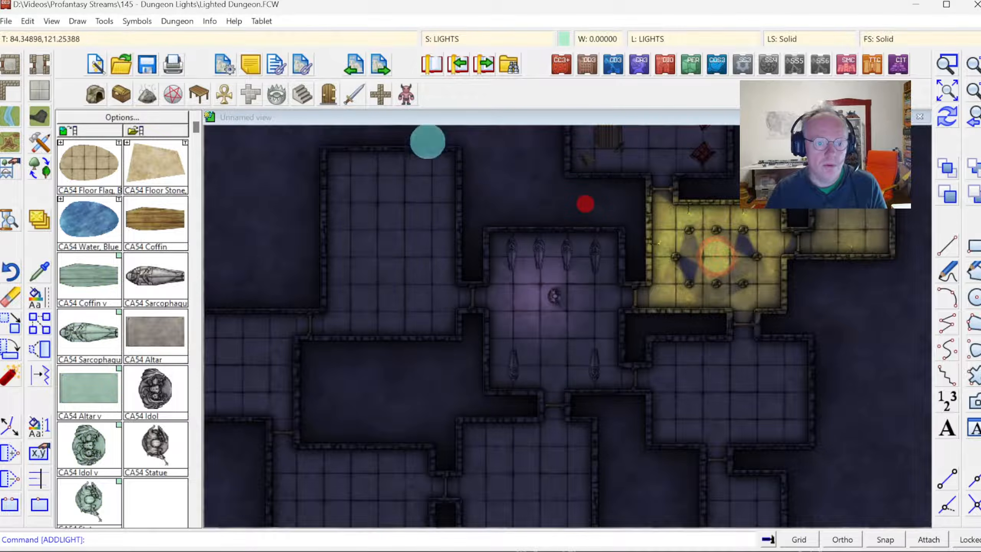
pyautogui.click(177, 21)
pyautogui.moveTo(137, 21)
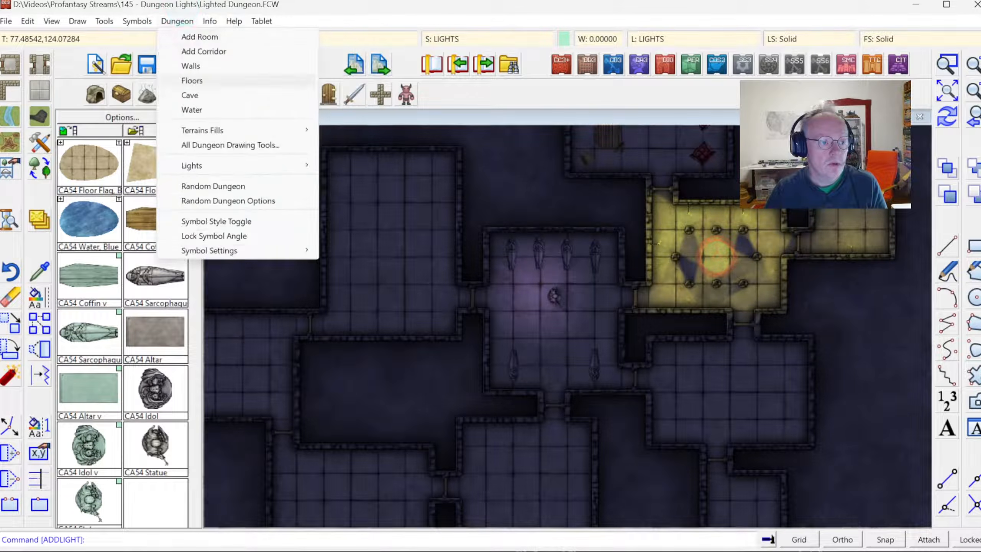
pyautogui.click(222, 168)
pyautogui.click(365, 166)
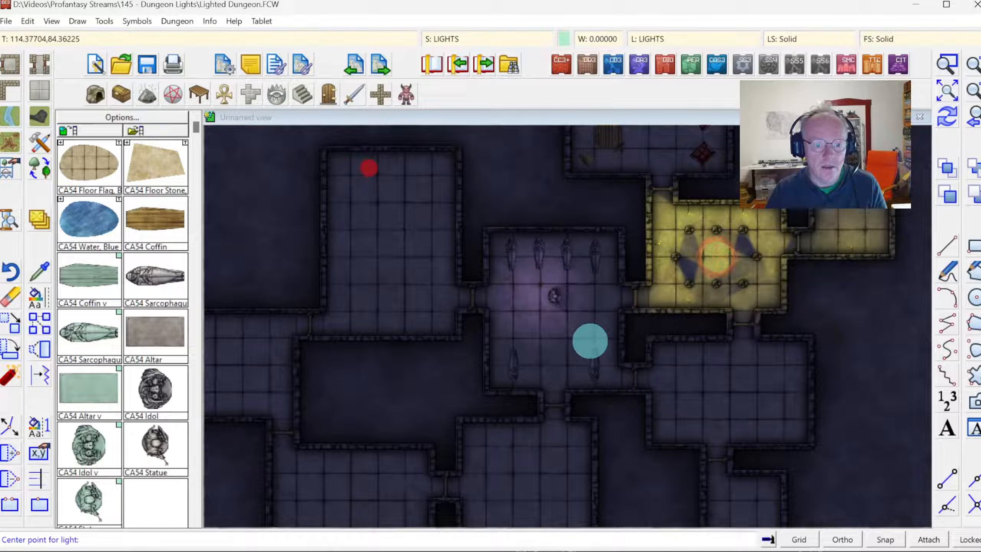
pyautogui.click(576, 349)
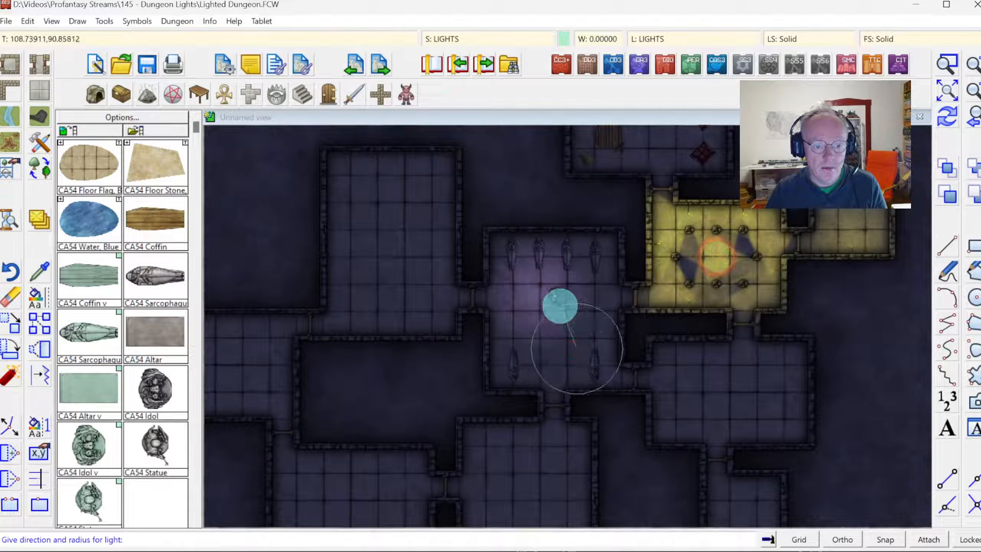
pyautogui.click(560, 306)
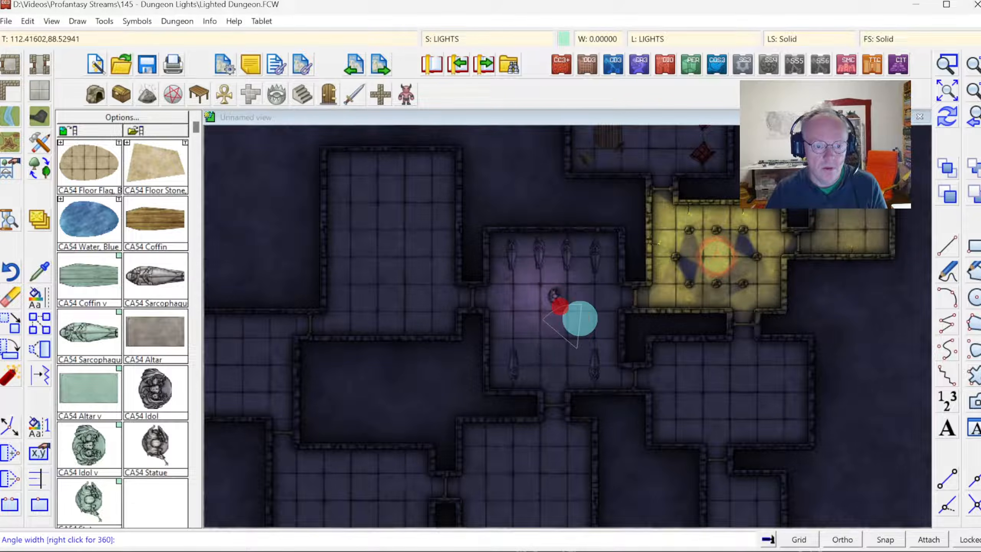
pyautogui.click(579, 318)
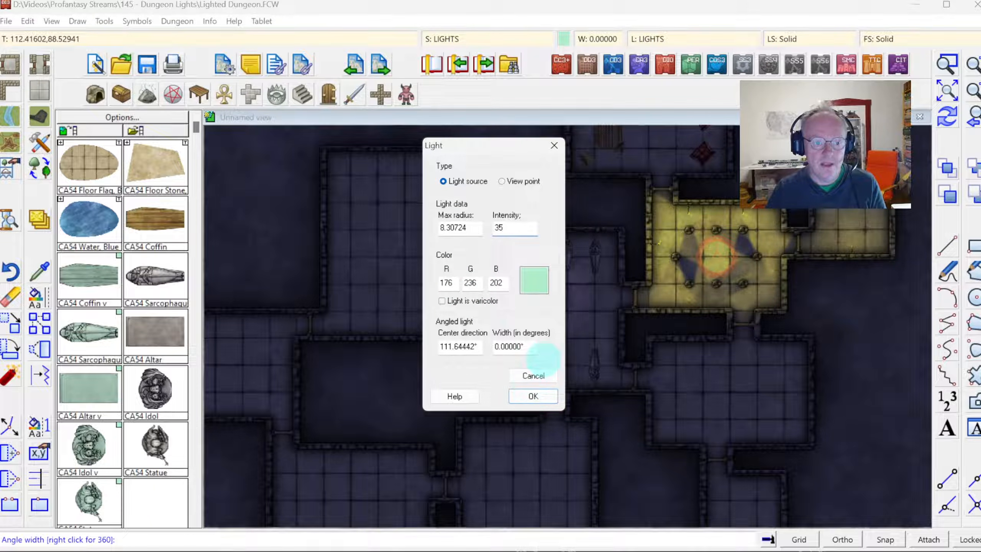
pyautogui.click(533, 397)
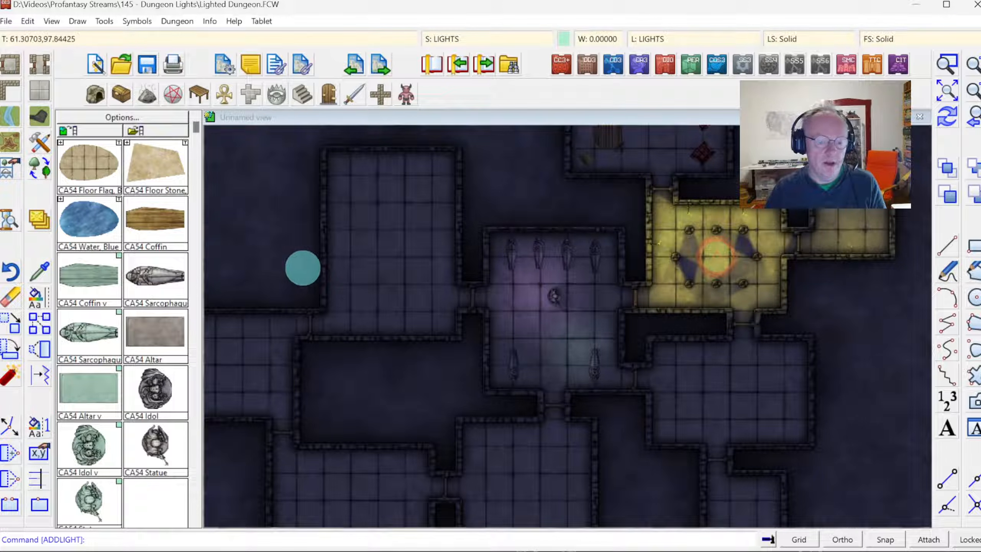
pyautogui.click(38, 452)
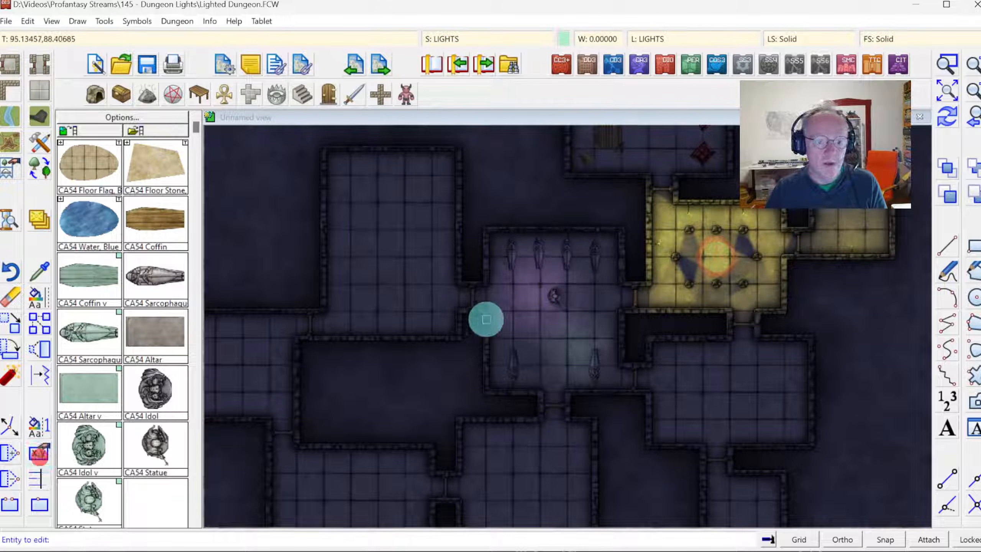
pyautogui.click(193, 20)
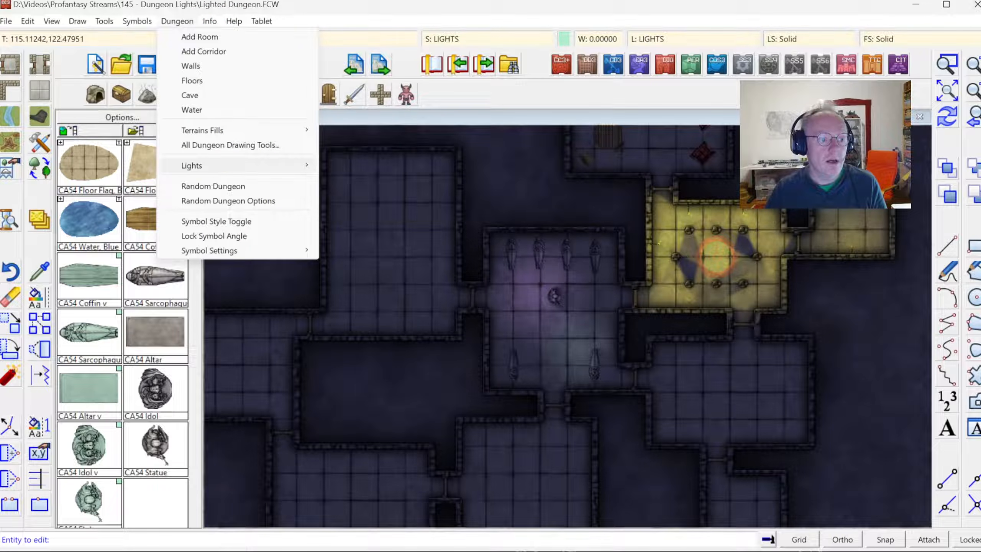
pyautogui.click(226, 159)
pyautogui.click(374, 194)
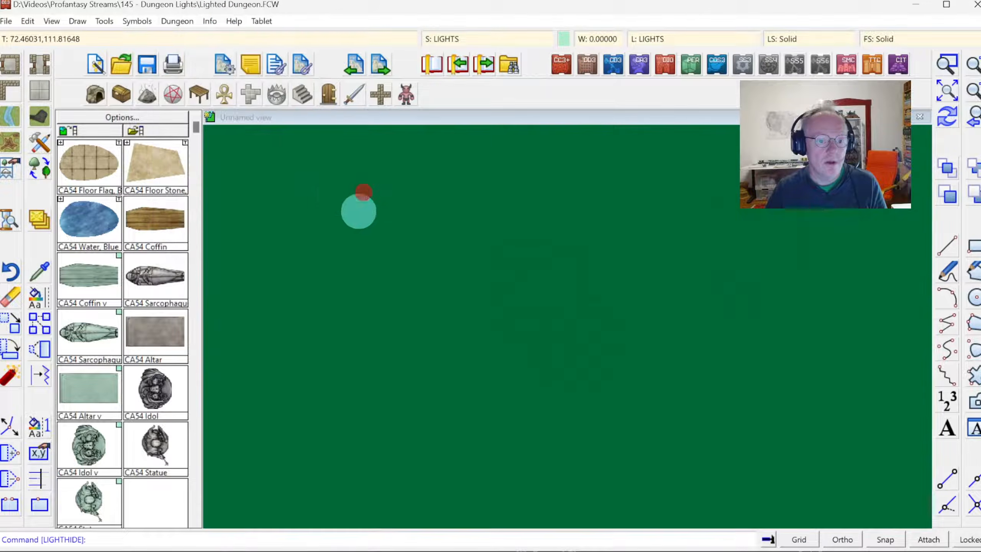
# Step: Show the light symbols on the dungeon map
pyautogui.click(178, 21)
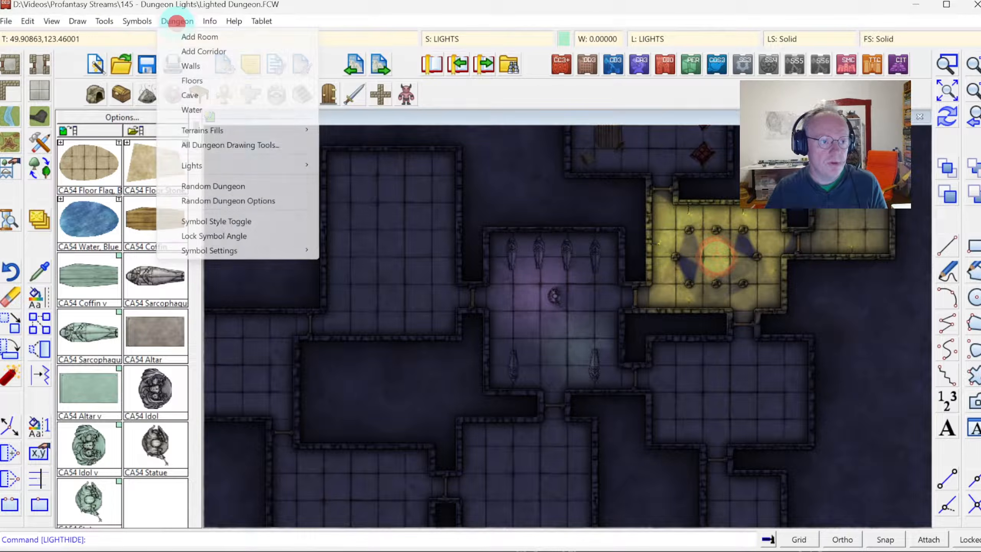
pyautogui.moveTo(216, 165)
pyautogui.click(359, 179)
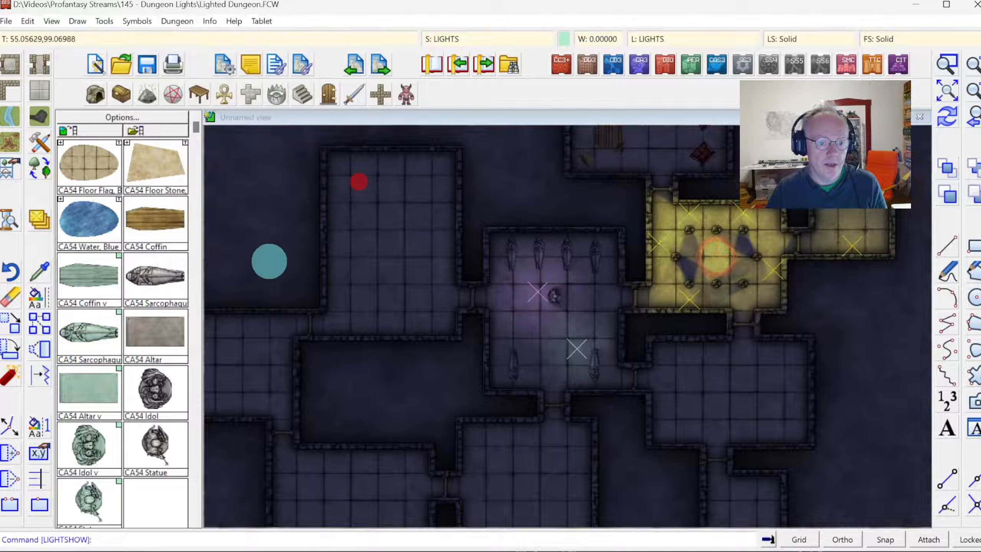
# Step: Edit the intensity of the purple light source beside the statue in the central room
pyautogui.click(38, 451)
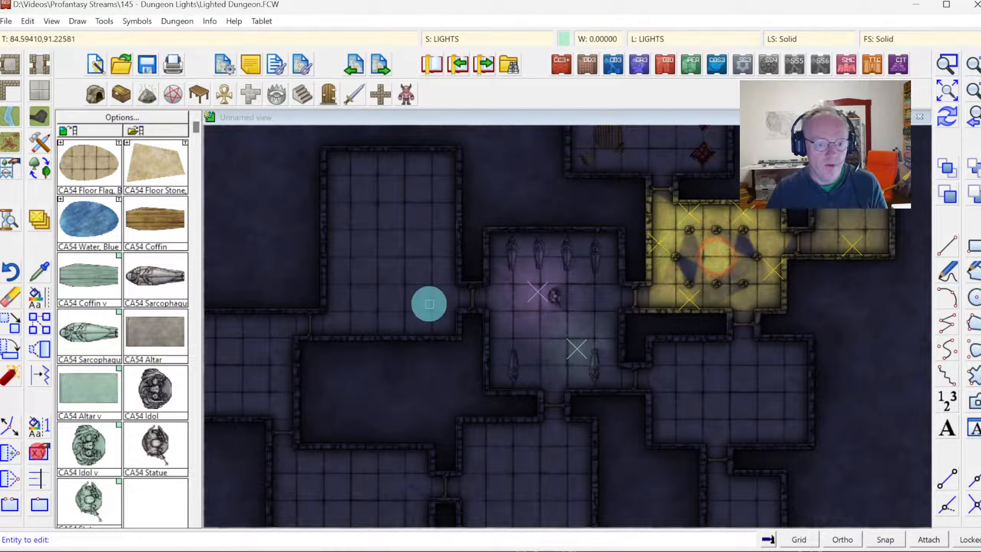
pyautogui.click(540, 294)
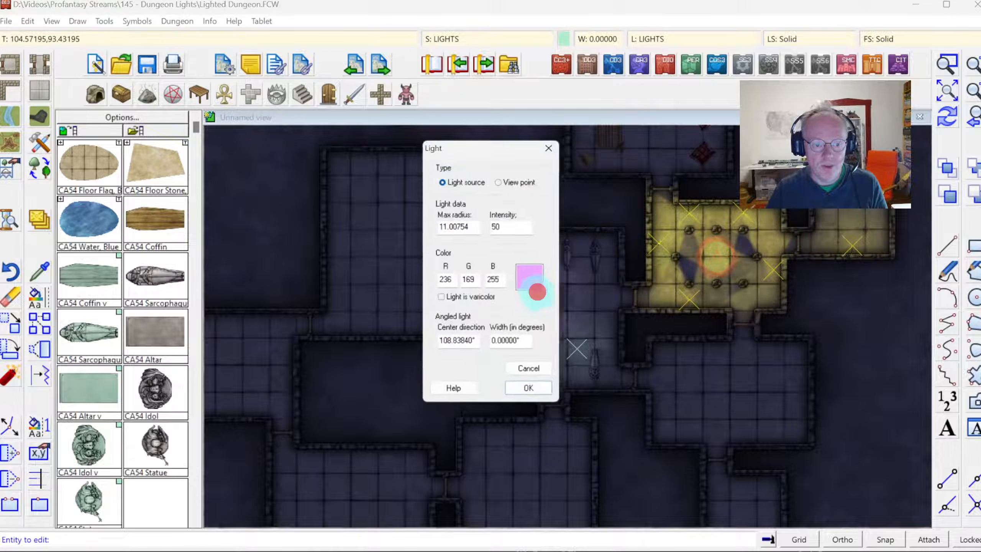
pyautogui.doubleClick(502, 228)
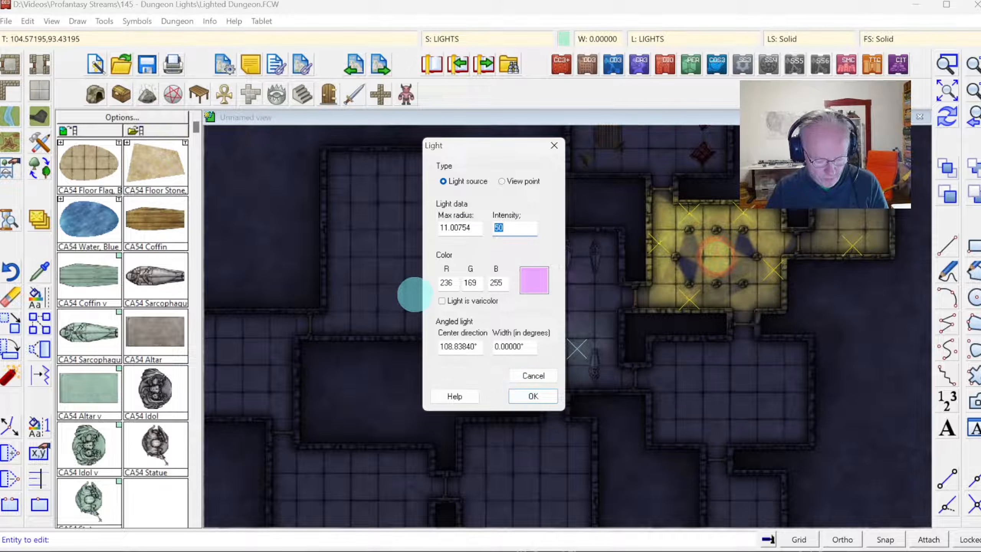
pyautogui.click(533, 397)
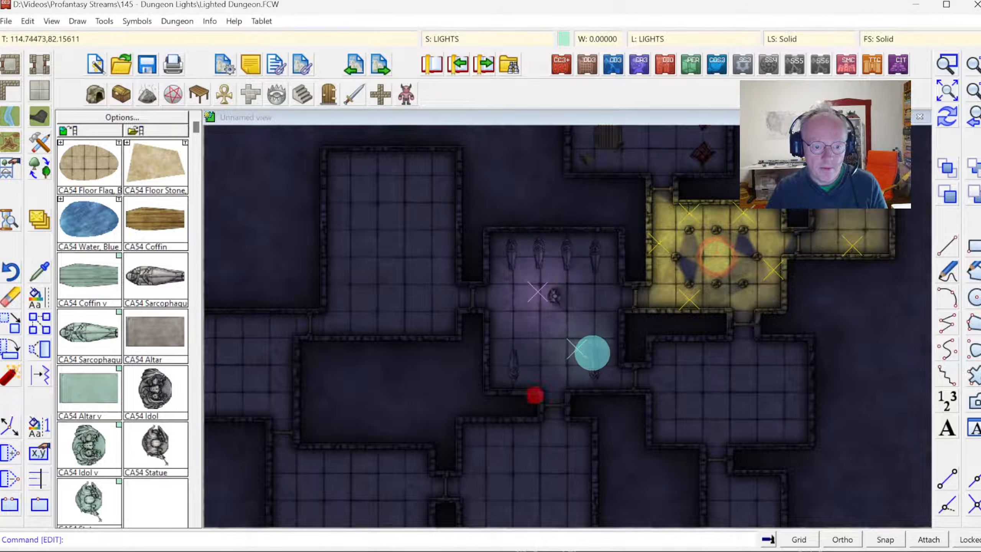
# Step: Set the intensity of the pale green light source near the central room's southeast sarcophagus to 30
pyautogui.click(577, 349)
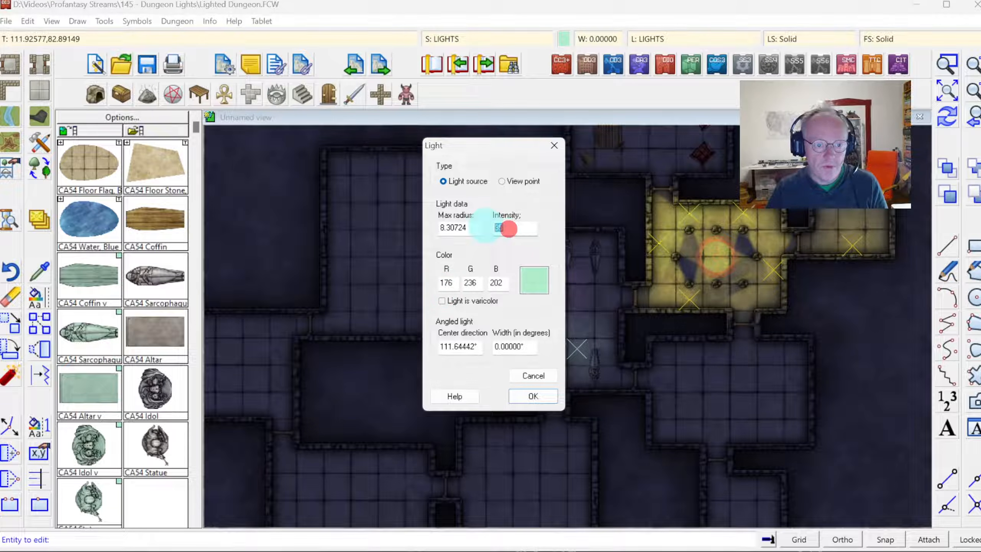
pyautogui.write('3')
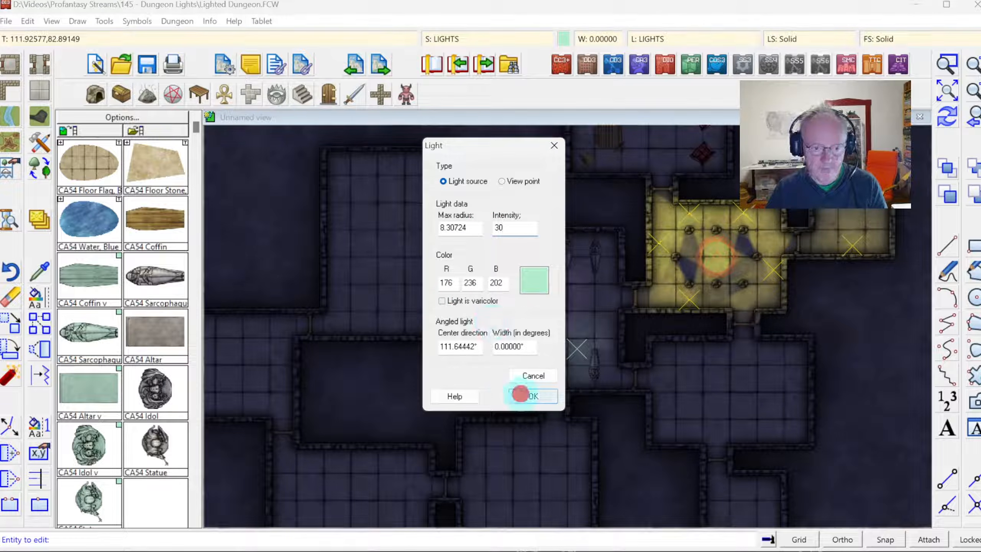
pyautogui.click(521, 394)
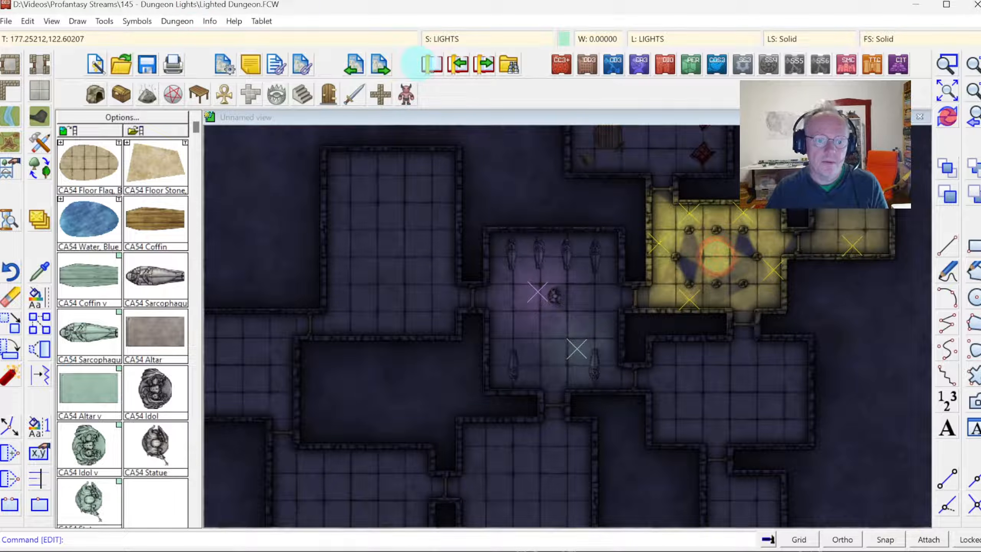
# Step: Hide the light symbols on the dungeon map
pyautogui.click(182, 20)
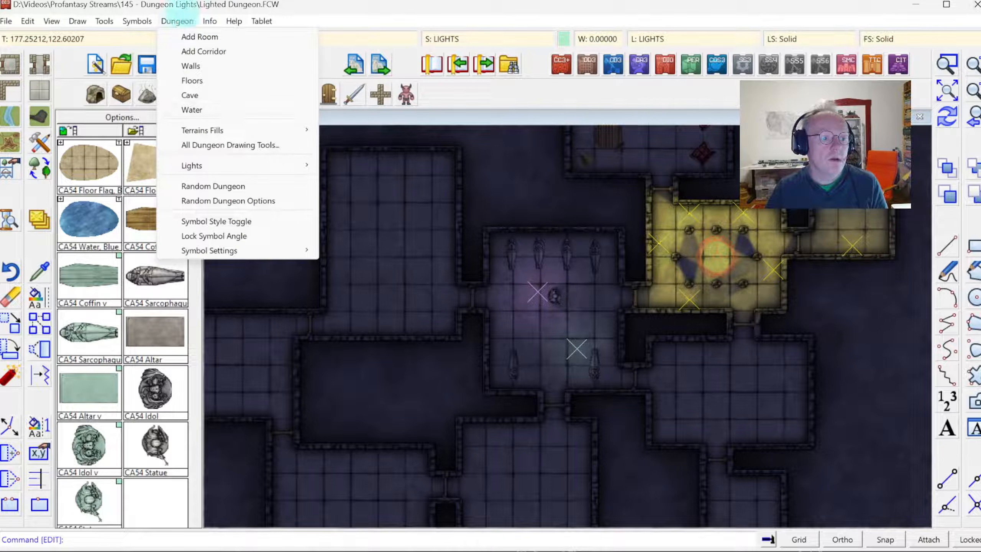
pyautogui.moveTo(212, 163)
pyautogui.click(347, 193)
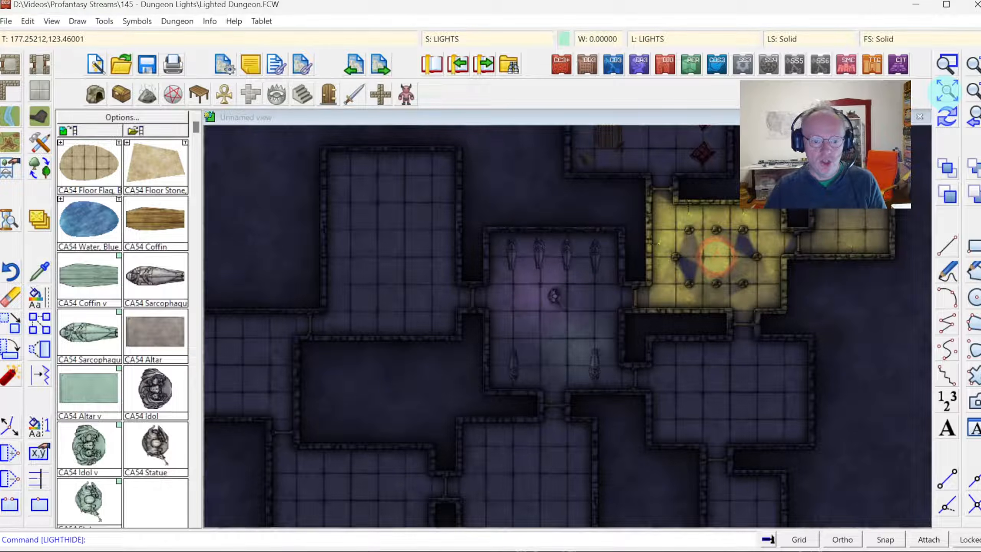
# Step: Examine the whole dungeon map, the unlit room southeast of the central room, and the lit northeastern rooms
pyautogui.click(947, 91)
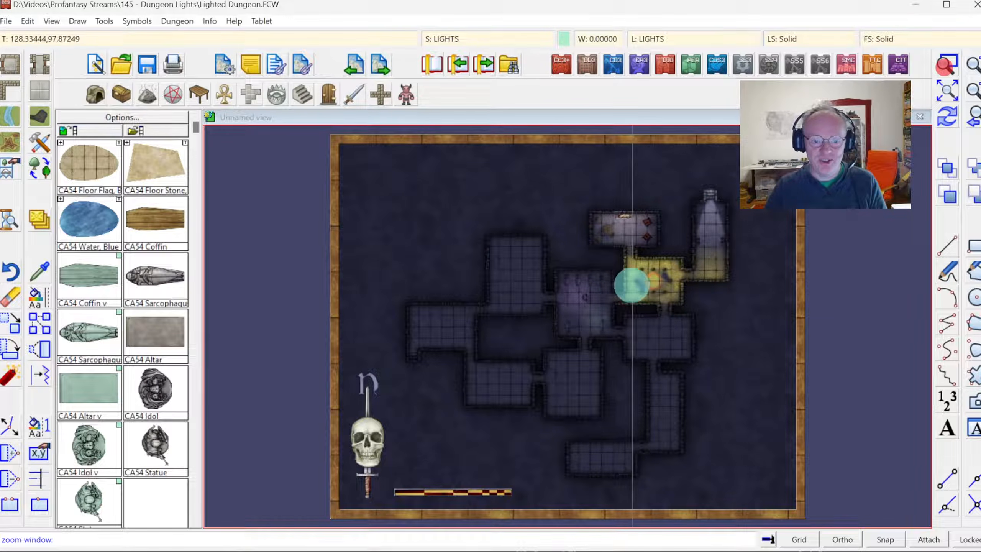
pyautogui.click(599, 300)
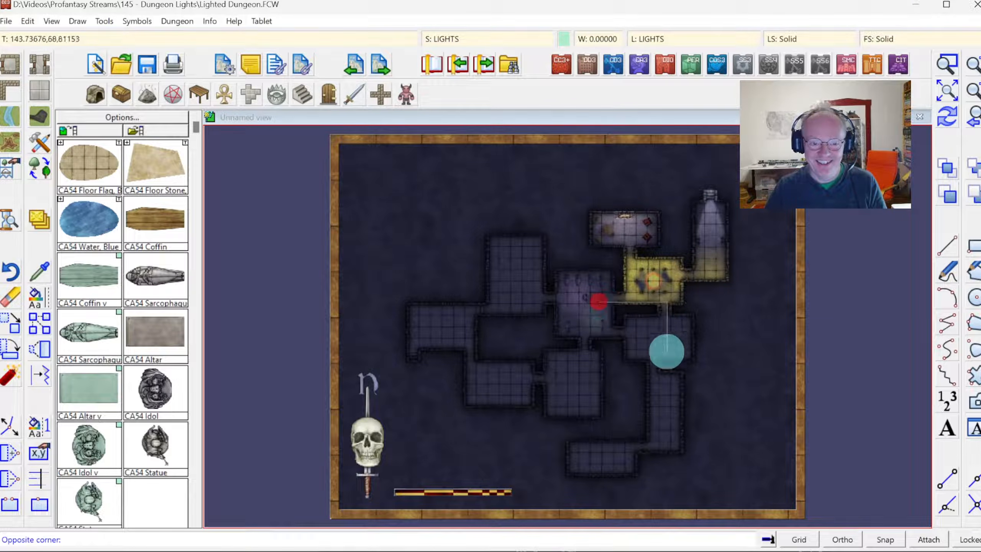
pyautogui.click(709, 383)
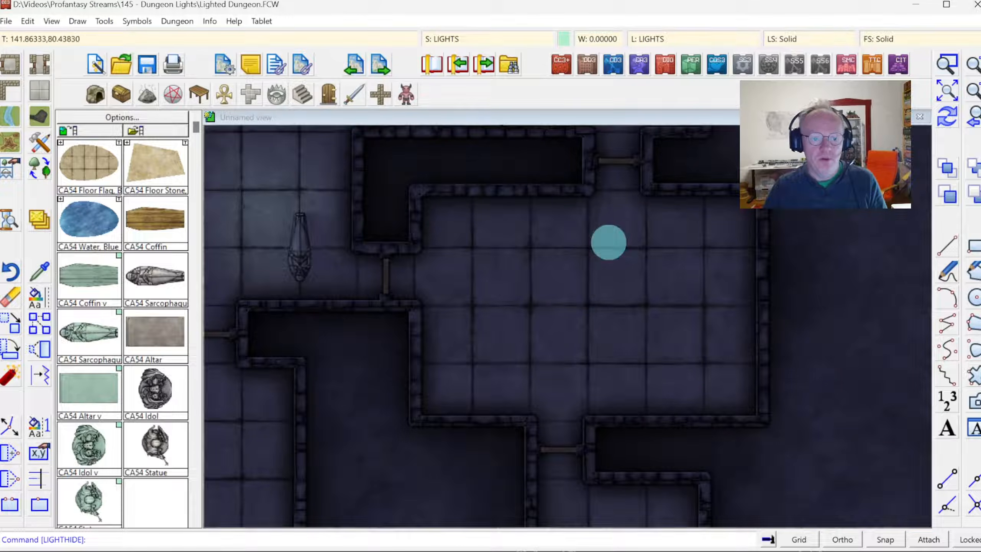
pyautogui.click(946, 89)
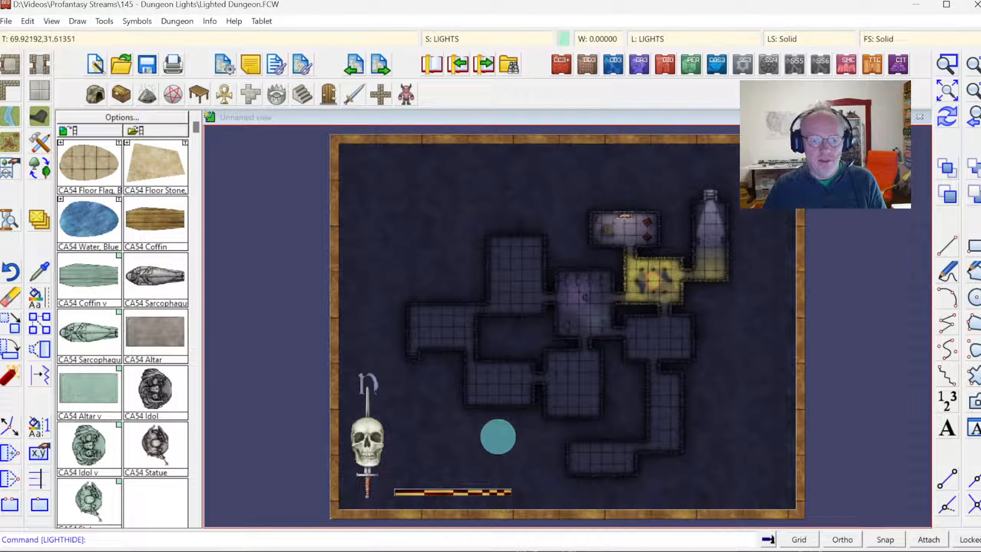
pyautogui.click(946, 64)
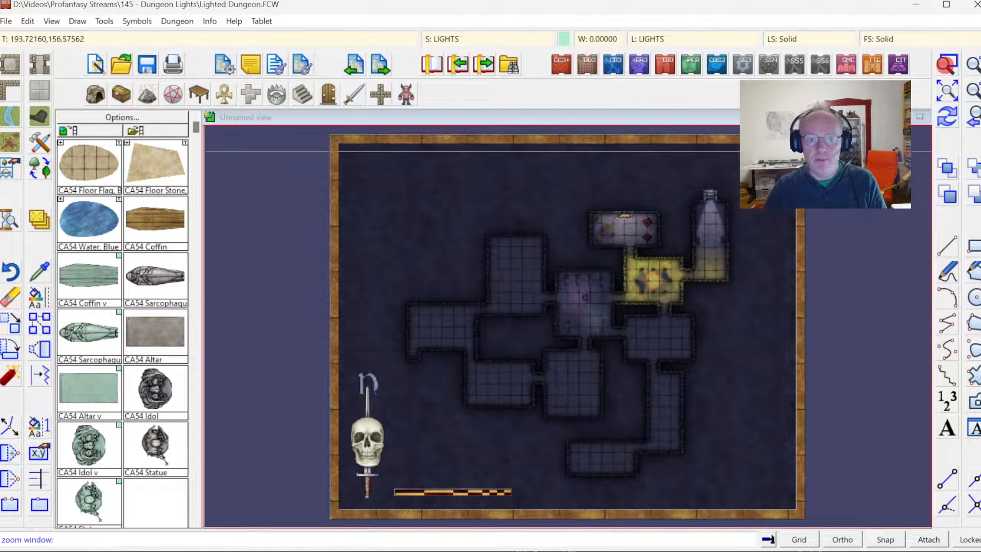
pyautogui.click(553, 173)
pyautogui.click(751, 339)
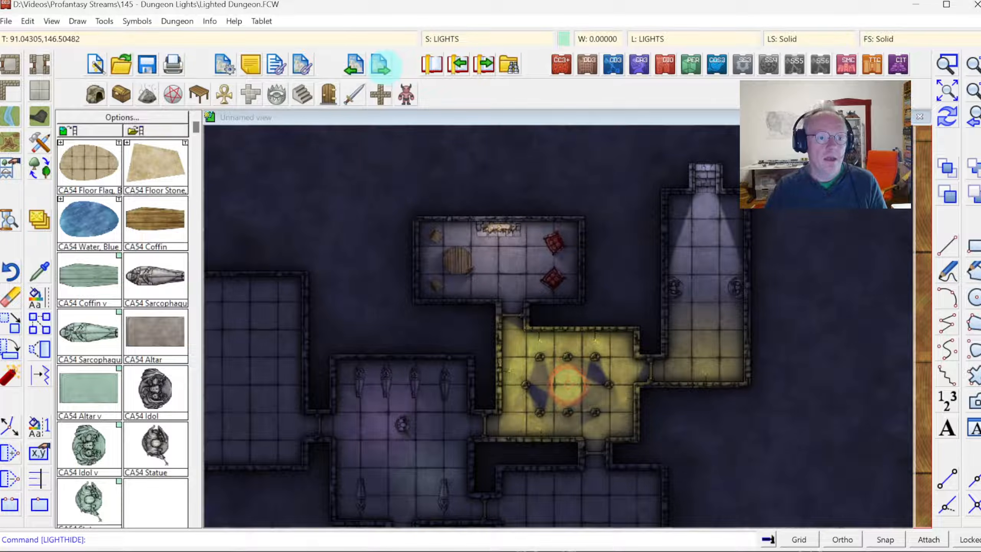
# Step: Set the global sun's shadow transparency to 0
pyautogui.rightClick(10, 218)
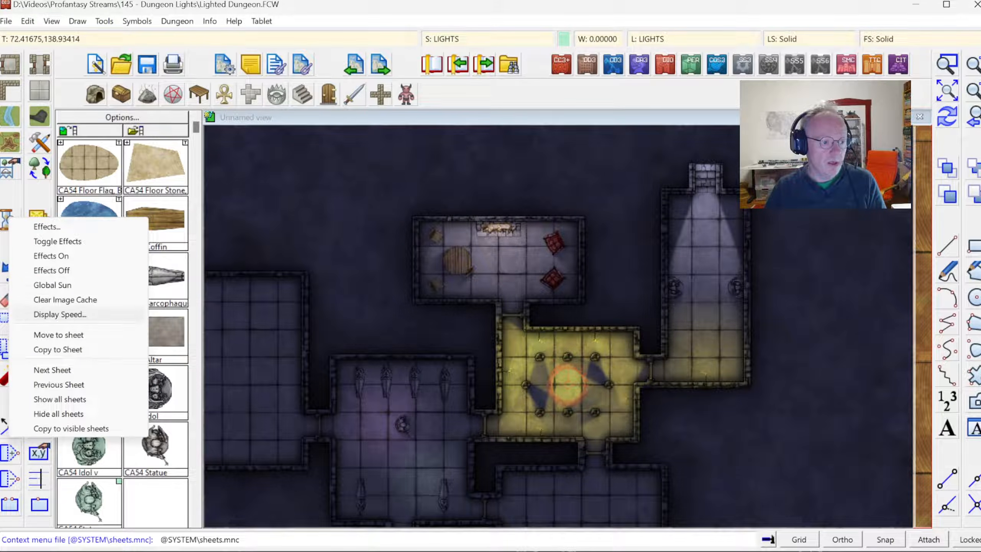
pyautogui.click(43, 284)
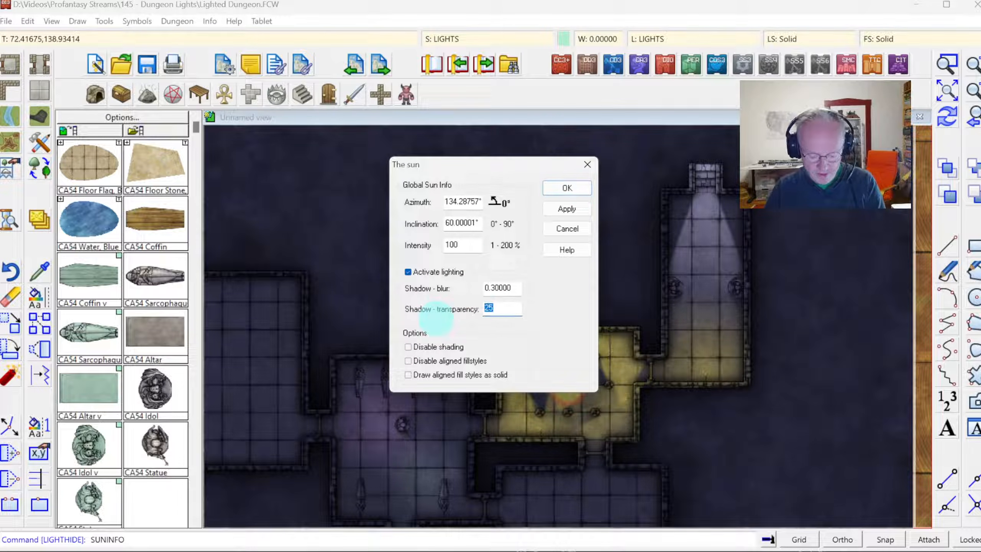
pyautogui.click(574, 187)
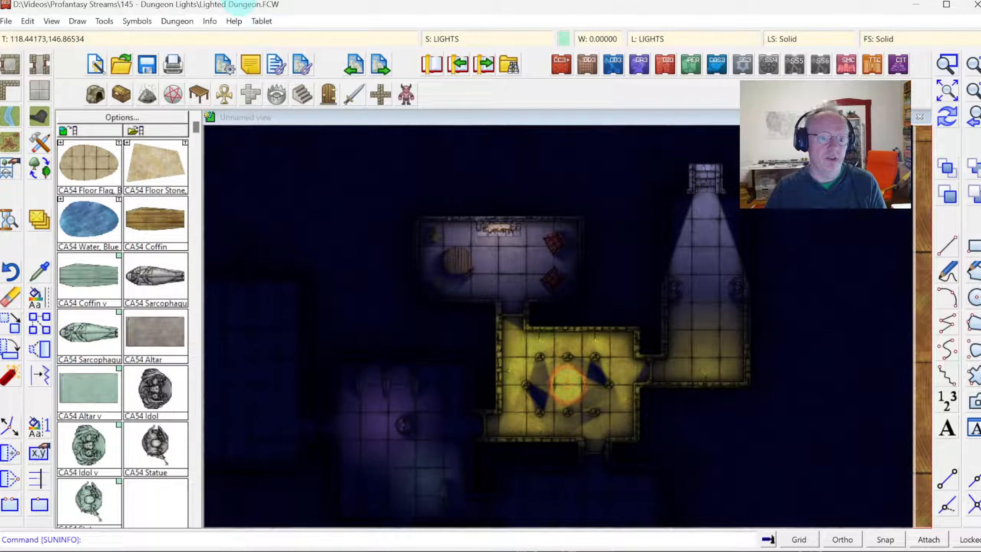
# Step: Turn off "Shadow Color is ambient light" in the Wall Shadow, Point Light Finalize effect of the LIGHTING END sheet
pyautogui.click(136, 21)
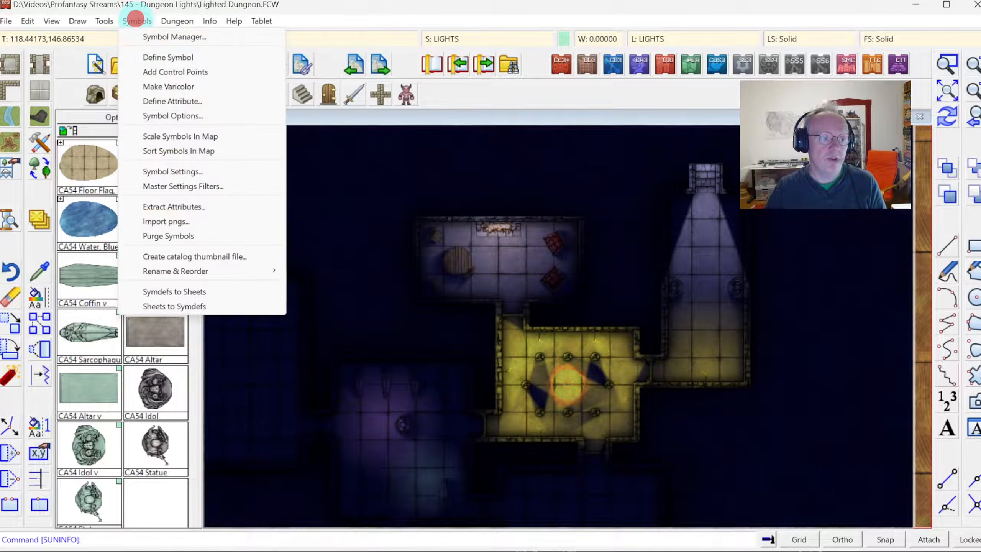
pyautogui.moveTo(177, 21)
pyautogui.click(472, 41)
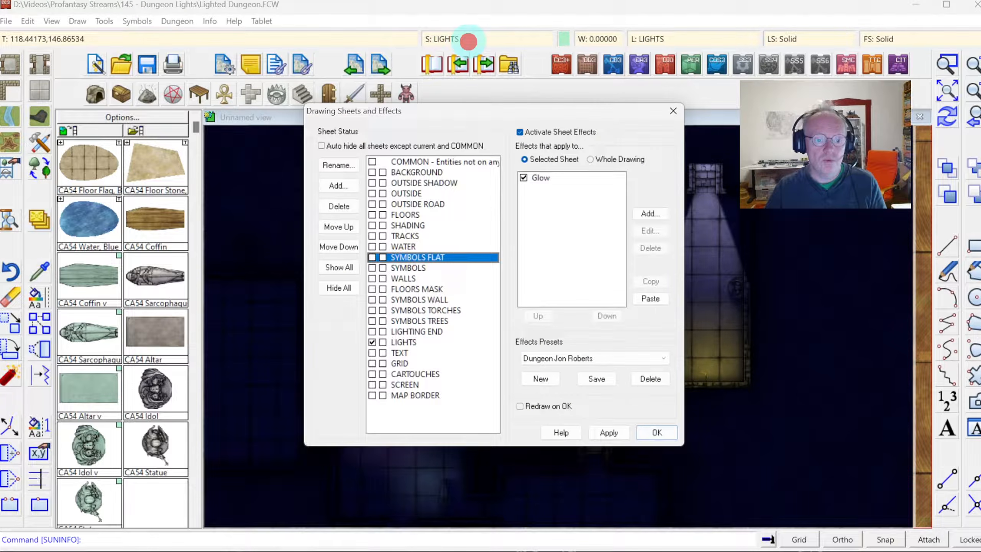
pyautogui.click(430, 332)
pyautogui.click(556, 177)
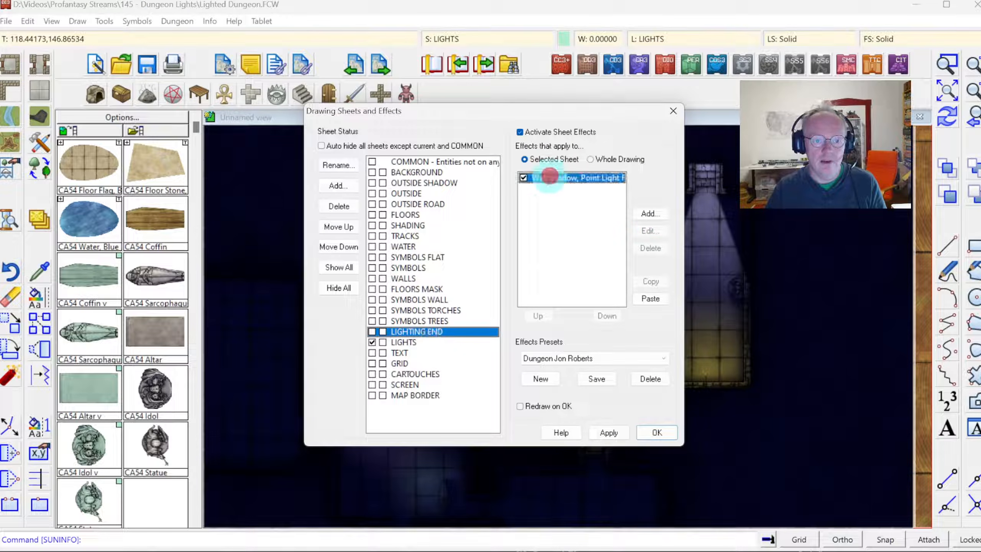
pyautogui.click(650, 231)
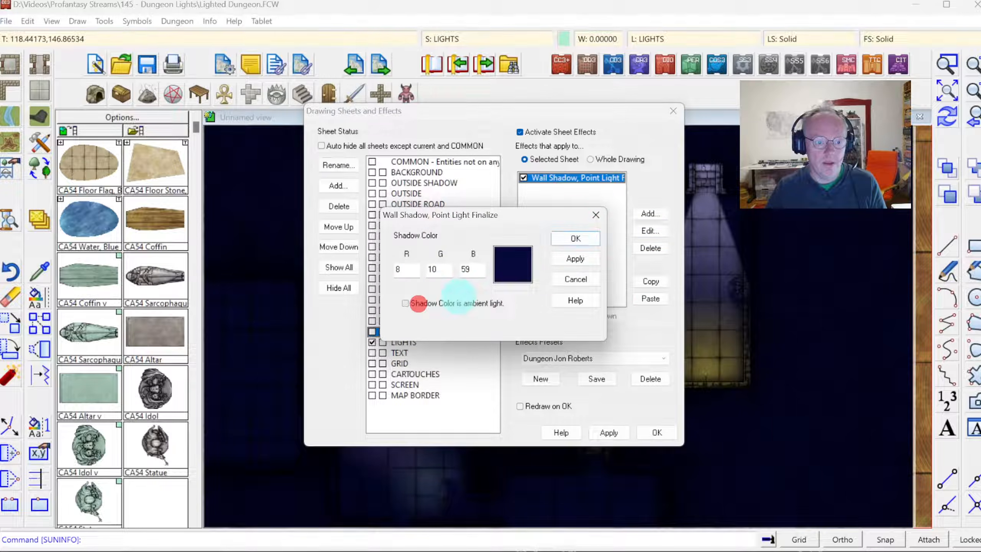
pyautogui.click(578, 237)
pyautogui.click(656, 433)
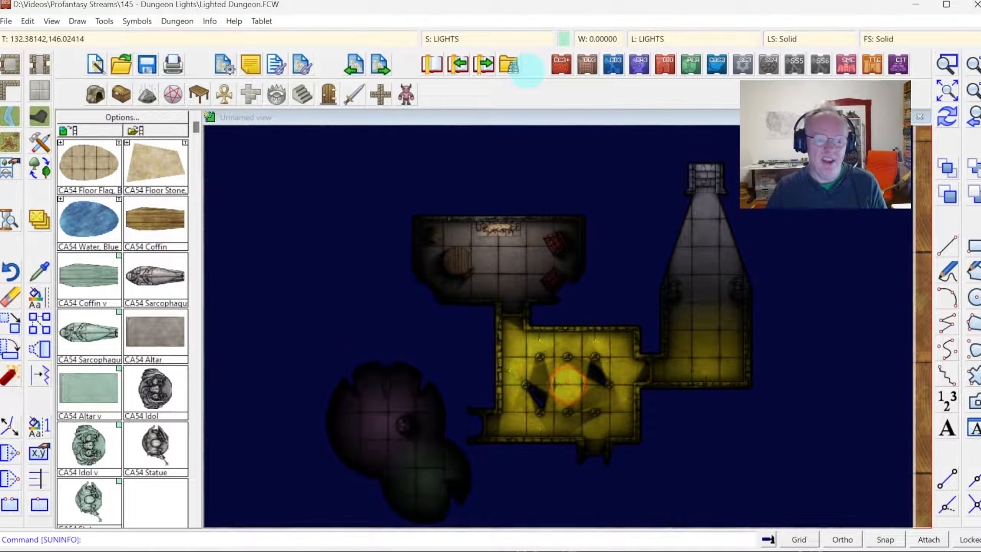
# Step: Set the shadow color of the LIGHTING END sheet's Wall Shadow, Point Light Finalize effect to black
pyautogui.click(563, 39)
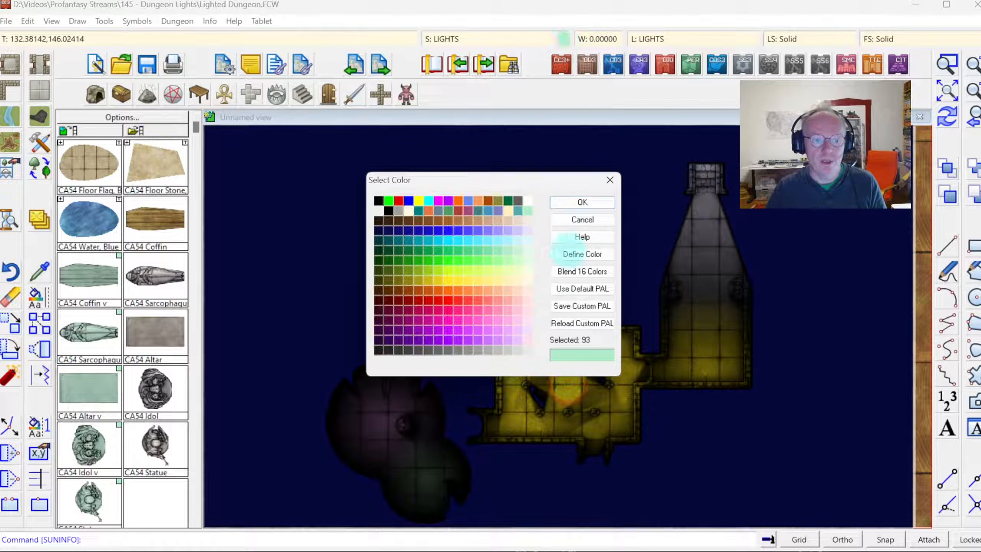
pyautogui.click(465, 39)
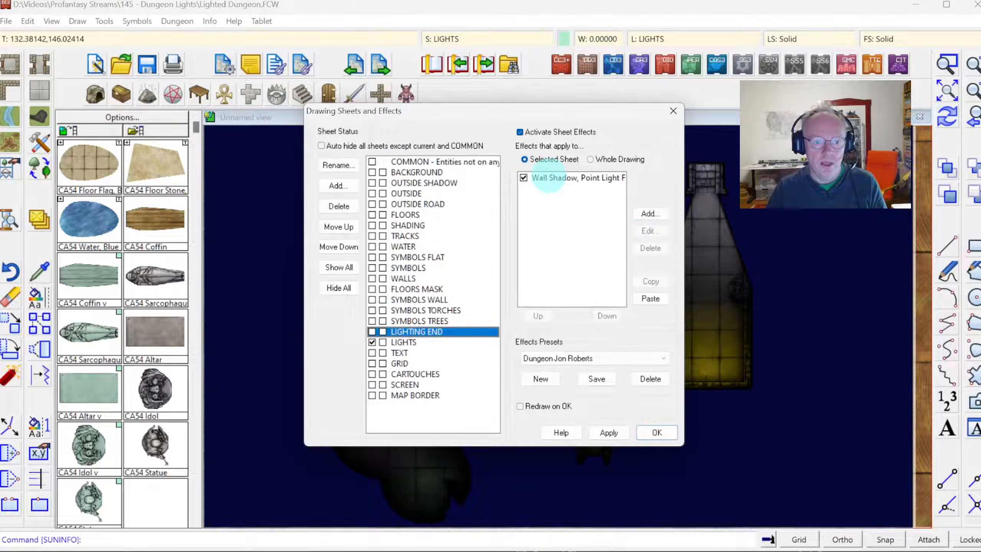
pyautogui.click(549, 177)
pyautogui.click(649, 231)
pyautogui.click(502, 262)
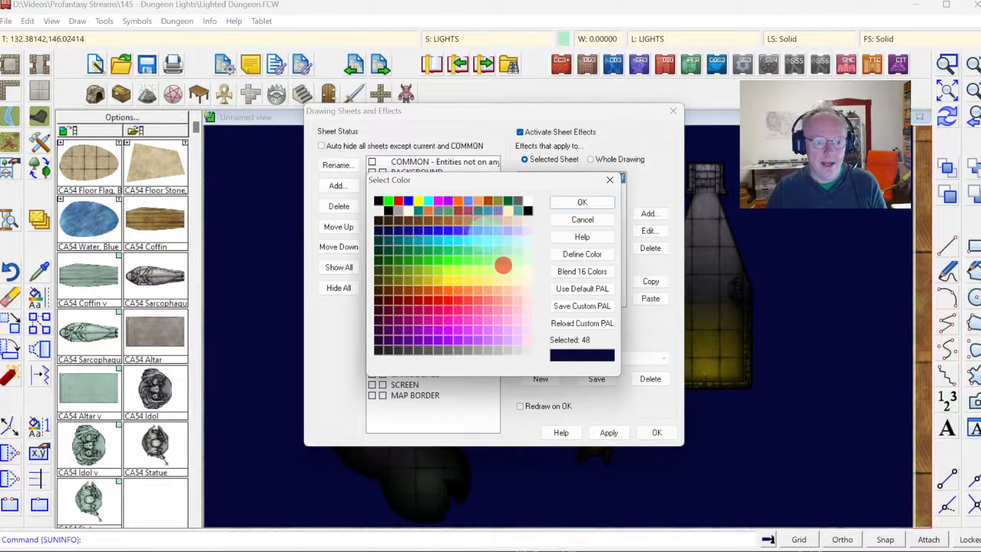
pyautogui.click(378, 199)
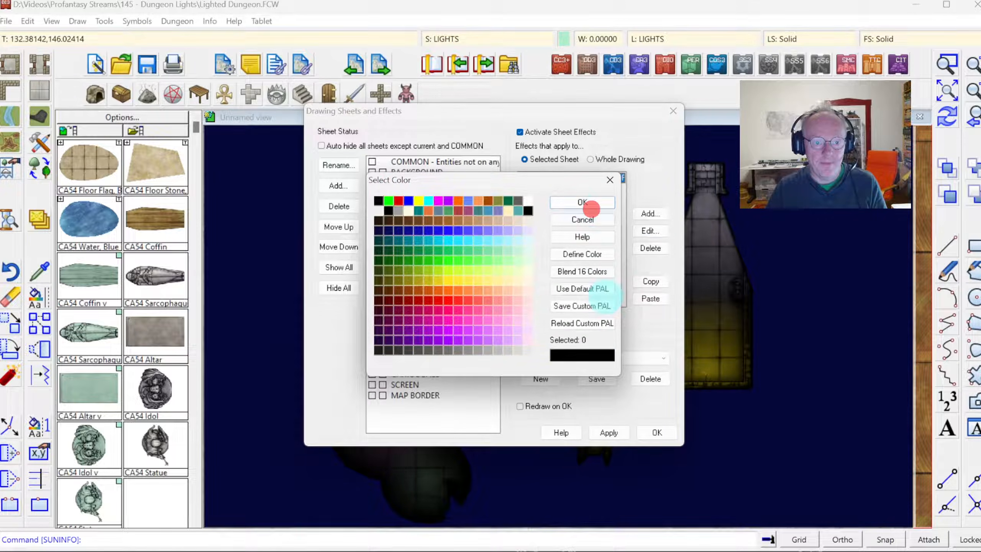
pyautogui.click(580, 204)
pyautogui.click(578, 237)
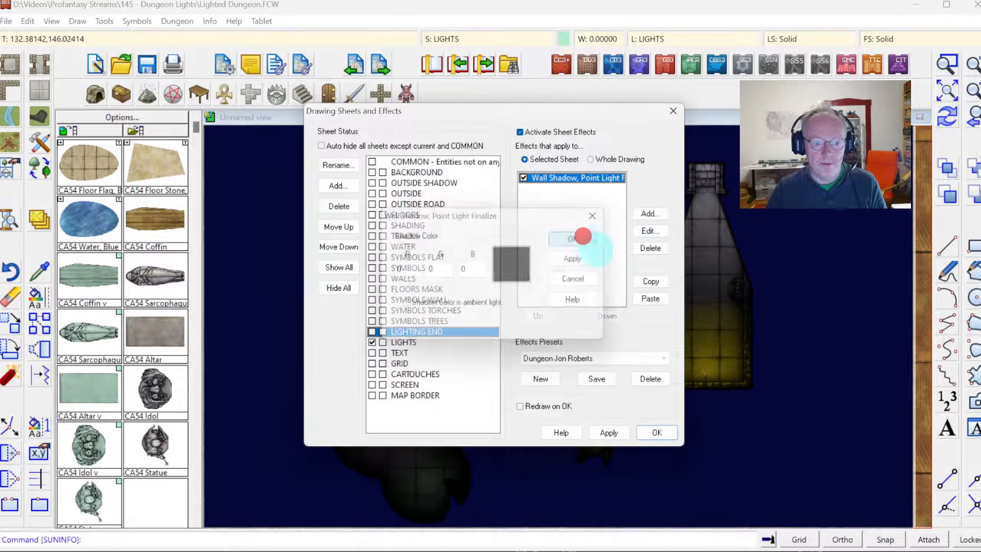
pyautogui.click(655, 431)
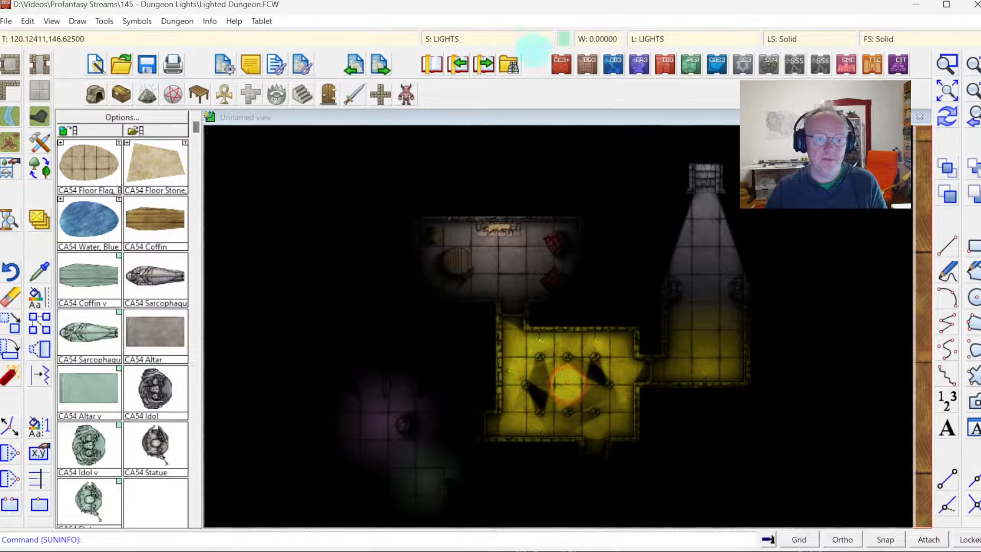
# Step: Set the LIGHTING END sheet's Wall Shadow, Point Light Finalize shadow color to dark blue, palette color 48
pyautogui.click(459, 39)
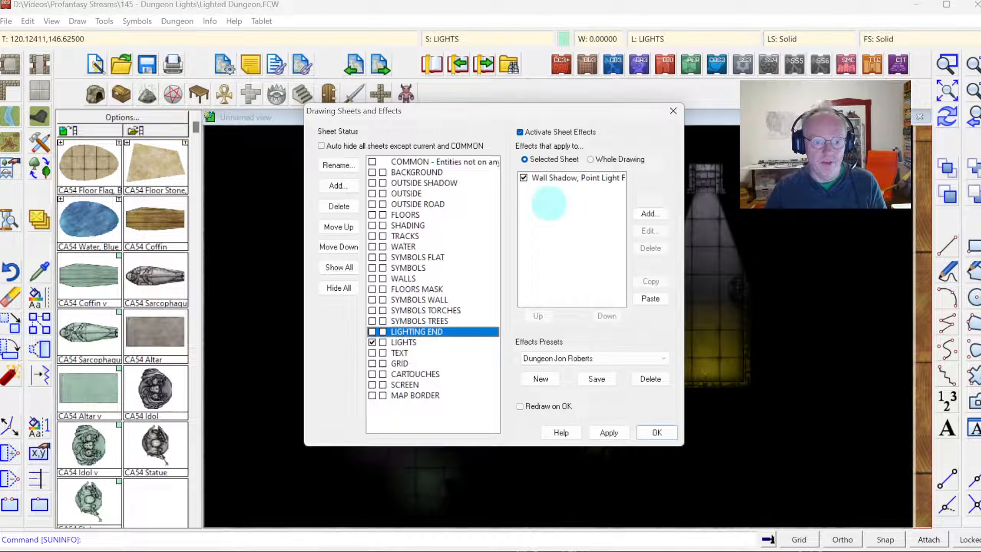
pyautogui.click(537, 177)
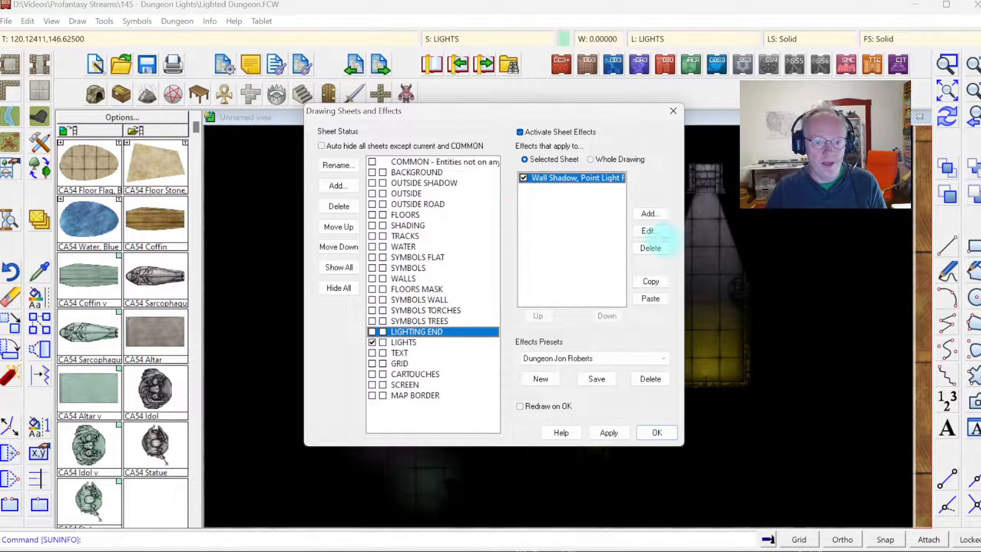
pyautogui.click(656, 231)
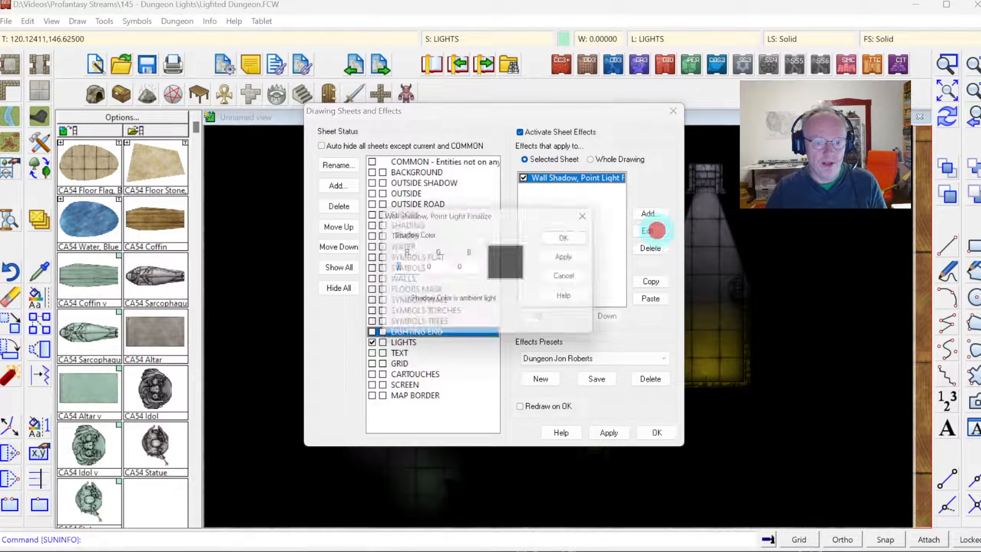
pyautogui.click(512, 265)
pyautogui.click(379, 229)
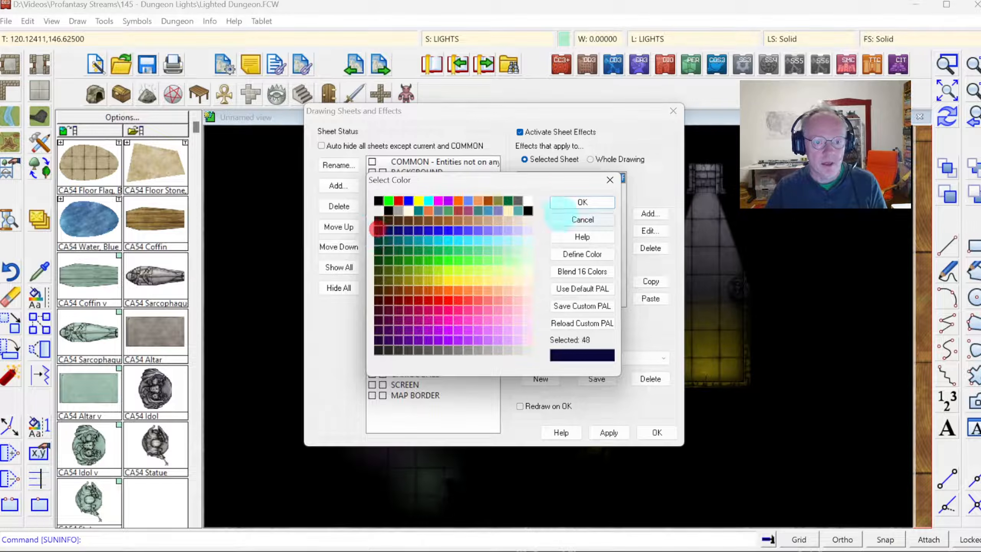
pyautogui.click(572, 203)
pyautogui.click(576, 234)
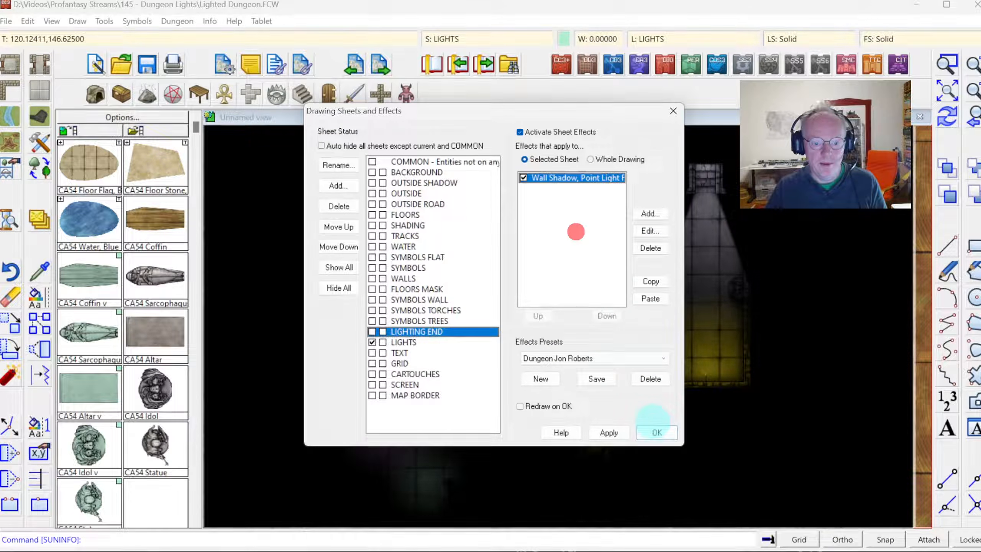
pyautogui.click(656, 432)
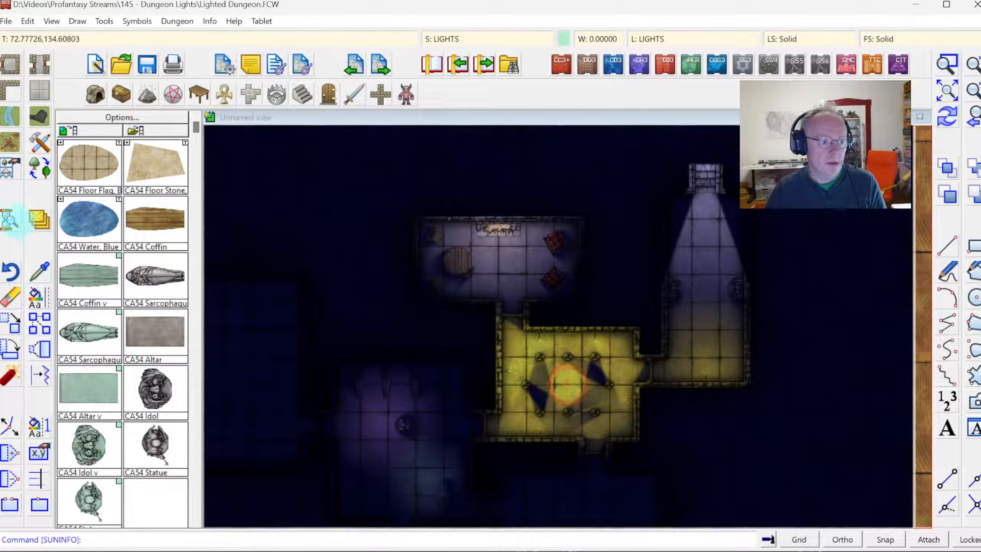
# Step: Set the global sun's shadow transparency to 20
pyautogui.rightClick(10, 220)
pyautogui.click(64, 288)
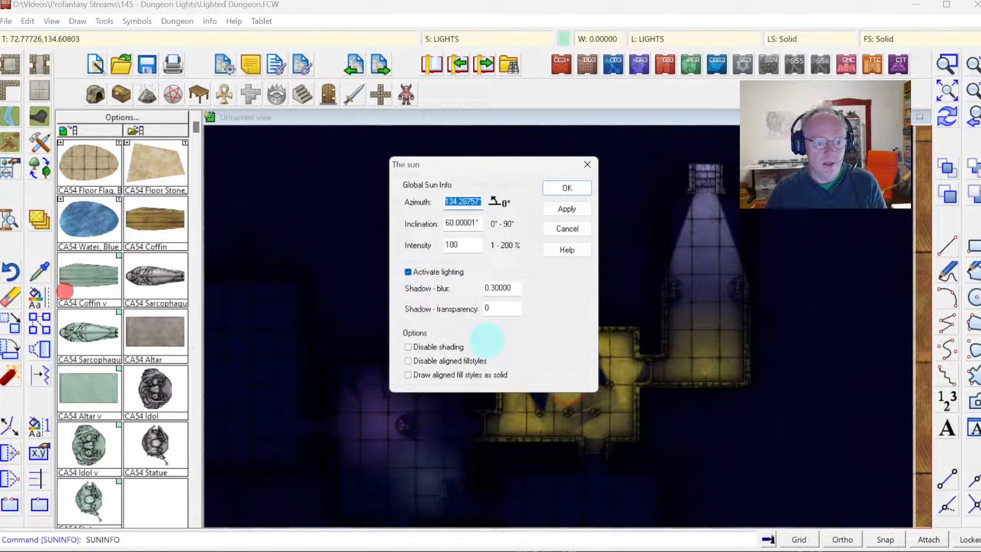
pyautogui.doubleClick(502, 310)
pyautogui.write('2')
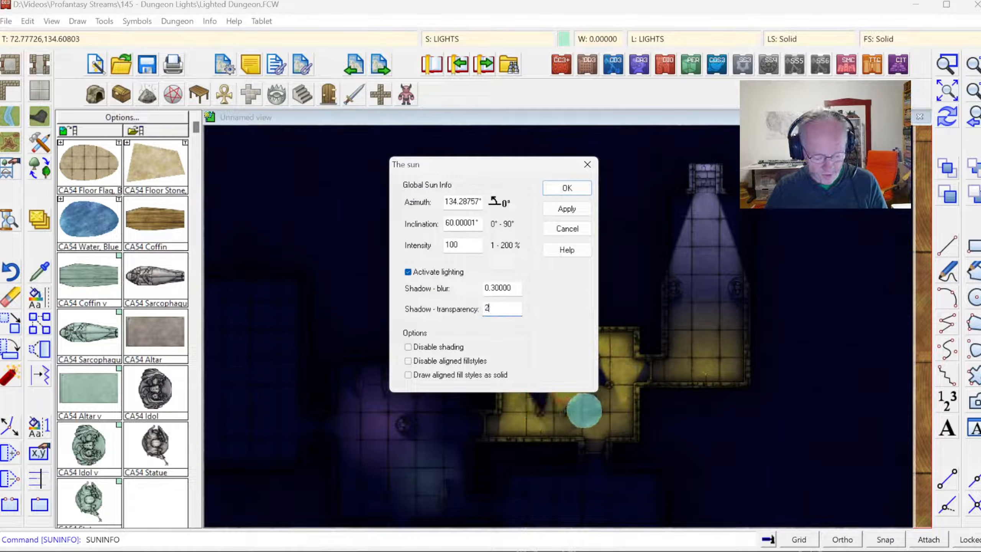
pyautogui.write('5')
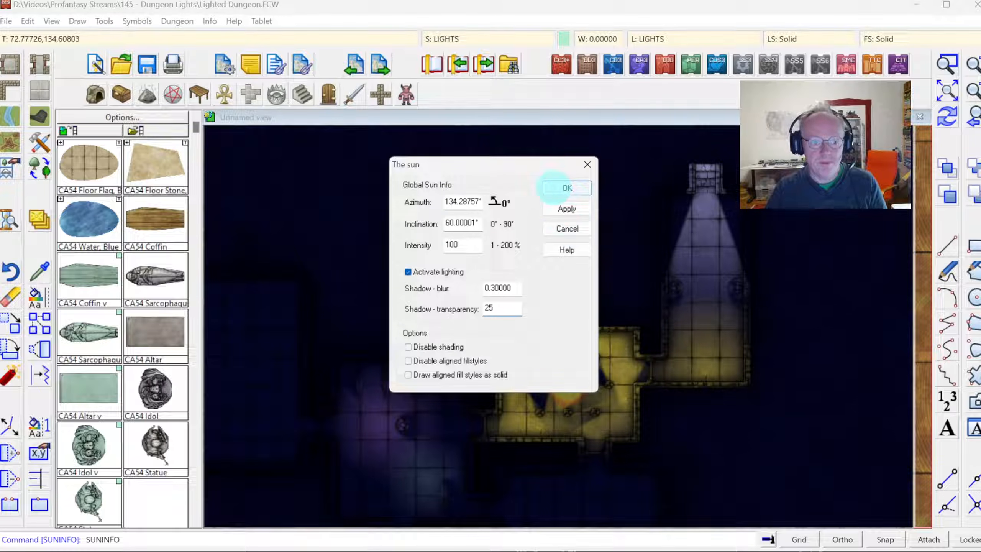
pyautogui.write('0')
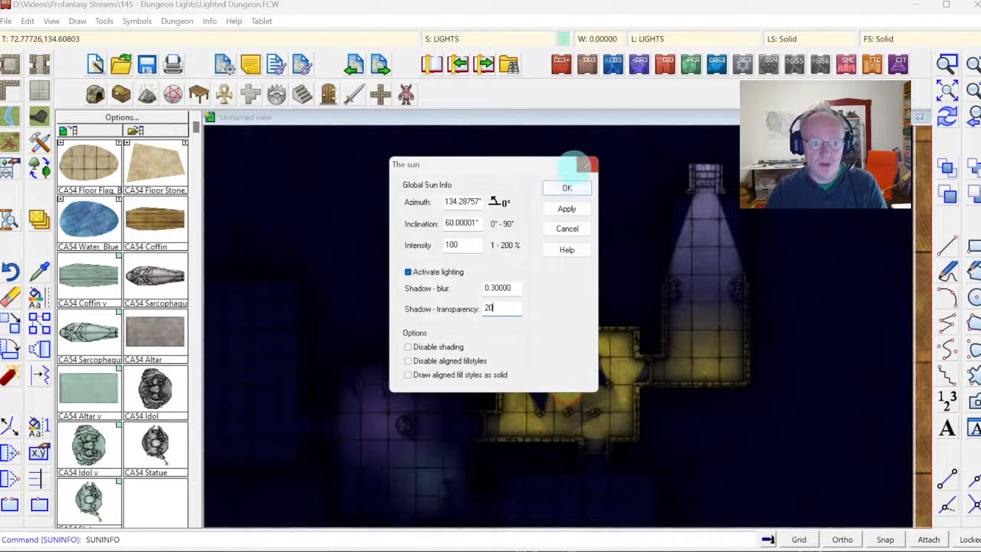
pyautogui.click(566, 187)
pyautogui.click(567, 188)
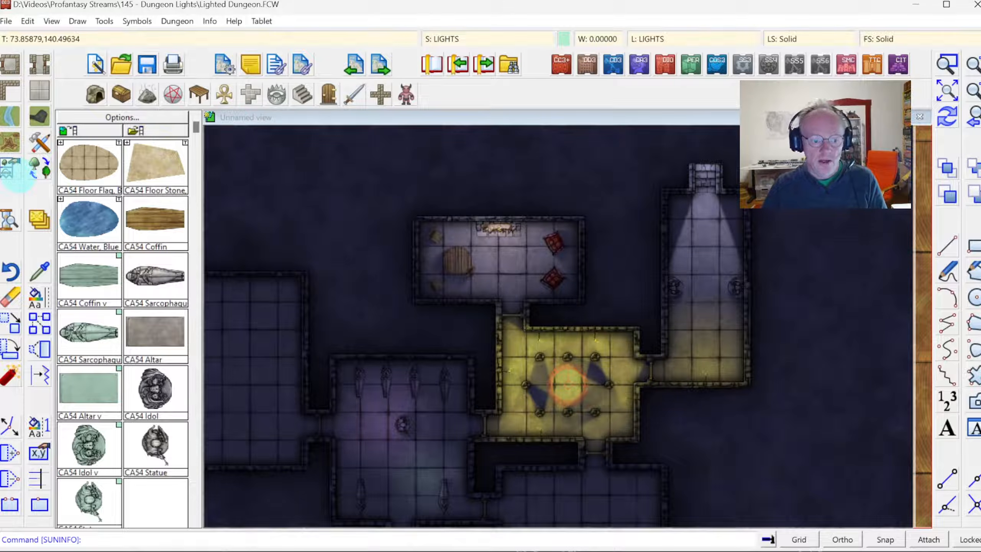
# Step: Open the CA54 Torch symbol definition for editing in its own window over the map
pyautogui.click(947, 92)
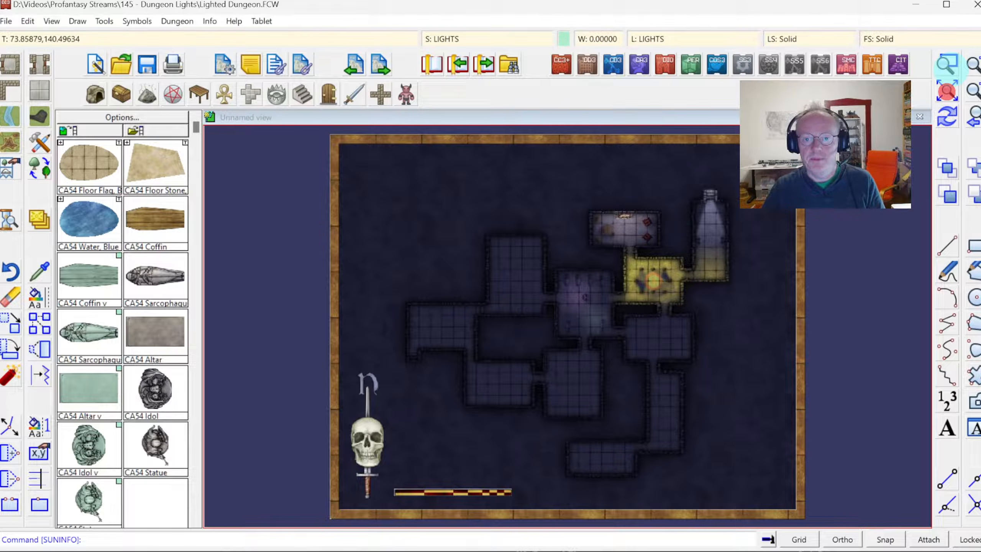
pyautogui.click(947, 64)
pyautogui.click(567, 280)
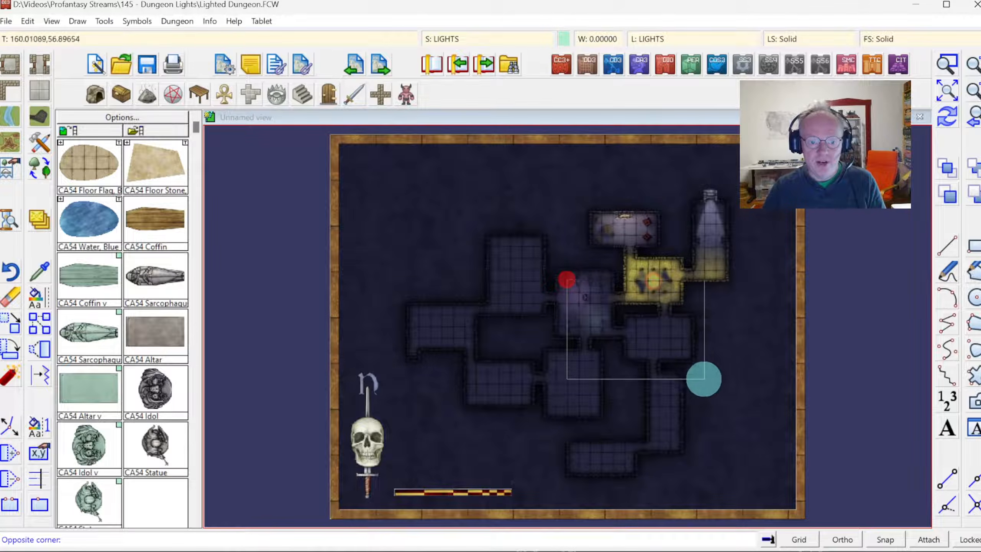
pyautogui.click(714, 385)
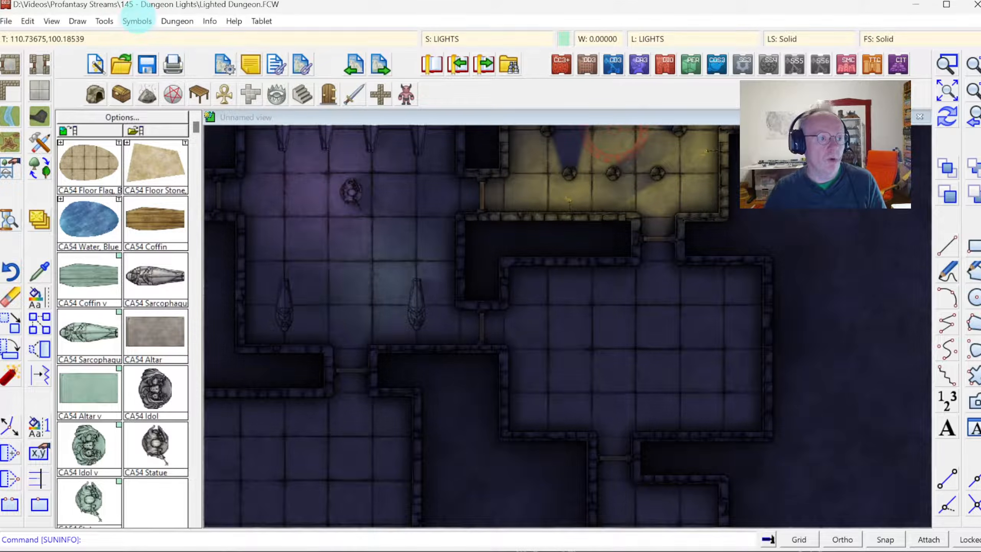
pyautogui.click(136, 21)
pyautogui.click(174, 37)
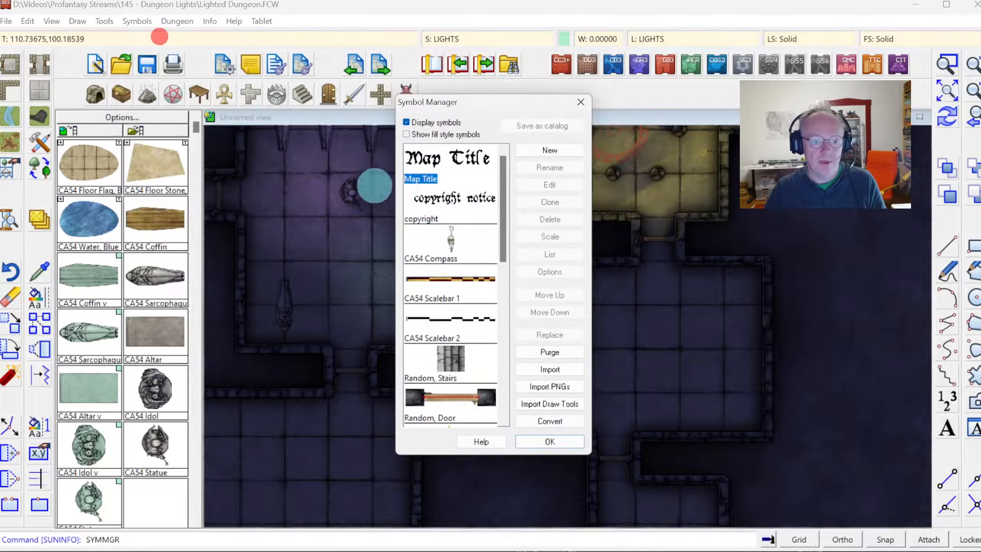
pyautogui.moveTo(507, 177); pyautogui.dragTo(520, 233)
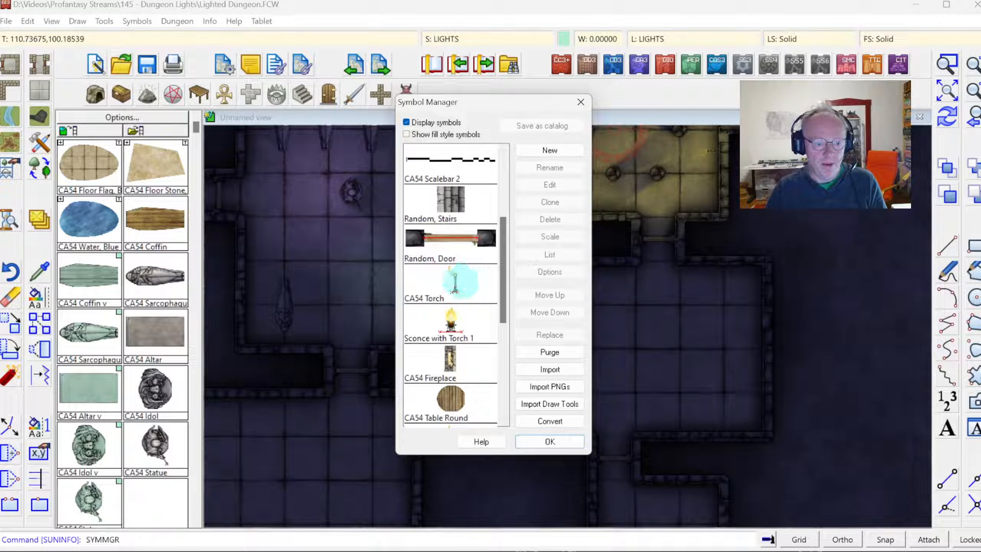
pyautogui.click(457, 283)
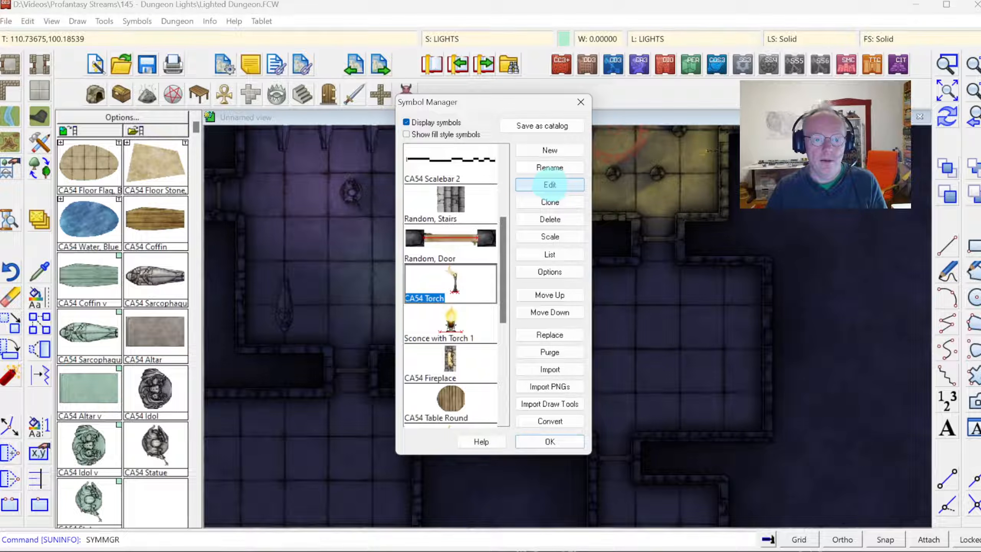
pyautogui.click(549, 185)
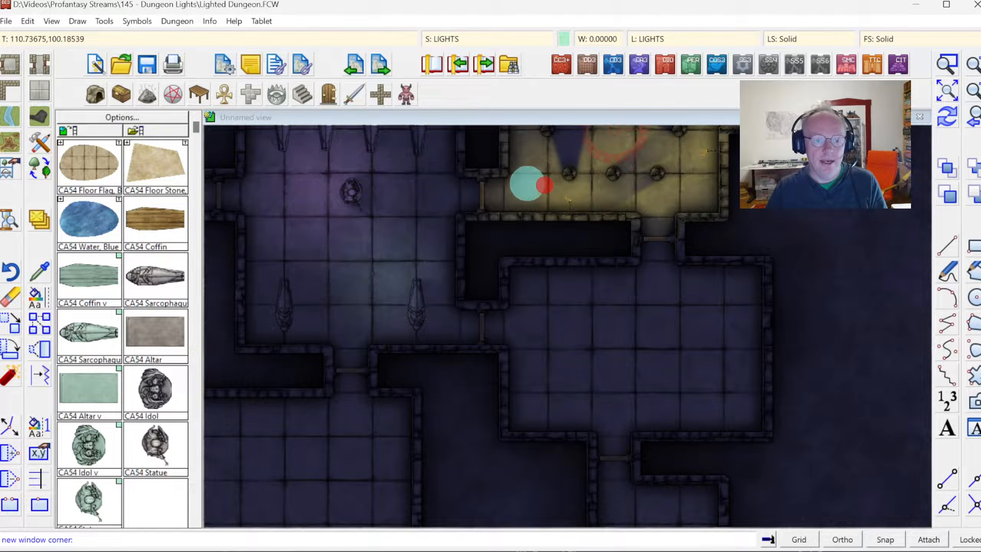
pyautogui.click(284, 134)
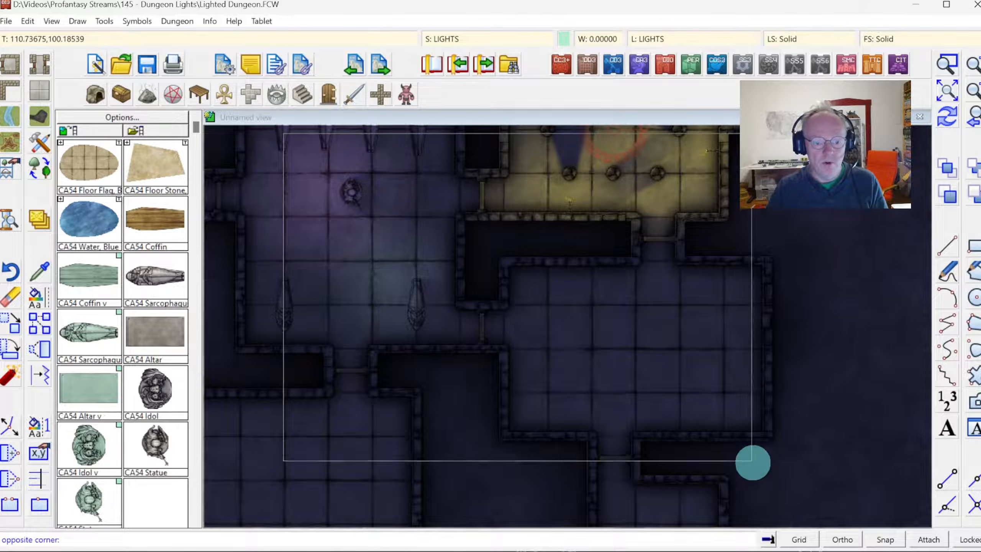
pyautogui.click(818, 503)
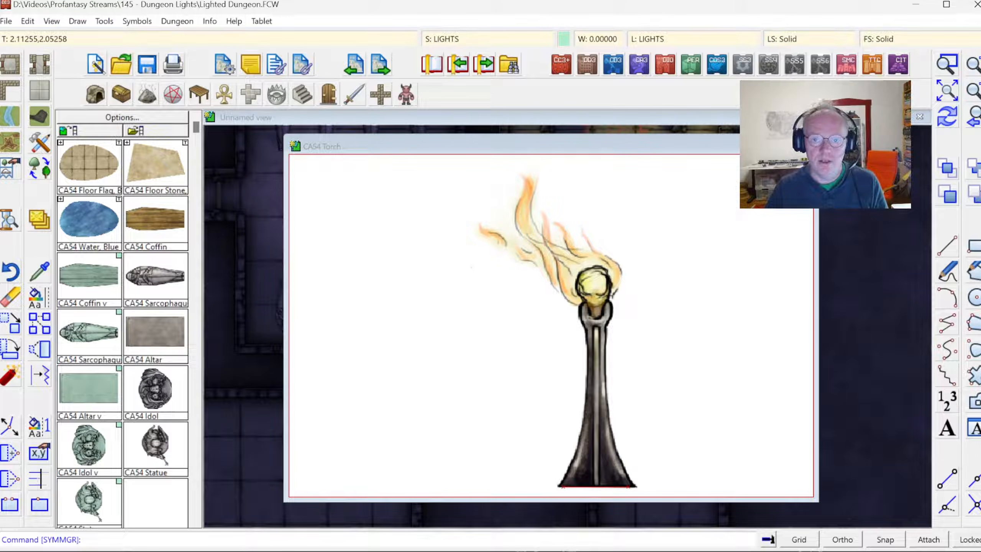
# Step: Add a full-circle light centred on the torch's burning head, pointing straight up at 90° with a radius of about 5.6
pyautogui.click(974, 90)
pyautogui.click(974, 89)
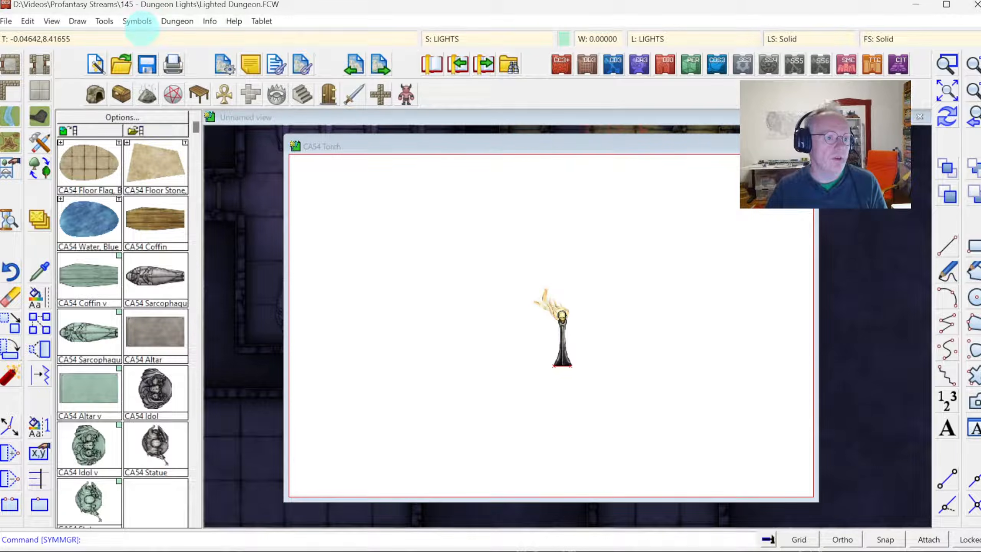
pyautogui.click(138, 21)
pyautogui.moveTo(160, 22)
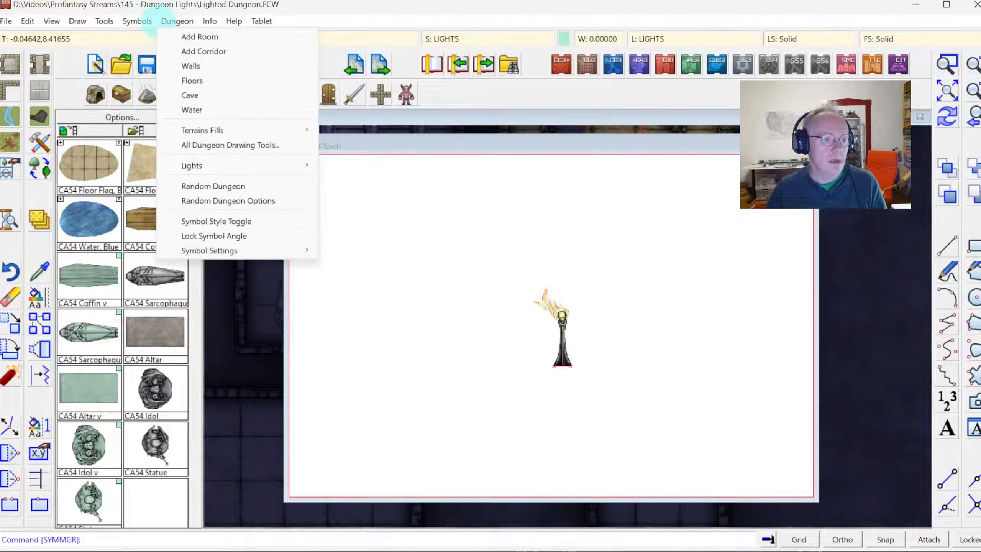
pyautogui.click(211, 167)
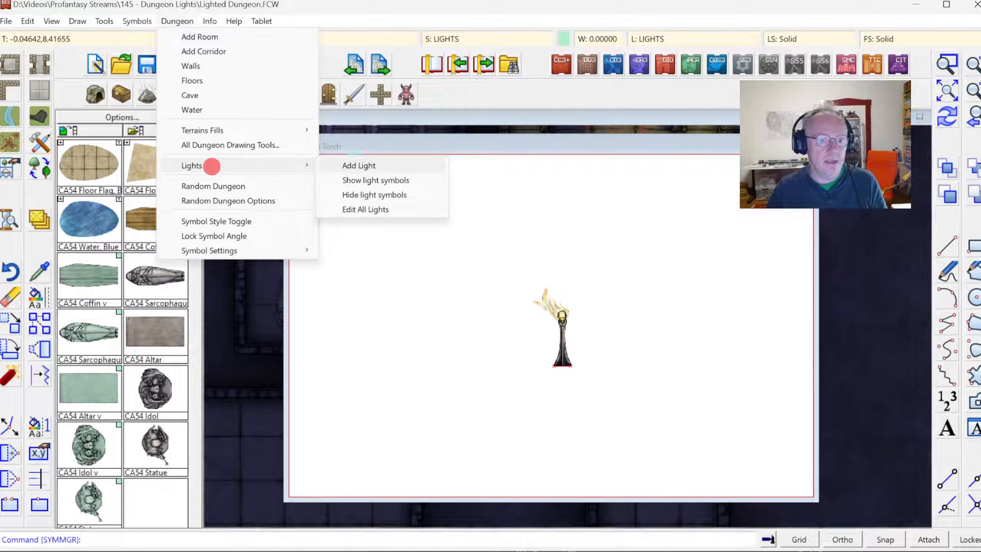
pyautogui.click(354, 167)
pyautogui.click(425, 216)
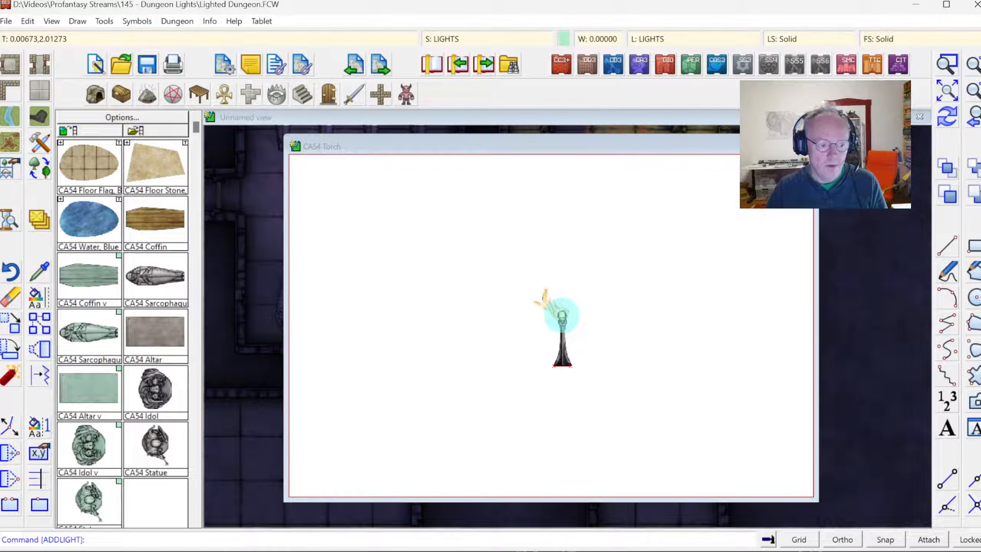
pyautogui.click(538, 297)
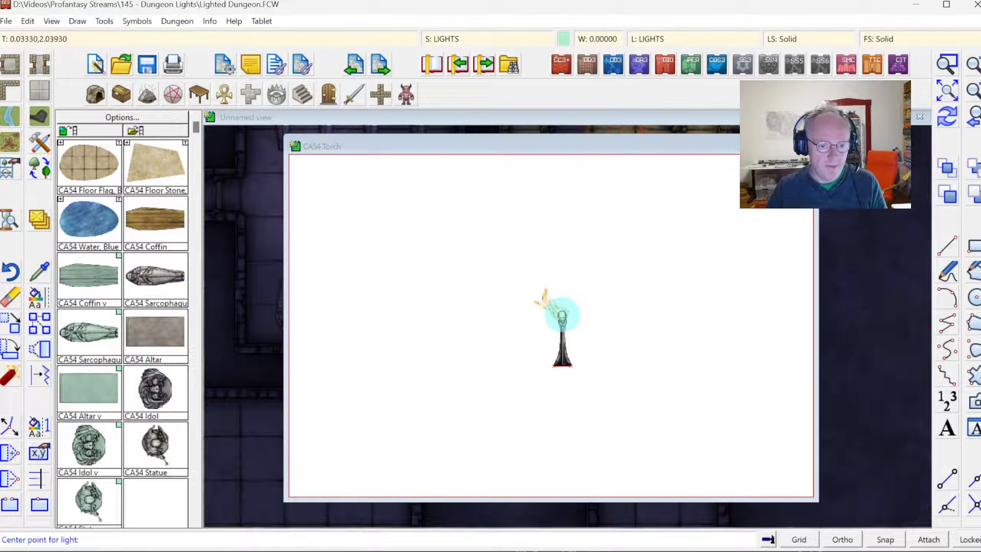
pyautogui.click(562, 315)
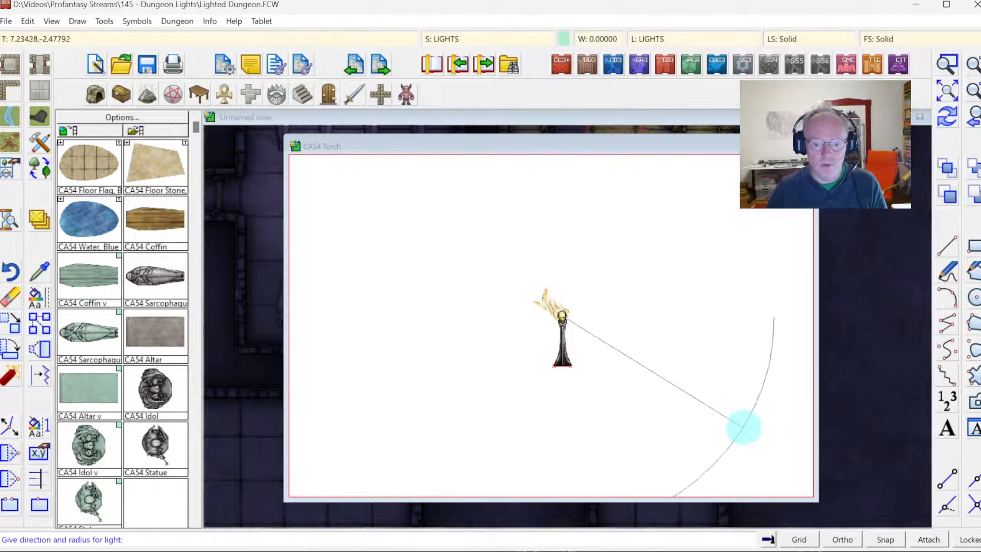
pyautogui.click(838, 540)
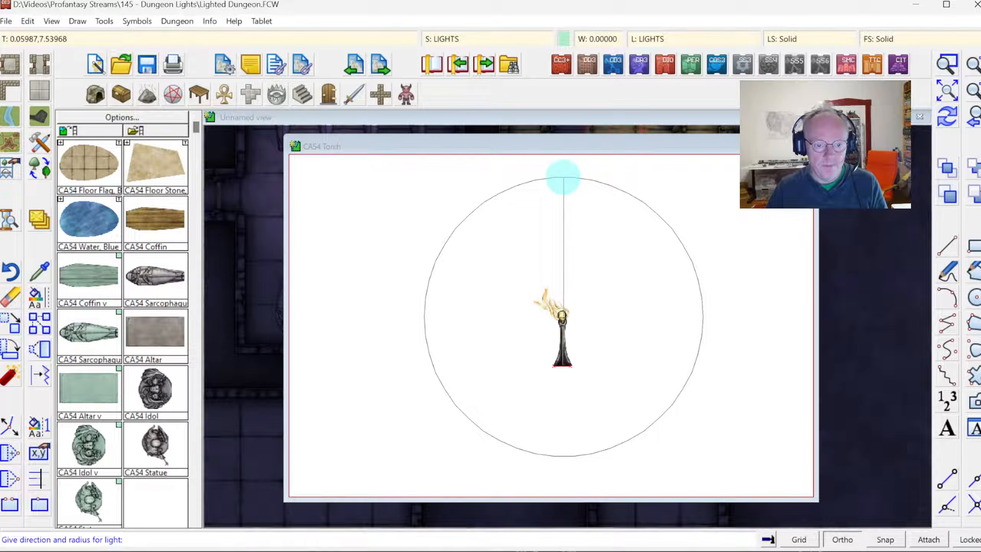
pyautogui.click(563, 177)
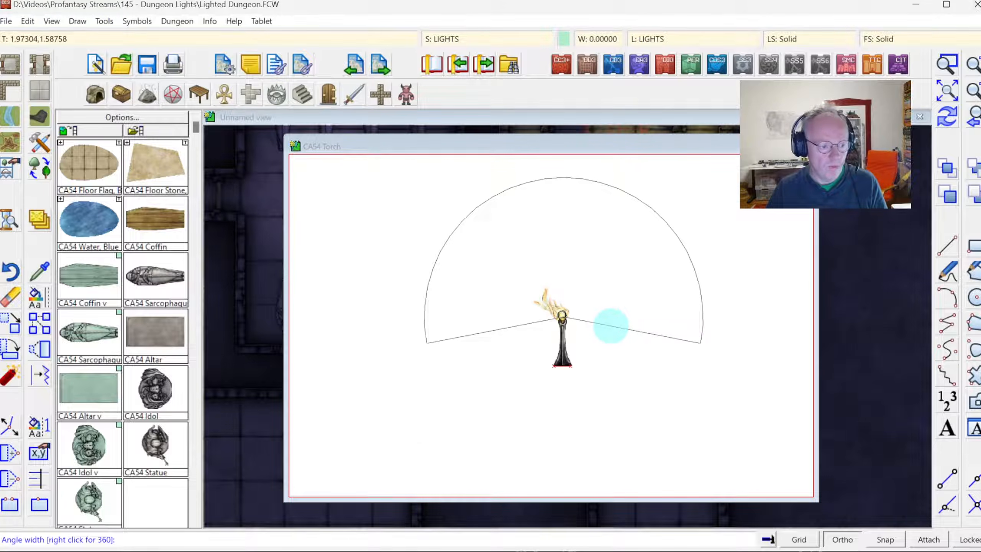
pyautogui.click(606, 326)
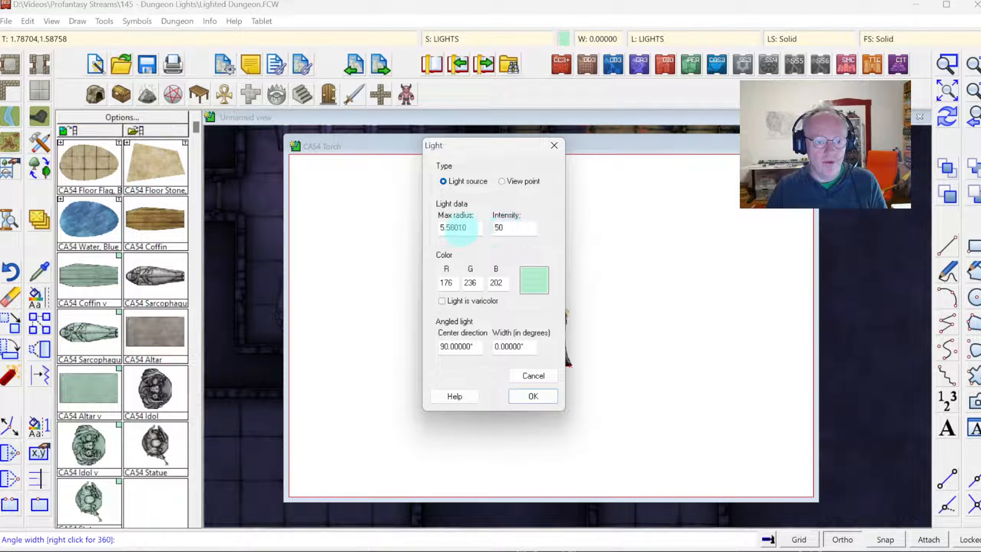
# Step: Set the torch light's max radius to 15 and intensity to 80, and make the light varicolor
pyautogui.doubleClick(465, 228)
pyautogui.write('15')
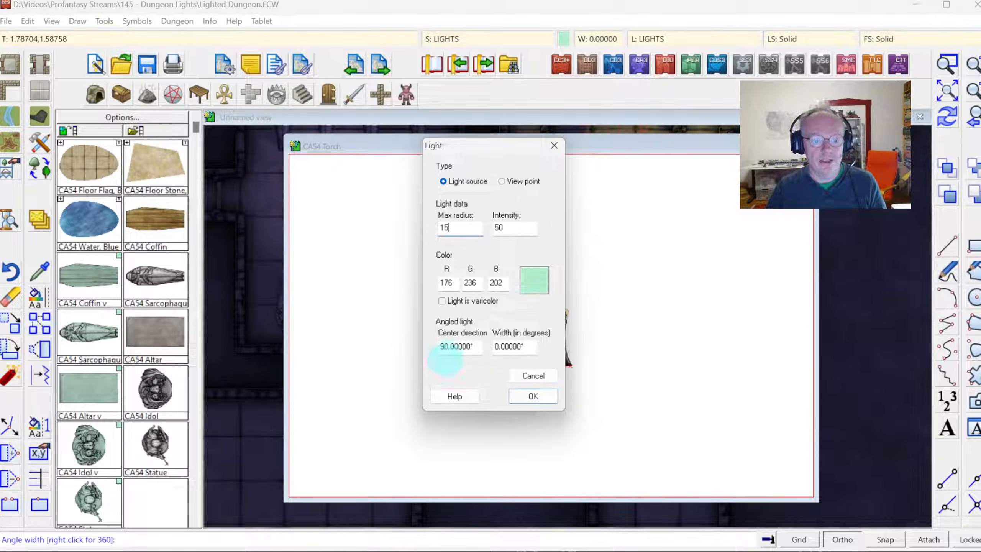
pyautogui.press('Tab')
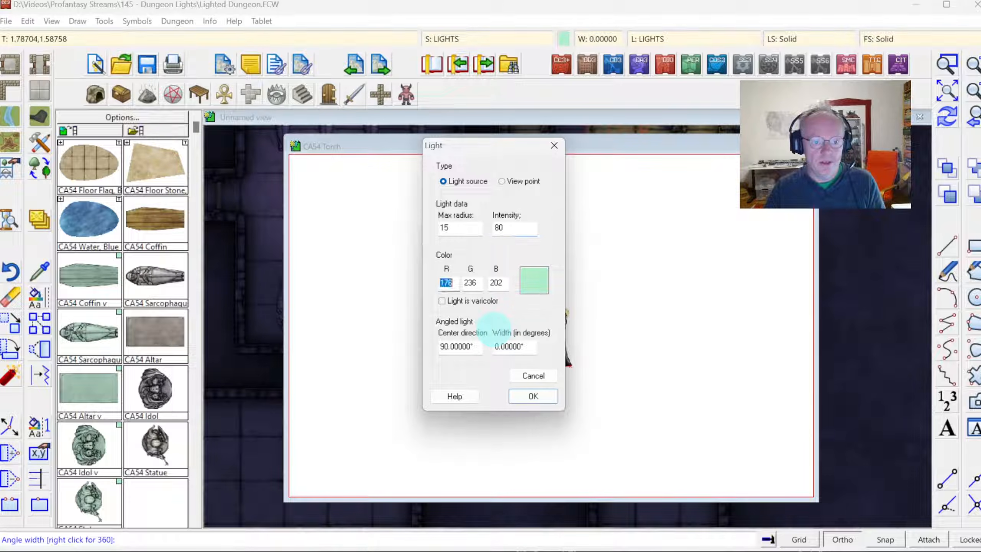
pyautogui.click(459, 301)
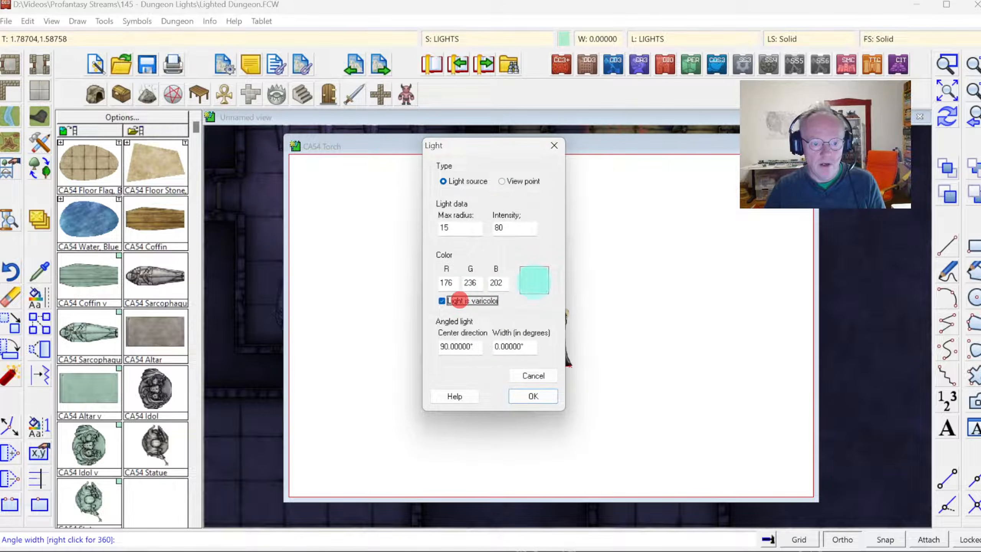
pyautogui.click(533, 279)
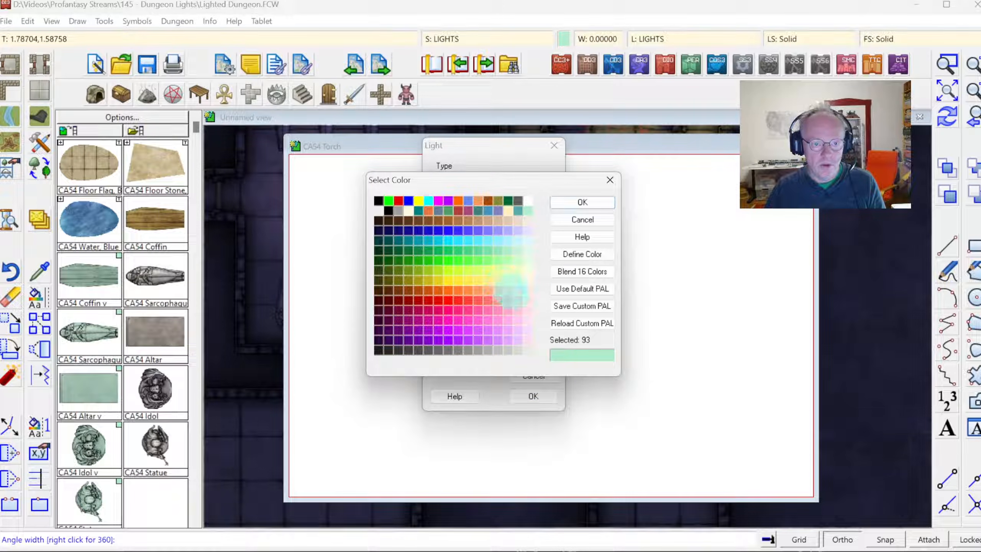
pyautogui.click(569, 203)
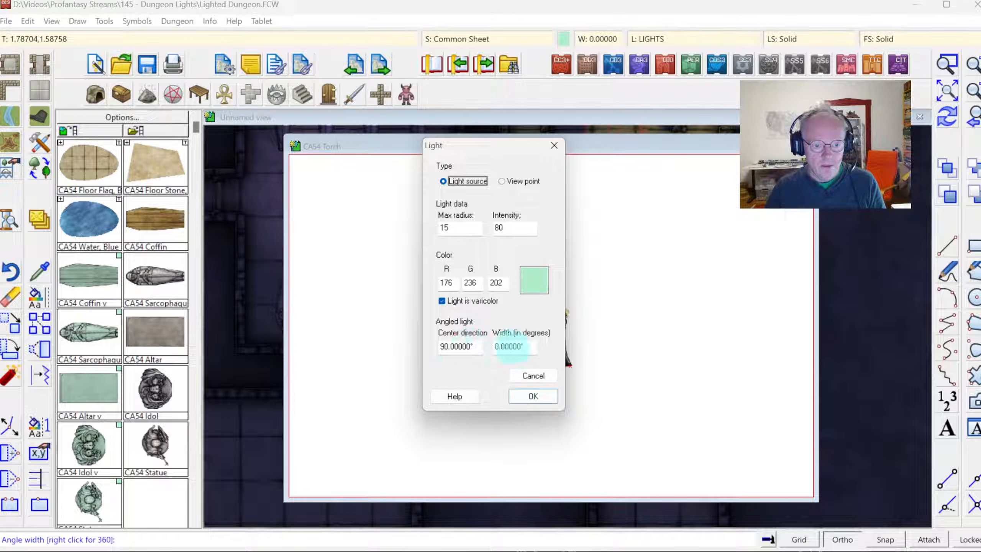
pyautogui.click(527, 396)
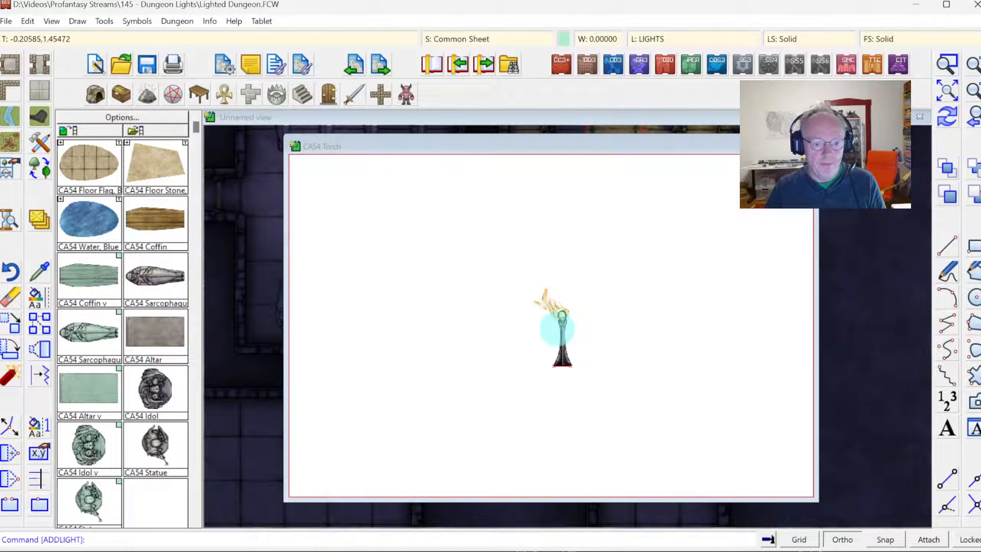
# Step: Show the light symbols while editing the CA54 Torch symbol
pyautogui.click(177, 21)
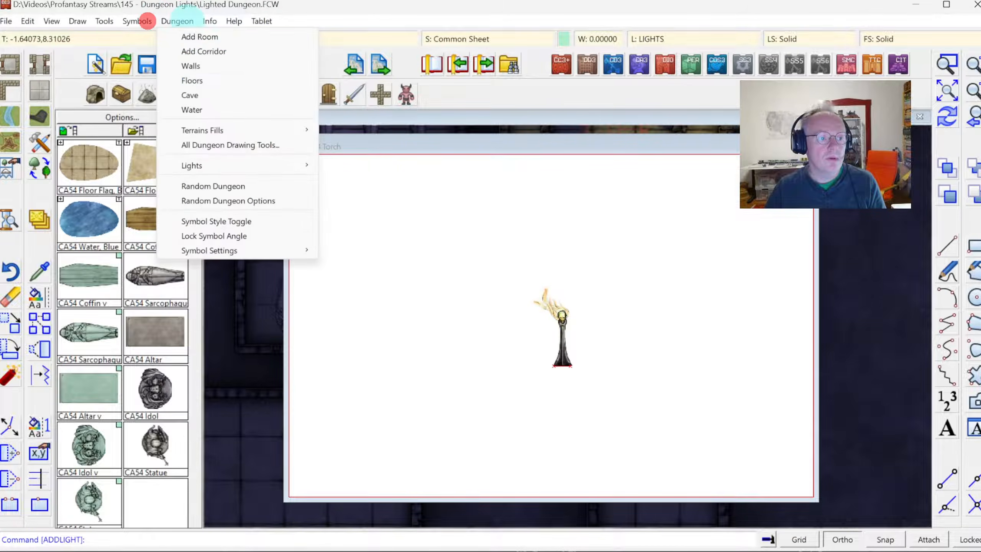
pyautogui.click(209, 166)
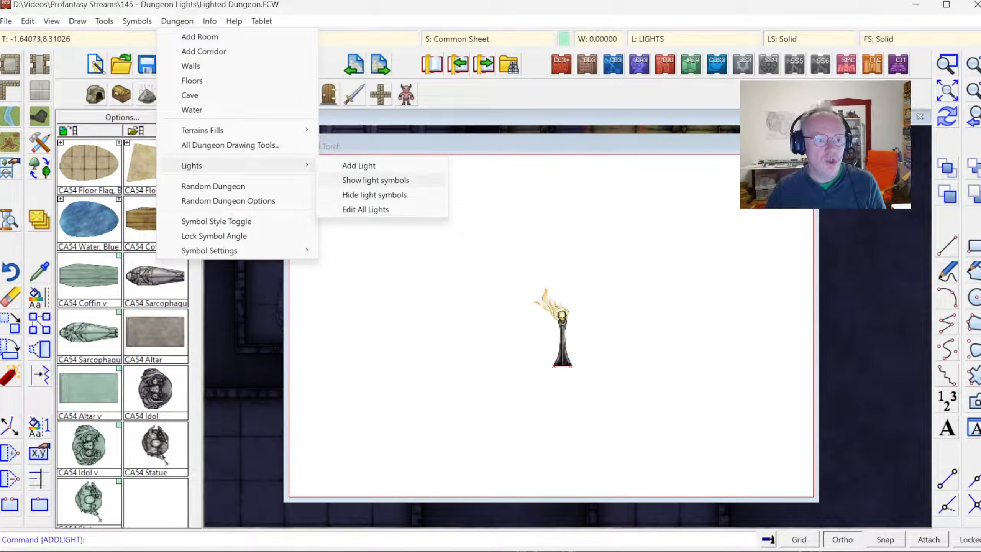
pyautogui.click(371, 181)
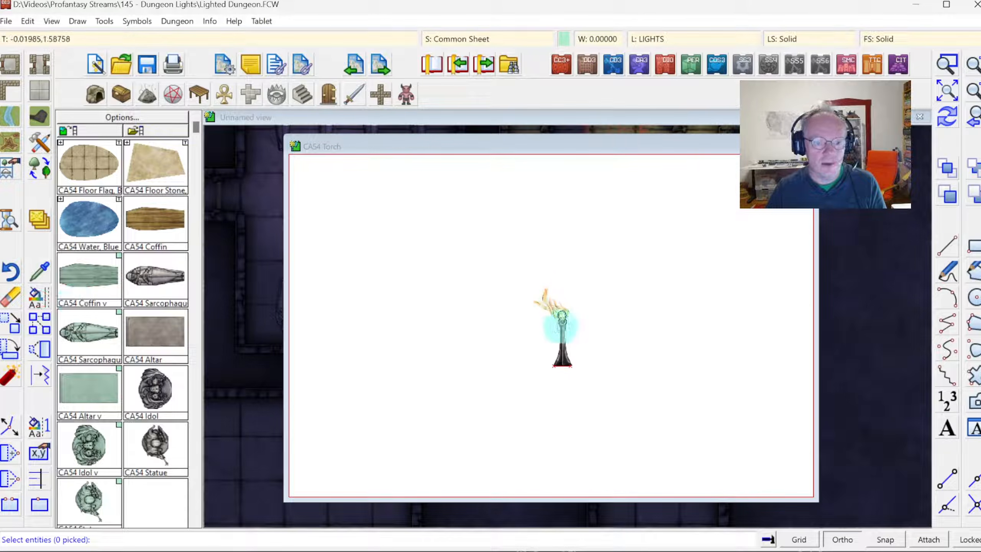
# Step: Change the light in the CA54 Torch symbol to yellow colour 138 and keep the symbol changes
pyautogui.click(562, 314)
pyautogui.rightClick(619, 275)
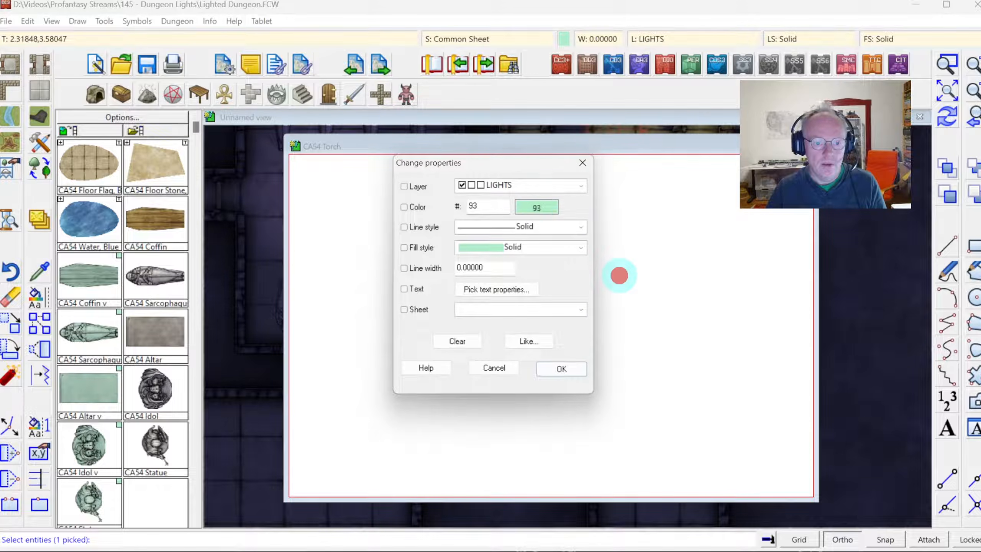
pyautogui.click(536, 203)
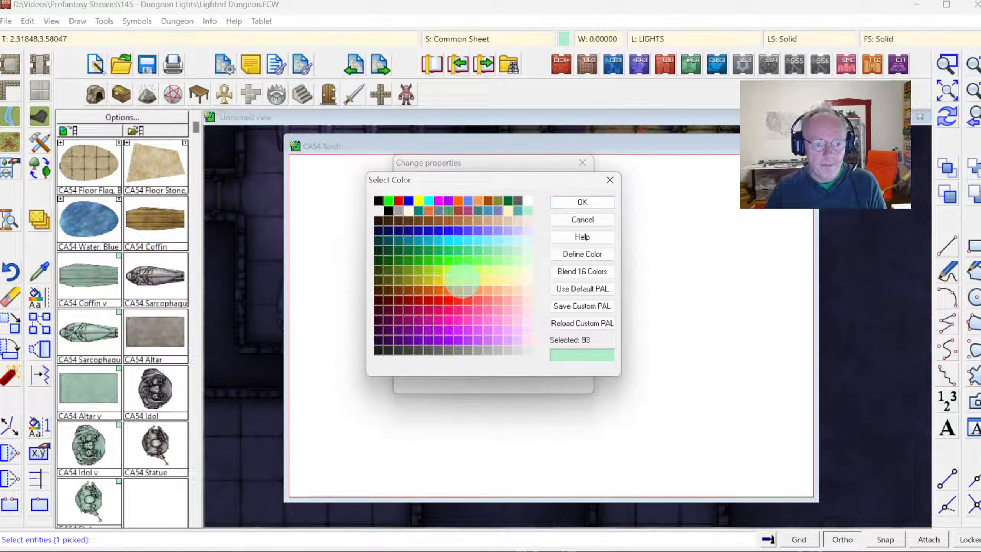
pyautogui.click(472, 279)
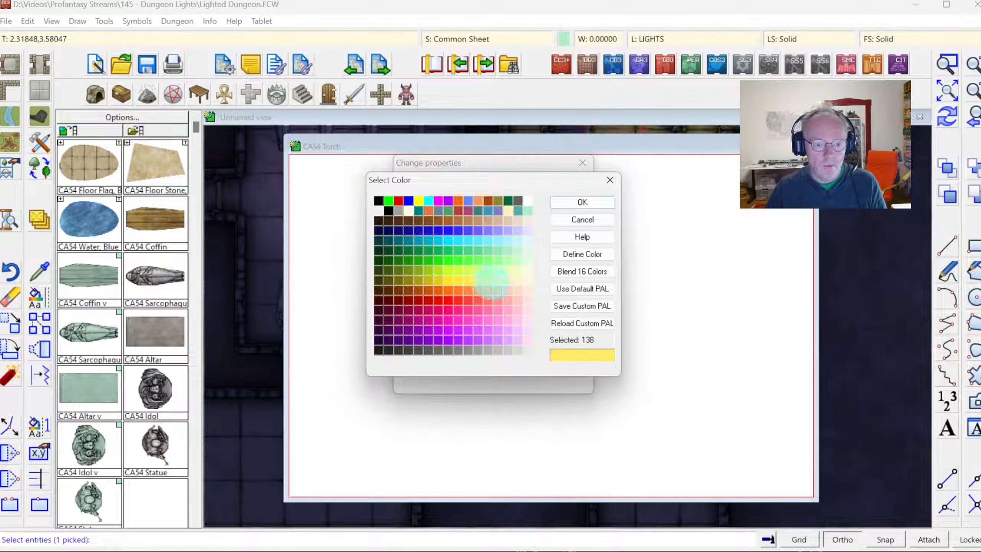
pyautogui.click(570, 202)
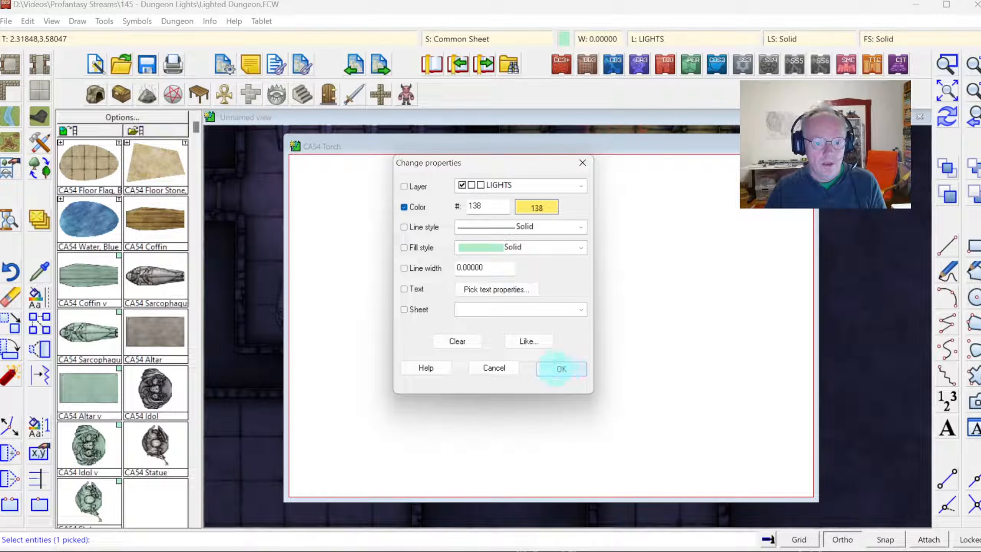
pyautogui.click(559, 367)
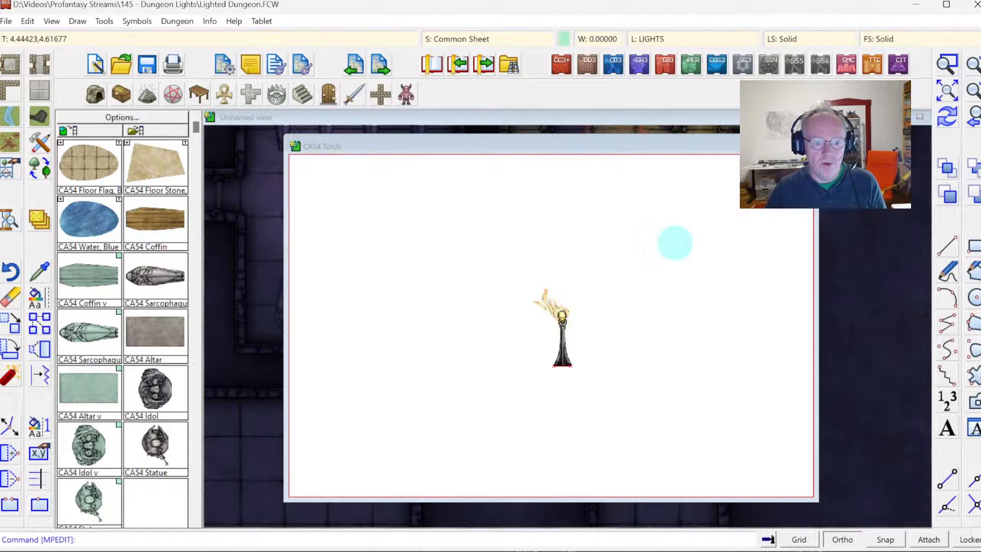
pyautogui.click(808, 146)
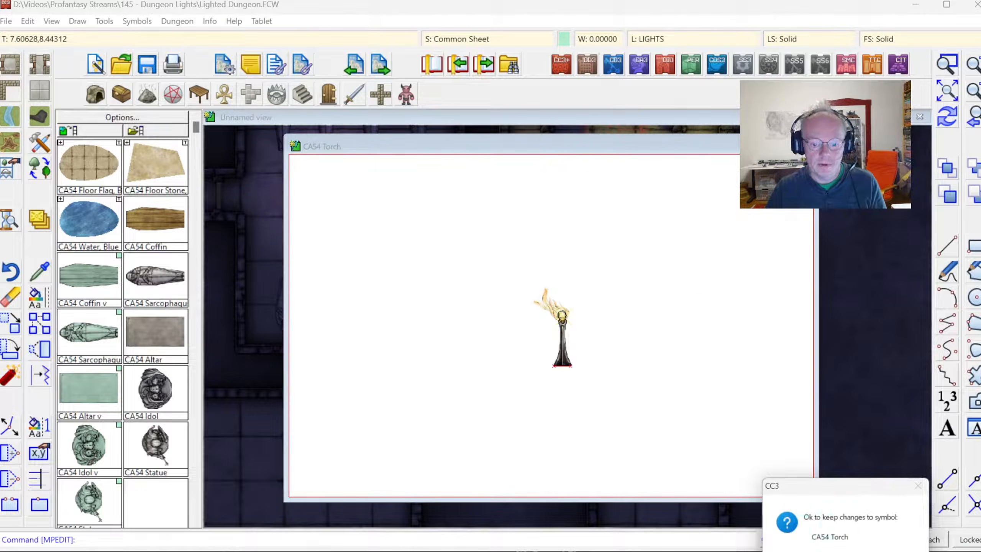
pyautogui.click(827, 551)
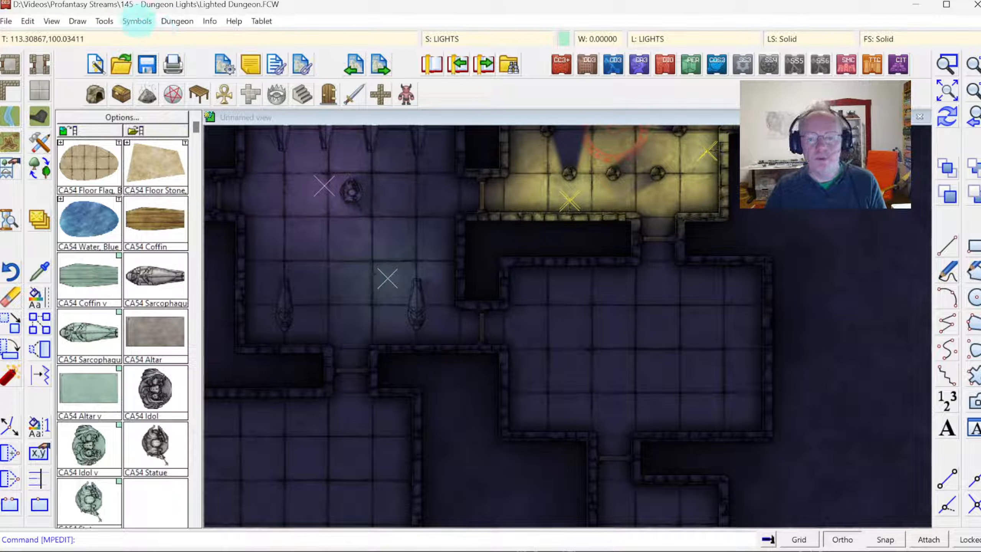
# Step: Clone the CA54 Torch symbol under the new name "CA54 Torch w light"
pyautogui.click(136, 21)
pyautogui.click(142, 38)
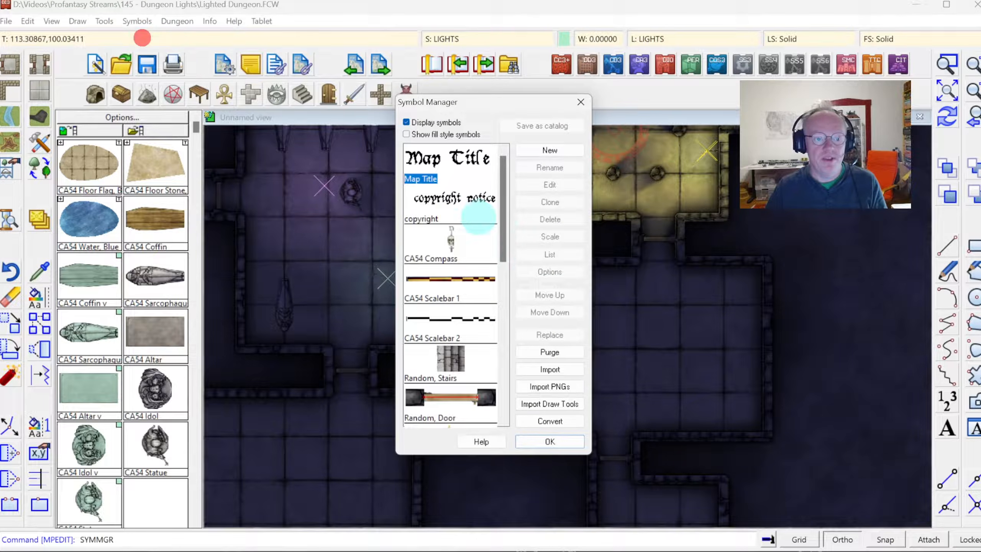
pyautogui.moveTo(498, 213); pyautogui.dragTo(502, 332)
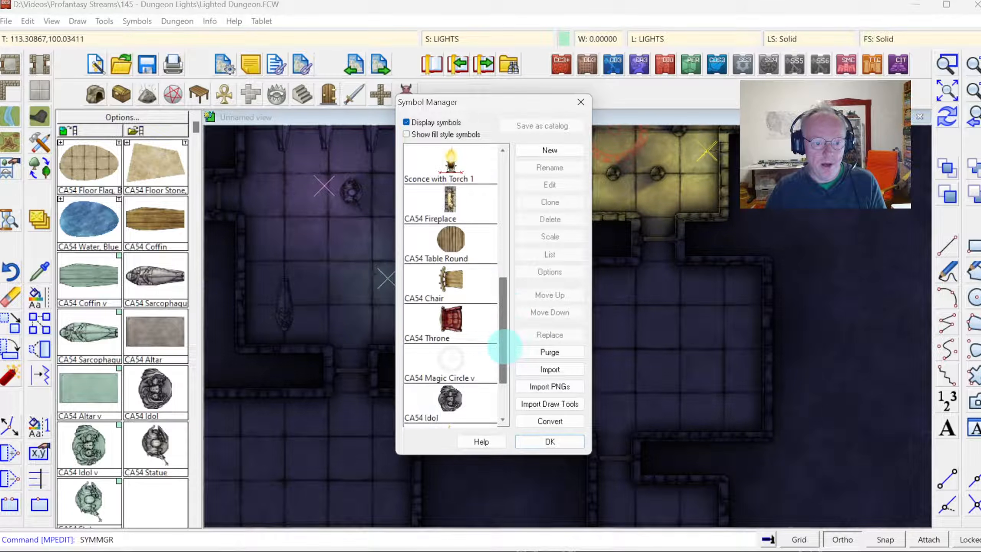
pyautogui.scroll(2, 502, 326)
pyautogui.click(450, 206)
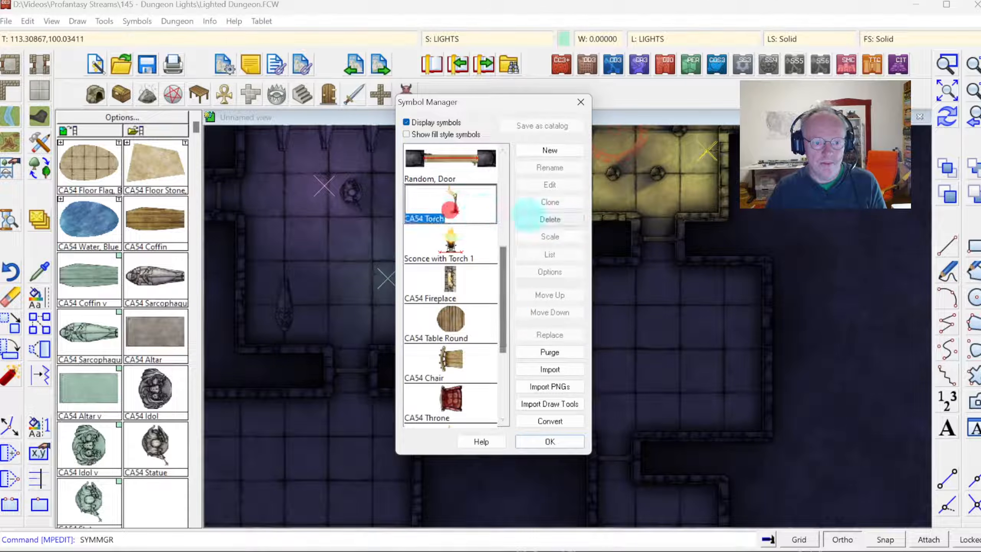
pyautogui.click(548, 201)
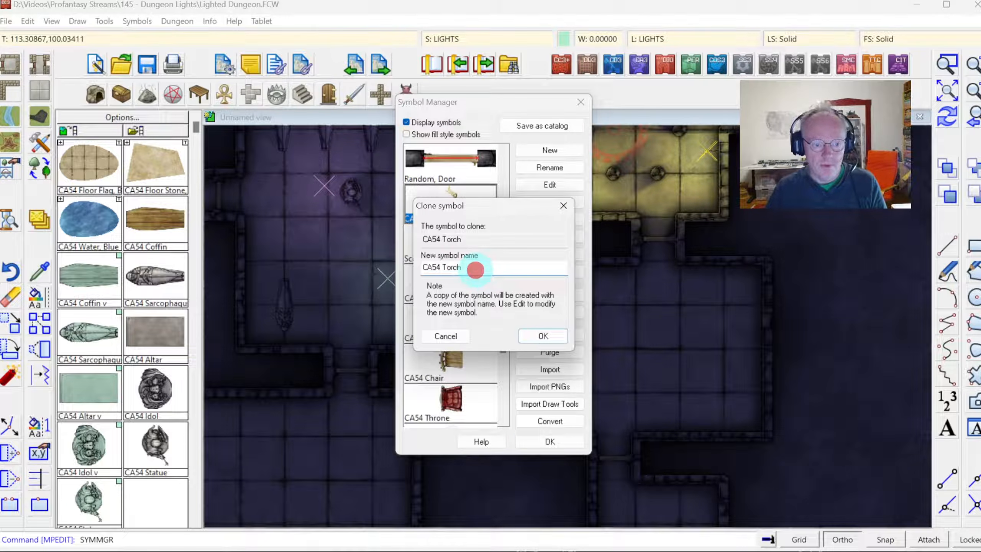
pyautogui.write('w light')
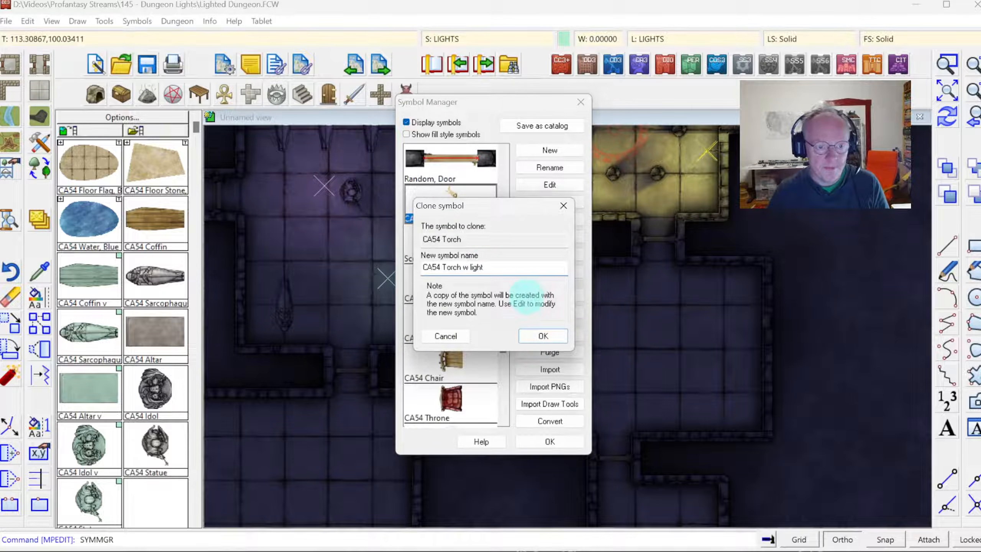
pyautogui.click(538, 335)
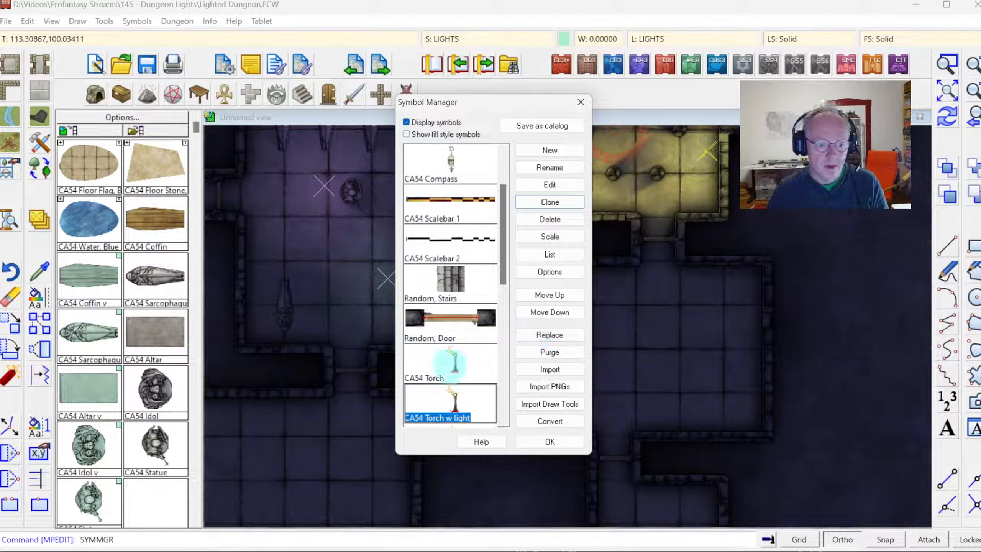
# Step: Open the original CA54 Torch symbol for editing in its own window over the map
pyautogui.click(450, 367)
pyautogui.click(544, 185)
pyautogui.click(351, 170)
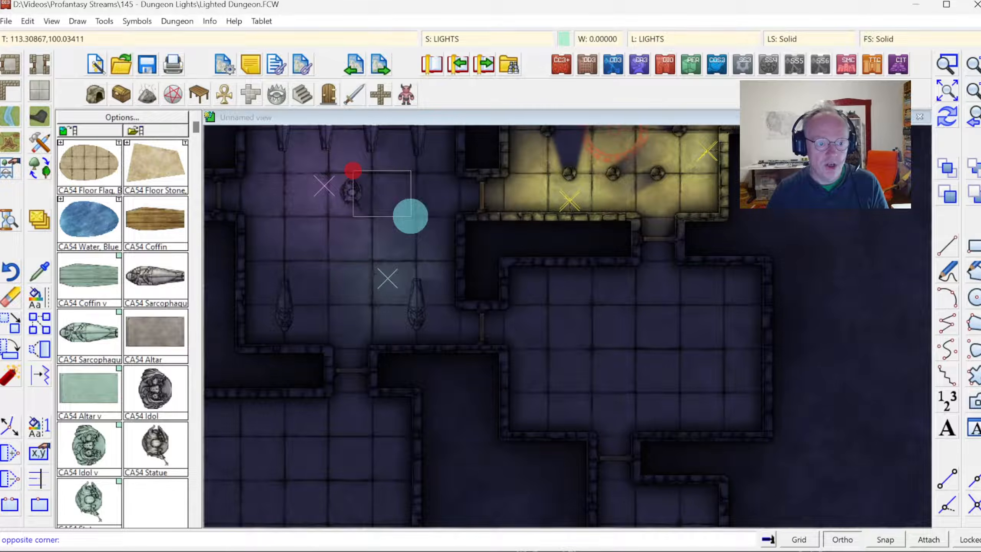
pyautogui.click(744, 460)
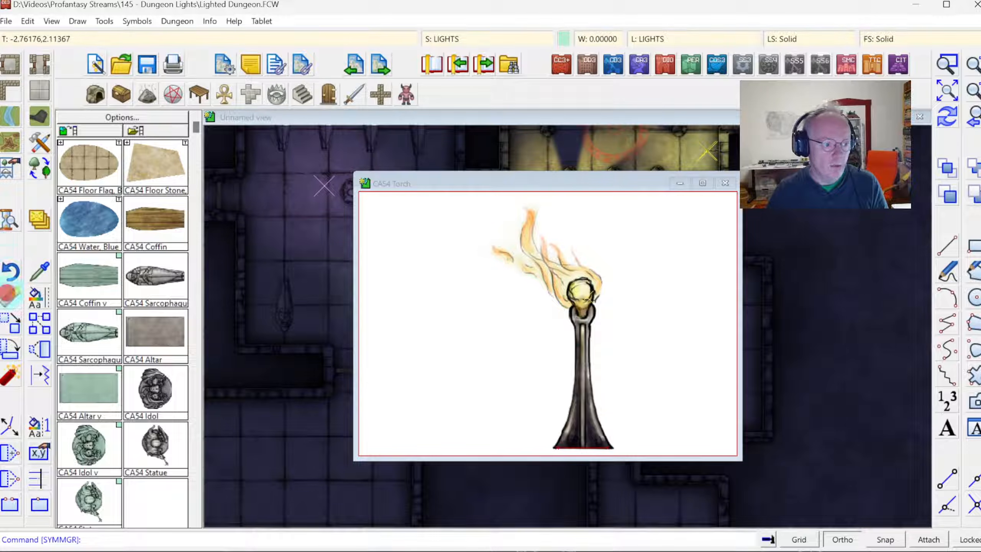
# Step: Erase the light from the CA54 Torch symbol, keep the symbol changes and redraw the map
pyautogui.click(8, 295)
pyautogui.click(588, 297)
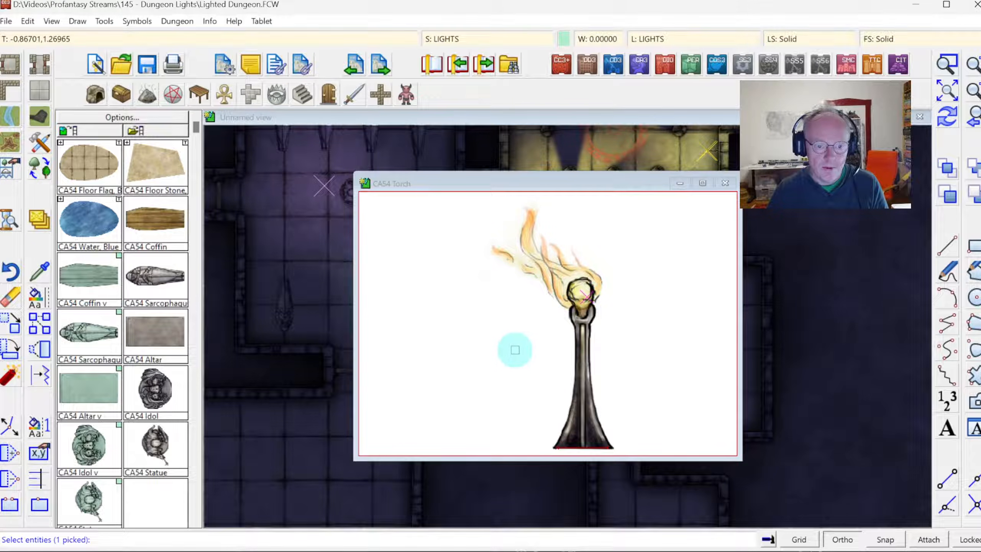
pyautogui.rightClick(489, 335)
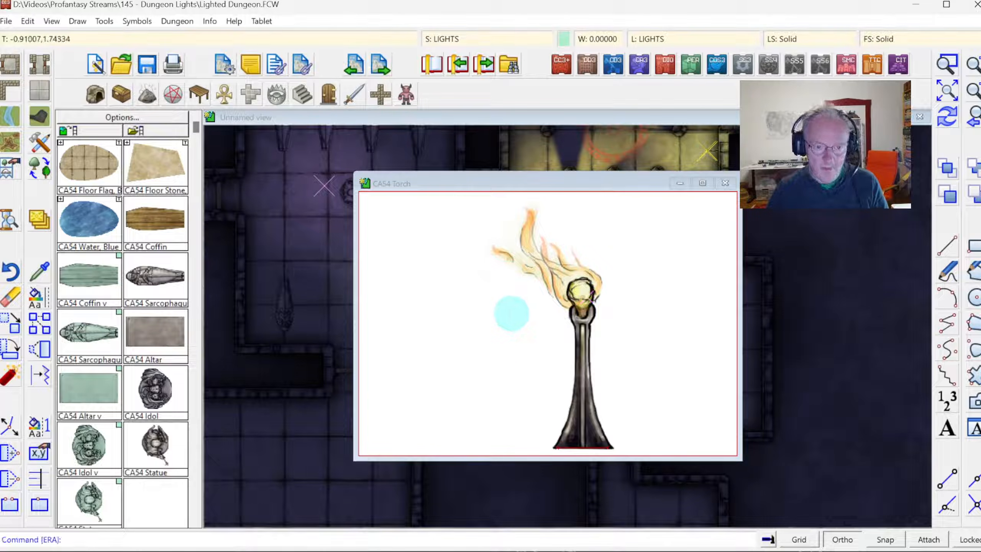
pyautogui.click(725, 183)
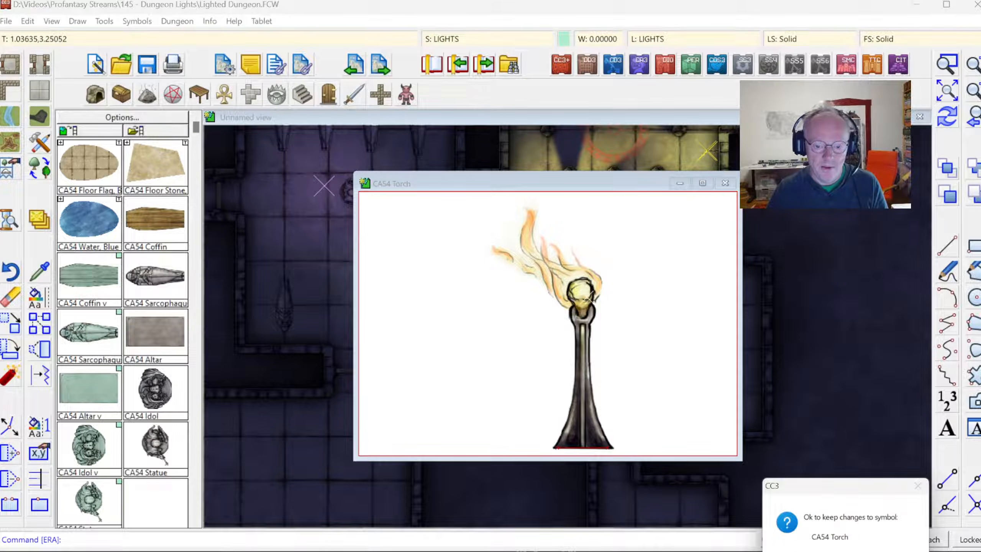
pyautogui.click(840, 551)
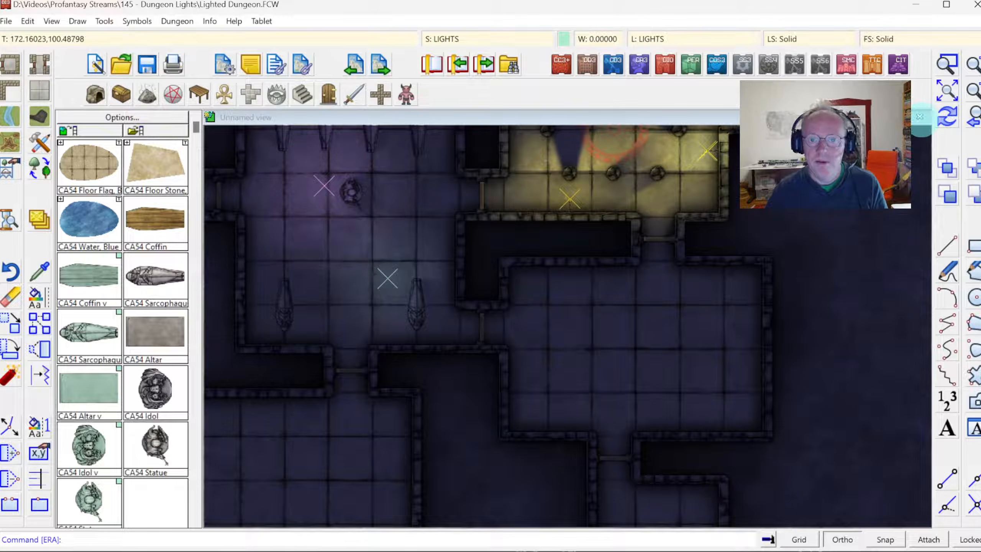
pyautogui.click(947, 116)
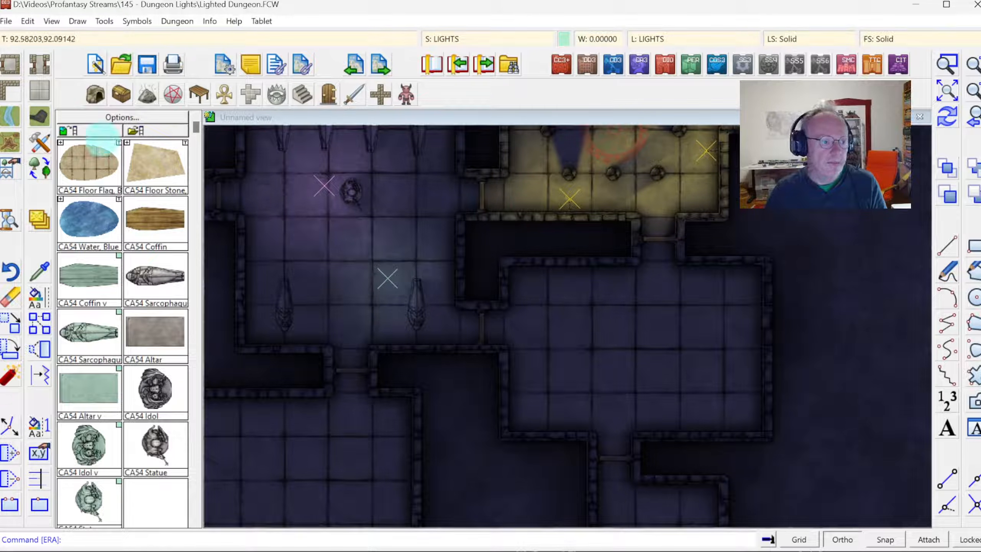
# Step: Place CA54 Torch w light against the north wall of the room south of the yellow hall, with an offset of .5, and redraw
pyautogui.click(95, 132)
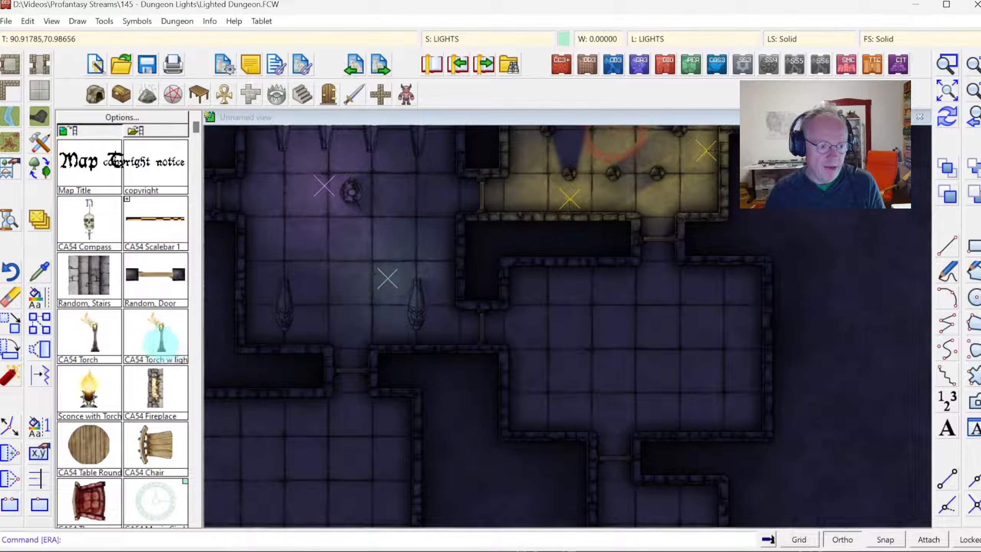
pyautogui.click(161, 338)
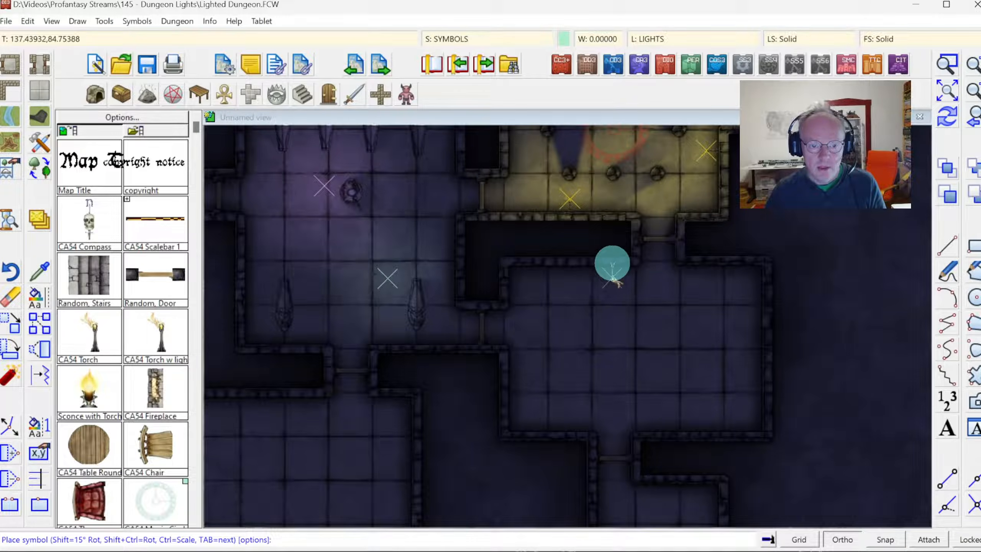
pyautogui.click(618, 283)
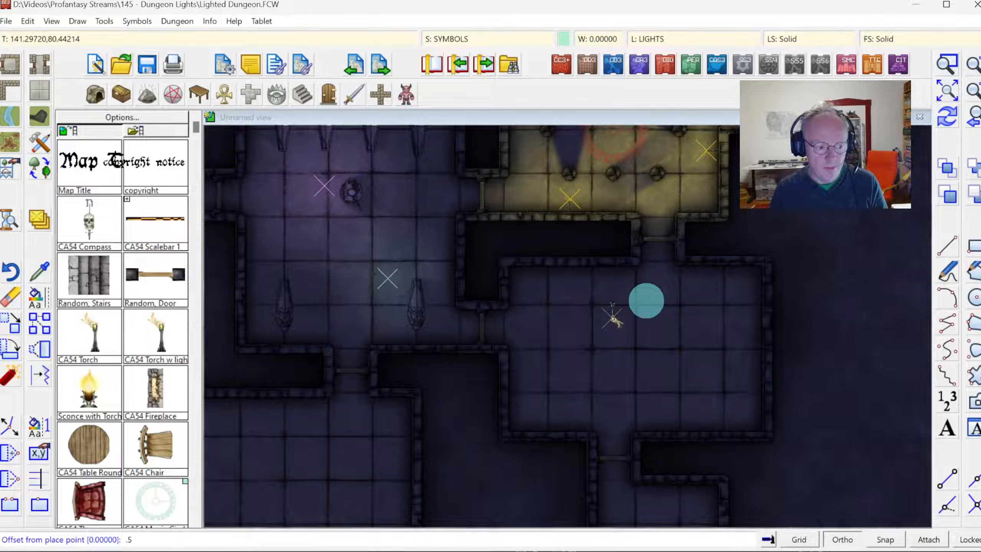
pyautogui.press('Return')
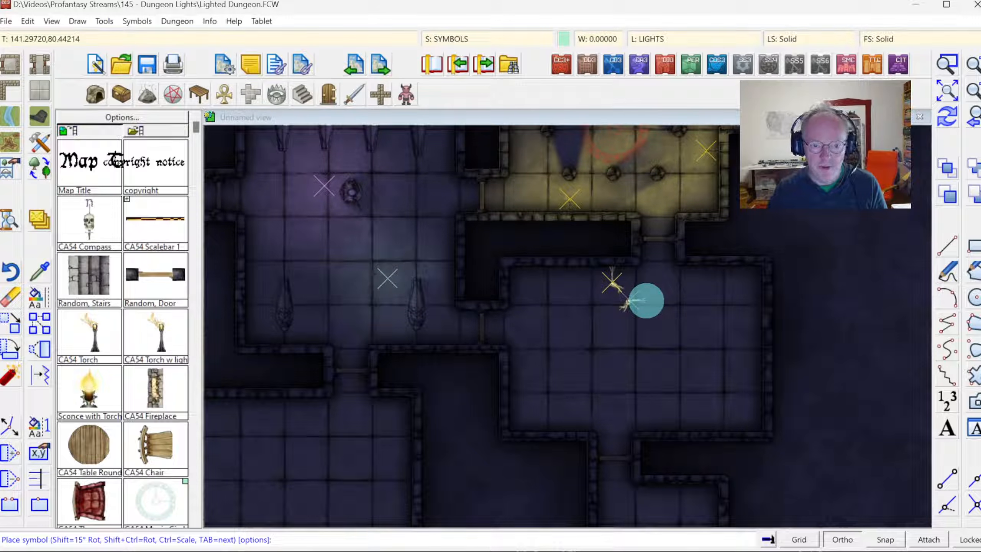
pyautogui.click(947, 117)
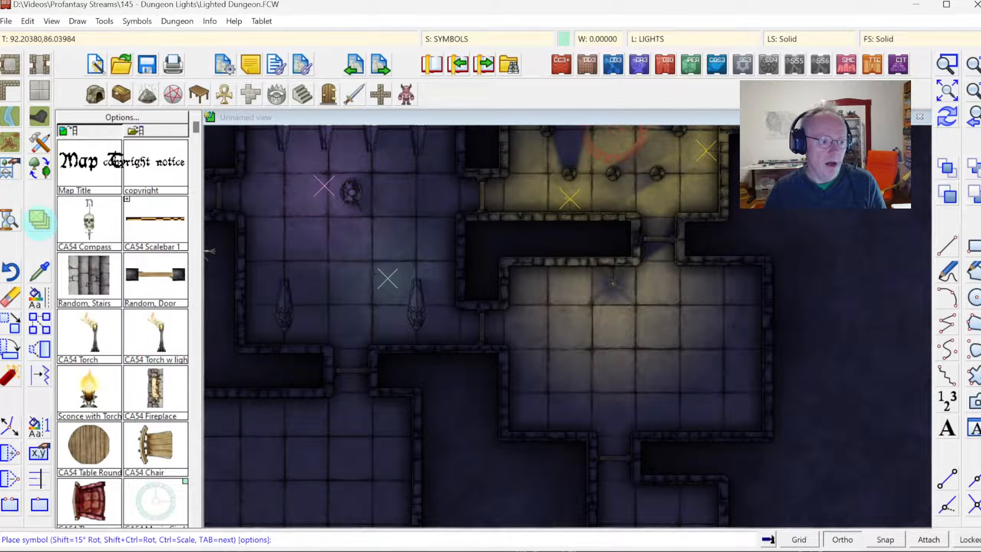
# Step: Move the placed torch to the SYMBOLS TORCHES sheet and redraw the map
pyautogui.rightClick(37, 219)
pyautogui.click(85, 350)
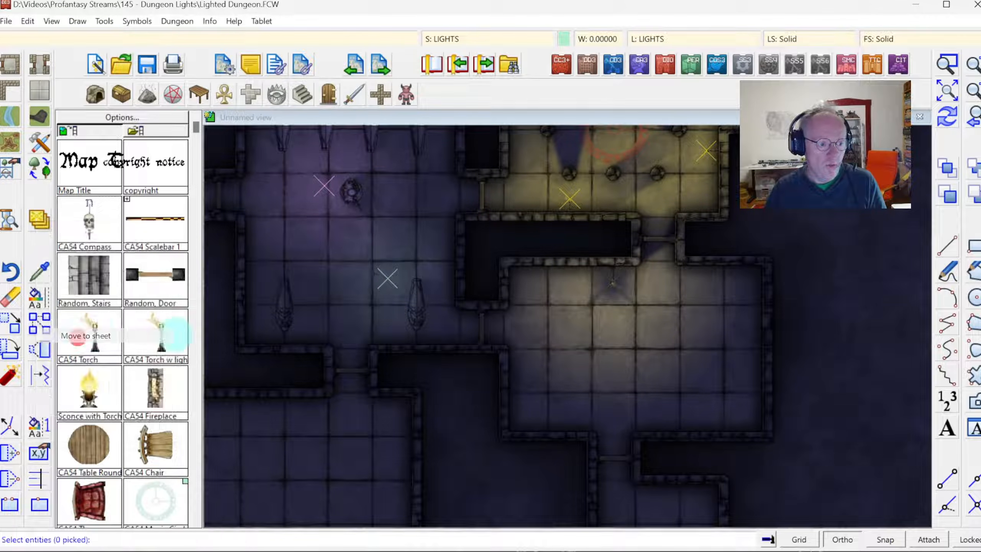
pyautogui.click(616, 280)
pyautogui.rightClick(604, 289)
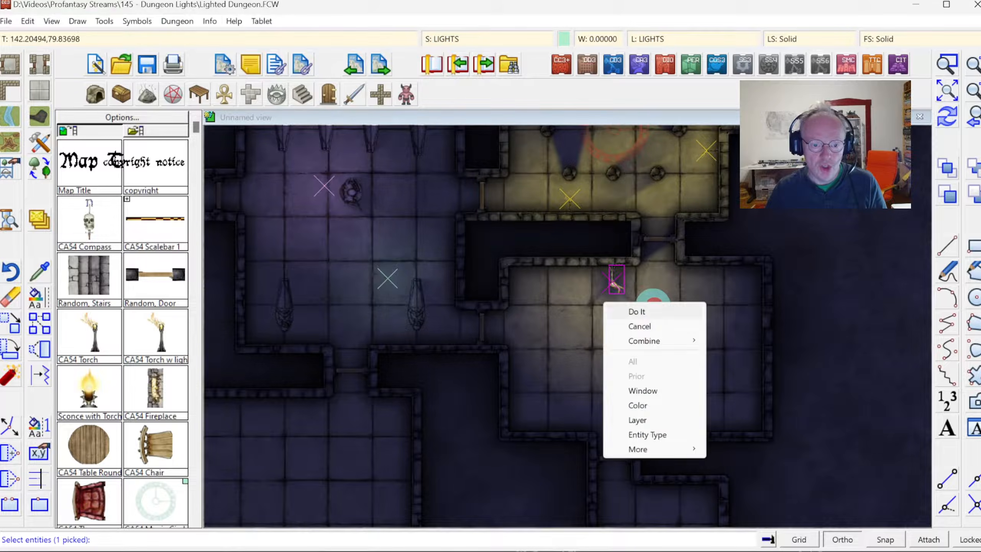
pyautogui.click(622, 300)
pyautogui.click(425, 321)
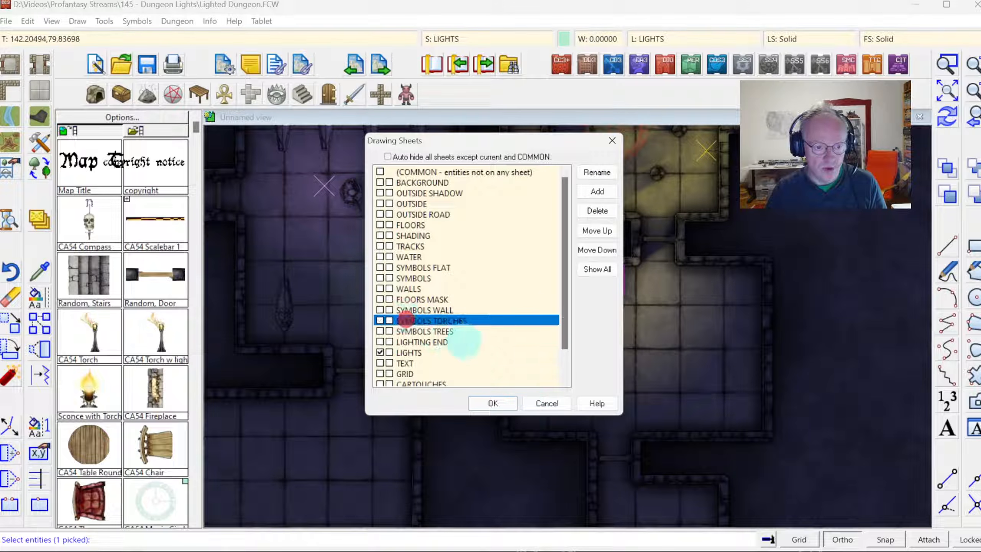
pyautogui.click(493, 403)
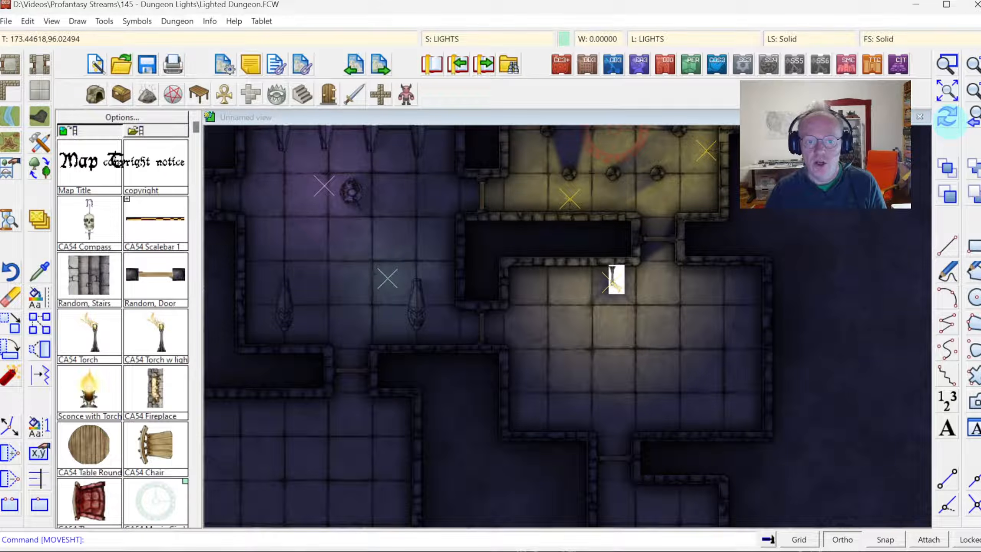
pyautogui.click(948, 120)
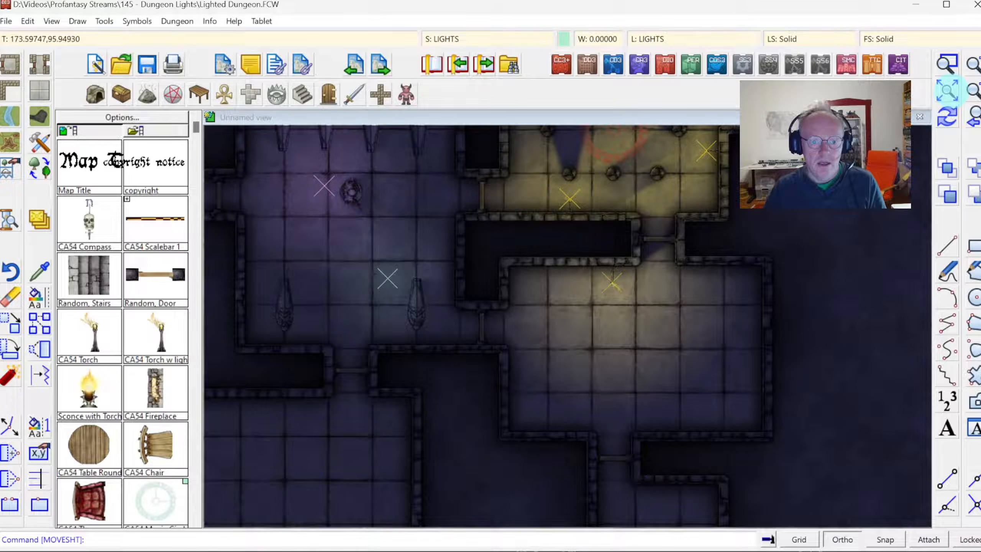
# Step: Adopt the drawing properties of the torch on the north wall of the room south of the yellow hall
pyautogui.click(948, 91)
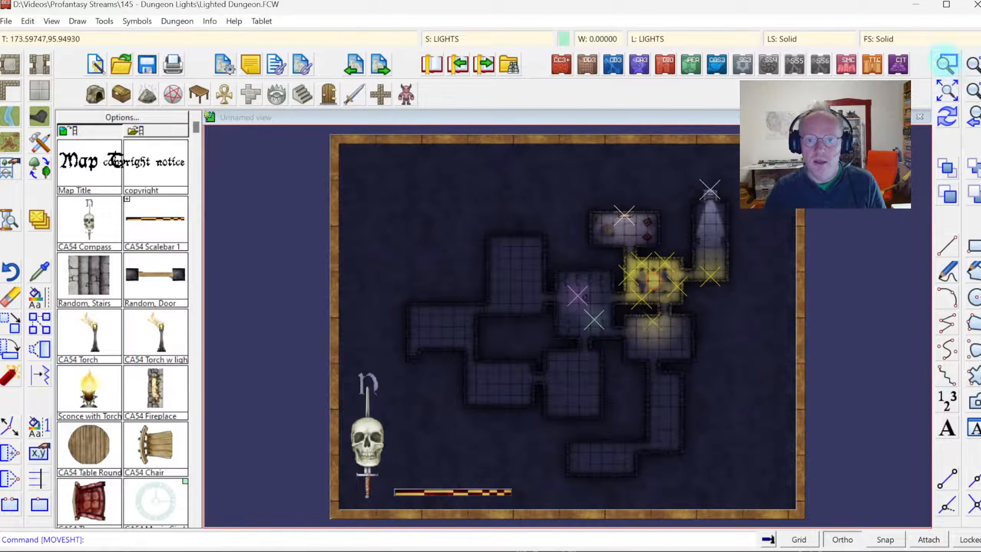
pyautogui.click(574, 259)
pyautogui.click(718, 393)
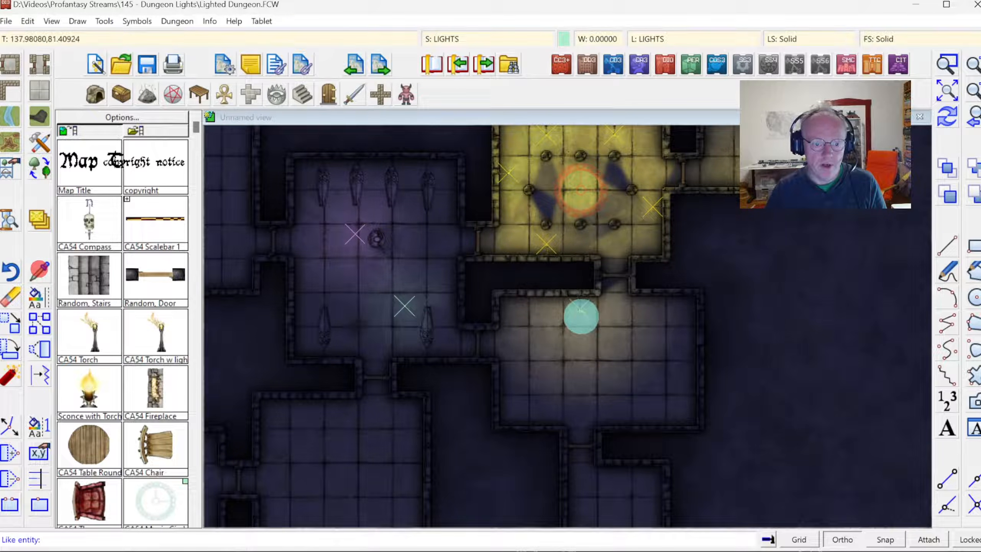
pyautogui.click(577, 309)
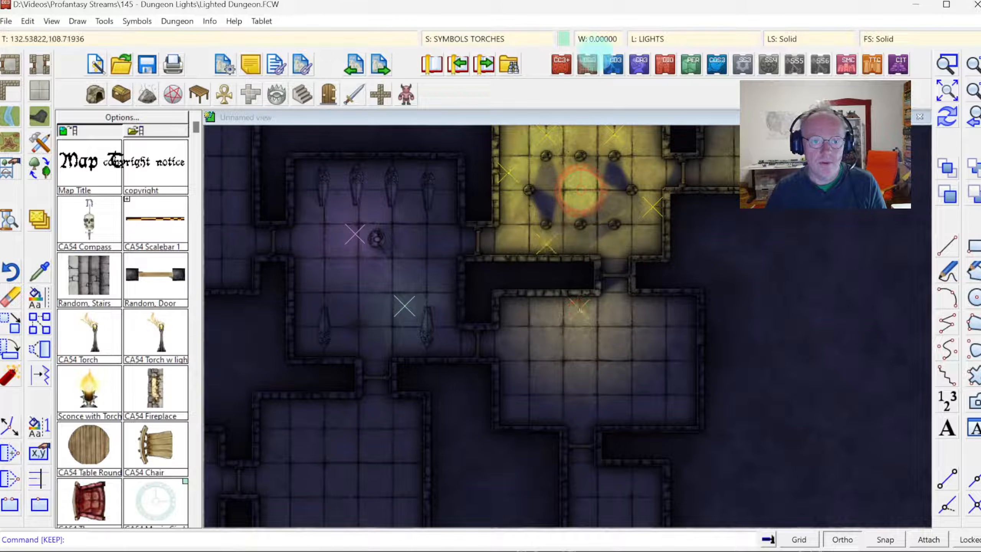
# Step: Make WALL FEATURES the current layer
pyautogui.click(654, 41)
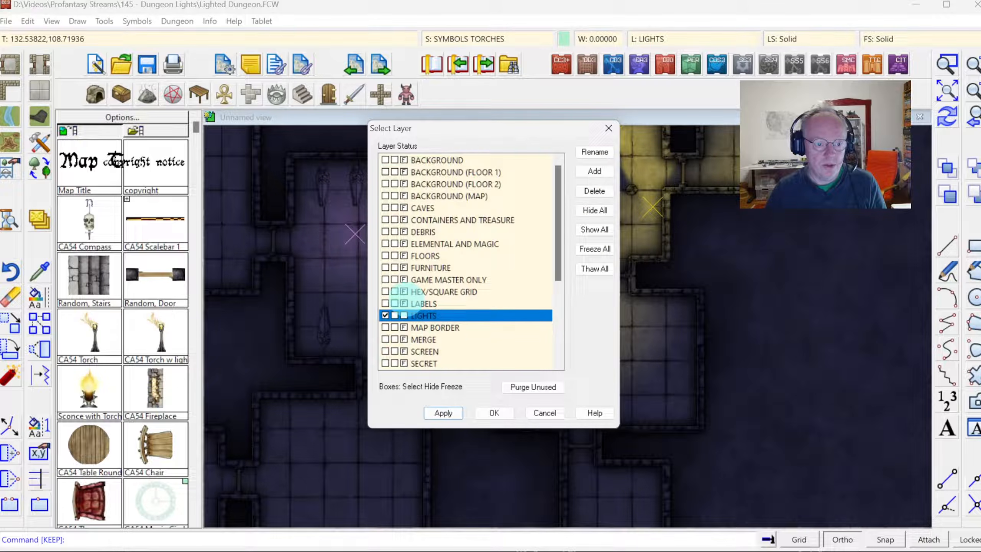
pyautogui.scroll(-4, 402, 295)
pyautogui.click(394, 339)
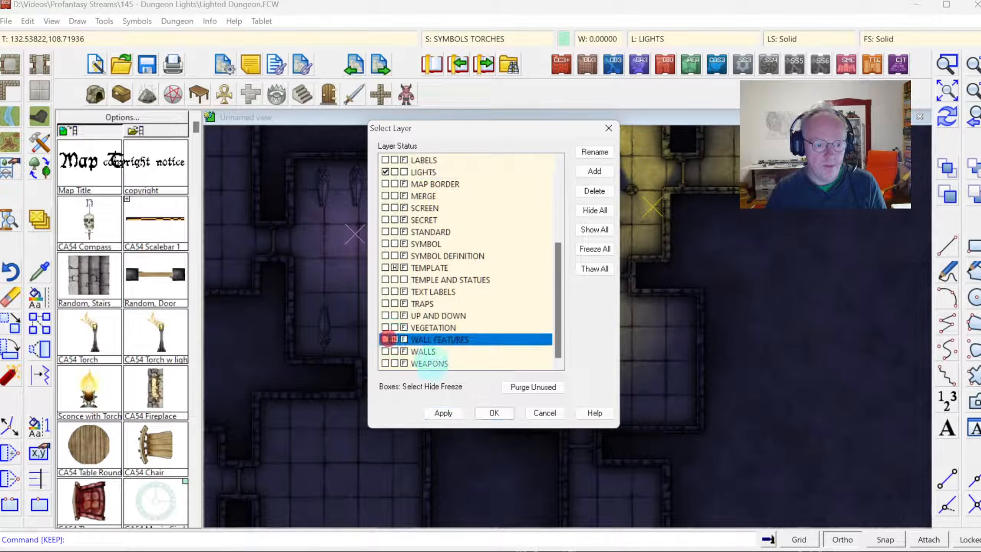
pyautogui.click(385, 339)
pyautogui.click(487, 411)
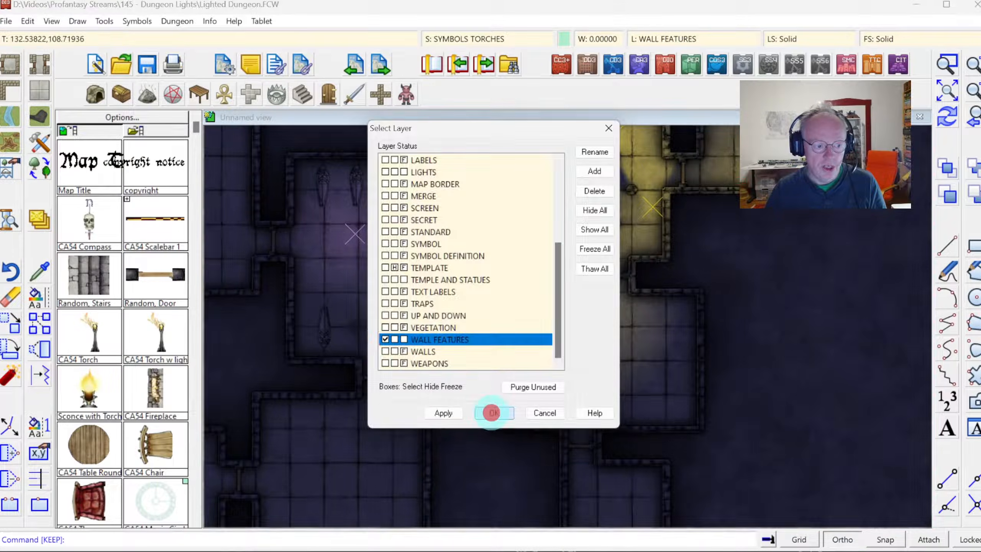
pyautogui.click(96, 336)
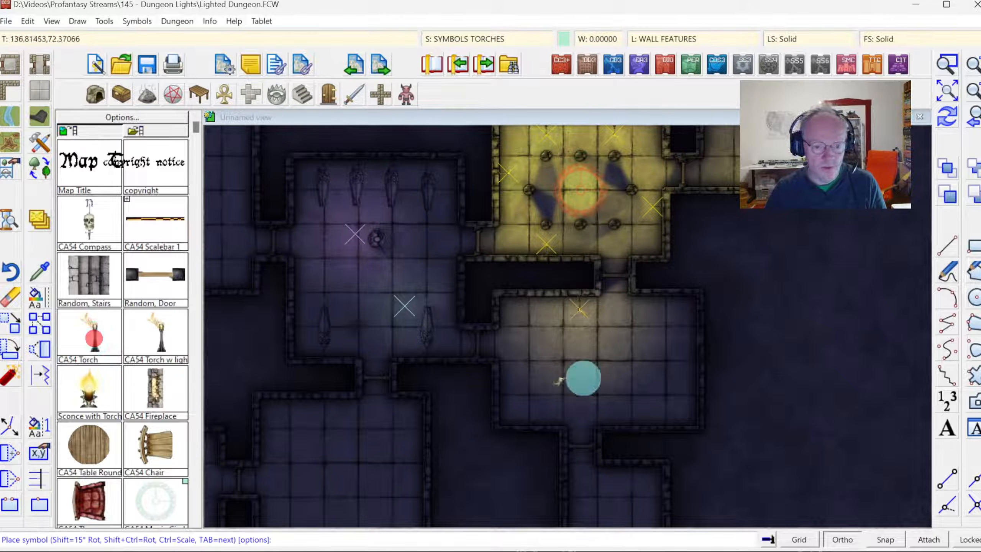
pyautogui.click(614, 425)
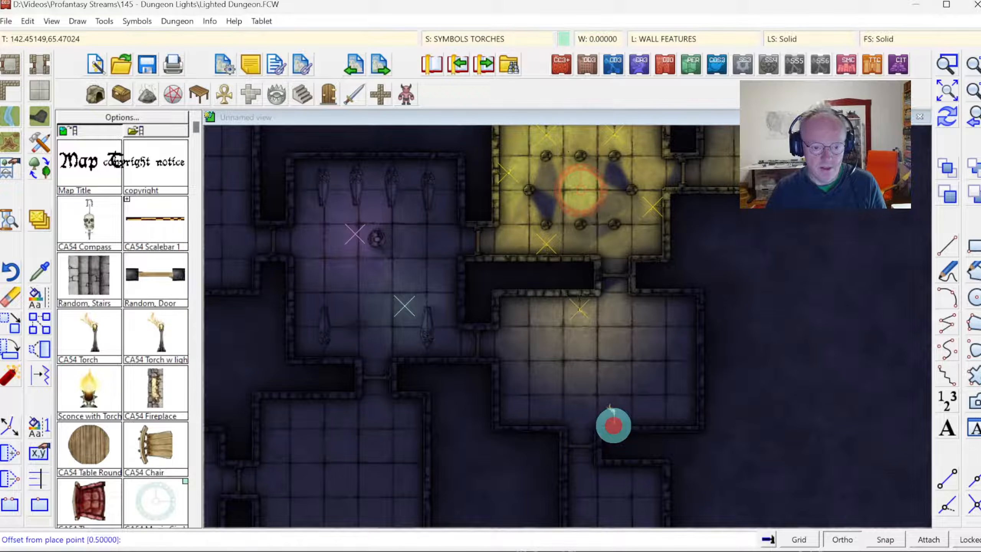
pyautogui.click(614, 425)
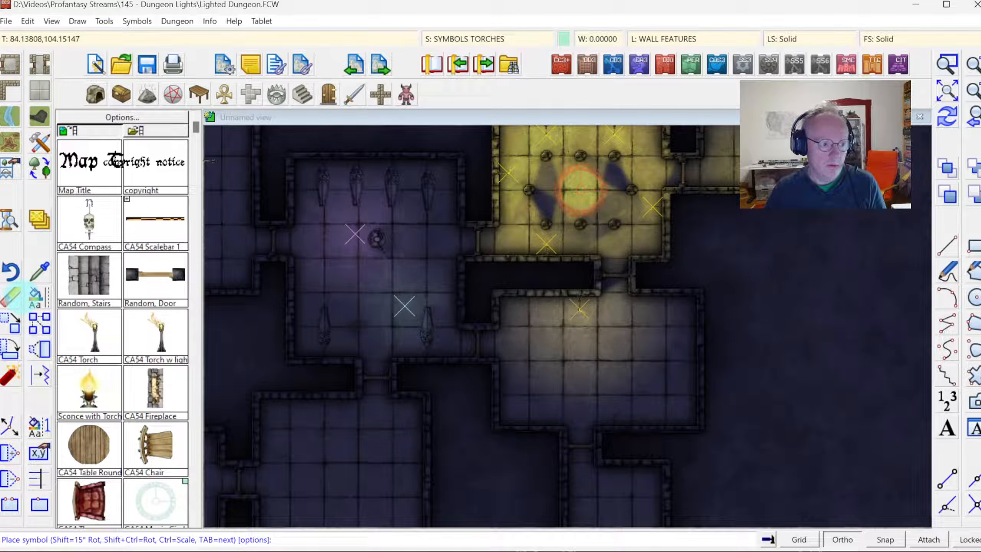
pyautogui.click(11, 298)
pyautogui.click(614, 407)
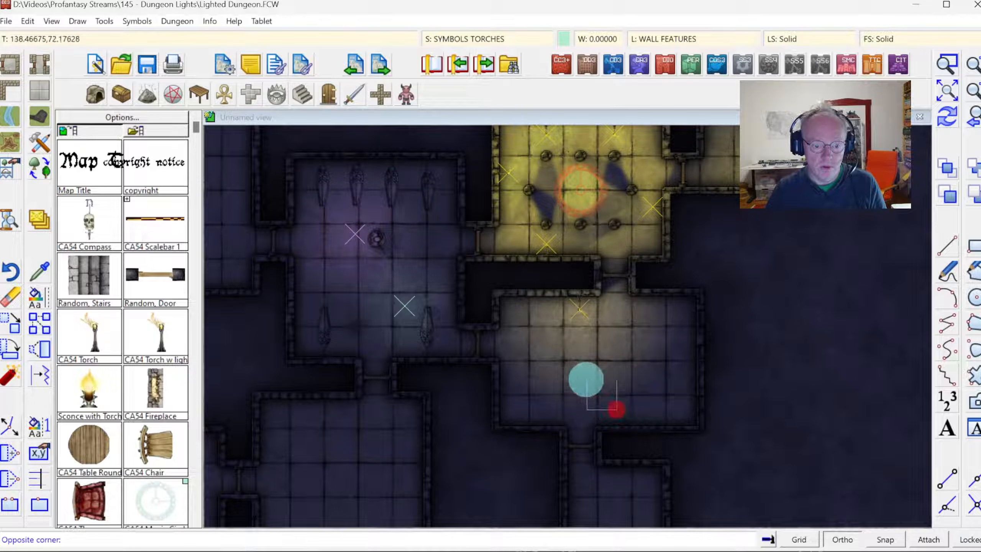
pyautogui.rightClick(563, 345)
pyautogui.click(553, 359)
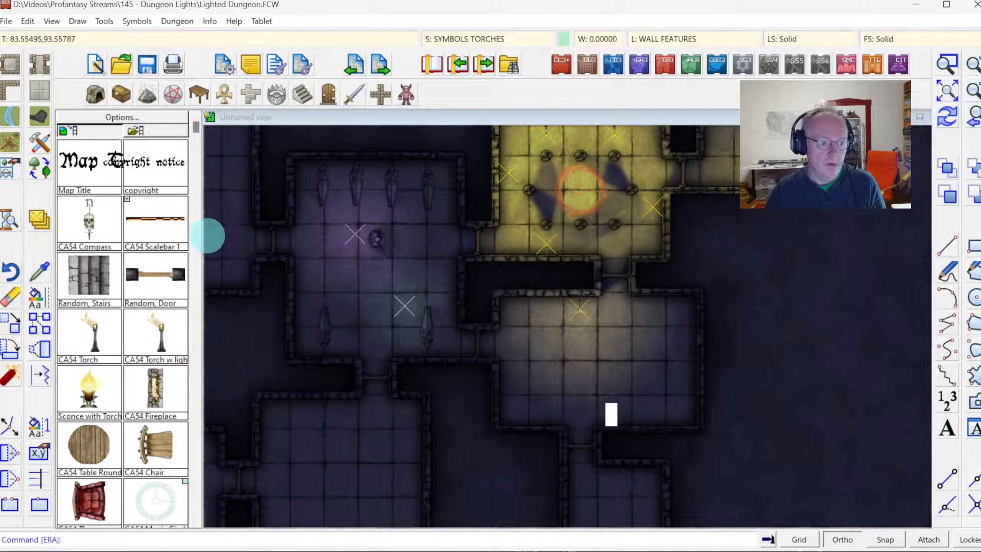
# Step: Place CA54 Torch w light against the south wall of the room below the yellow hall, just east of its doorway
pyautogui.click(153, 335)
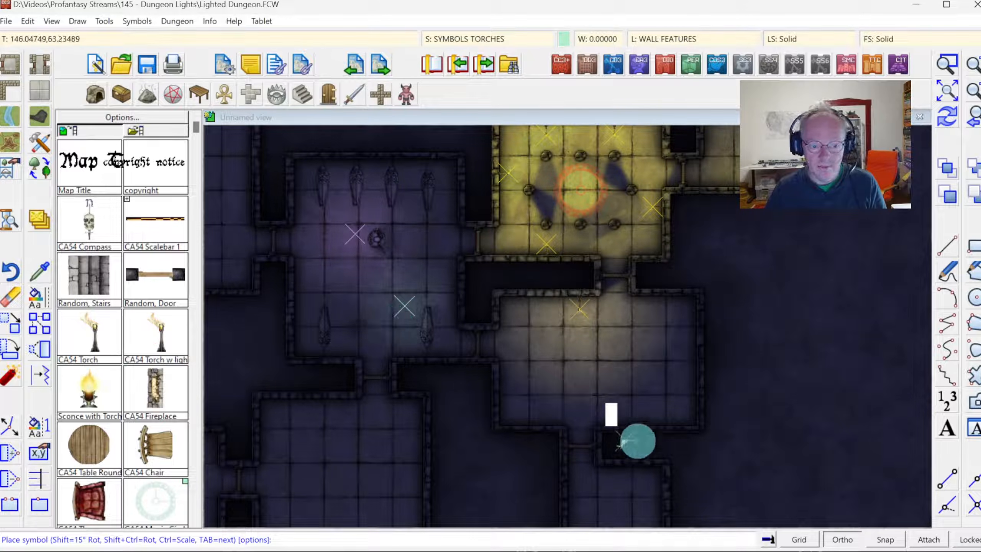
pyautogui.click(617, 425)
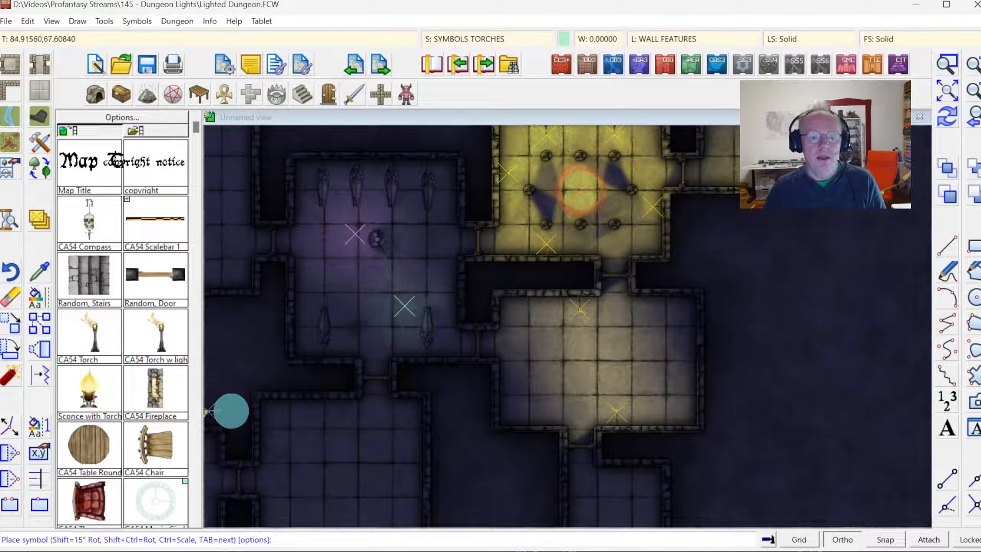
pyautogui.click(946, 91)
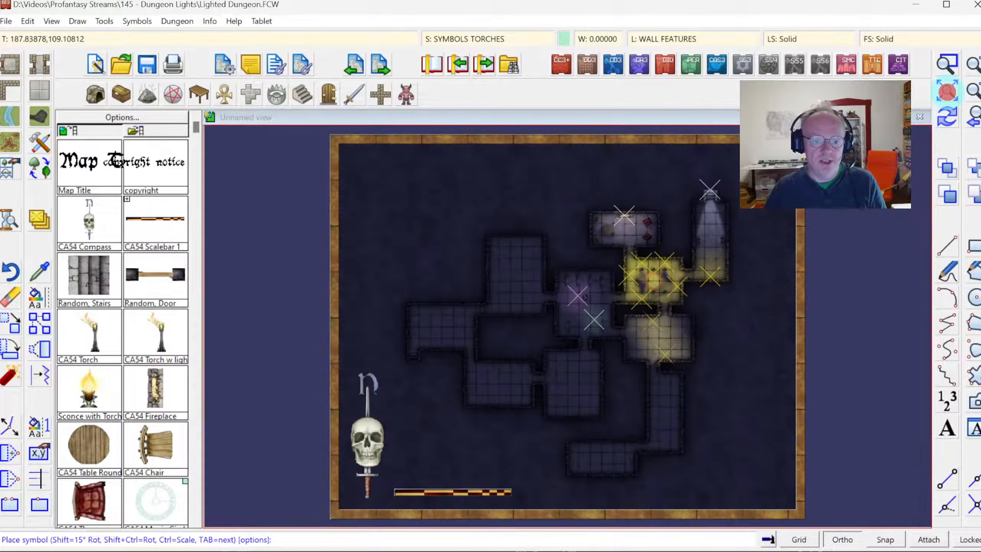
pyautogui.click(947, 64)
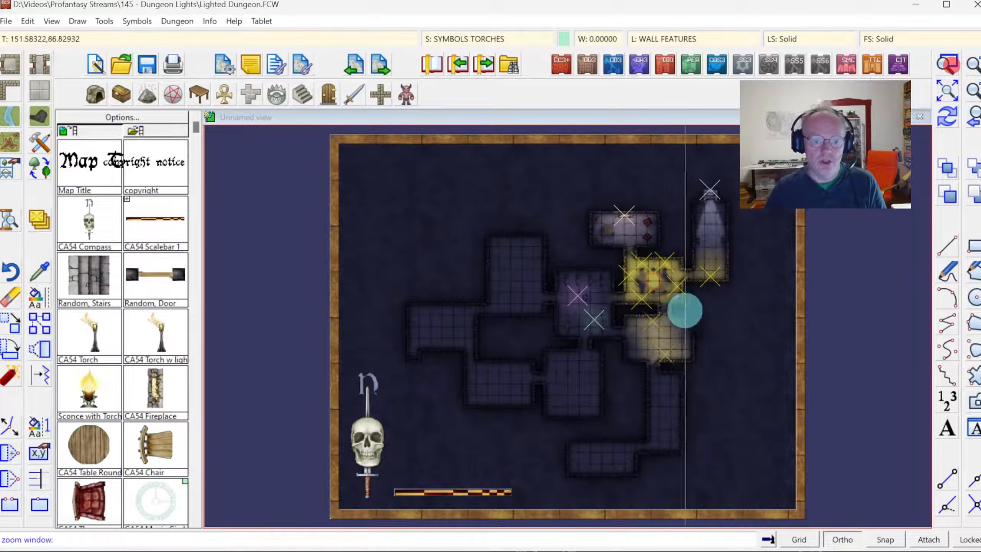
pyautogui.click(560, 340)
pyautogui.click(710, 486)
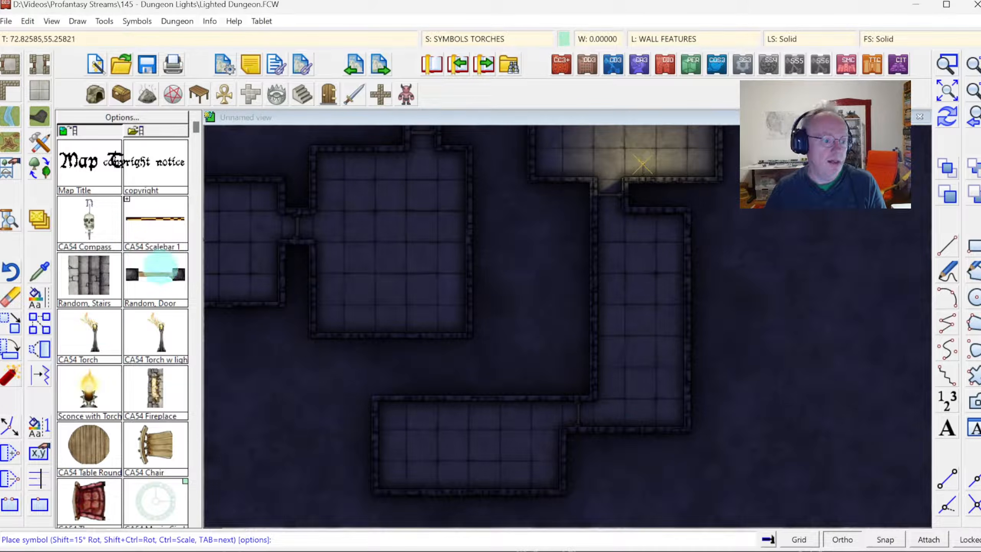
pyautogui.click(93, 338)
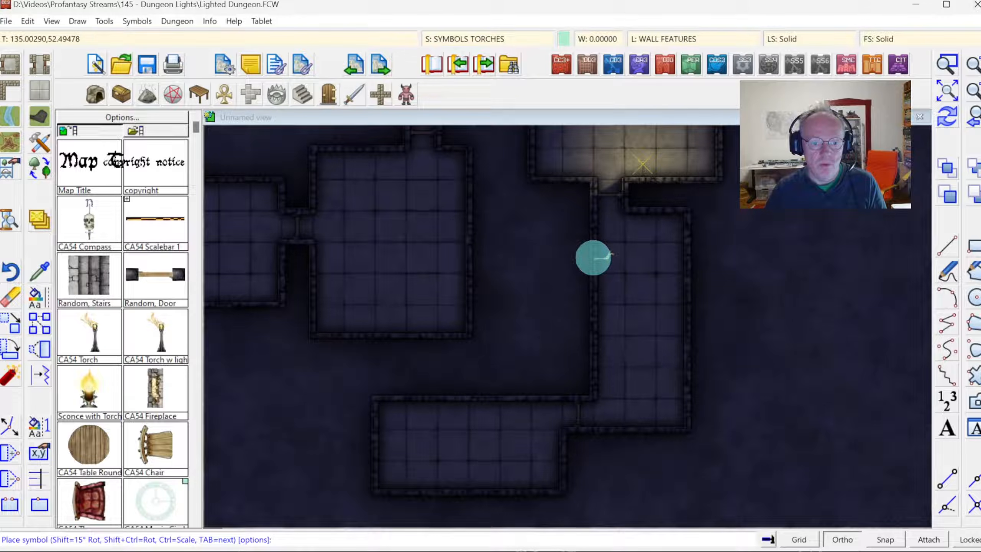
pyautogui.click(593, 257)
pyautogui.click(676, 383)
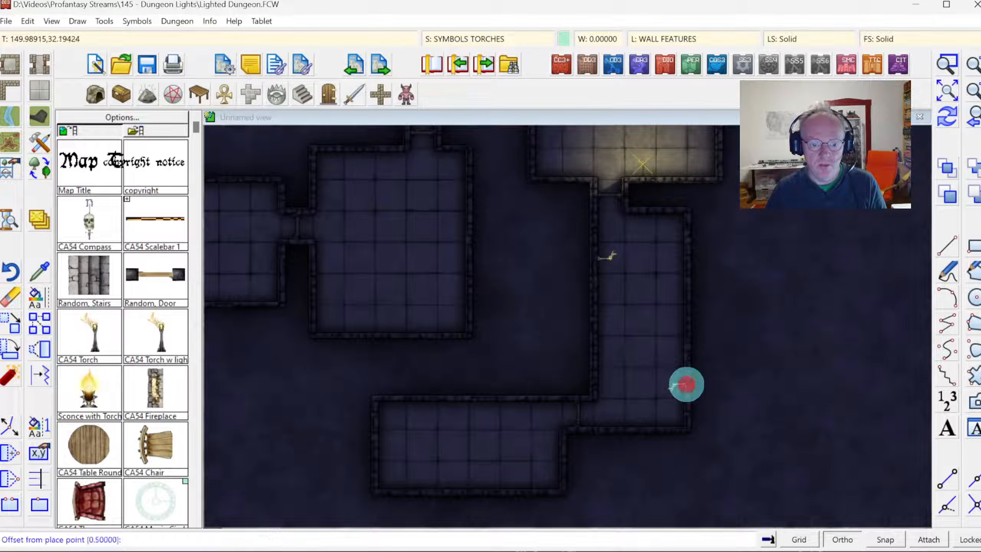
pyautogui.click(424, 400)
pyautogui.click(946, 118)
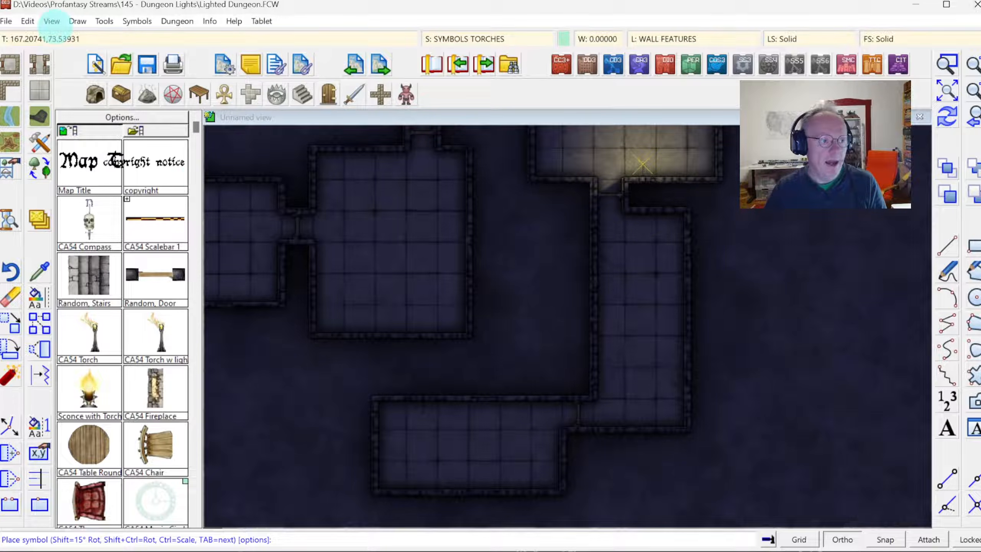
pyautogui.press('Escape')
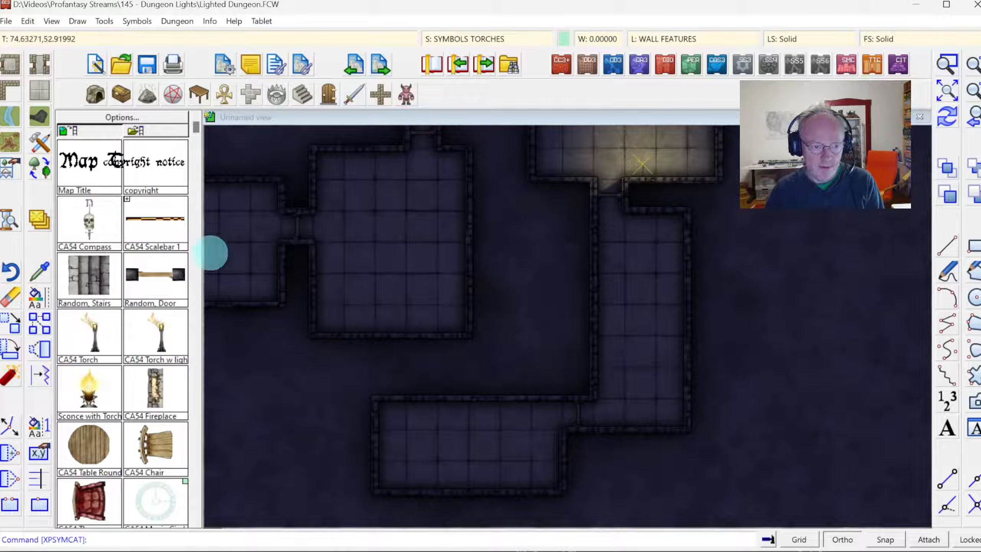
# Step: Place CA54 Torch w light on the southern corridor's west and east walls and the southernmost room's north wall, and redraw
pyautogui.click(158, 333)
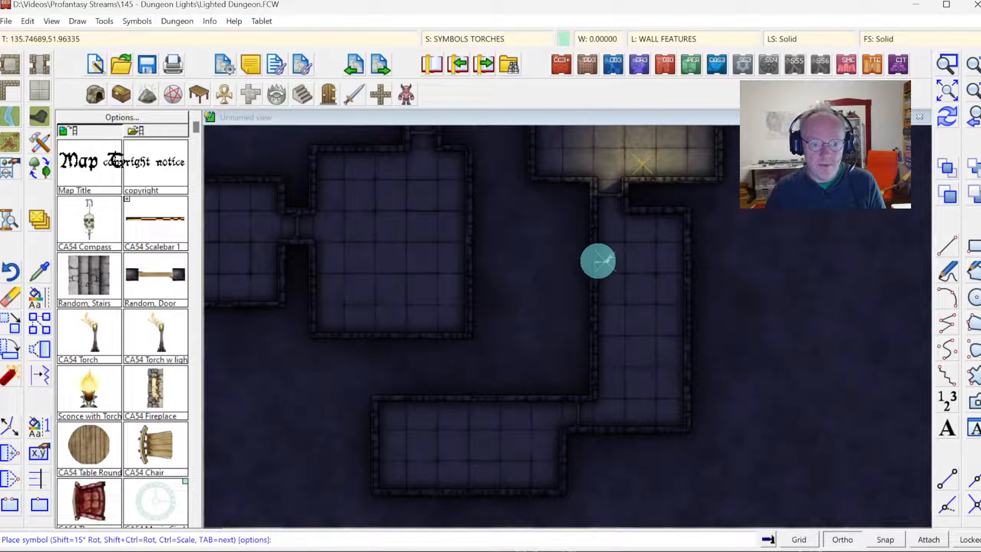
pyautogui.click(600, 262)
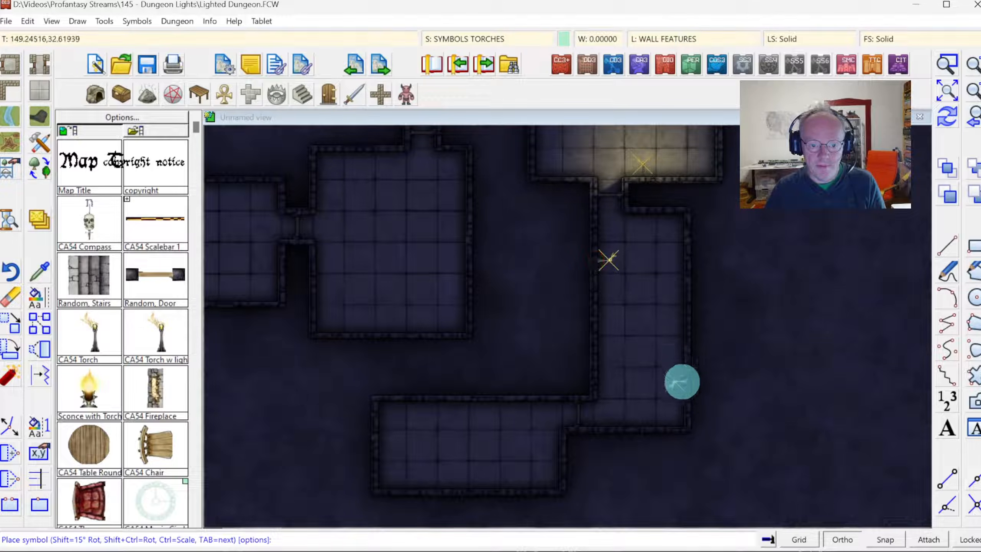
pyautogui.click(682, 381)
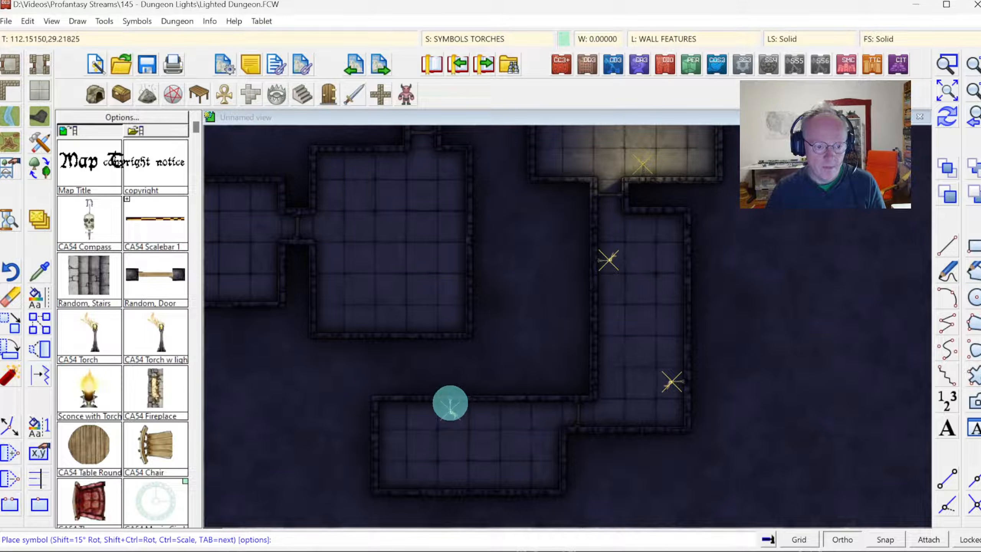
pyautogui.click(450, 403)
pyautogui.click(452, 402)
pyautogui.click(946, 114)
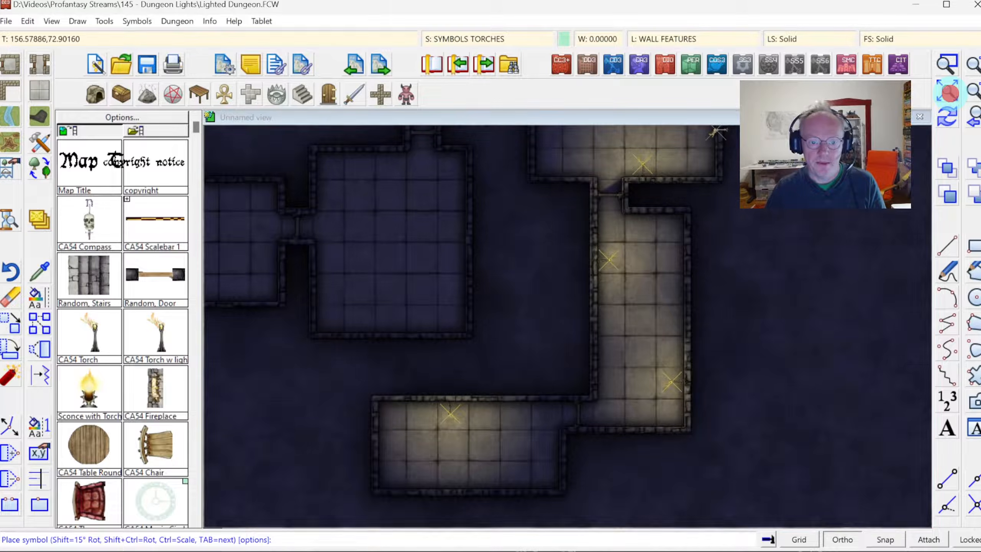
pyautogui.click(949, 93)
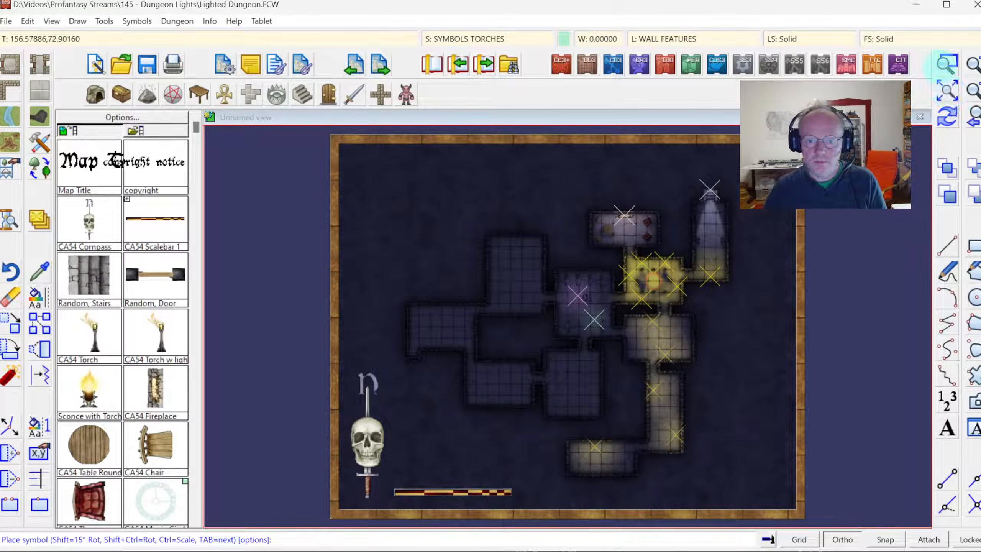
pyautogui.click(946, 64)
pyautogui.click(400, 219)
pyautogui.click(628, 437)
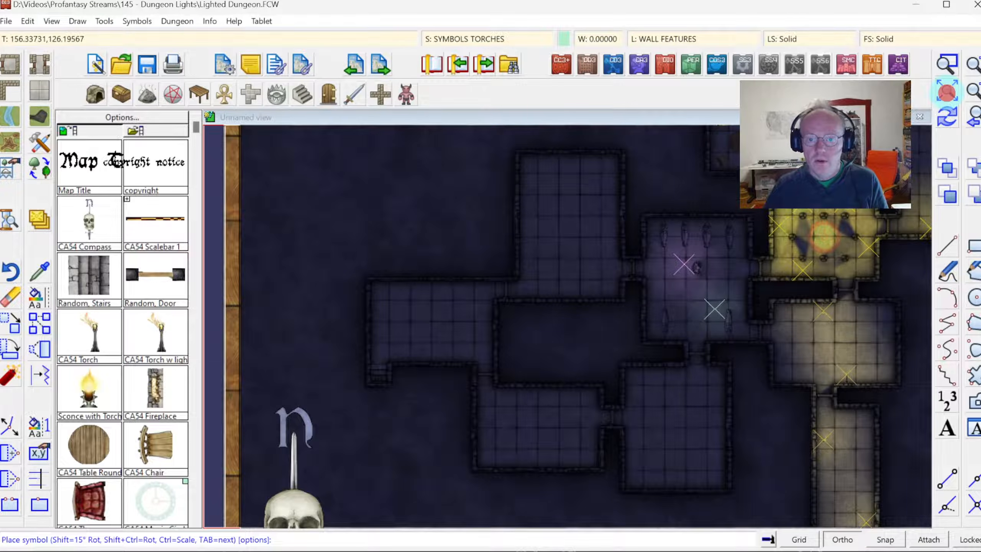
pyautogui.click(947, 93)
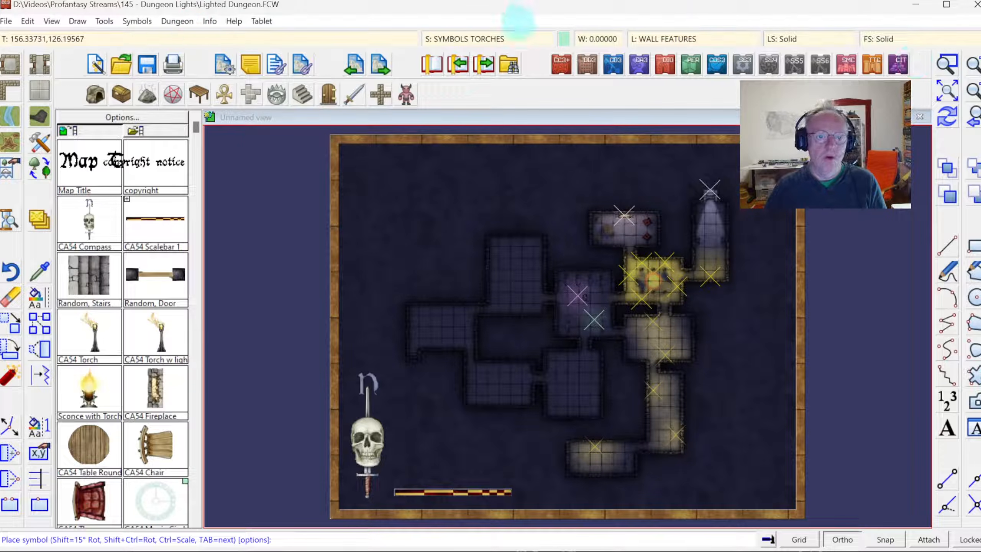
# Step: Hide the light symbols on the map
pyautogui.click(146, 22)
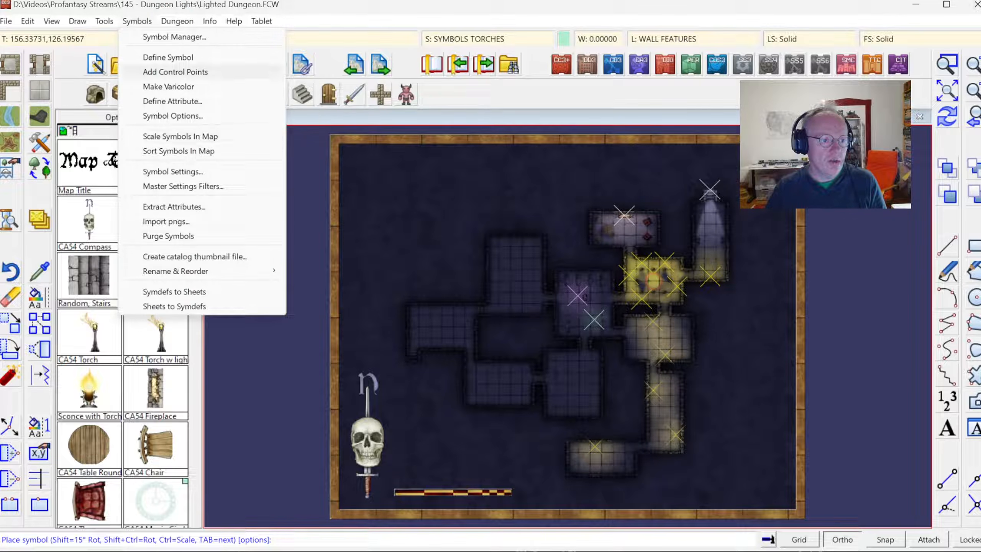
pyautogui.moveTo(177, 21)
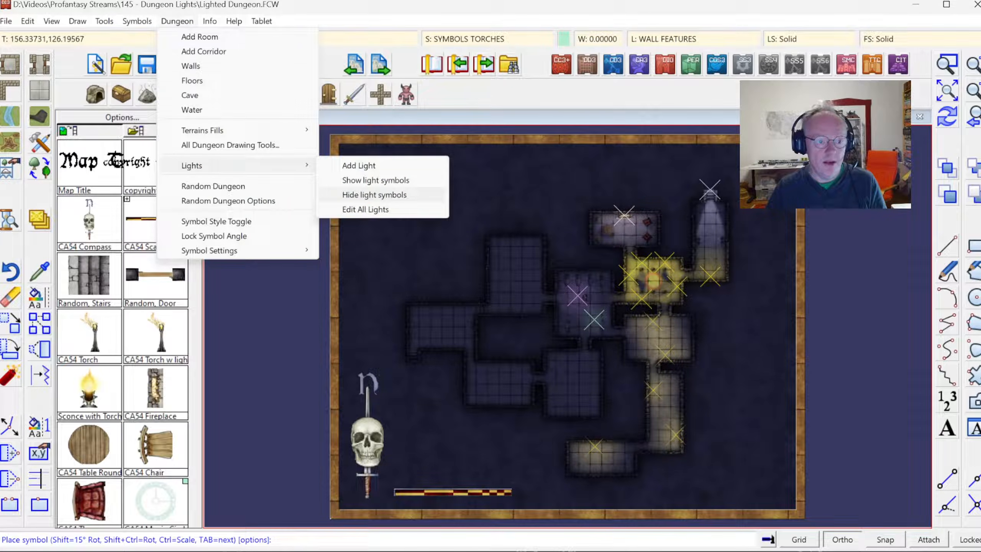
pyautogui.click(363, 194)
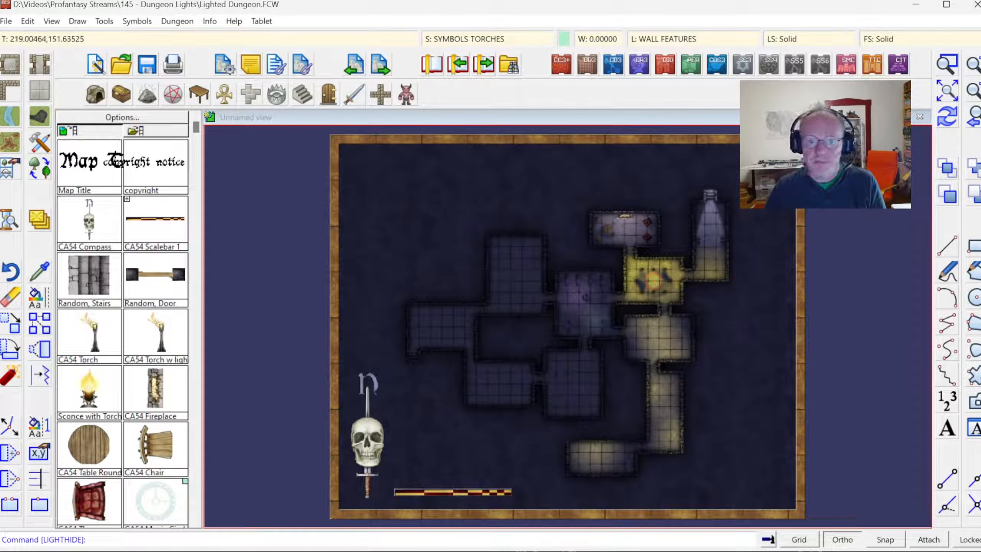
# Step: Examine the unlit rooms and the torch on the southern corridor's west wall up close
pyautogui.click(526, 314)
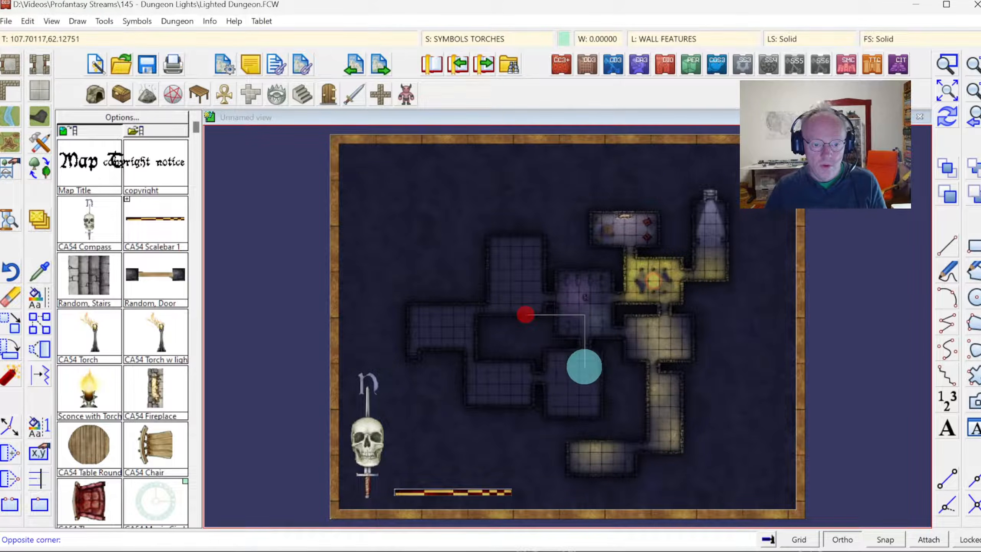
pyautogui.click(649, 434)
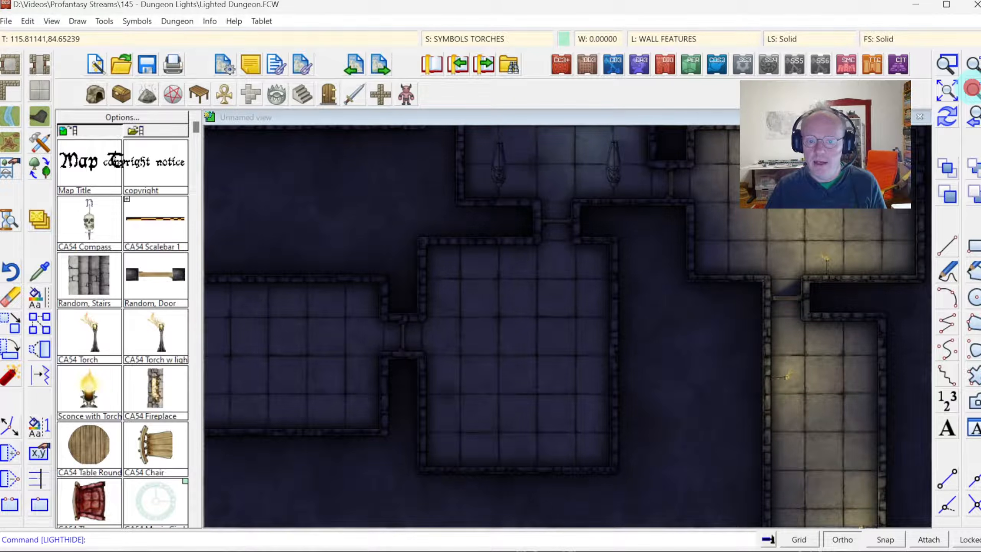
pyautogui.click(972, 89)
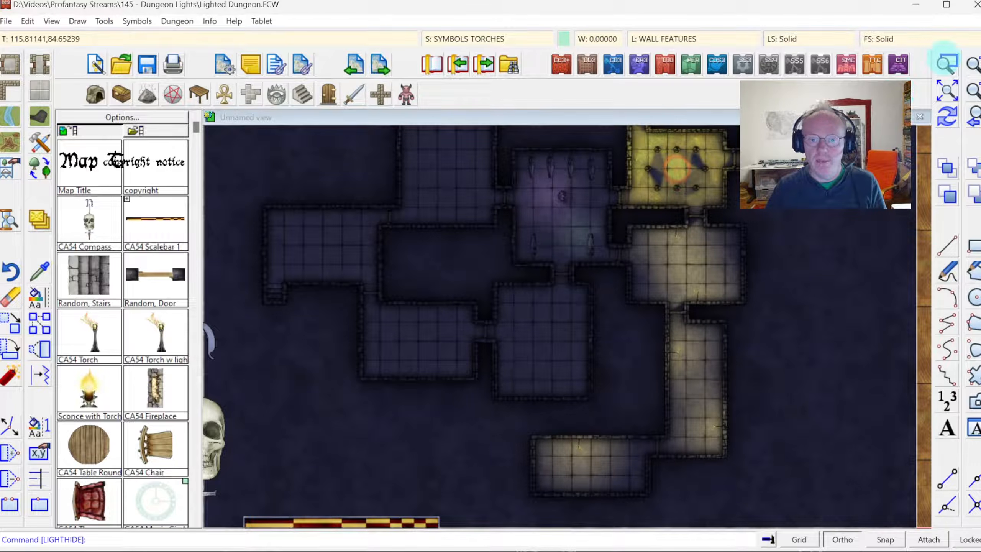
pyautogui.click(947, 63)
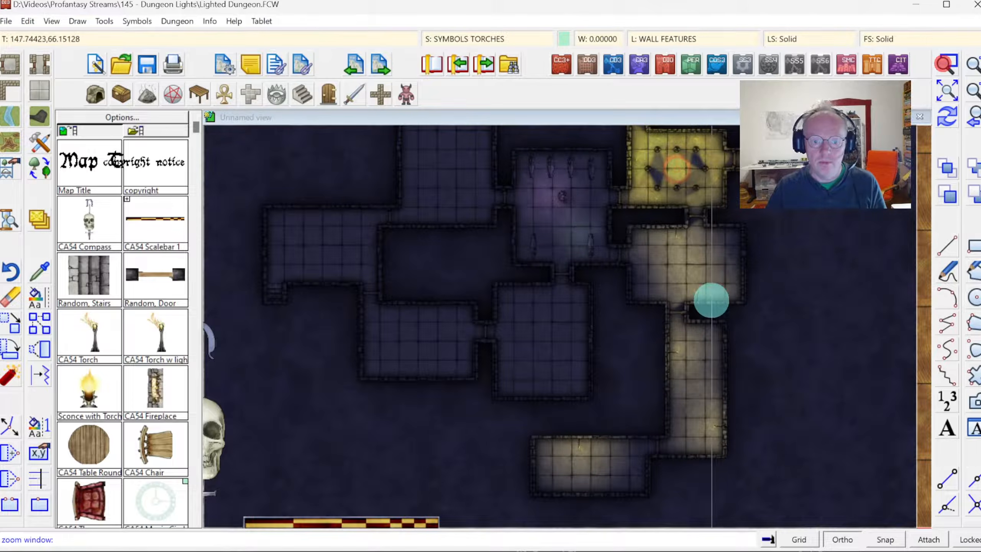
pyautogui.click(643, 325)
pyautogui.click(740, 389)
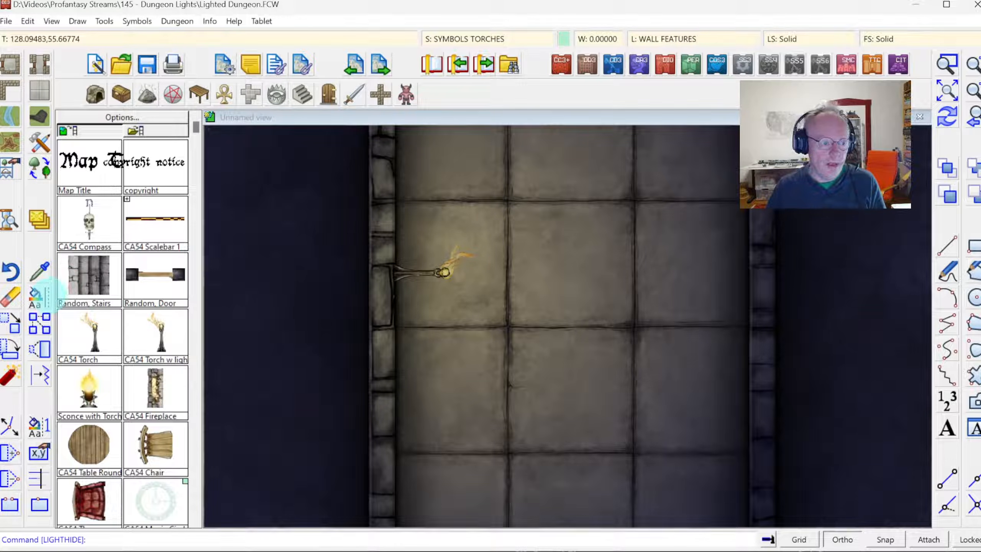
# Step: Change the colour of the torch on the southern corridor's west wall to light blue-violet, colour 62, and redraw the map
pyautogui.rightClick(49, 300)
pyautogui.click(125, 375)
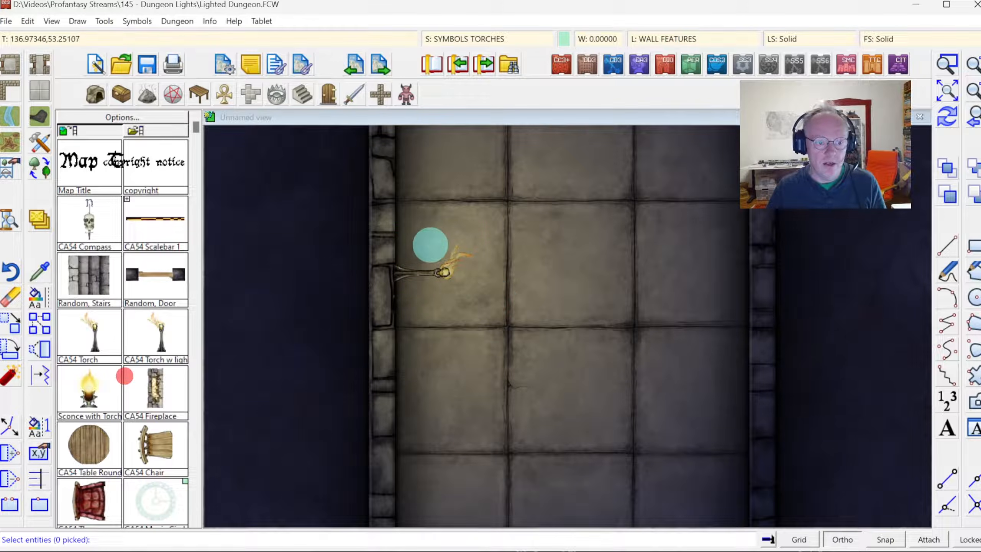
pyautogui.click(483, 314)
pyautogui.rightClick(499, 296)
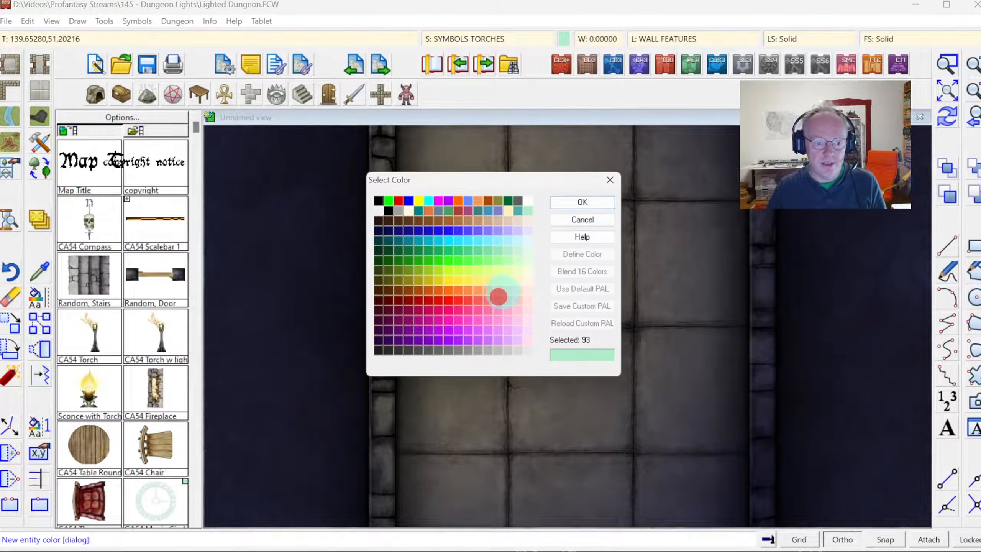
pyautogui.click(517, 230)
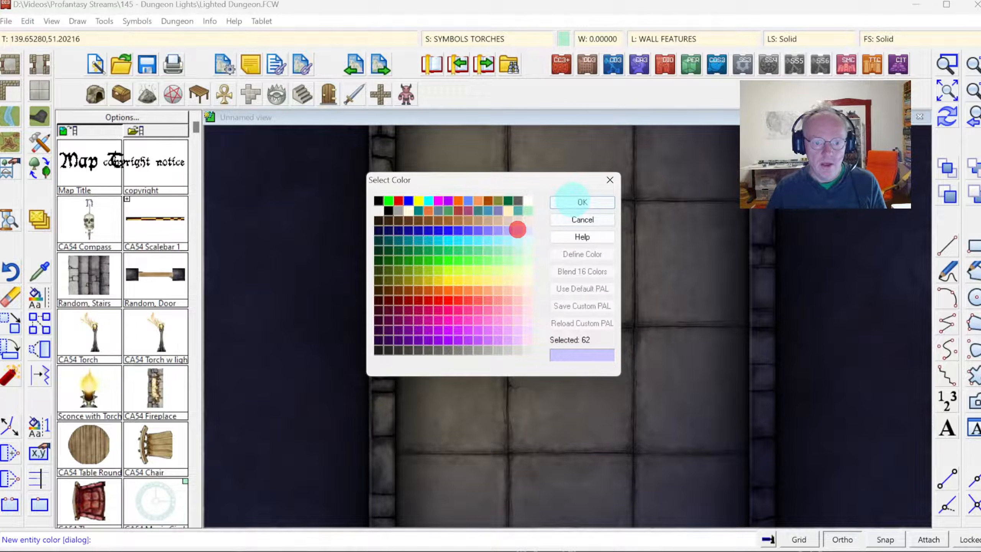
pyautogui.click(571, 202)
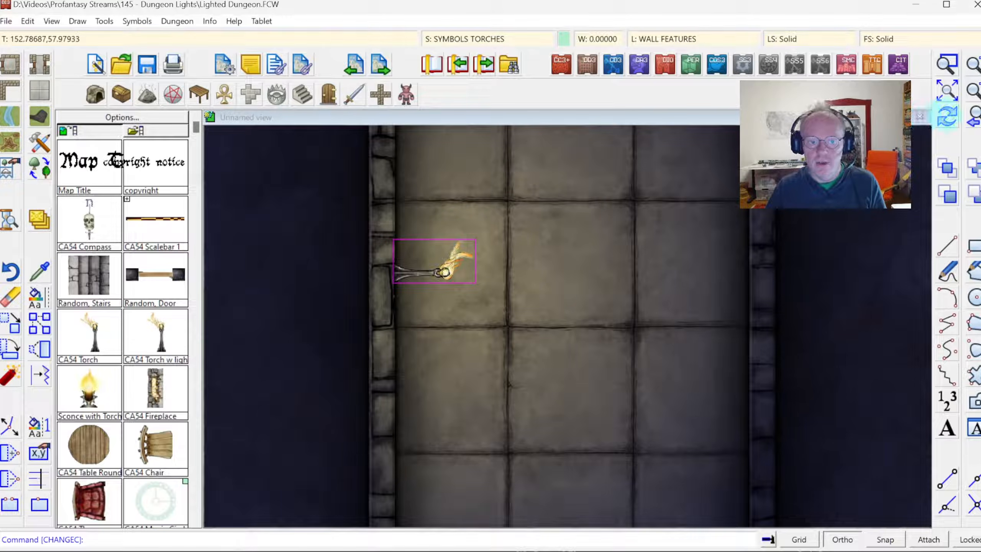
pyautogui.click(947, 116)
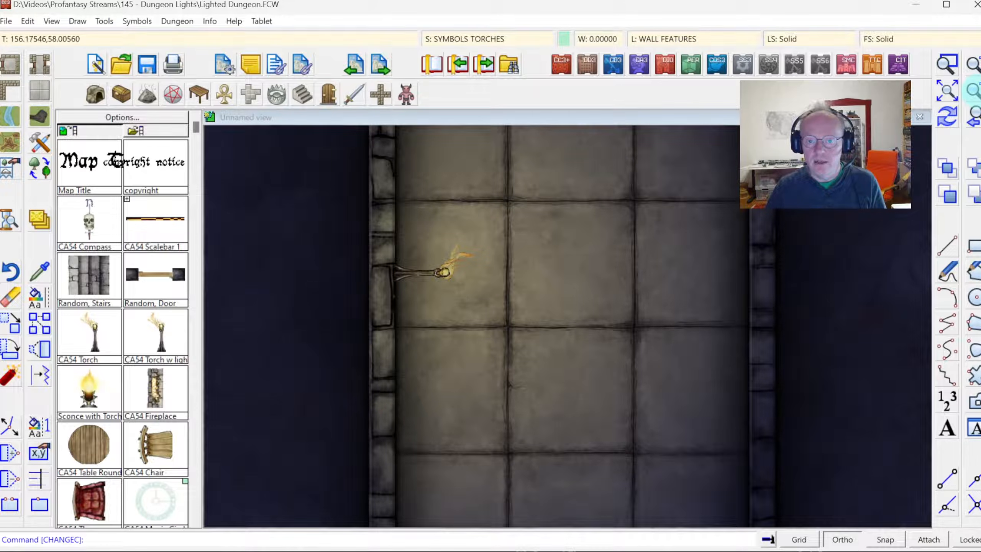
# Step: Enable the varicolor symbol option for CA54 Torch w light in the symbol settings
pyautogui.scroll(-2, 566, 324)
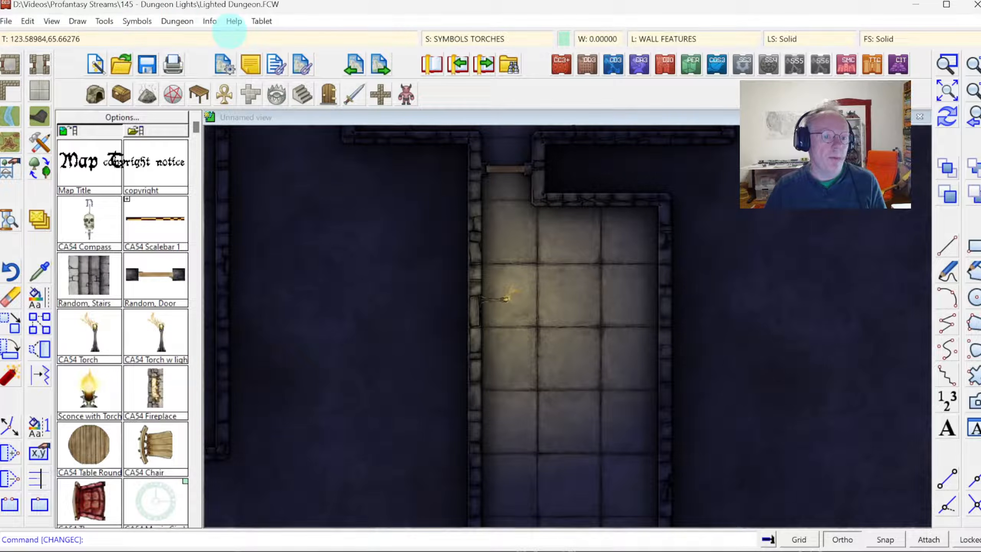
pyautogui.click(136, 20)
pyautogui.click(158, 39)
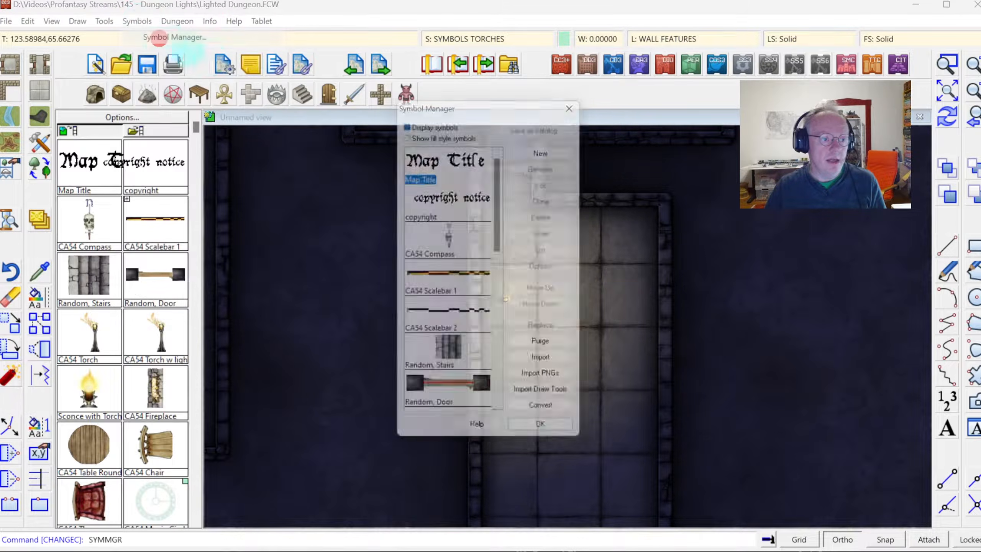
pyautogui.moveTo(503, 182); pyautogui.dragTo(501, 274)
pyautogui.click(457, 205)
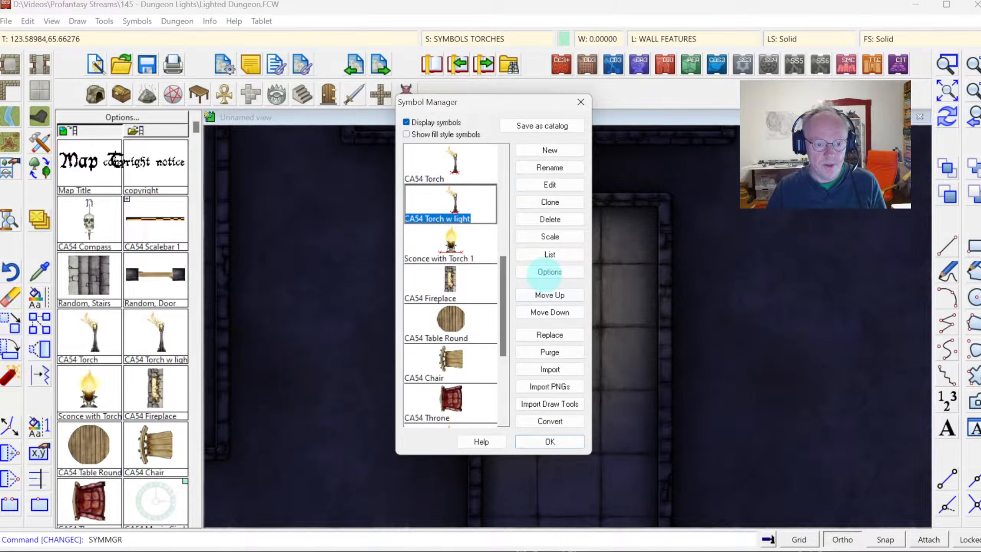
pyautogui.click(545, 273)
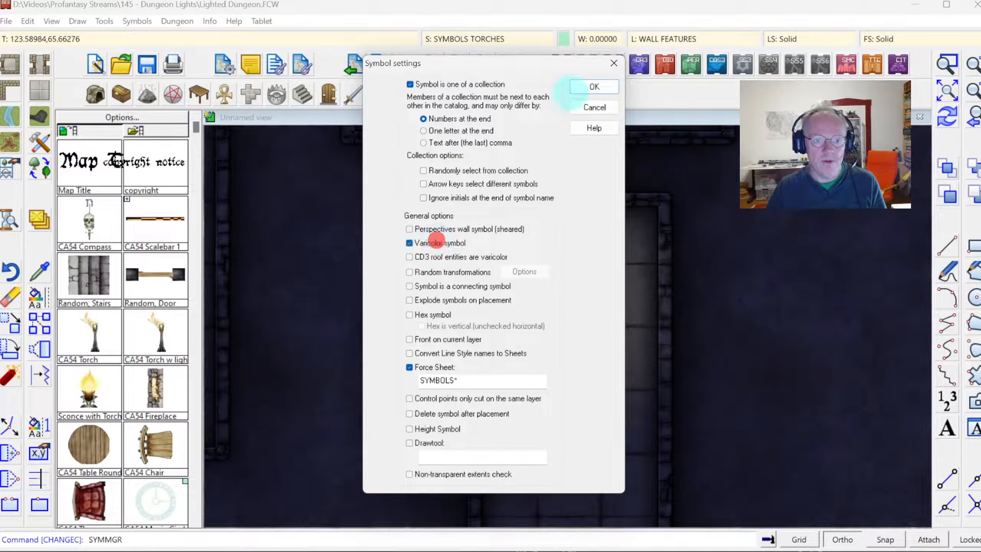
pyautogui.click(593, 87)
# Step: Open the CA54 Torch w light definition in its own editing window and show the light symbols
pyautogui.click(546, 186)
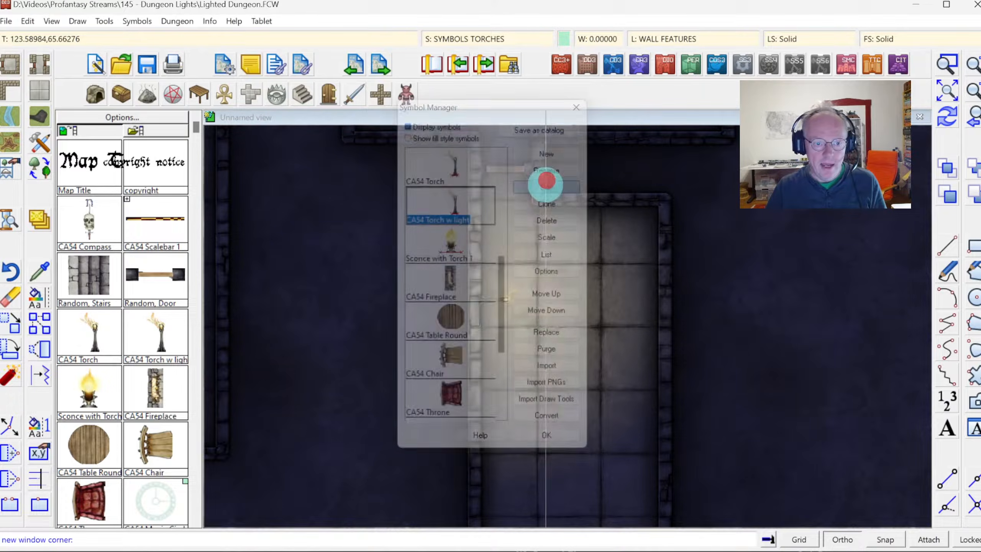
pyautogui.click(335, 165)
pyautogui.click(713, 451)
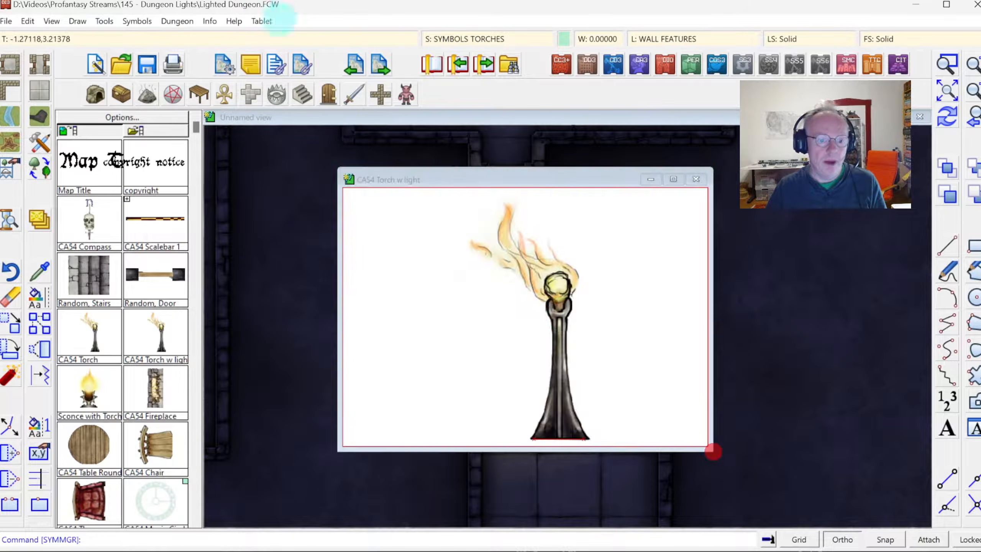
pyautogui.click(177, 21)
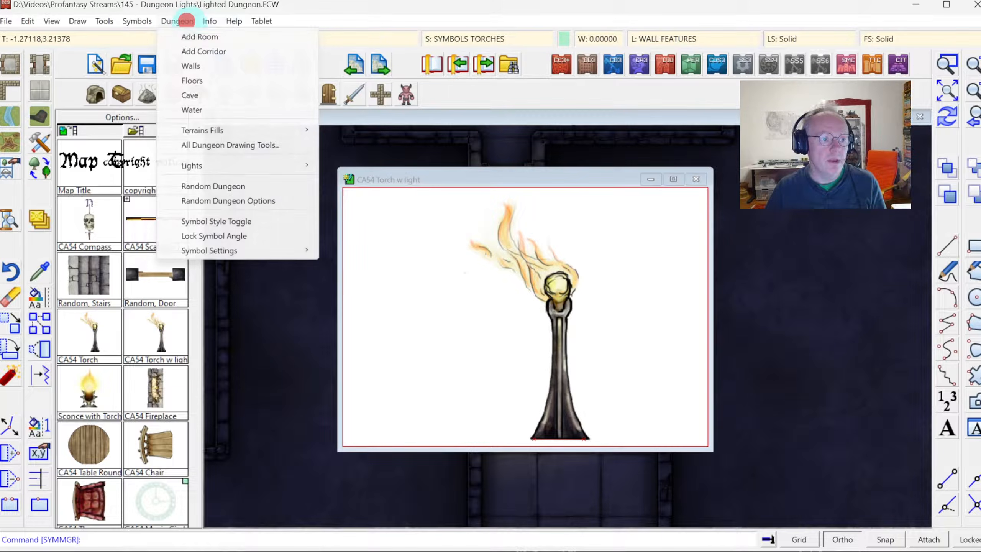
pyautogui.moveTo(204, 166)
pyautogui.click(368, 180)
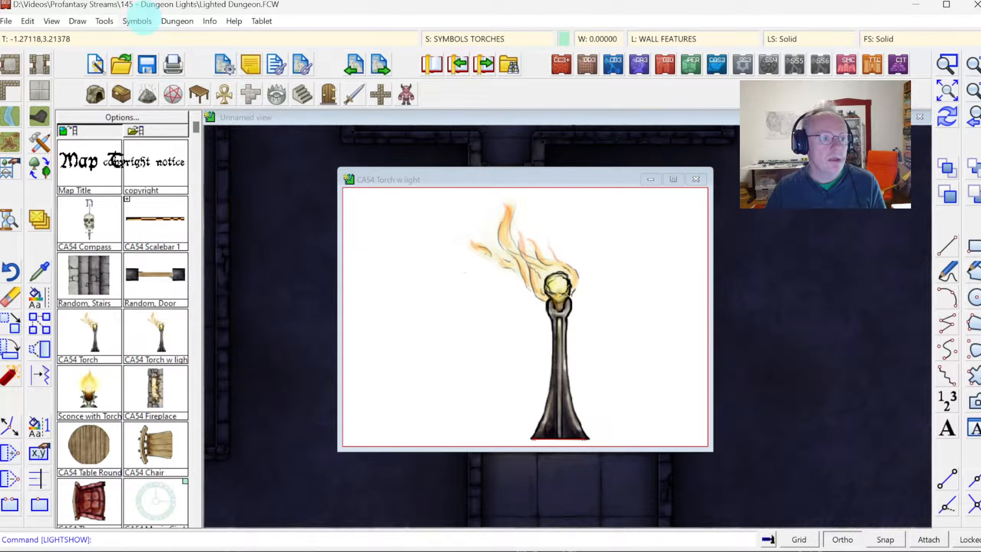
# Step: Make the light inside the CA54 Torch w light definition varicolor and keep the changes to the symbol
pyautogui.click(137, 20)
pyautogui.click(168, 86)
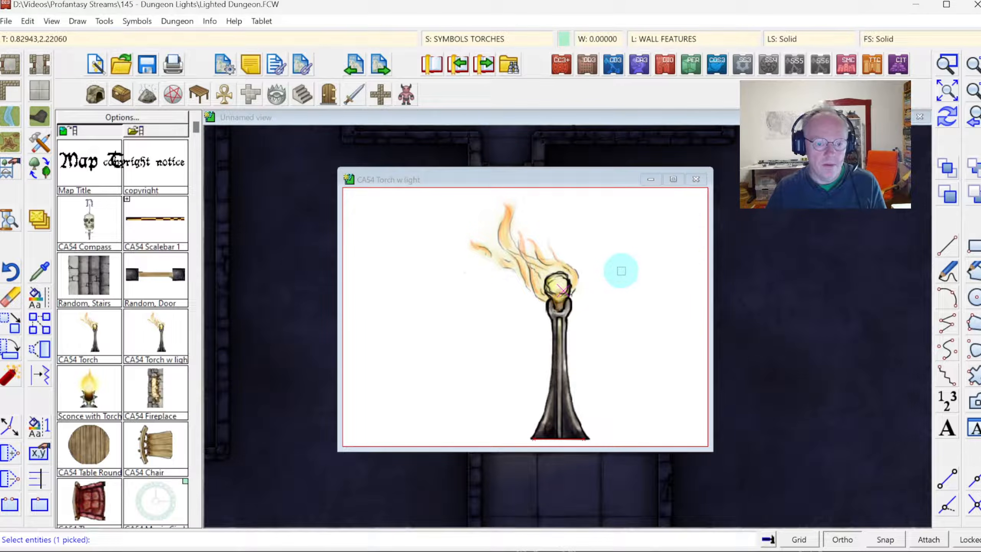
pyautogui.rightClick(622, 257)
pyautogui.click(621, 258)
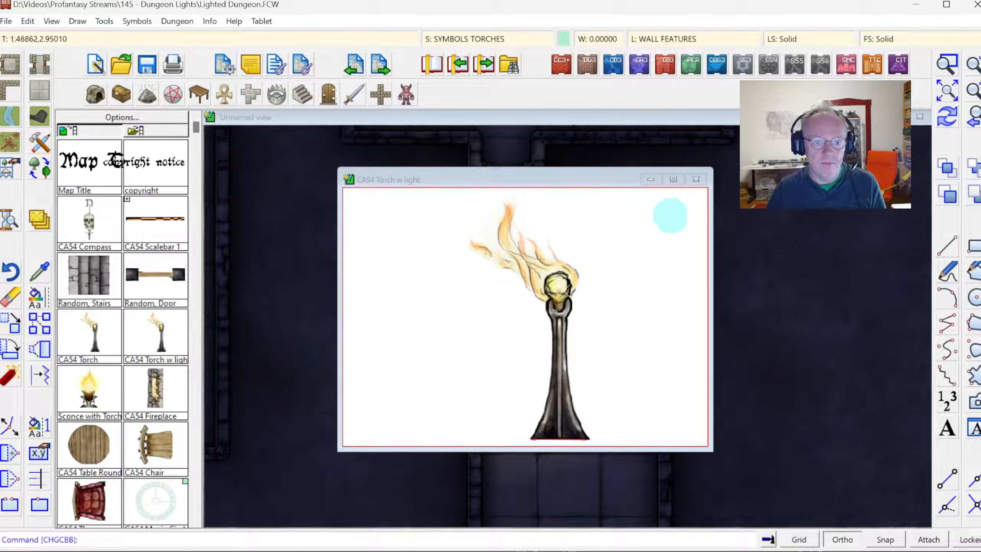
pyautogui.click(696, 179)
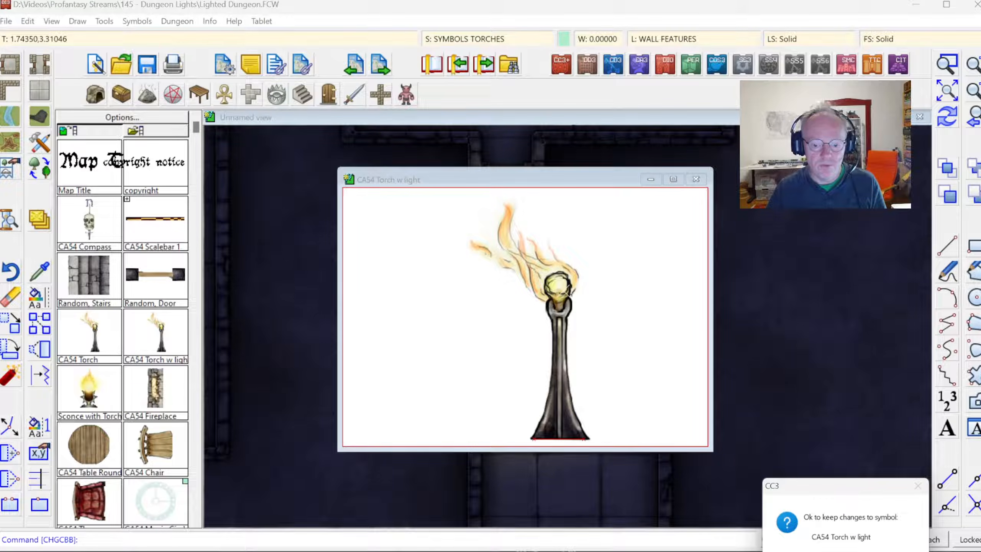
pyautogui.press('Return')
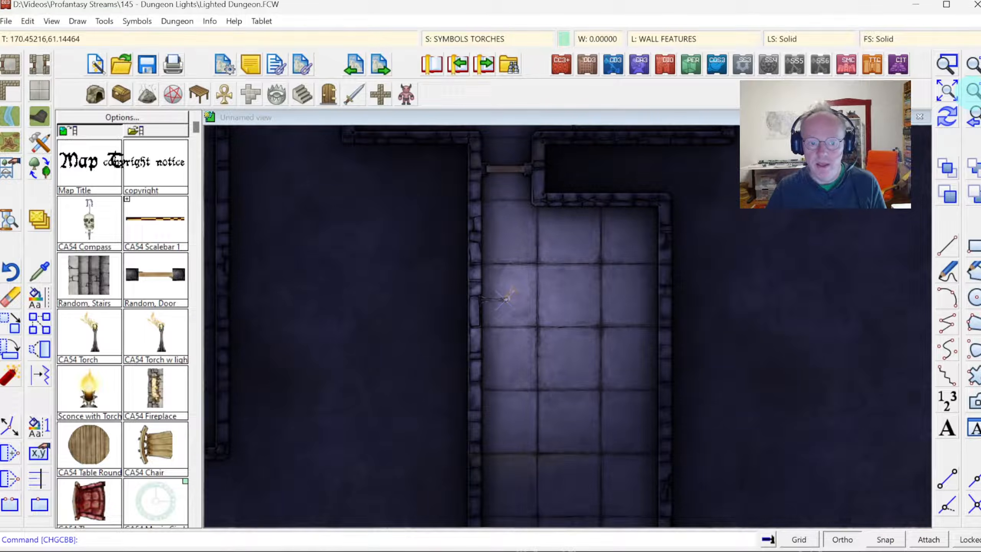
# Step: Change the torches on the southernmost room's north wall and the southern corridor's east wall to yellow, colour 138
pyautogui.click(974, 91)
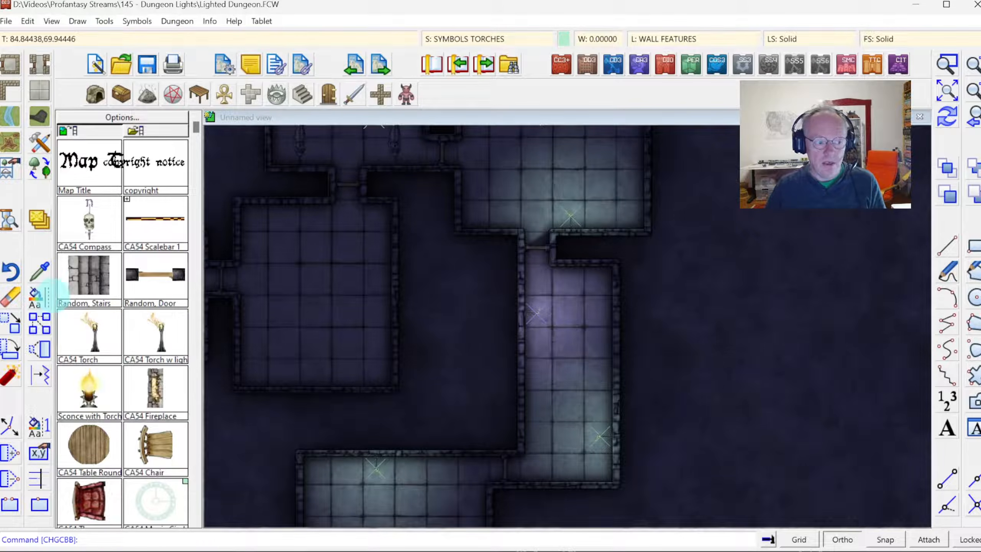
pyautogui.rightClick(39, 297)
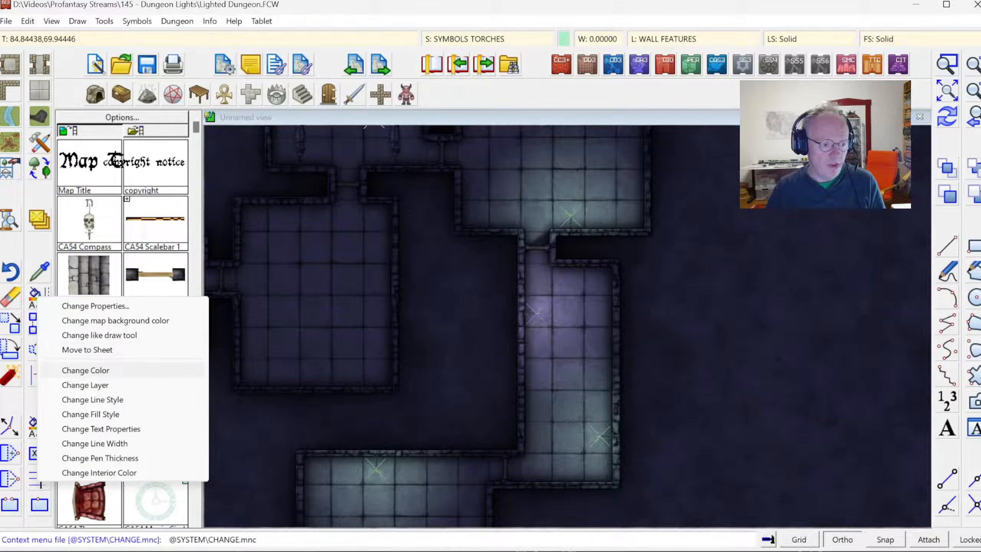
pyautogui.click(85, 370)
pyautogui.click(346, 468)
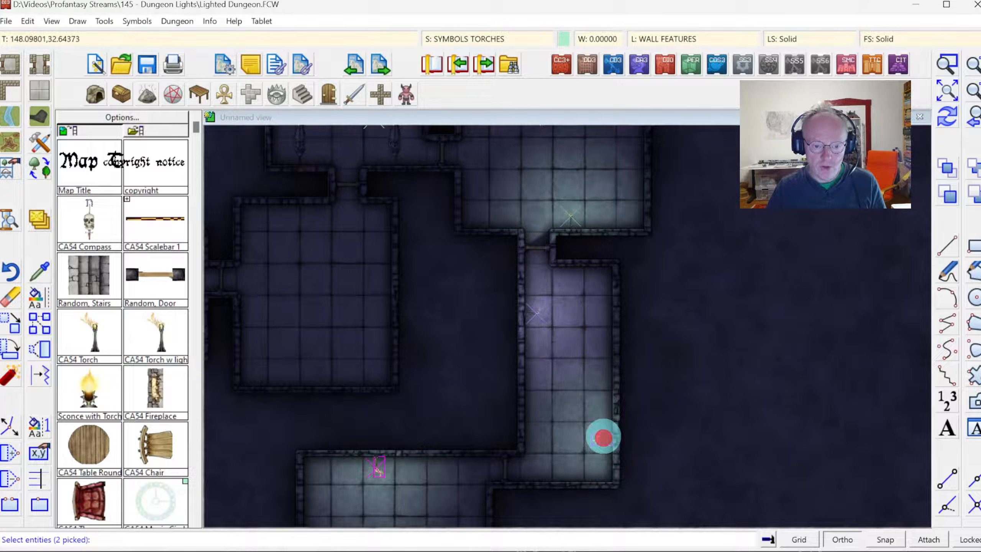
pyautogui.rightClick(620, 344)
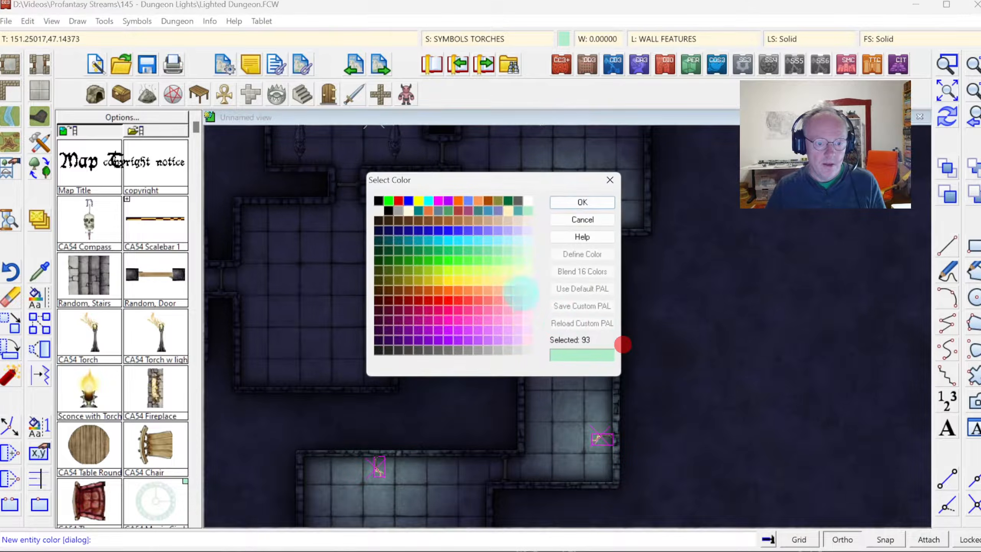
pyautogui.click(495, 279)
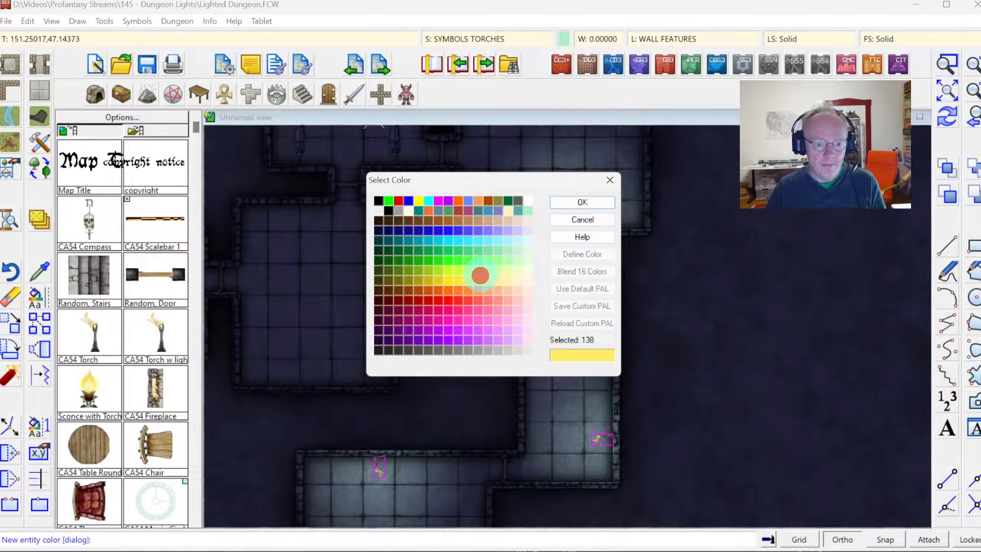
pyautogui.click(570, 201)
# Step: Change the torch on the south wall of the room above the southern corridor to yellow, colour 137, and redraw
pyautogui.click(567, 217)
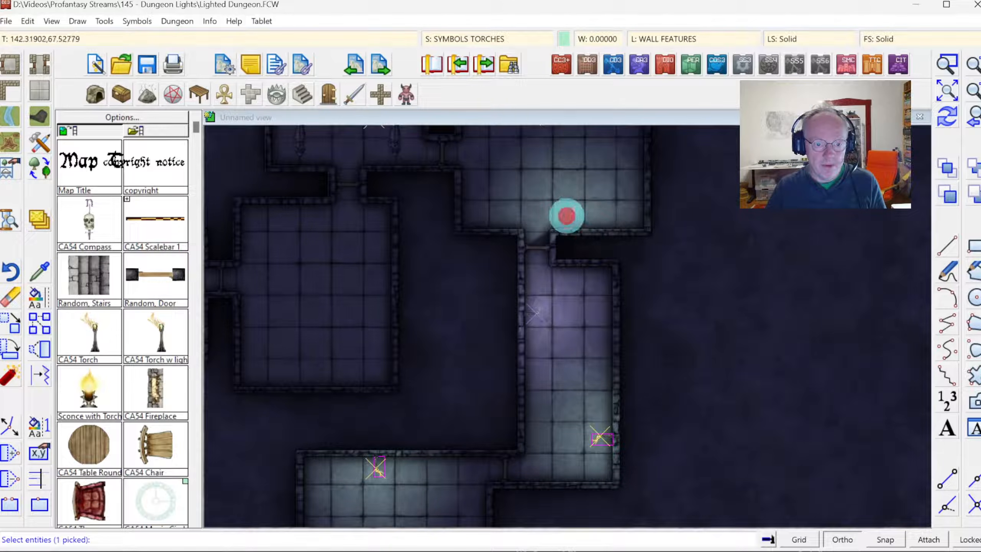
pyautogui.rightClick(611, 240)
pyautogui.click(612, 240)
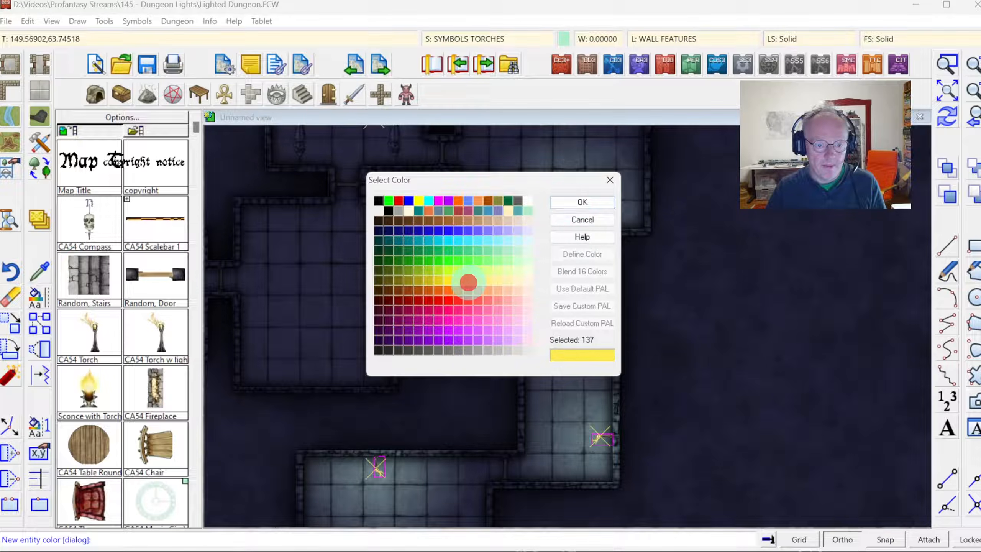
pyautogui.click(579, 202)
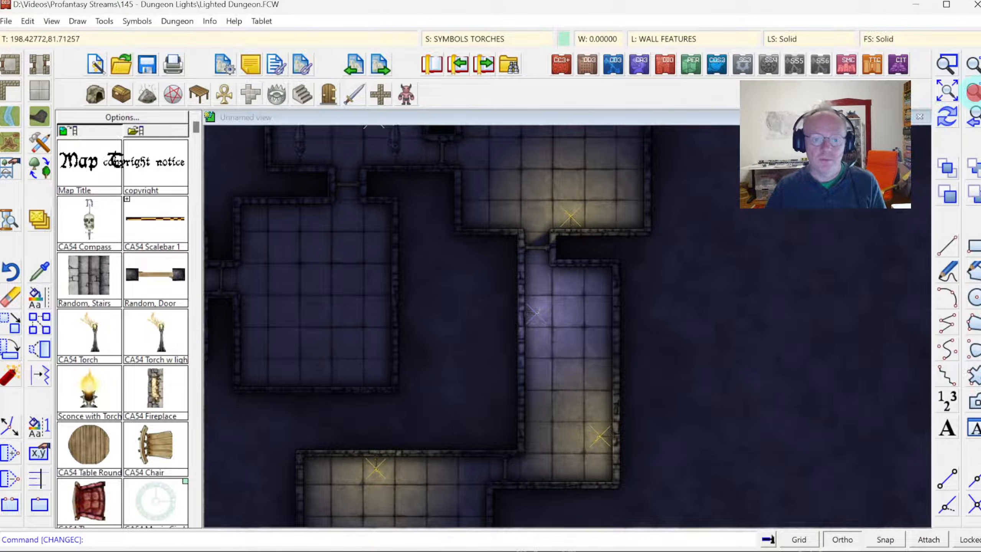
# Step: Choose the hot lava drawing tool for the unlit square room west of the southern corridor and check its OUTSIDE sheet in the sheet list
pyautogui.click(975, 92)
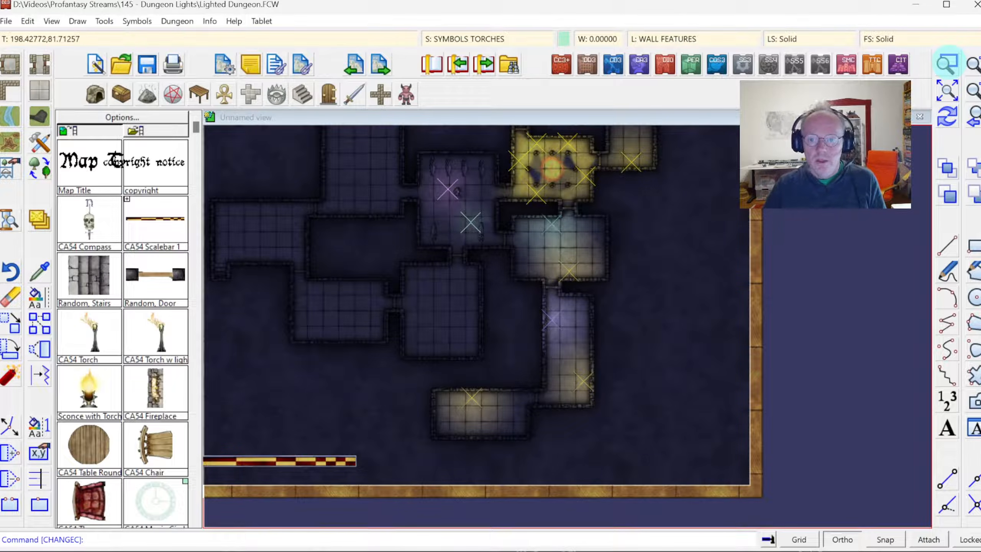
pyautogui.click(947, 64)
pyautogui.click(378, 250)
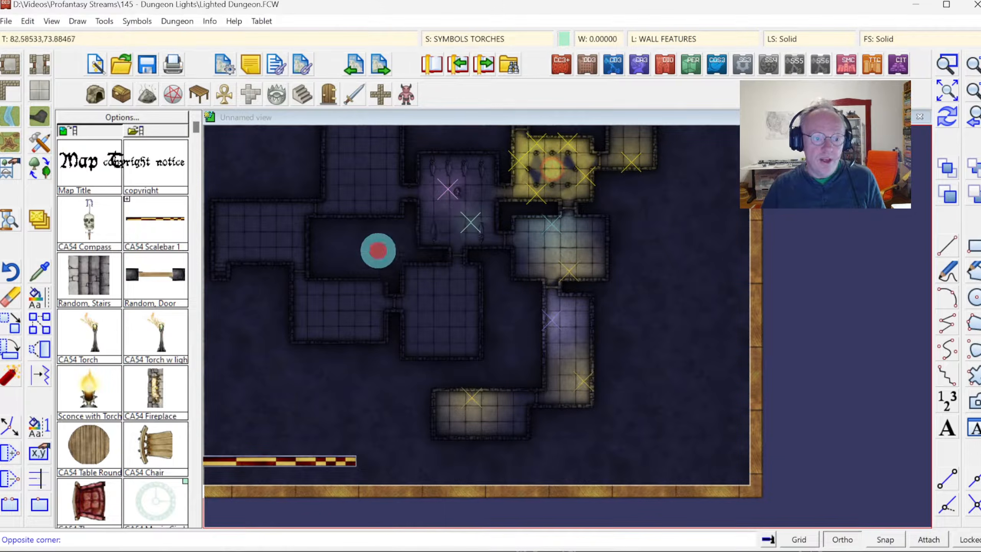
pyautogui.click(575, 414)
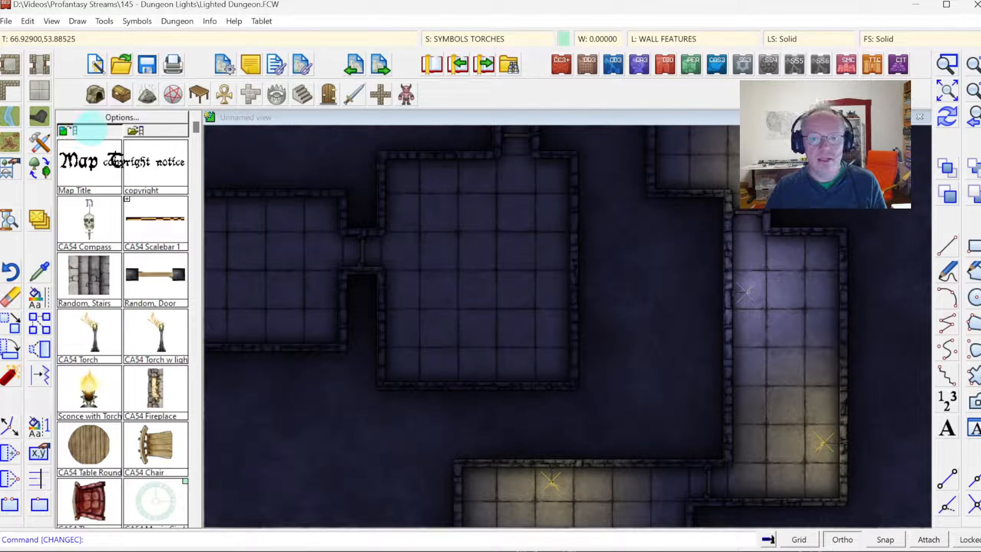
pyautogui.click(37, 138)
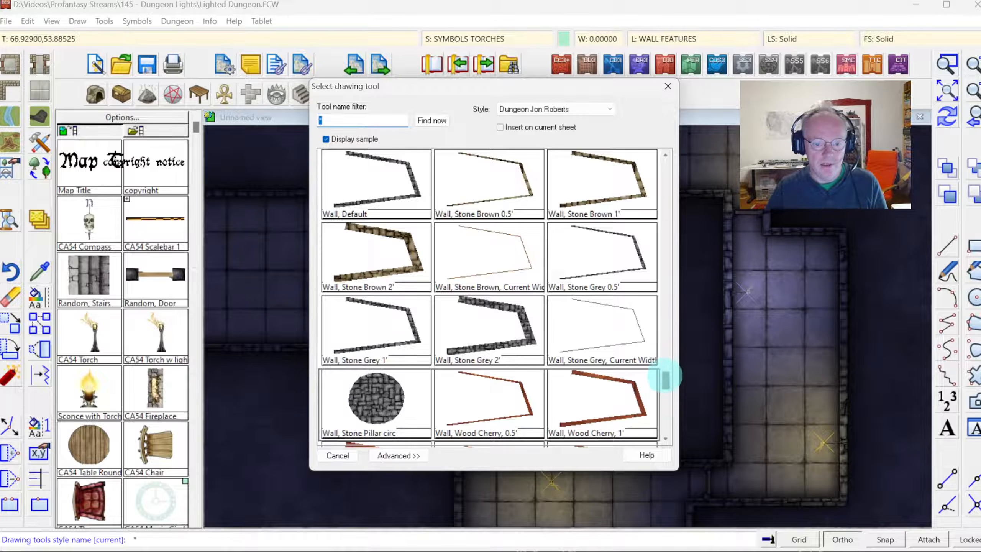
pyautogui.moveTo(665, 379); pyautogui.dragTo(636, 309)
pyautogui.click(602, 337)
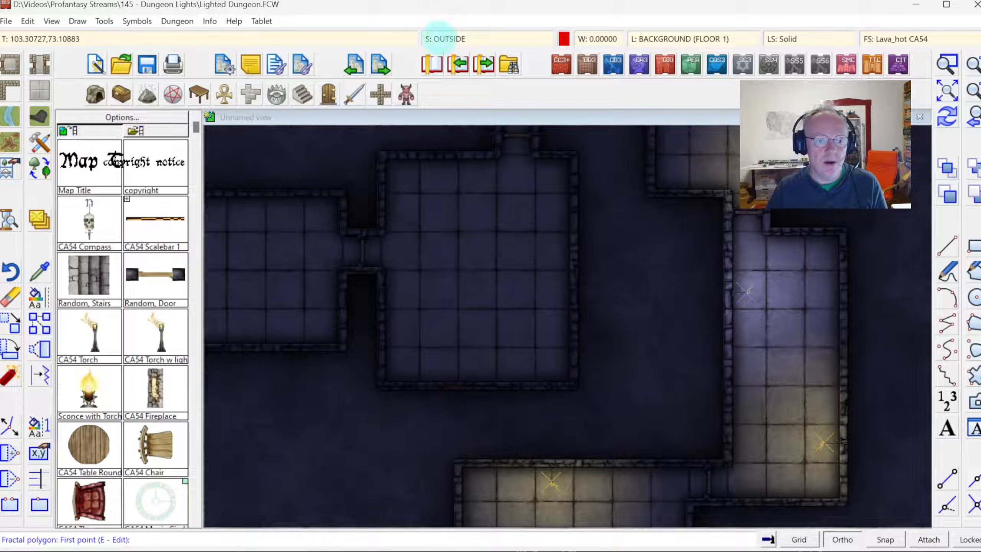
pyautogui.click(448, 38)
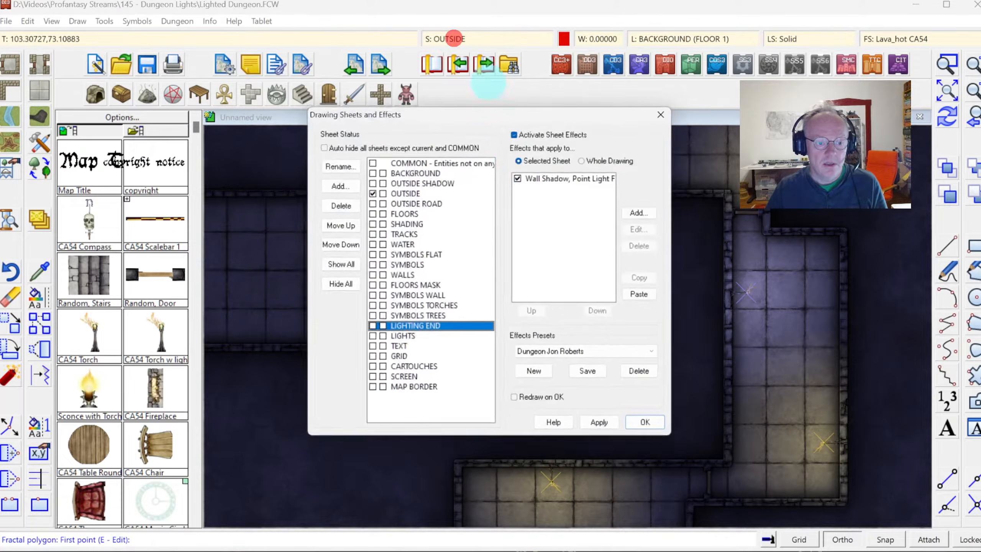
pyautogui.click(657, 432)
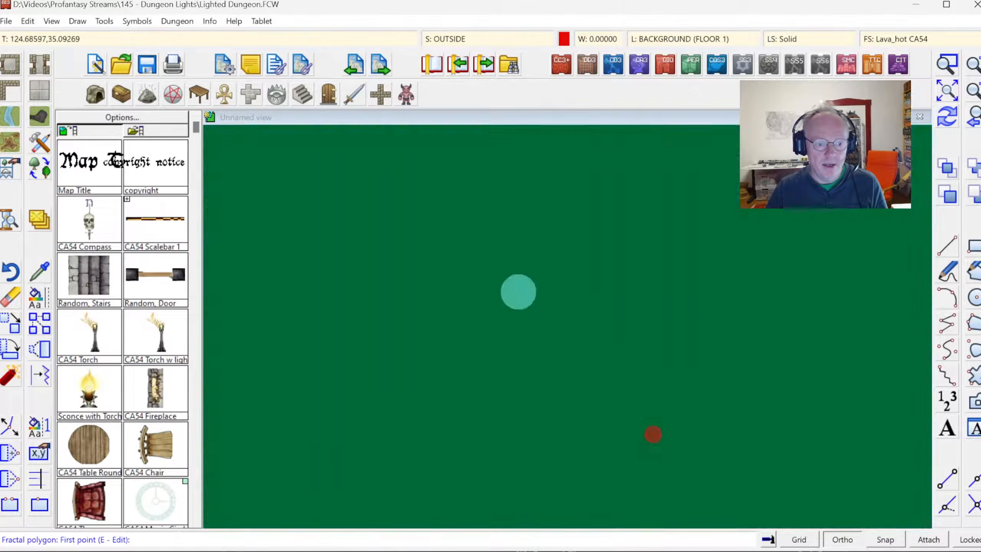
# Step: Draw an irregular, roughly diagonal fractal lava pool in the unlit square room with Ortho turned off, and finish the polygon
pyautogui.click(455, 220)
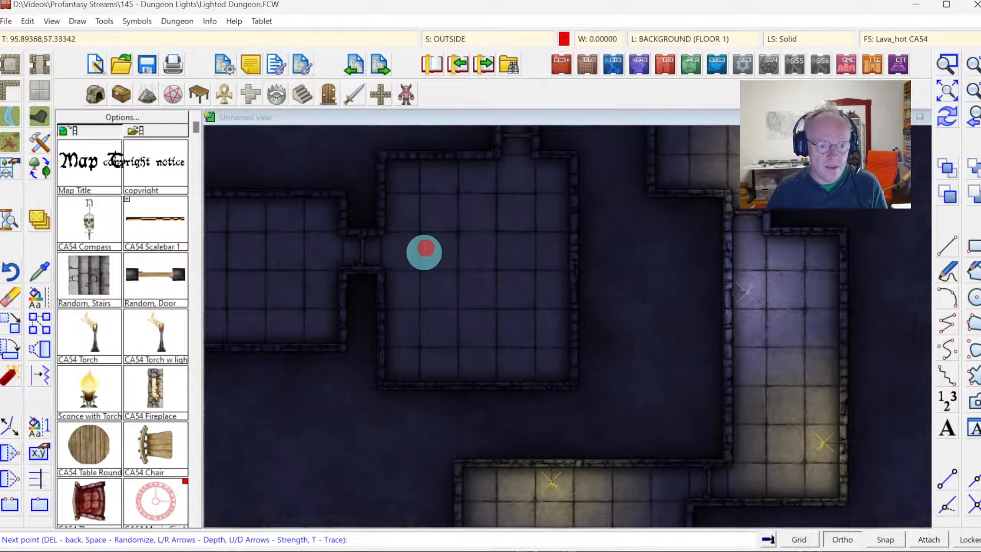
pyautogui.click(840, 540)
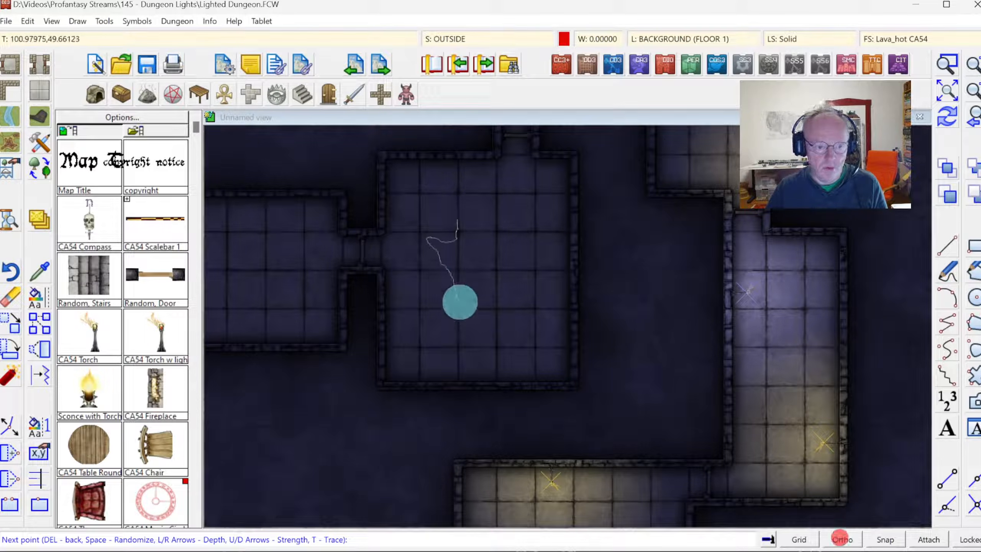
pyautogui.click(442, 291)
pyautogui.click(475, 329)
pyautogui.click(505, 346)
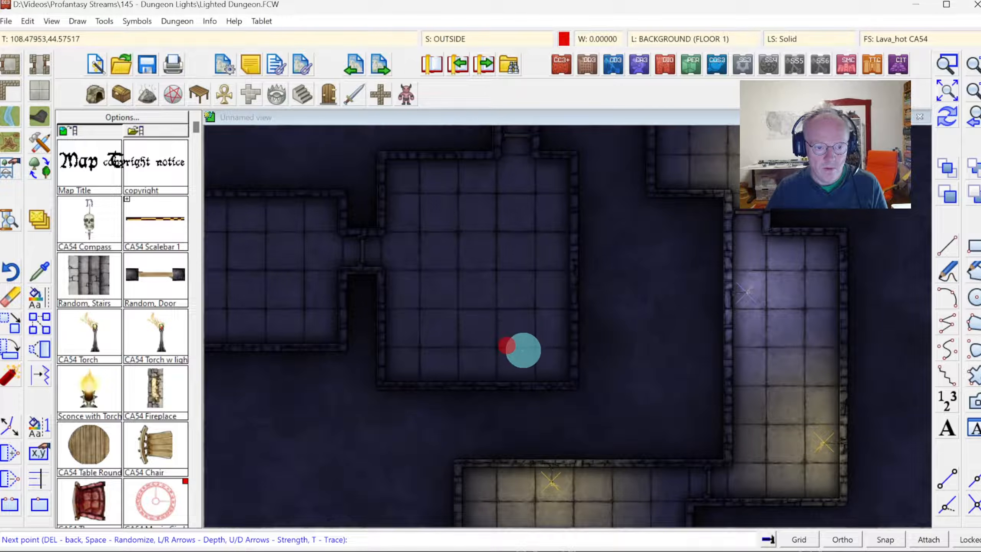
pyautogui.click(534, 344)
pyautogui.click(503, 311)
pyautogui.click(493, 298)
pyautogui.click(475, 247)
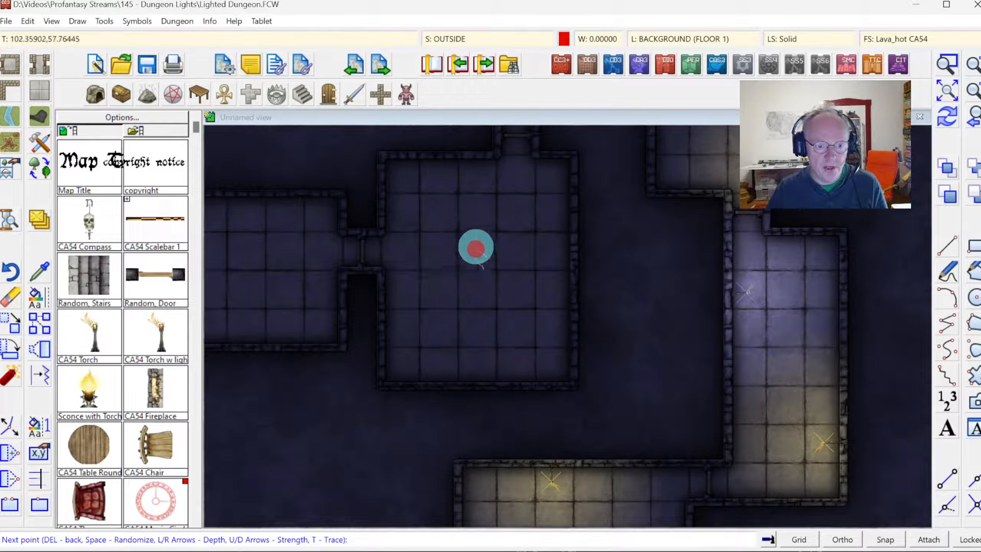
pyautogui.click(491, 197)
pyautogui.click(478, 184)
pyautogui.rightClick(466, 201)
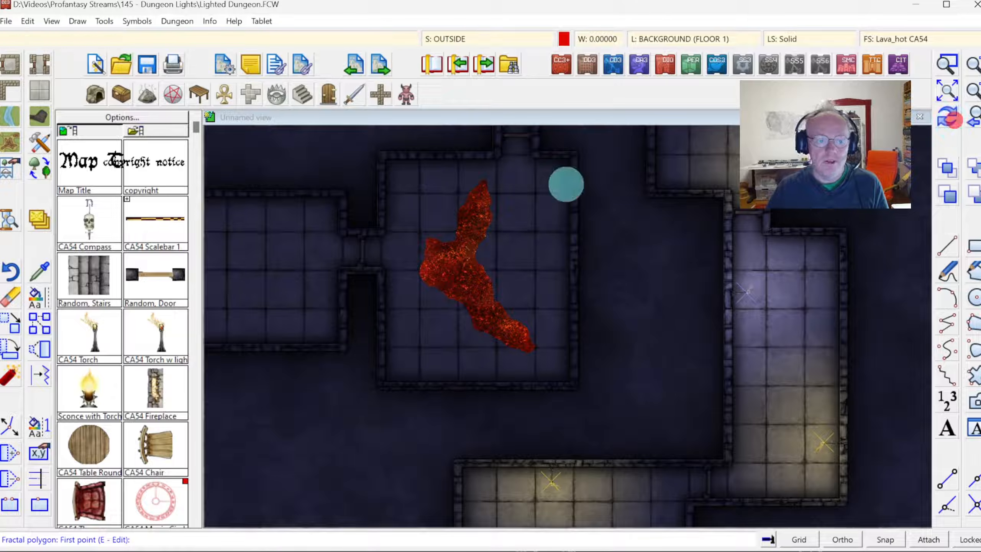
# Step: Move the OUTSIDE sheet directly below the FLOORS sheet in the sheet order and apply the change
pyautogui.click(470, 42)
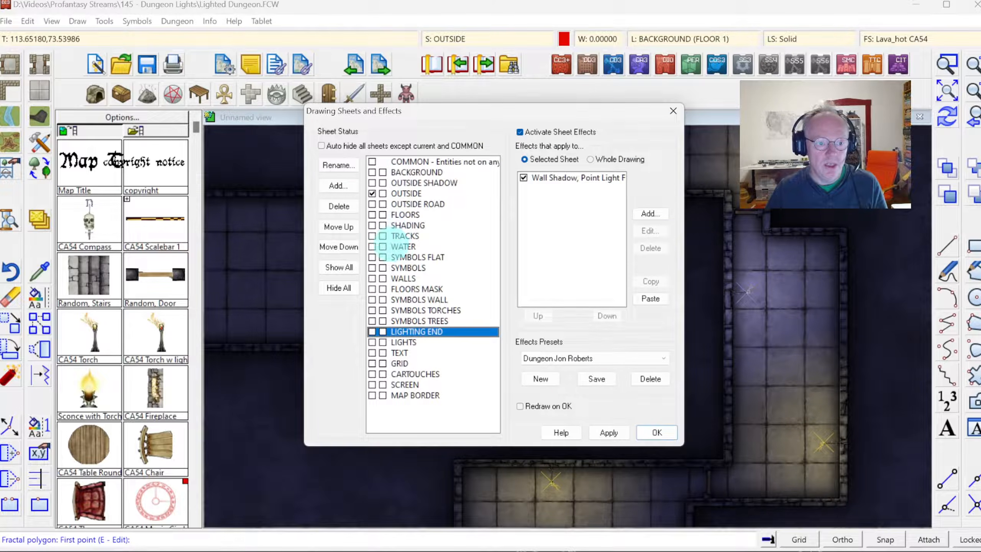
pyautogui.click(405, 193)
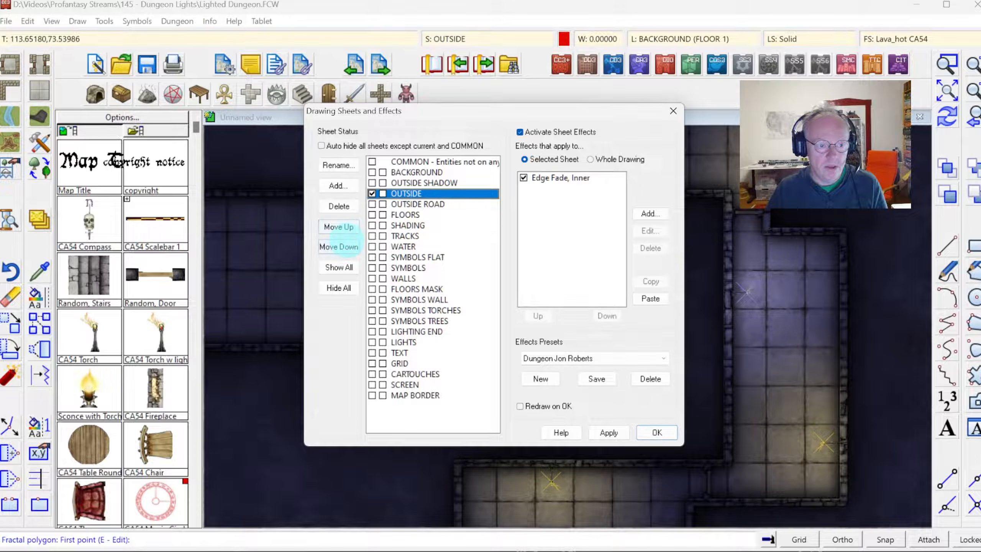
pyautogui.click(342, 246)
pyautogui.click(343, 245)
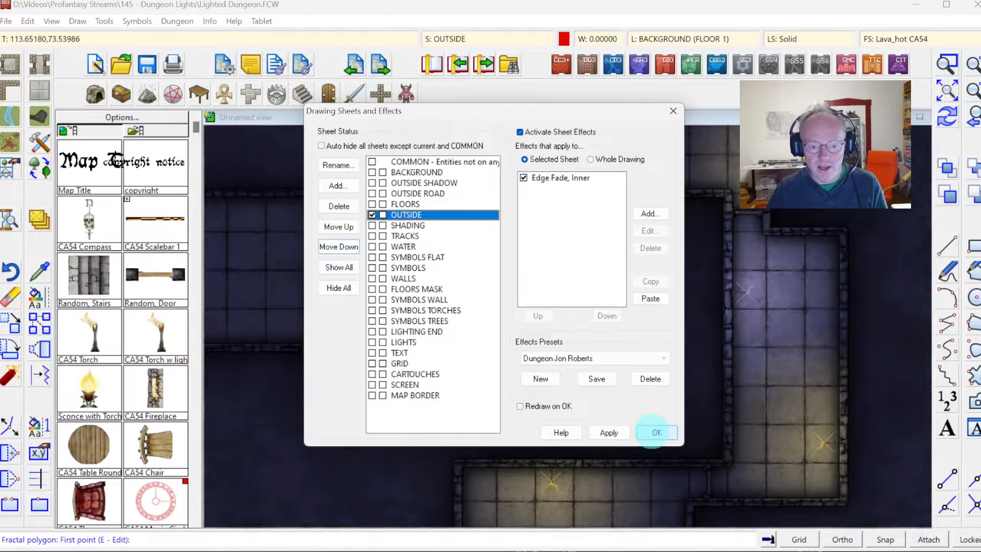
pyautogui.click(657, 432)
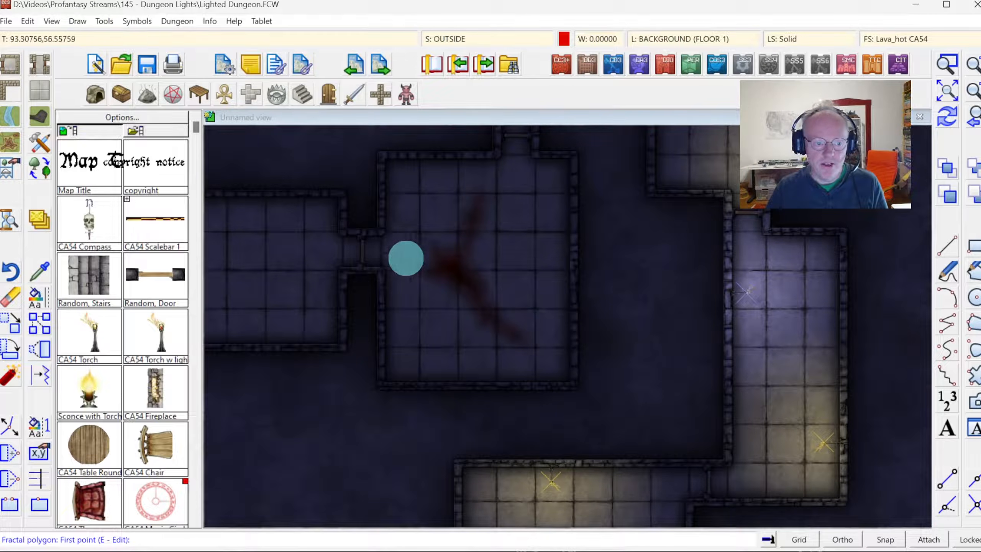
# Step: Disable the Edge Fade, Inner effect on the OUTSIDE sheet
pyautogui.click(474, 43)
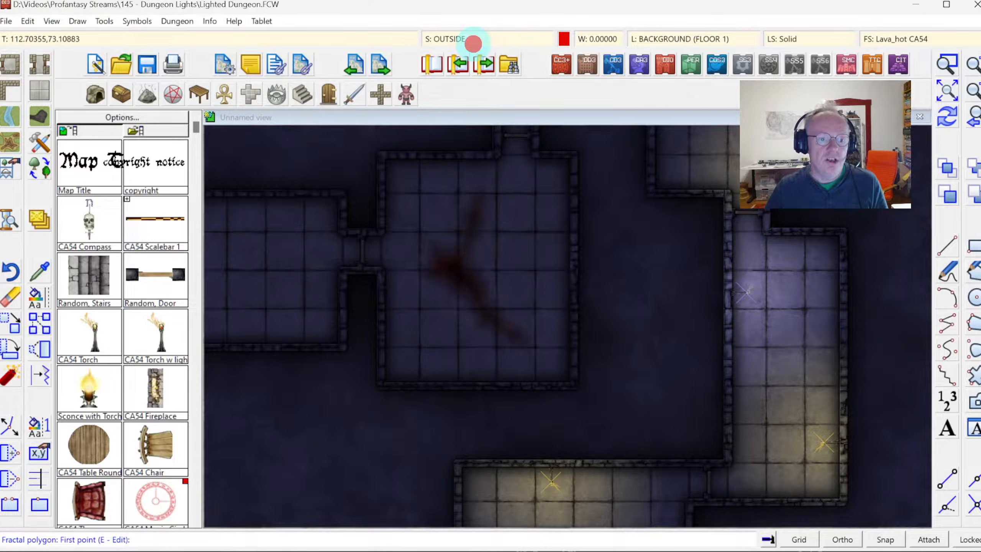
pyautogui.click(540, 178)
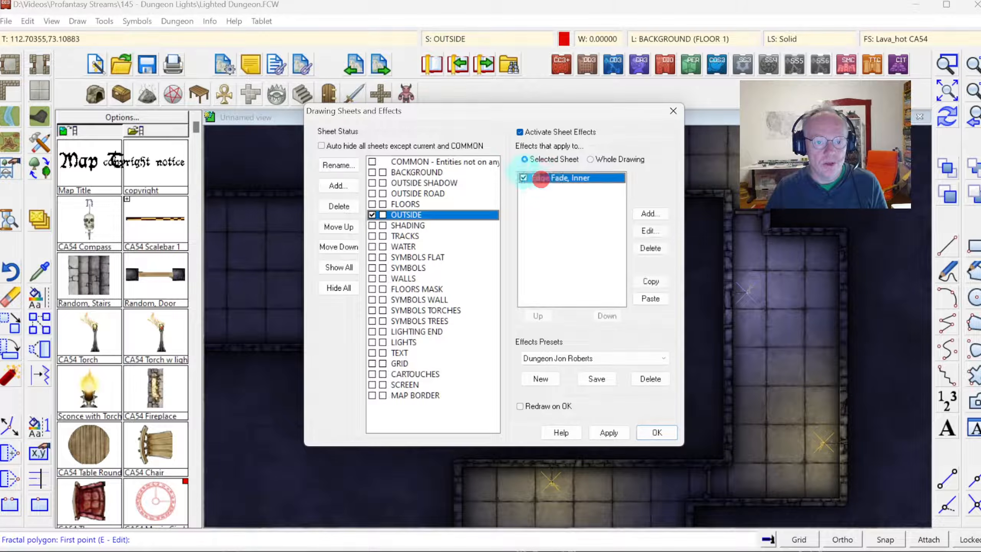
pyautogui.click(523, 178)
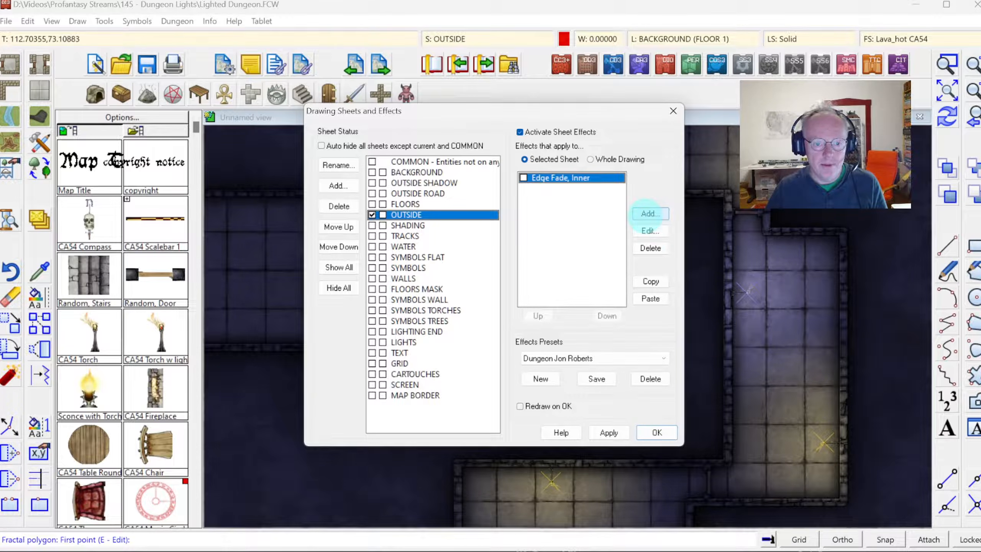
# Step: Add a black Outside Glow effect to the OUTSIDE sheet with 25% strength and a blur radius of 0.25 map units
pyautogui.click(650, 213)
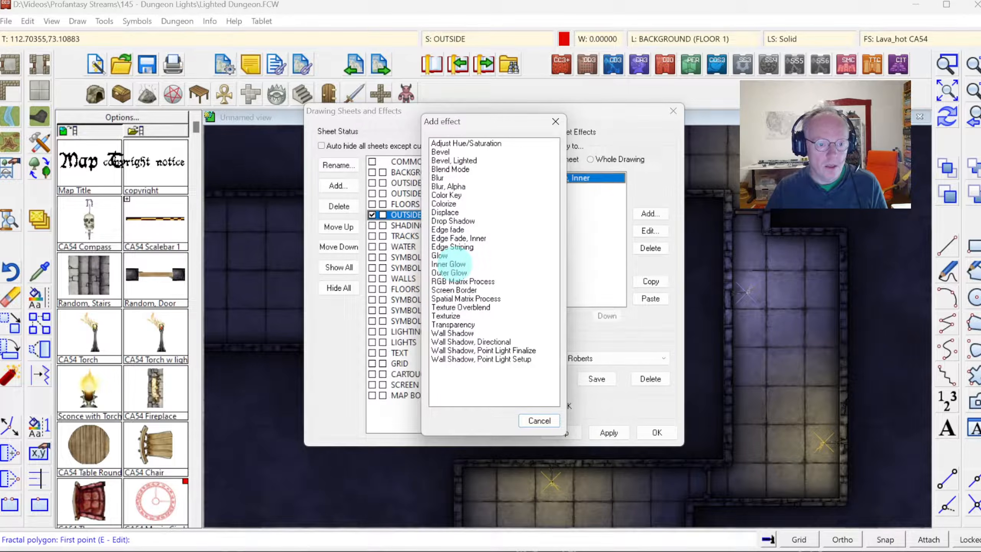
pyautogui.doubleClick(440, 255)
pyautogui.click(503, 217)
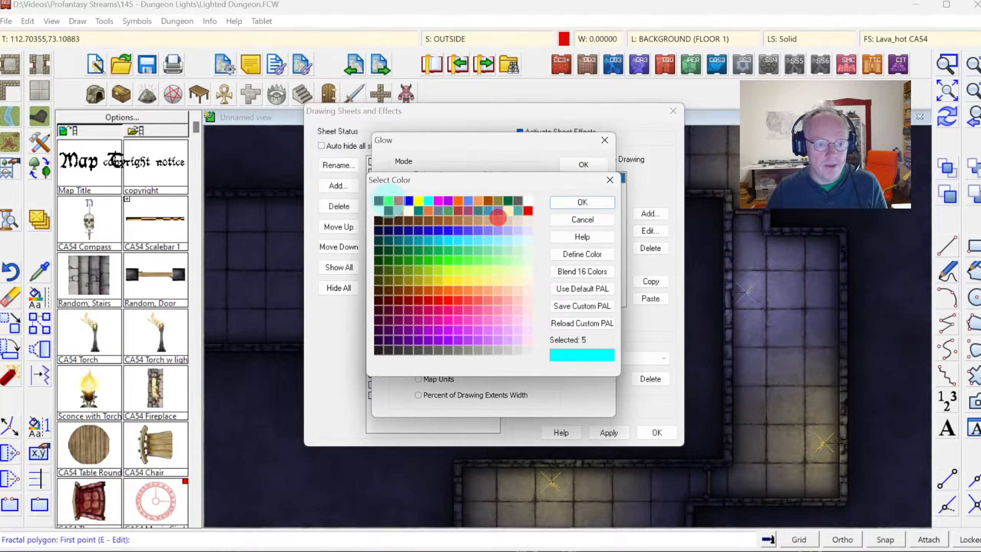
pyautogui.click(377, 200)
pyautogui.click(582, 202)
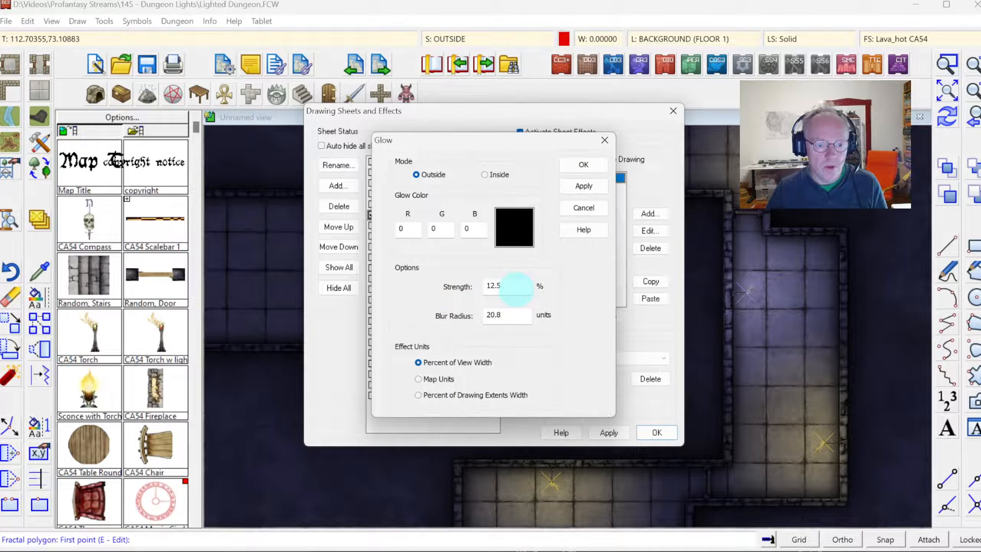
pyautogui.doubleClick(513, 287)
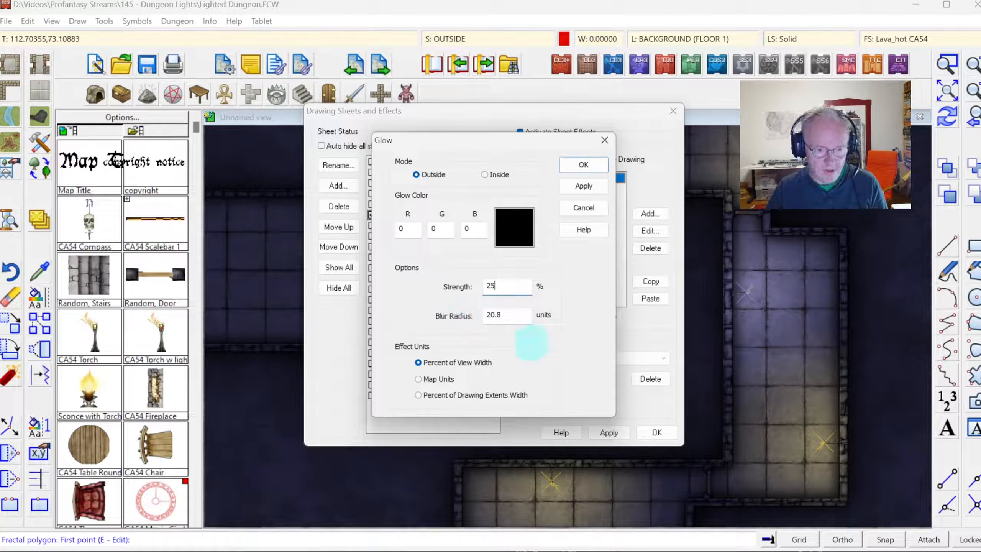
pyautogui.click(444, 379)
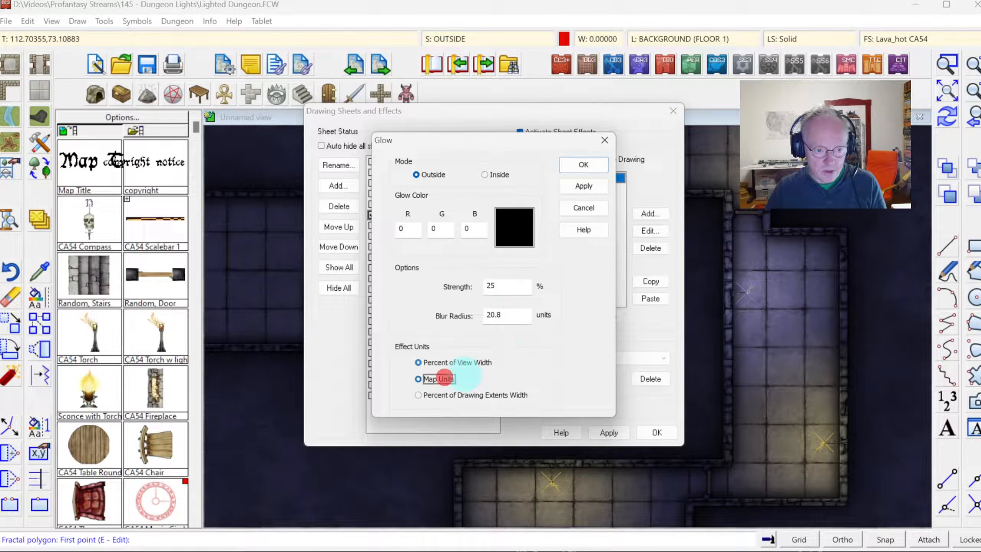
pyautogui.doubleClick(520, 318)
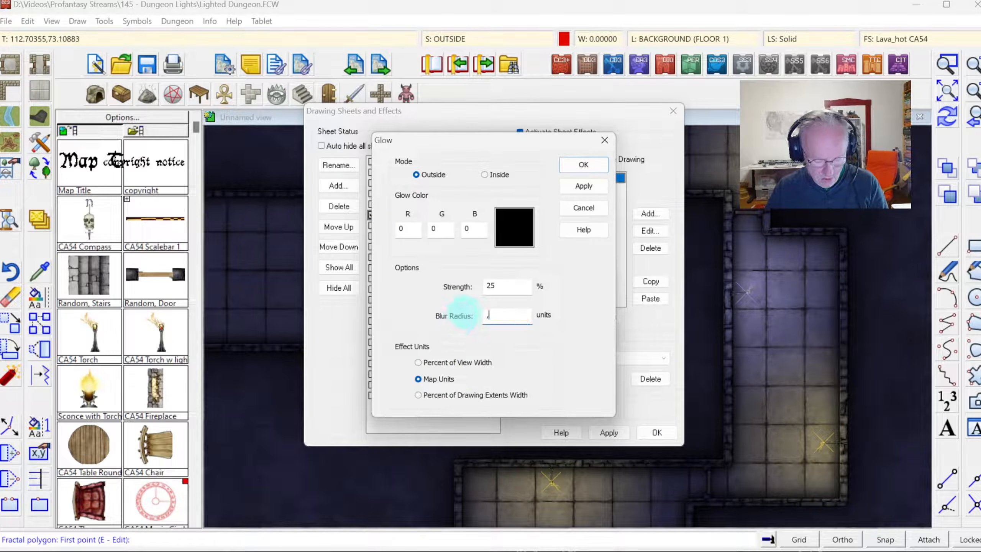
pyautogui.write(',25')
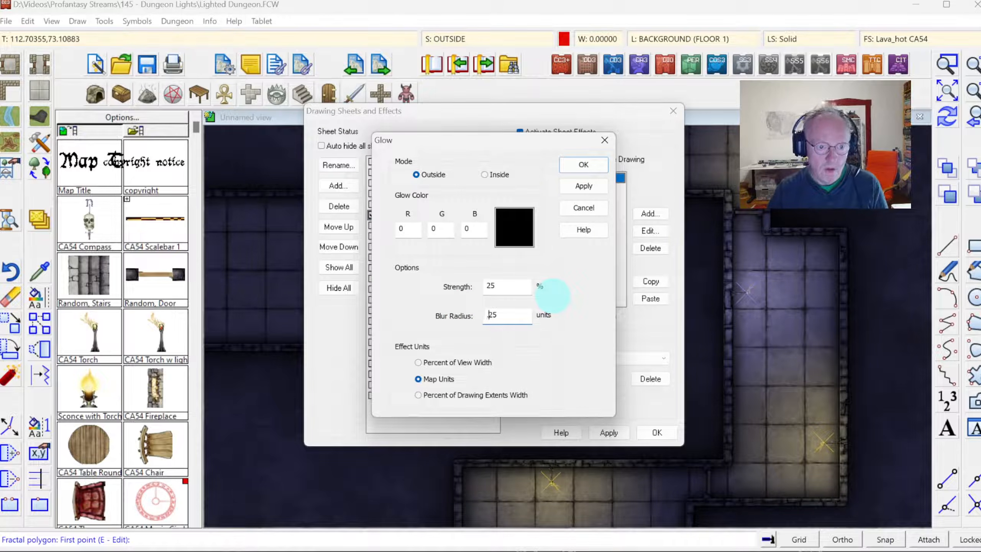
pyautogui.click(581, 164)
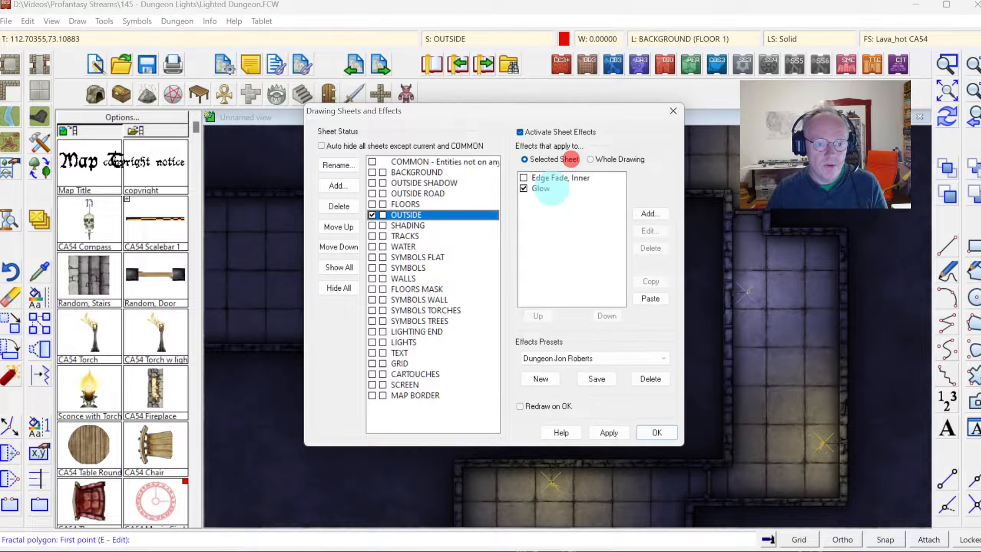
# Step: Add an Inside Glow effect in dark red, colour 162, to the OUTSIDE sheet with 0% strength and blur radius 5, and apply the effects
pyautogui.click(650, 213)
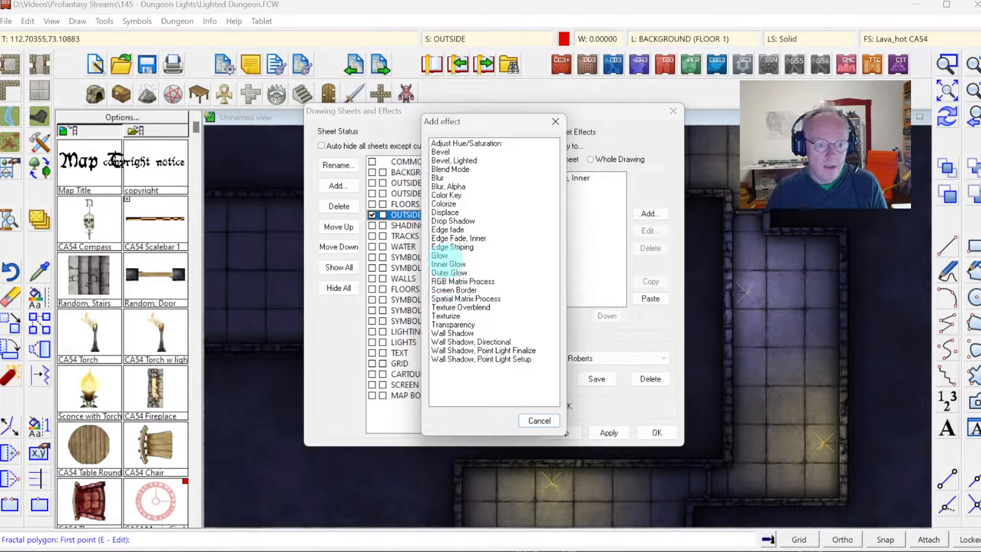
pyautogui.doubleClick(441, 256)
pyautogui.click(522, 235)
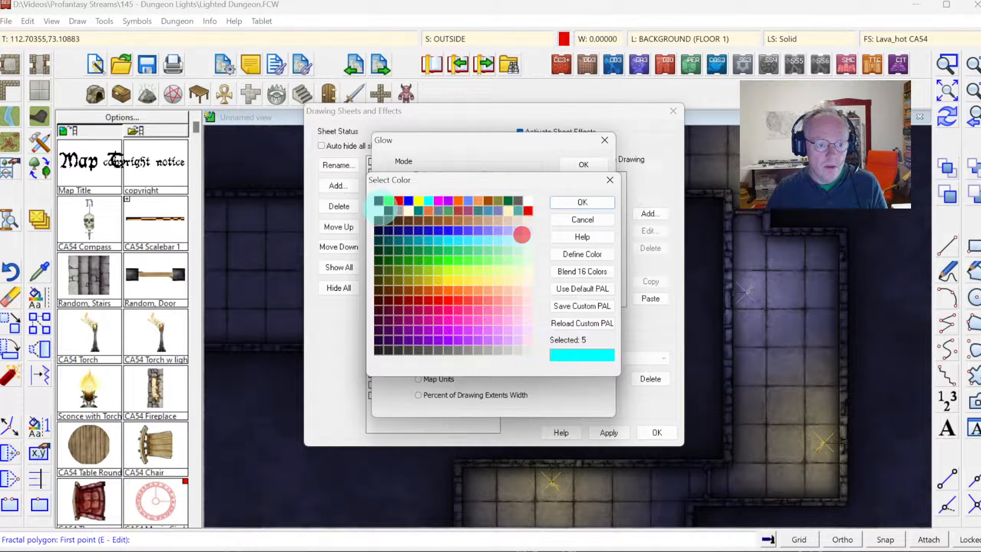
pyautogui.click(379, 200)
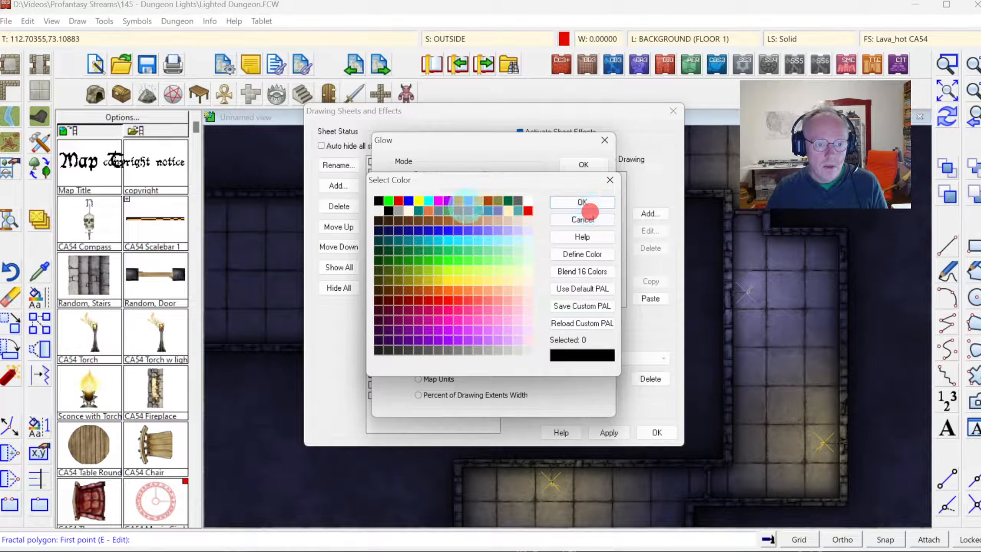
pyautogui.click(398, 299)
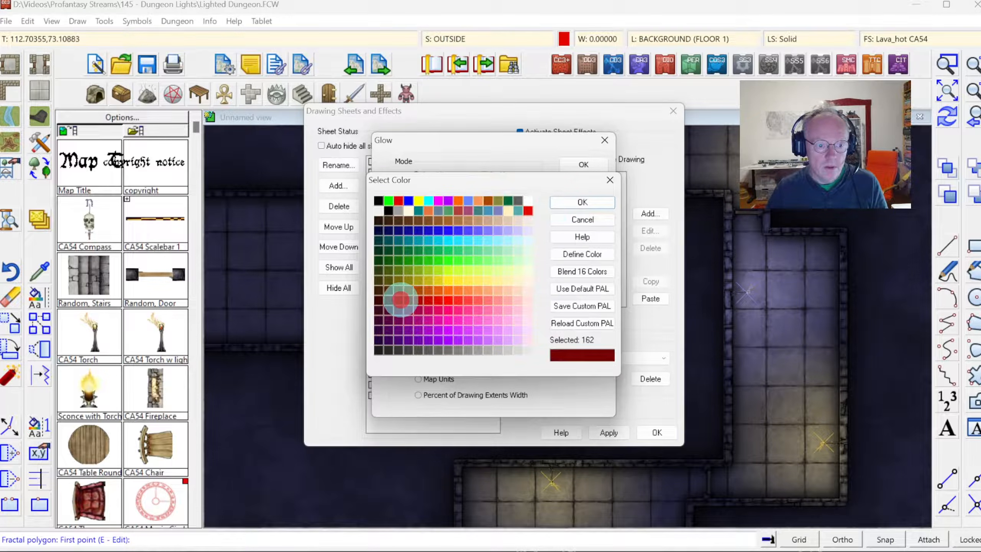
pyautogui.click(556, 203)
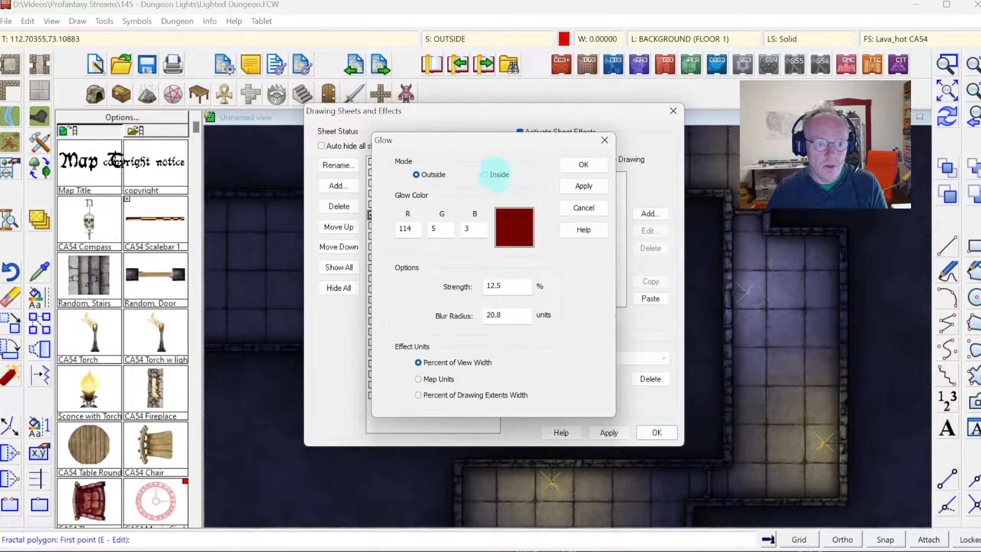
pyautogui.click(495, 175)
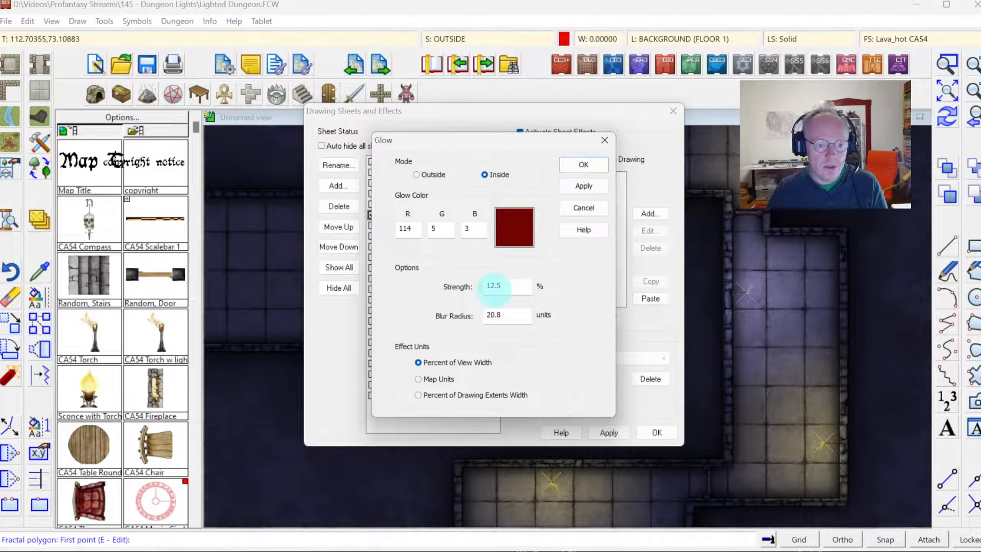
pyautogui.doubleClick(506, 286)
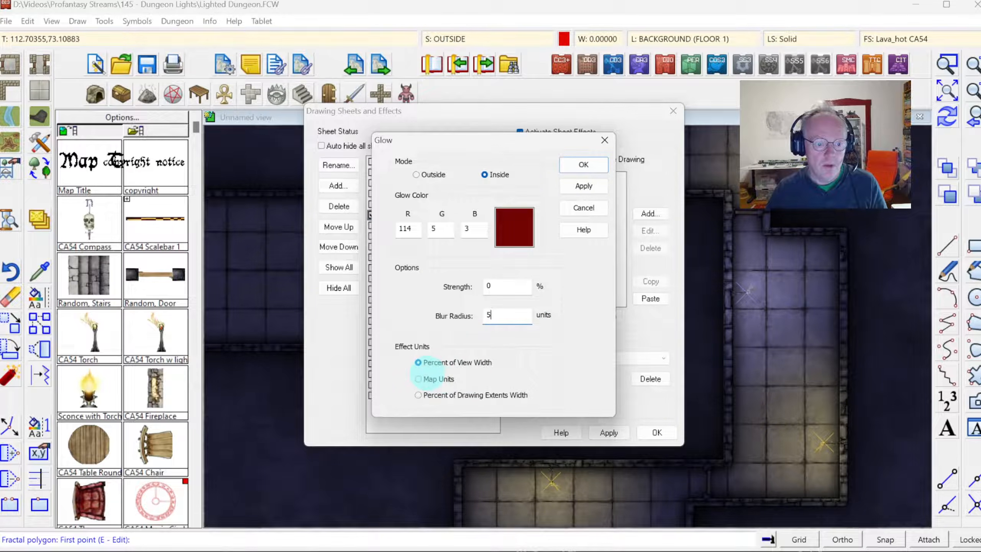
pyautogui.click(597, 166)
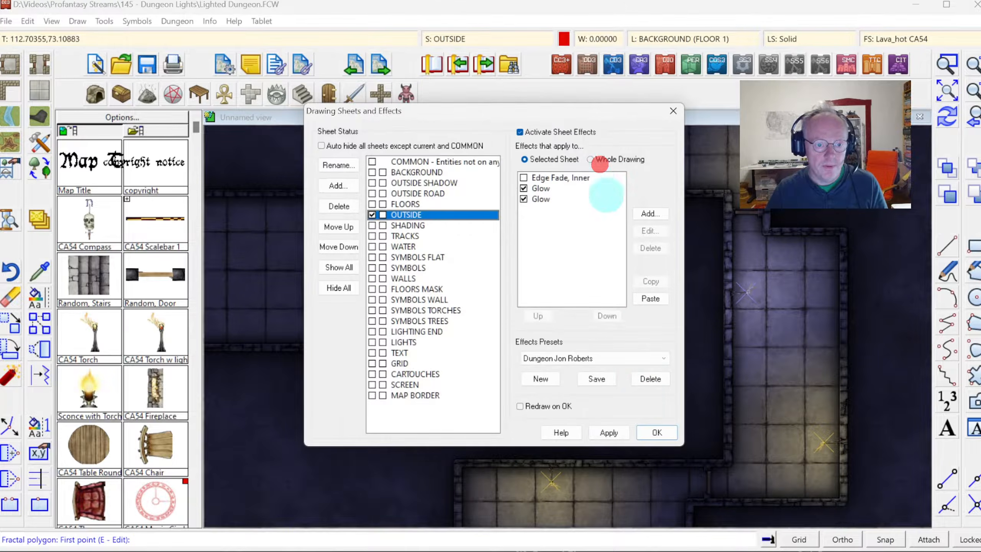
pyautogui.click(651, 427)
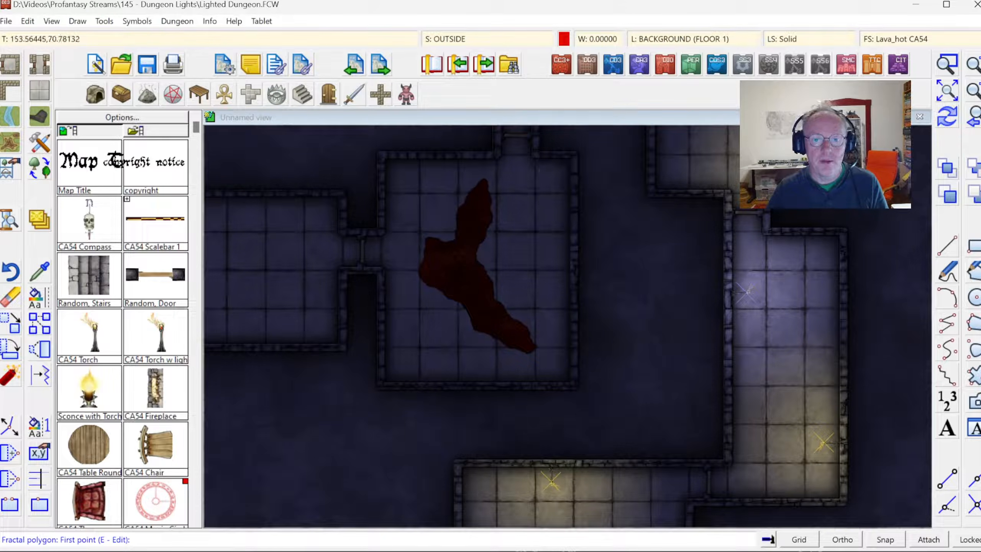
pyautogui.click(973, 85)
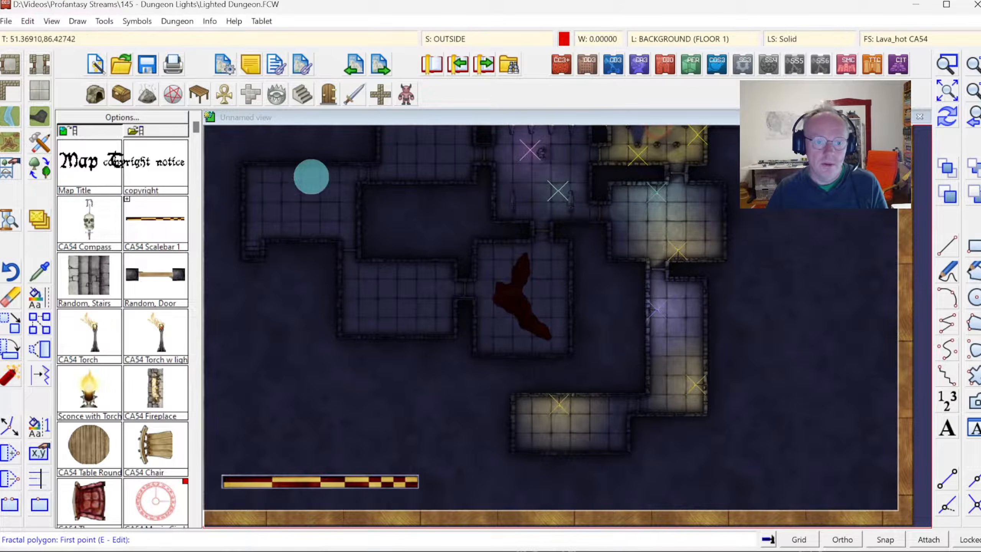
pyautogui.click(40, 270)
pyautogui.click(510, 208)
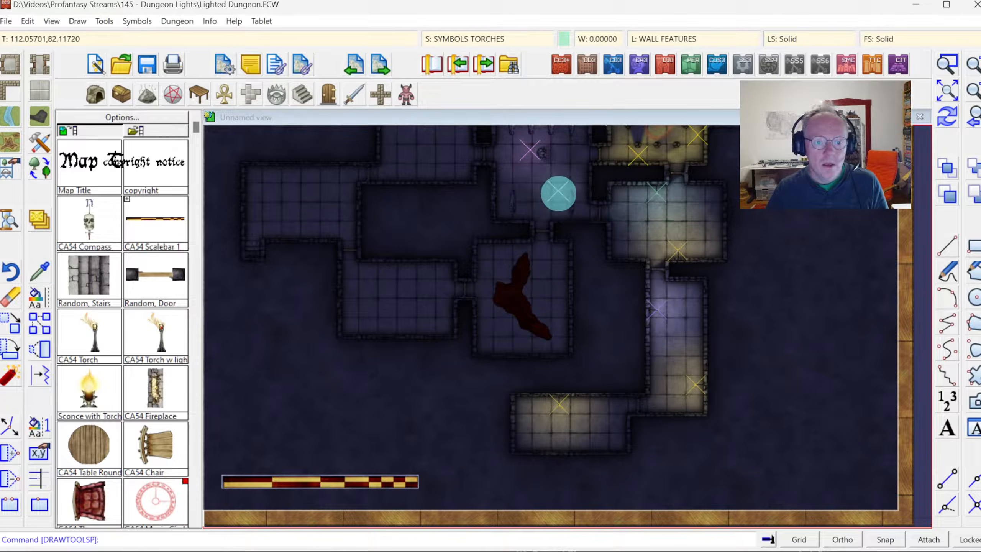
pyautogui.rightClick(558, 190)
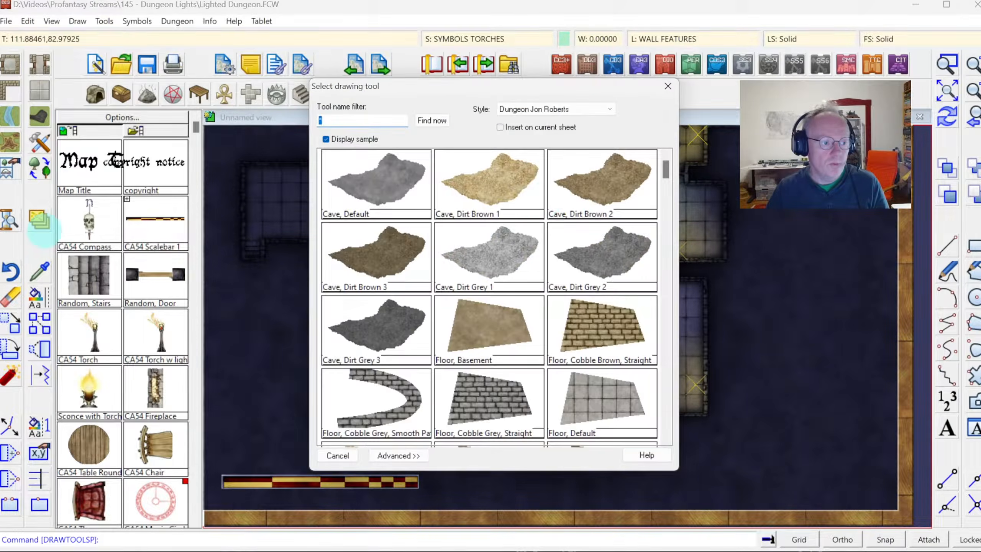
pyautogui.press('Escape')
# Step: Adopt the drawing properties of the existing teal light and set the current colour to light red 170
pyautogui.click(39, 270)
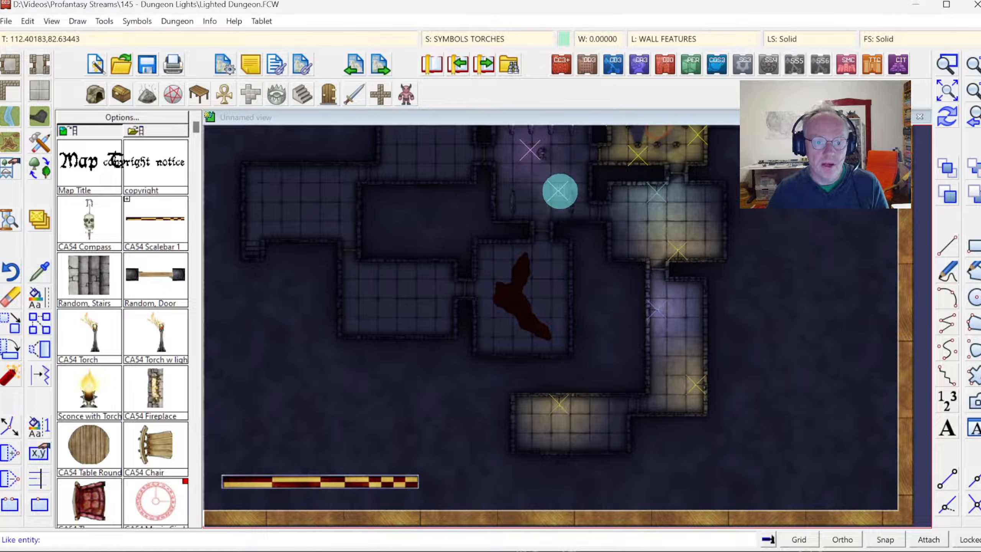
pyautogui.click(560, 191)
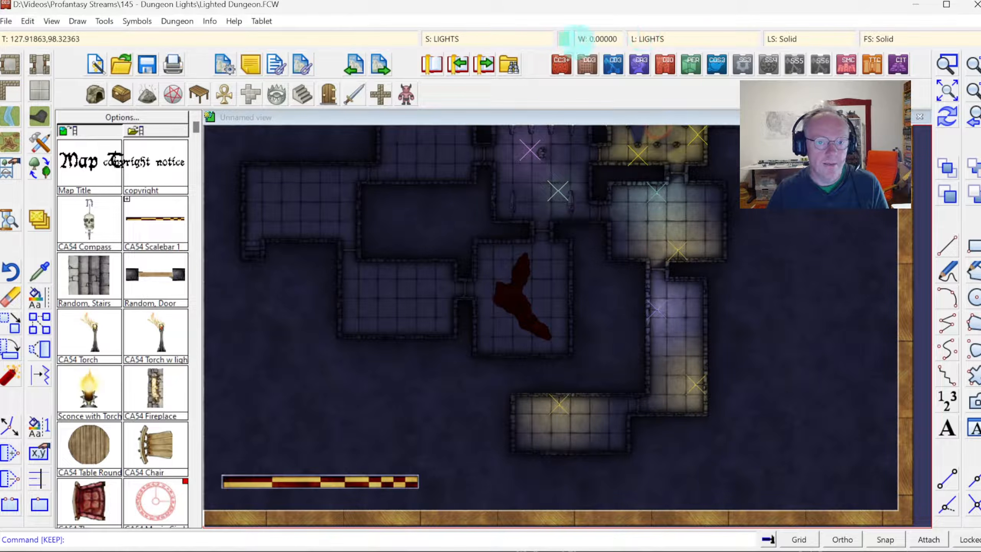
pyautogui.click(563, 38)
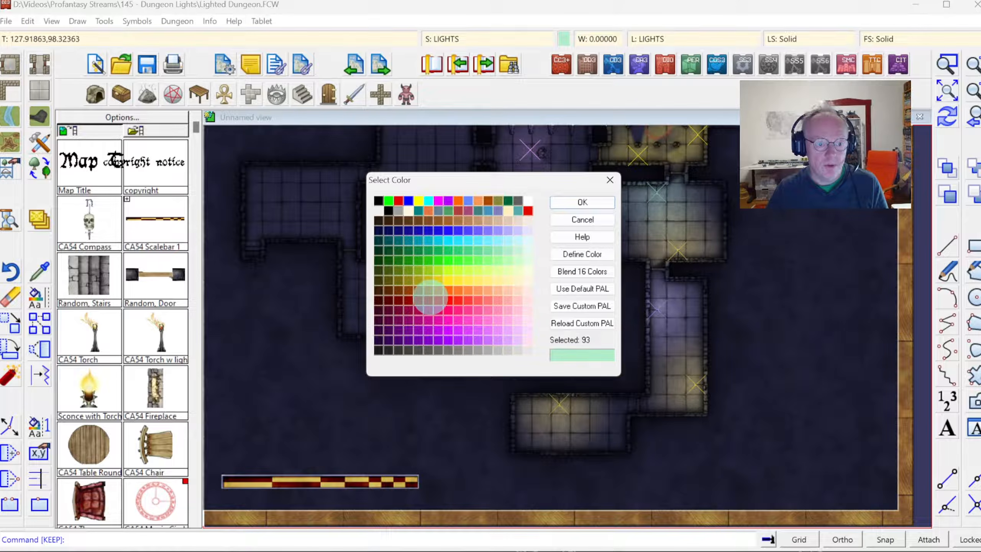
pyautogui.click(476, 301)
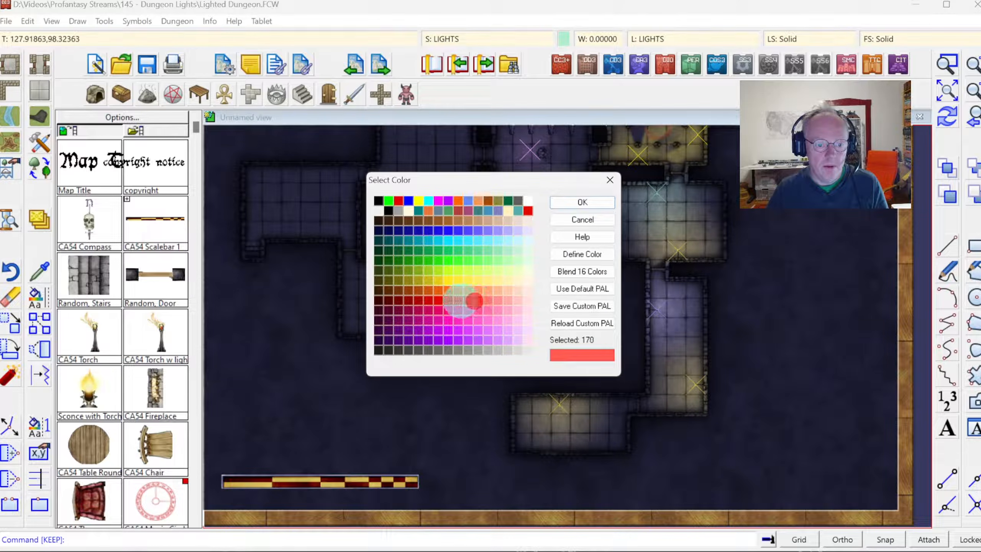
pyautogui.click(565, 203)
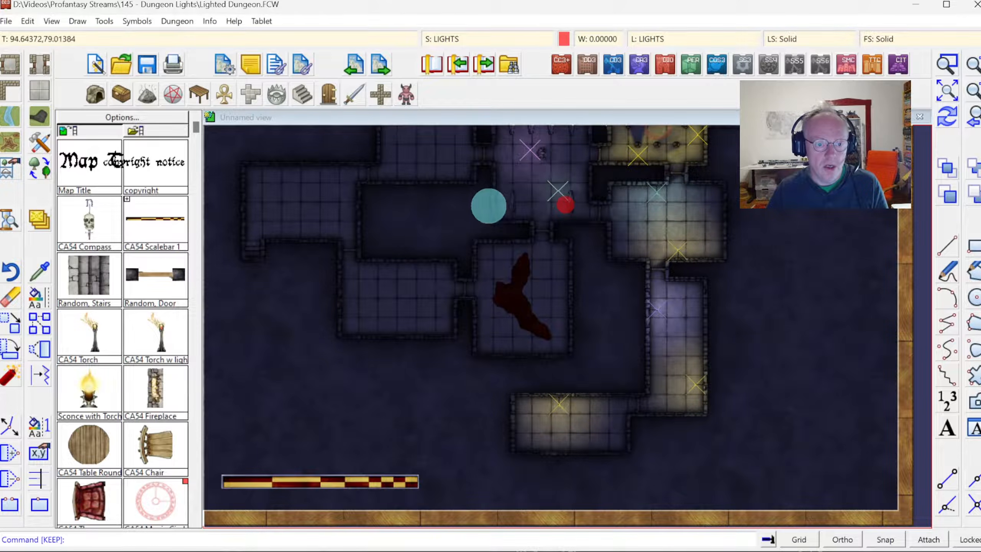
# Step: Add a full-circle varicolor light source at the upper tip of the lava pool with radius about 6.8 and intensity 50
pyautogui.click(178, 20)
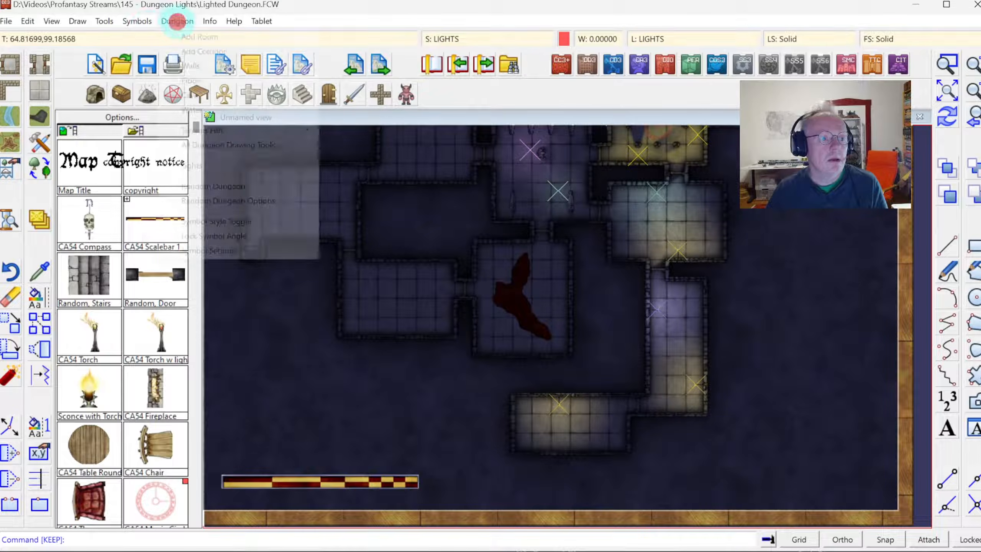
pyautogui.click(213, 165)
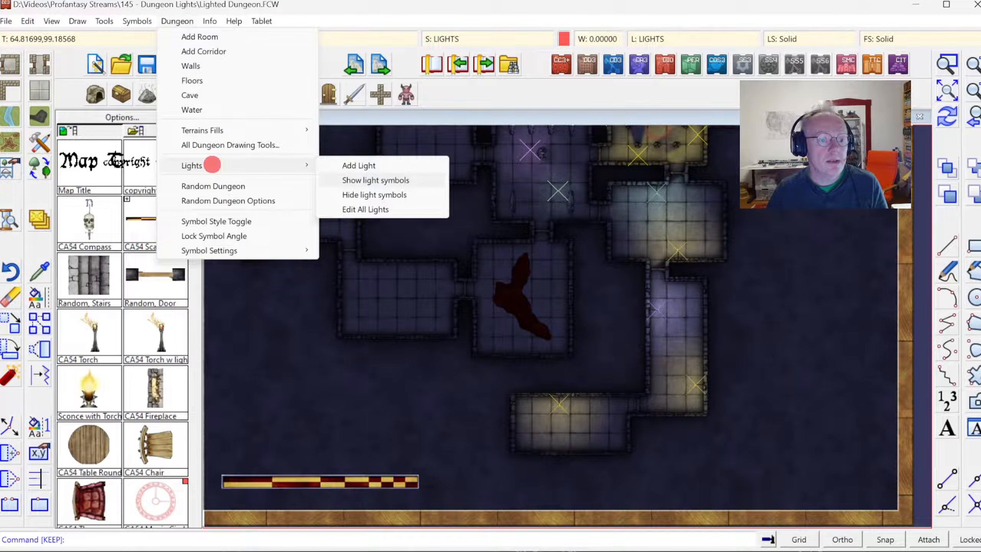
pyautogui.click(357, 167)
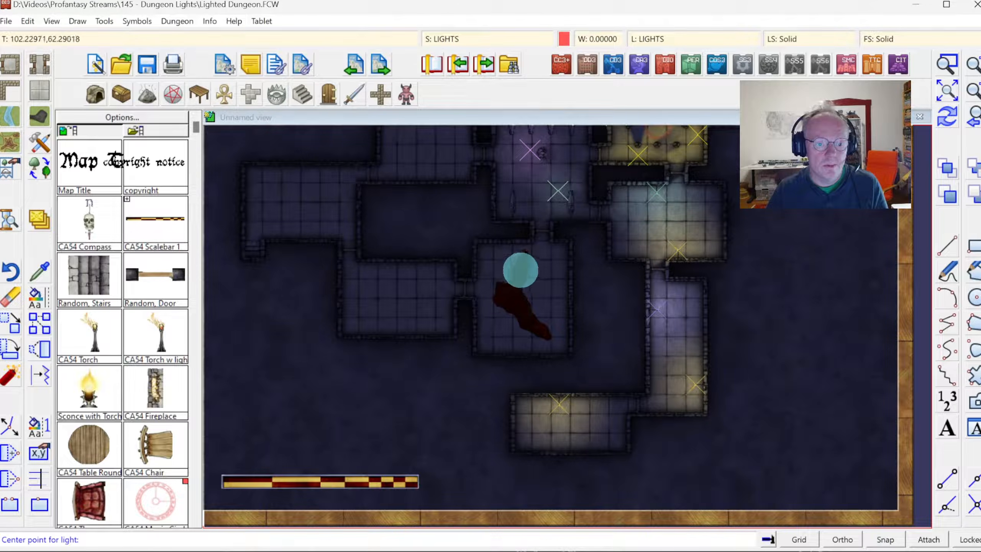
pyautogui.click(520, 271)
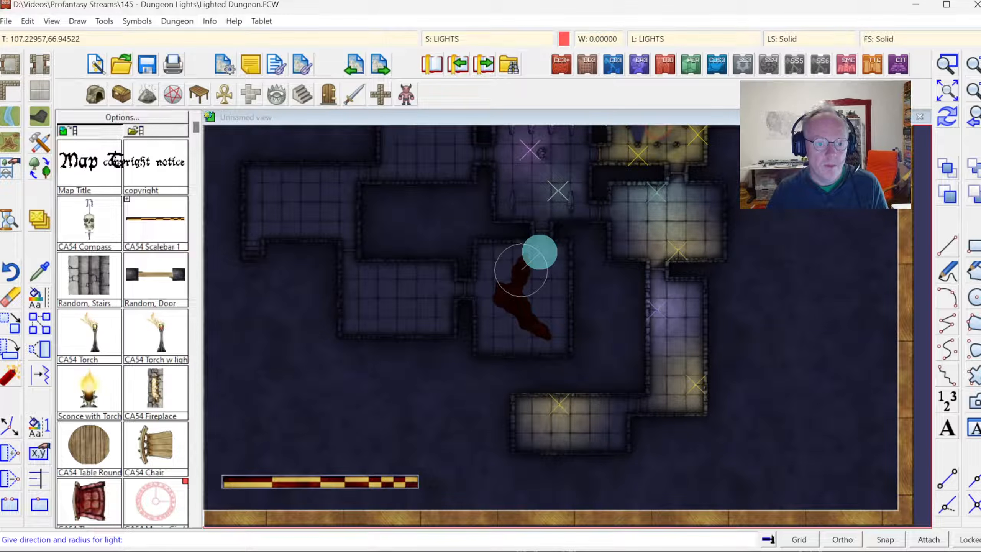
pyautogui.click(540, 252)
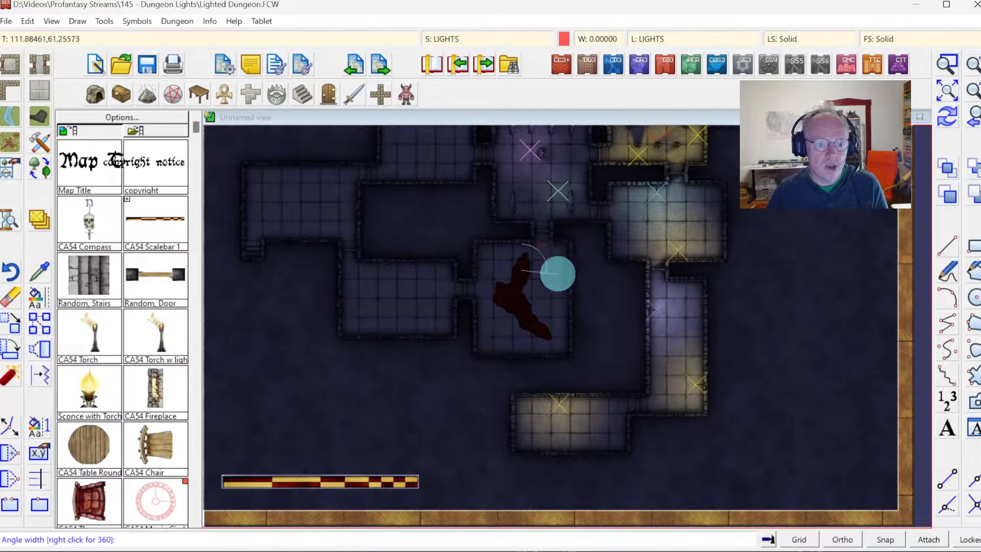
pyautogui.click(557, 275)
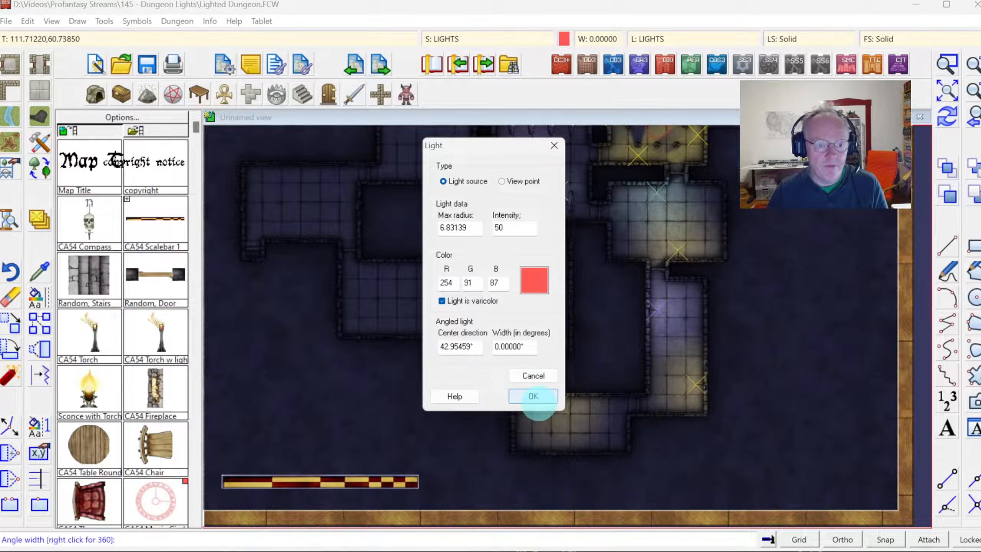
pyautogui.click(533, 396)
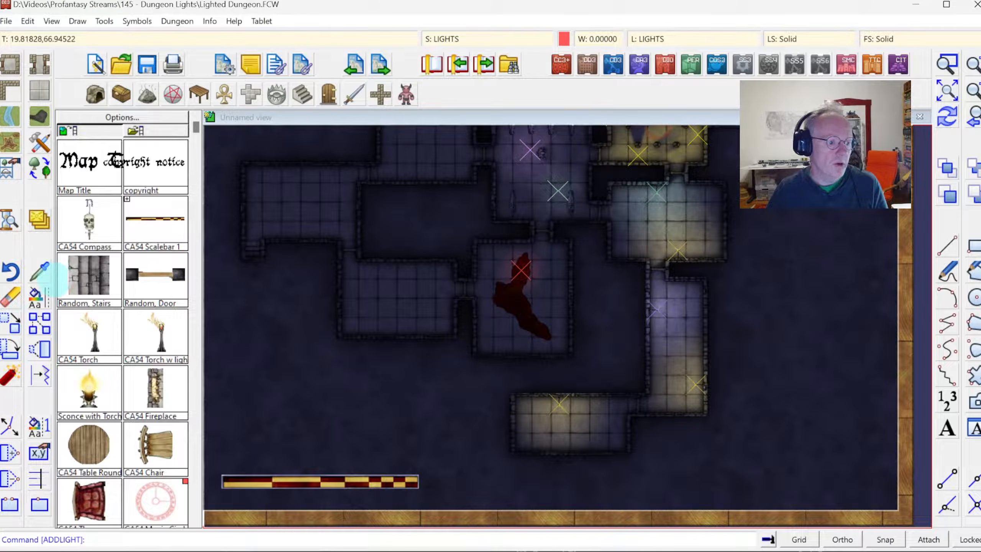
# Step: Copy the red light to several more spots along the length of the lava pool
pyautogui.click(39, 325)
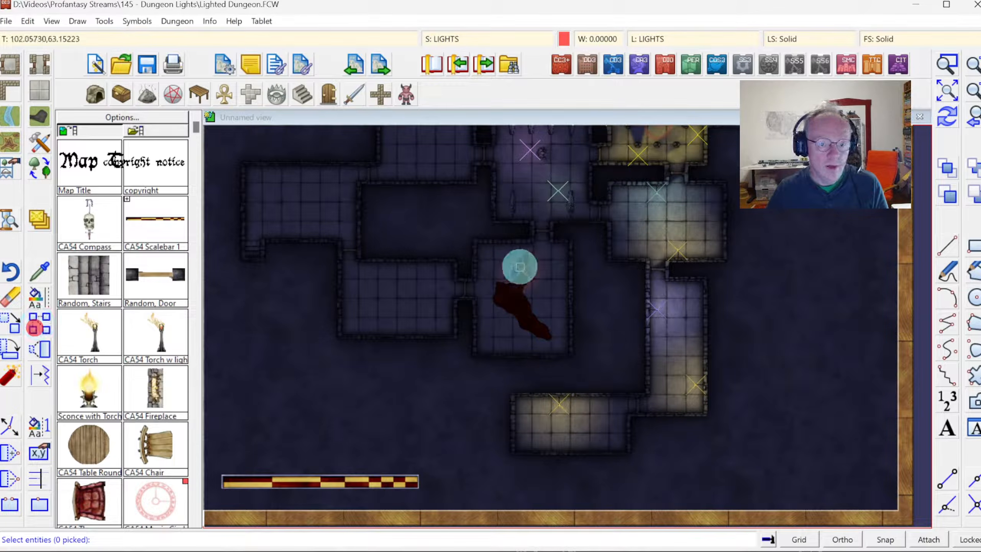
pyautogui.click(521, 270)
pyautogui.rightClick(541, 260)
pyautogui.click(525, 274)
pyautogui.click(517, 277)
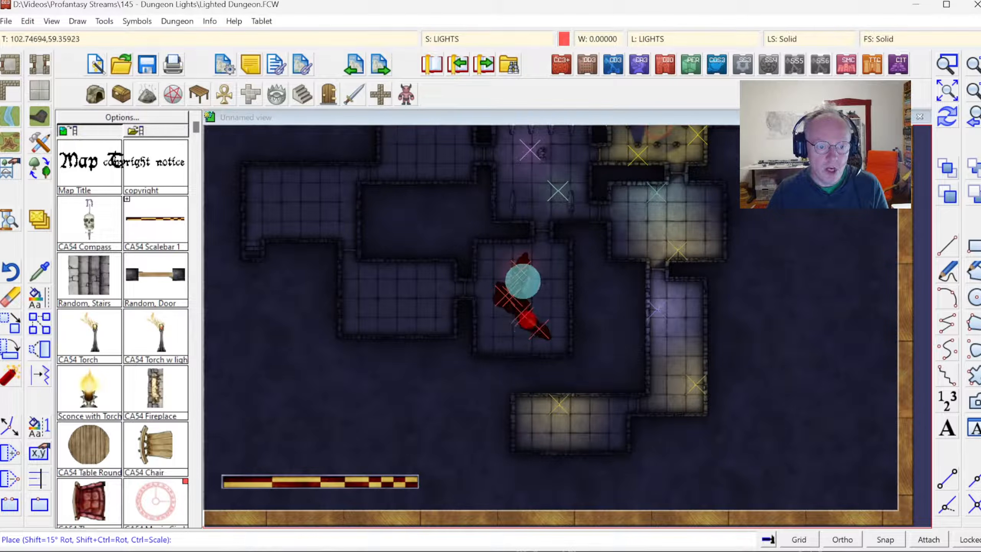
pyautogui.click(523, 280)
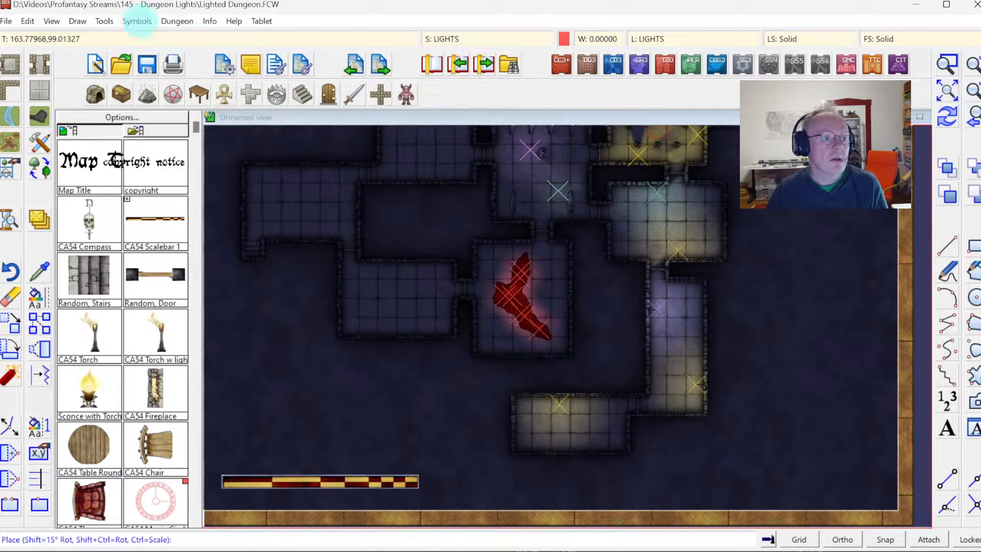
# Step: Hide the light symbols and view the glowing lava pool up close
pyautogui.click(137, 21)
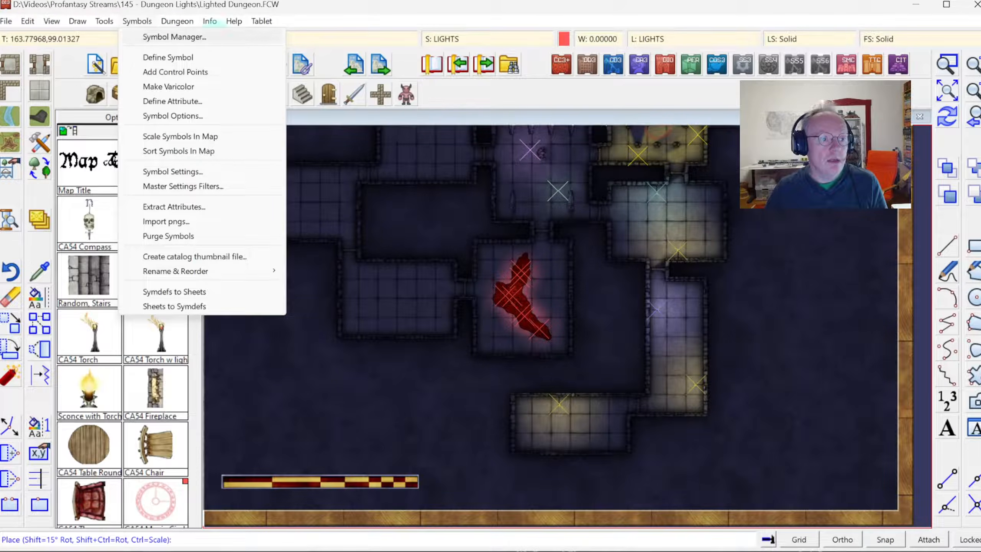
pyautogui.click(209, 20)
pyautogui.moveTo(177, 21)
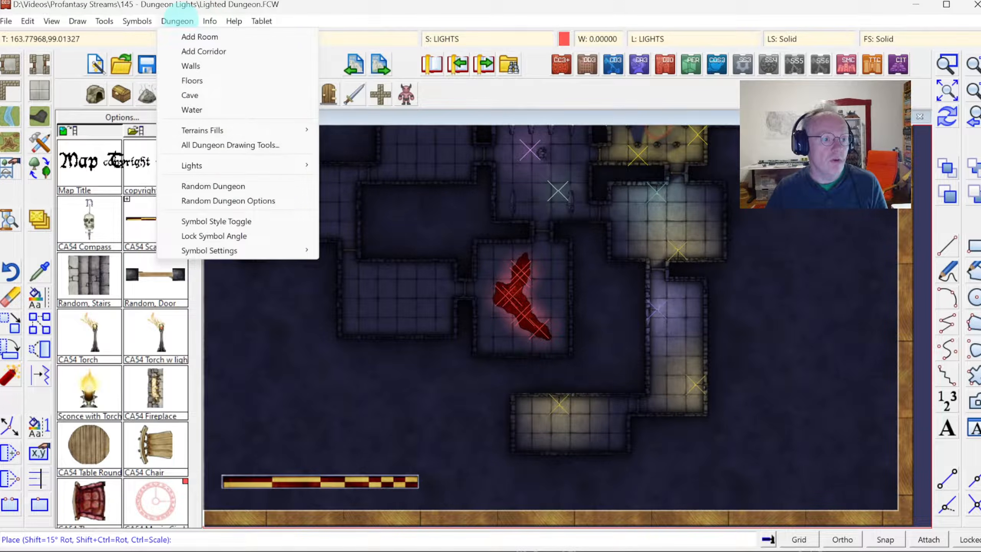
pyautogui.click(207, 168)
pyautogui.click(381, 194)
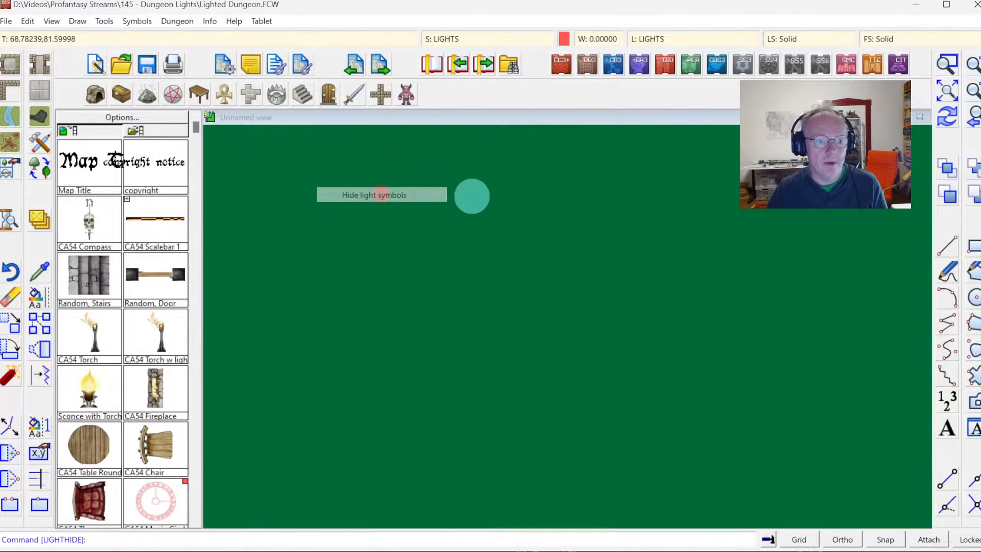
pyautogui.click(947, 63)
pyautogui.click(455, 245)
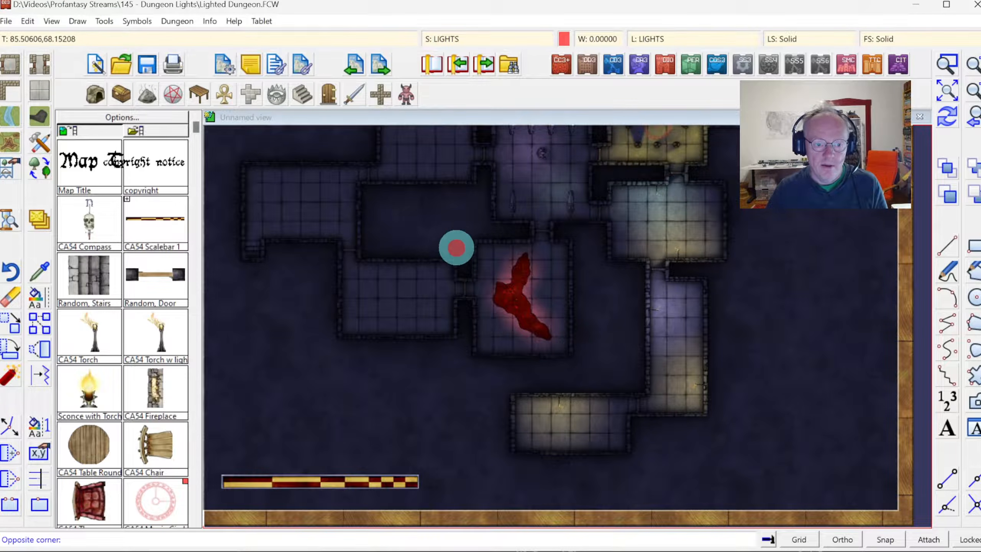
pyautogui.click(583, 352)
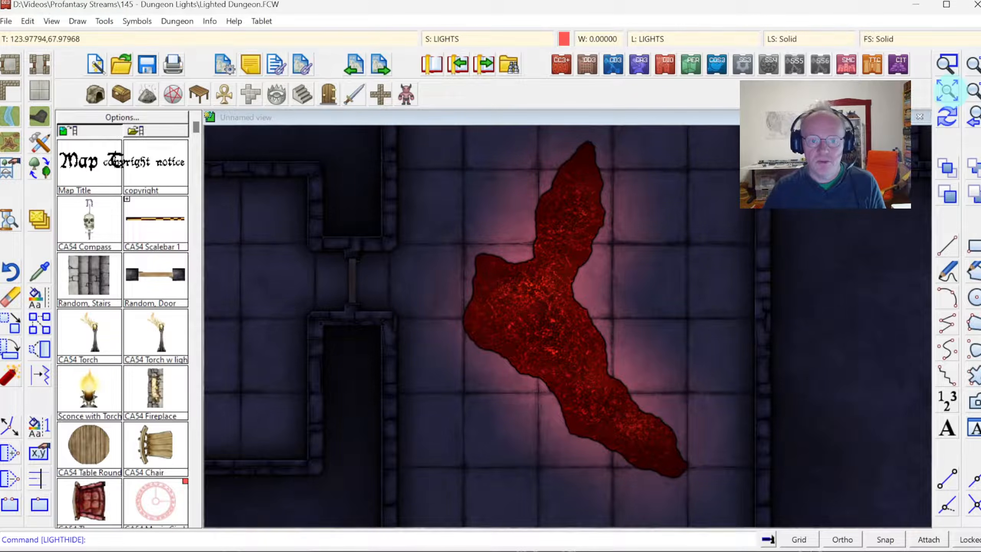
# Step: Add a full-circle light at the centre of the lava pool with radius about 18 and set its intensity to 25
pyautogui.click(947, 92)
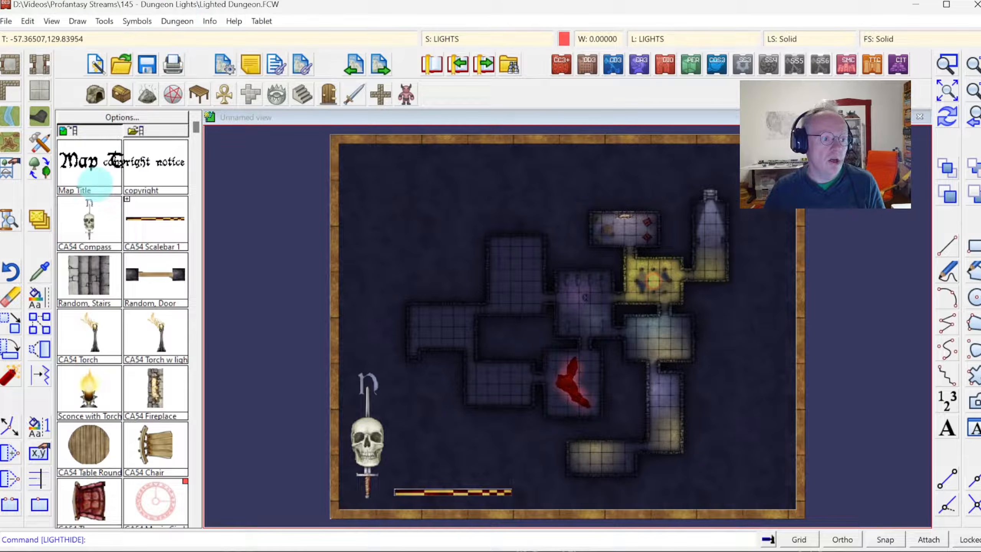
pyautogui.click(137, 21)
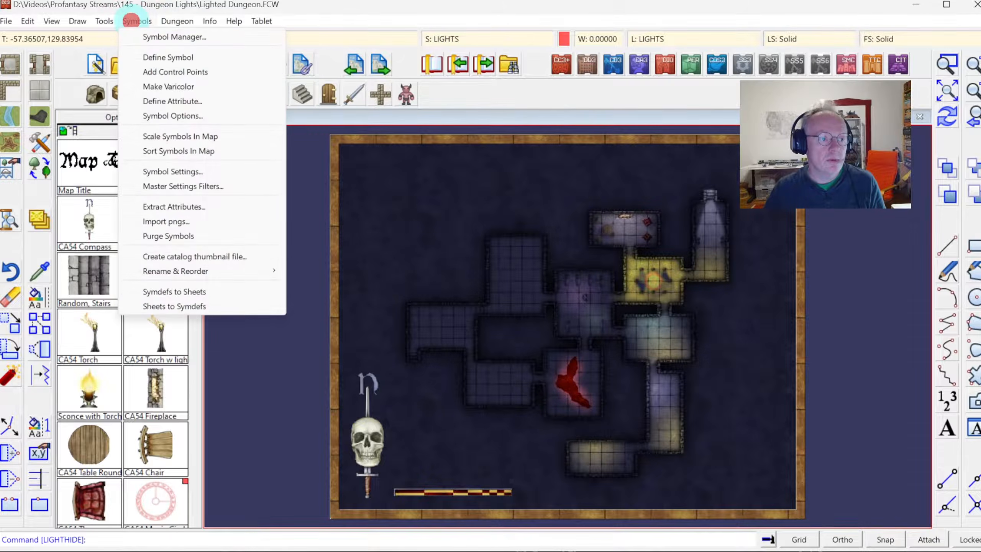
pyautogui.click(192, 165)
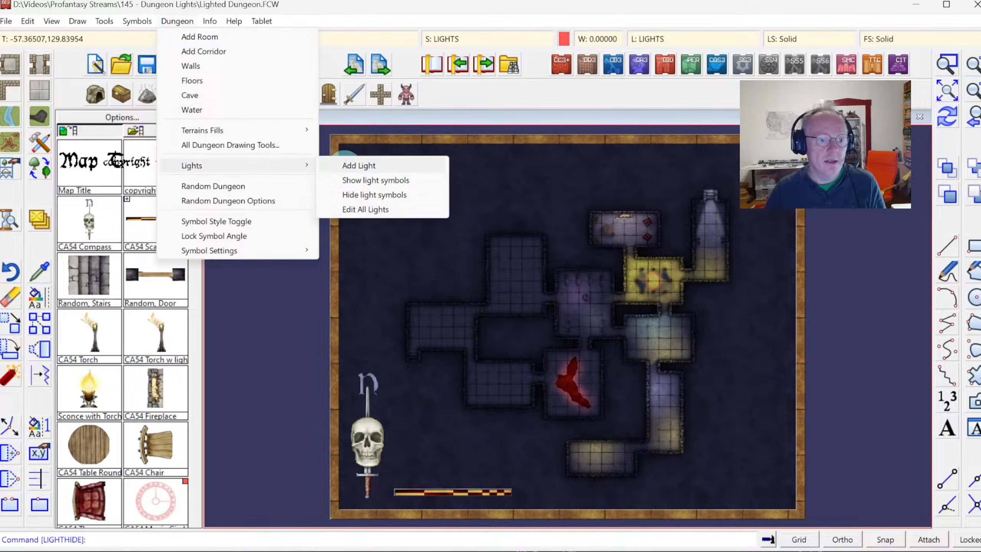
pyautogui.click(358, 165)
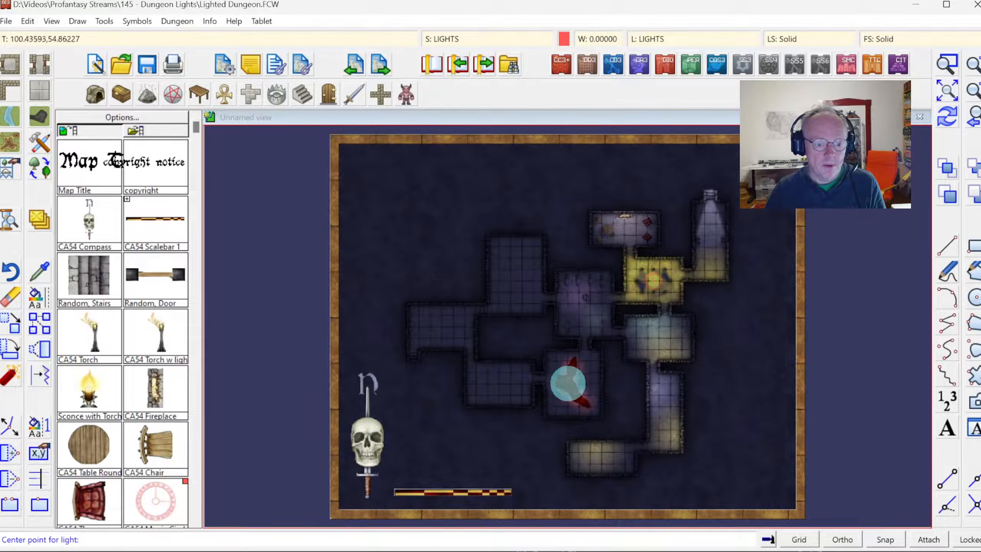
pyautogui.click(568, 384)
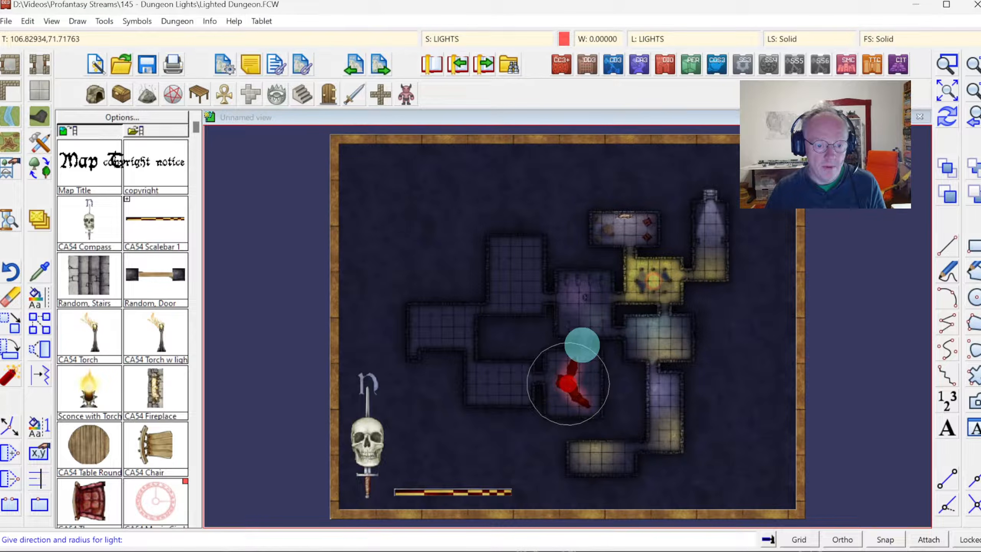
pyautogui.click(582, 344)
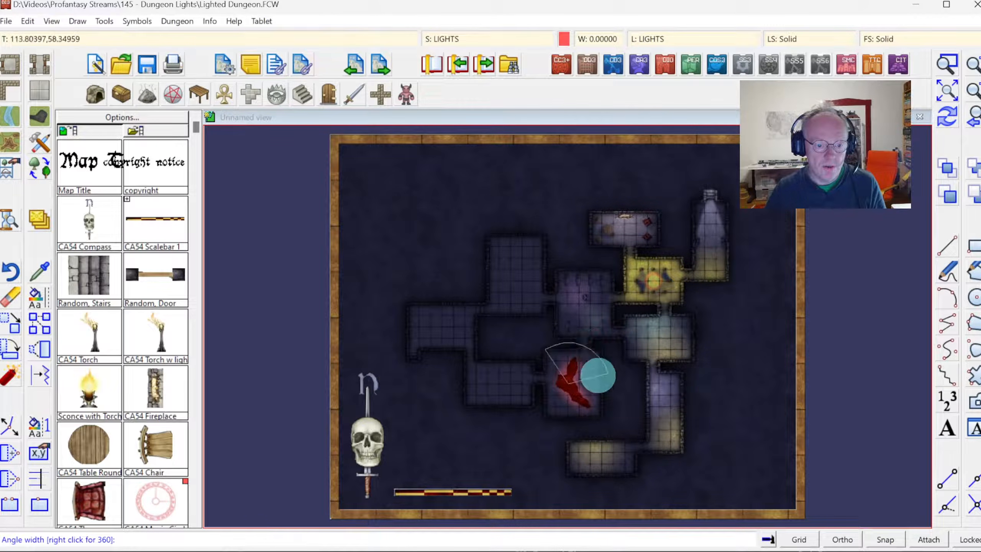
pyautogui.rightClick(596, 372)
pyautogui.doubleClick(501, 228)
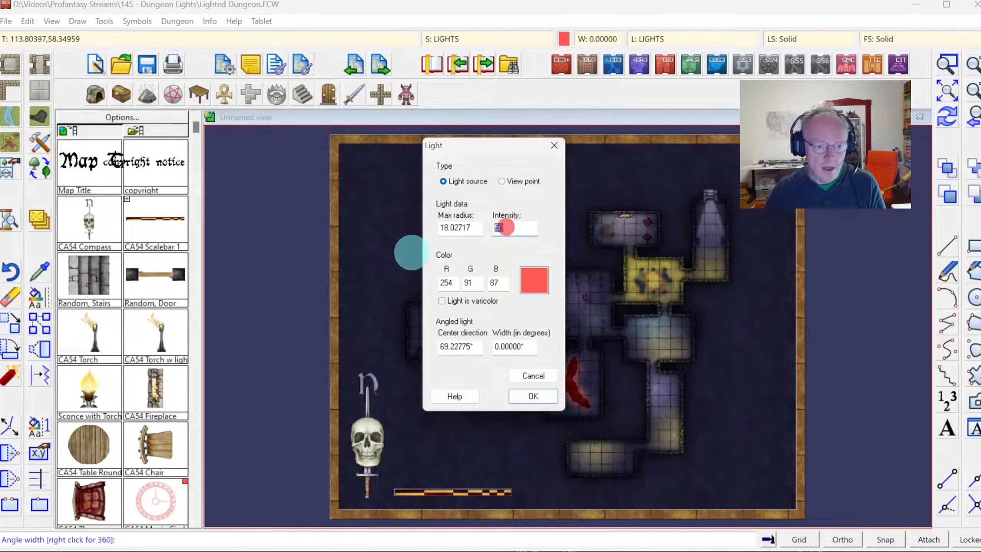
pyautogui.write('25')
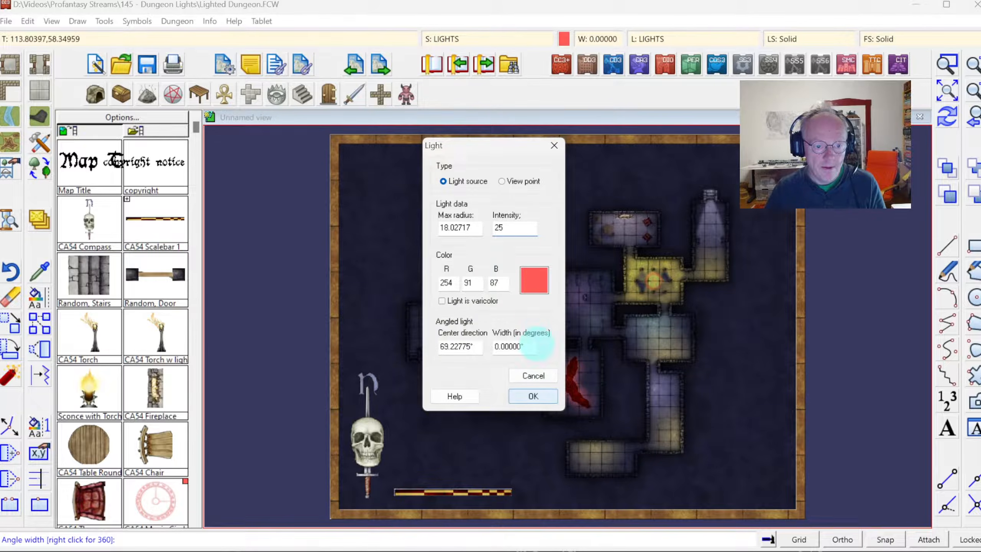
# Step: Set the new central light's colour to pure red 167 and place the light
pyautogui.click(534, 280)
pyautogui.click(447, 297)
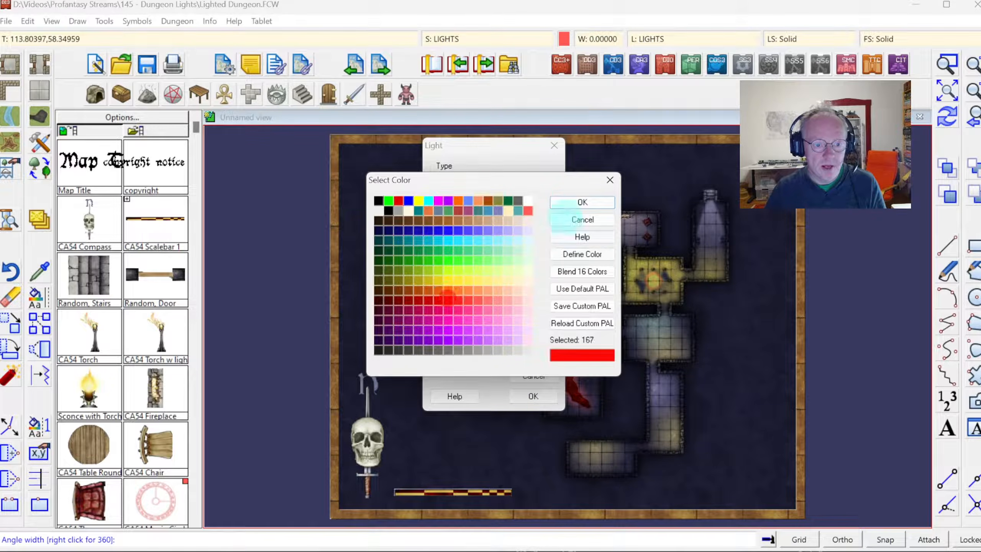
pyautogui.click(568, 202)
pyautogui.click(534, 395)
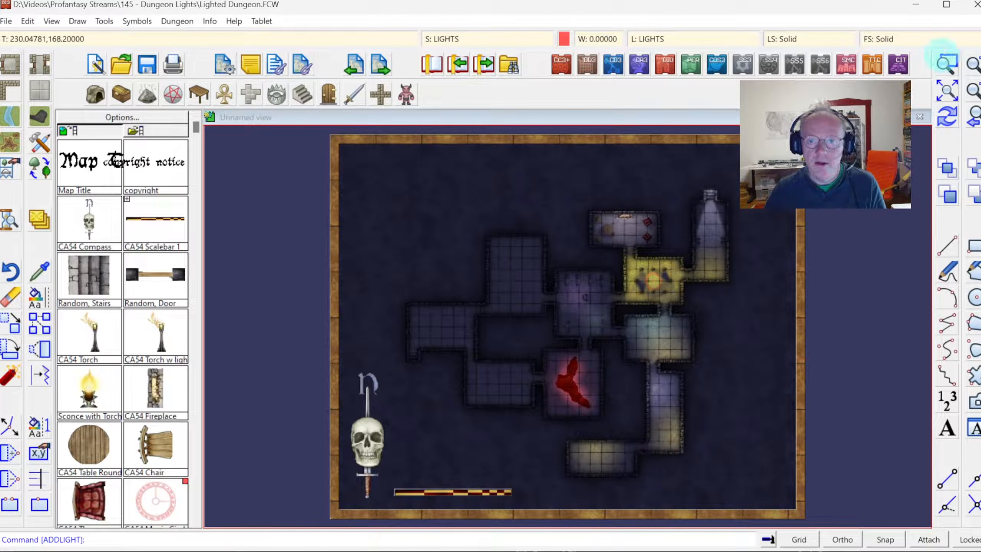
# Step: Inspect the glowing lava pool room up close and return to the full dungeon map
pyautogui.click(947, 63)
pyautogui.click(507, 336)
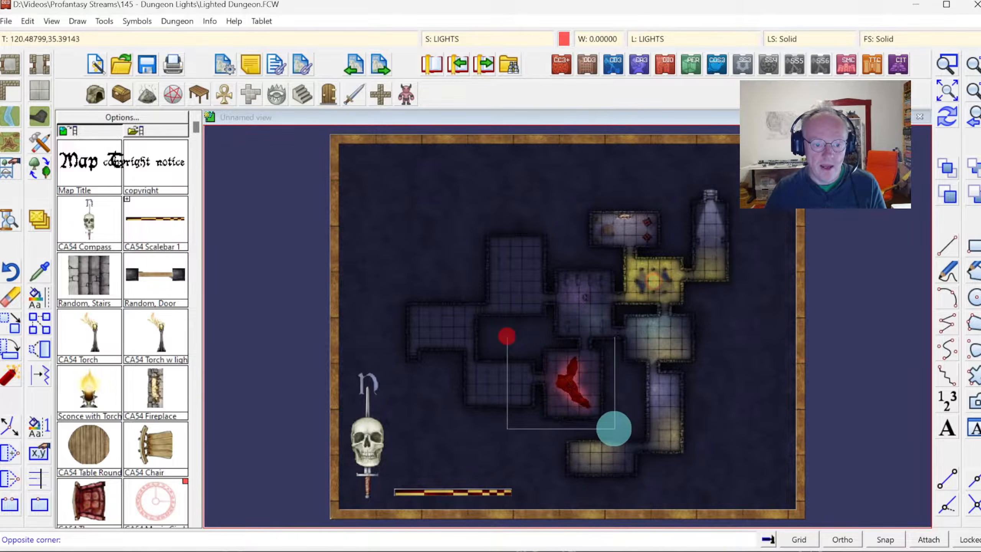
pyautogui.click(624, 431)
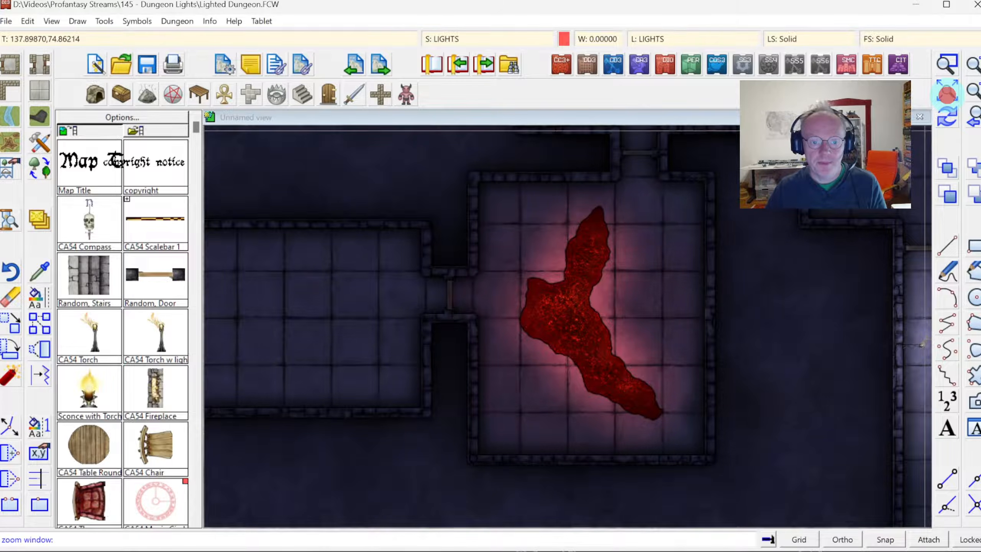
pyautogui.click(947, 91)
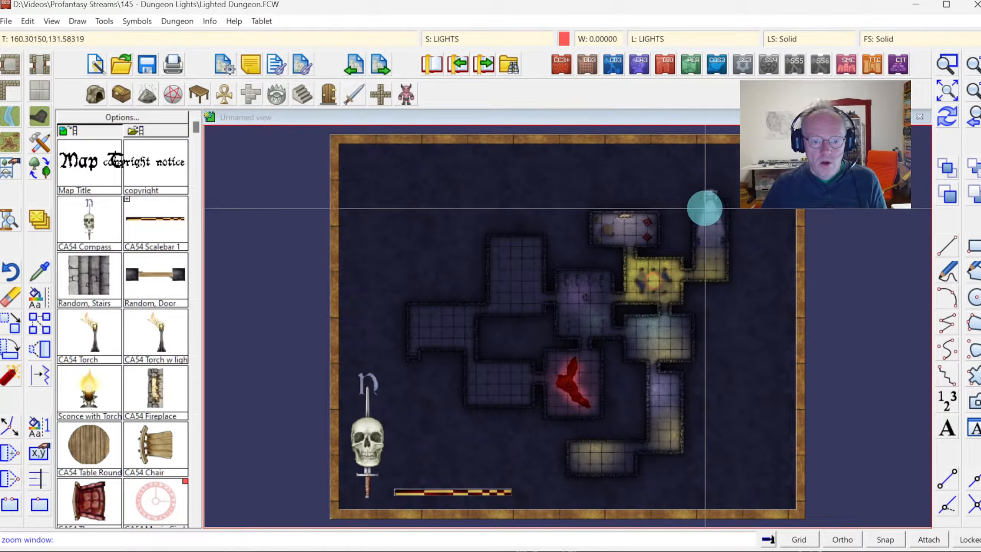
pyautogui.rightClick(719, 203)
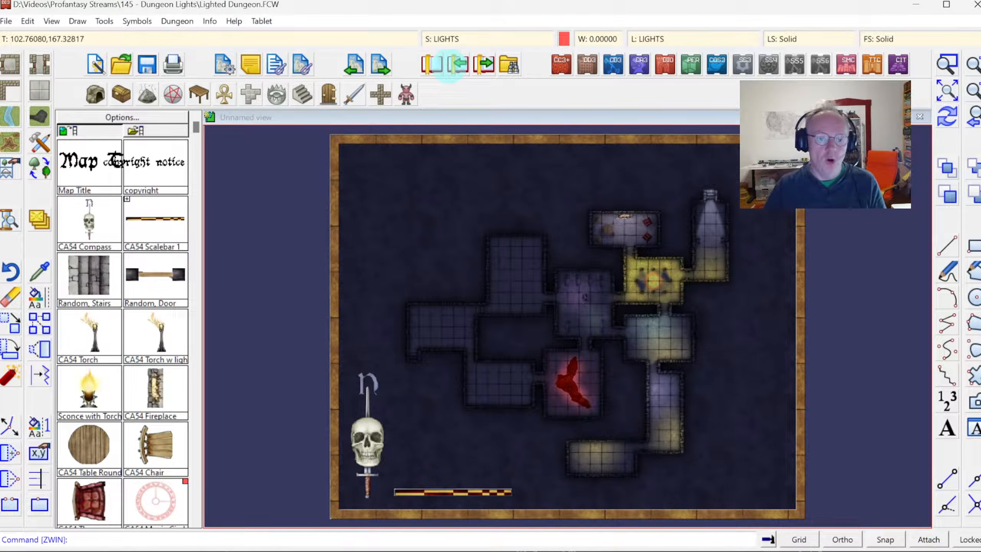
# Step: Show the light symbols across the whole dungeon map
pyautogui.click(178, 20)
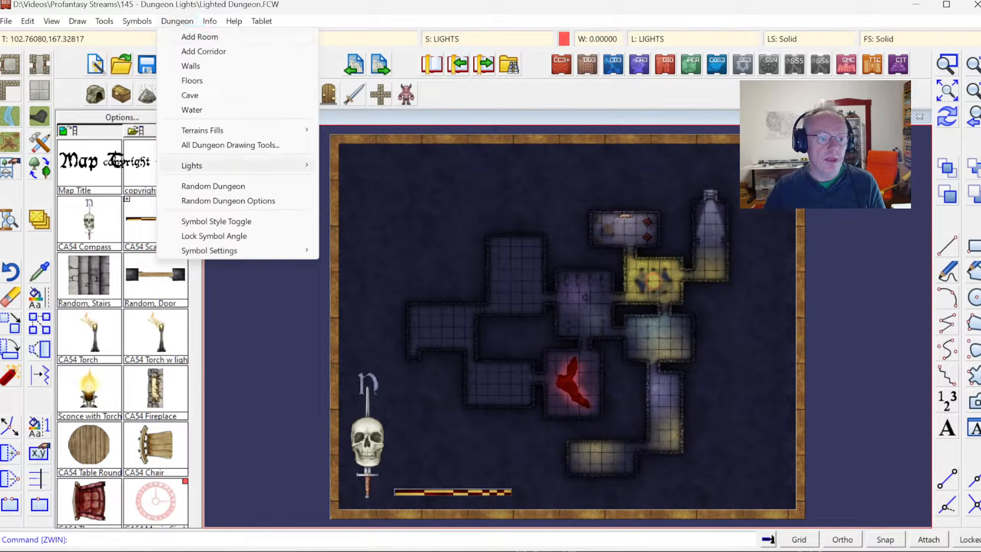
pyautogui.click(223, 166)
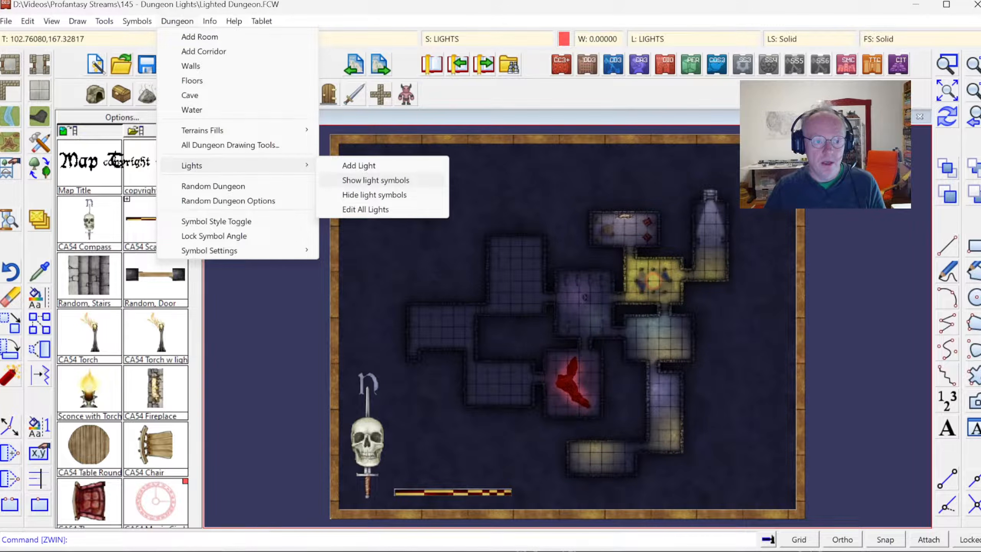
pyautogui.click(369, 180)
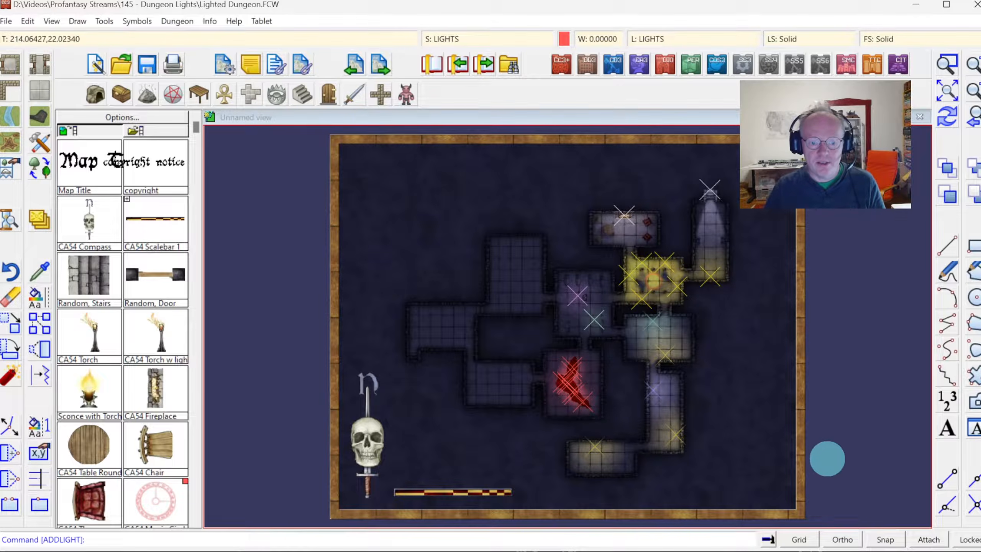
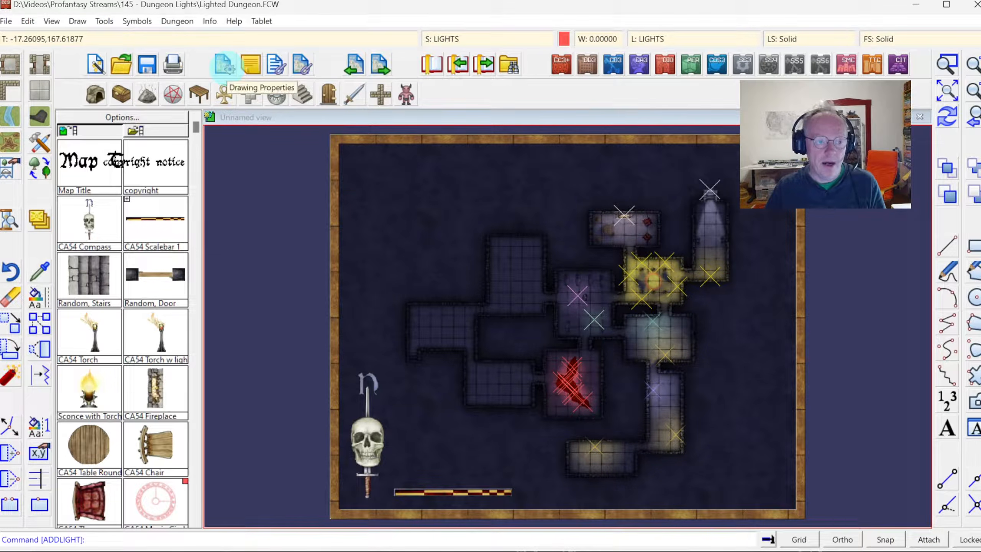
# Step: Add a LIGHTHIDE line to the OnOpenMacro map note, then save and reopen Lighted Dungeon.FCW
pyautogui.click(225, 65)
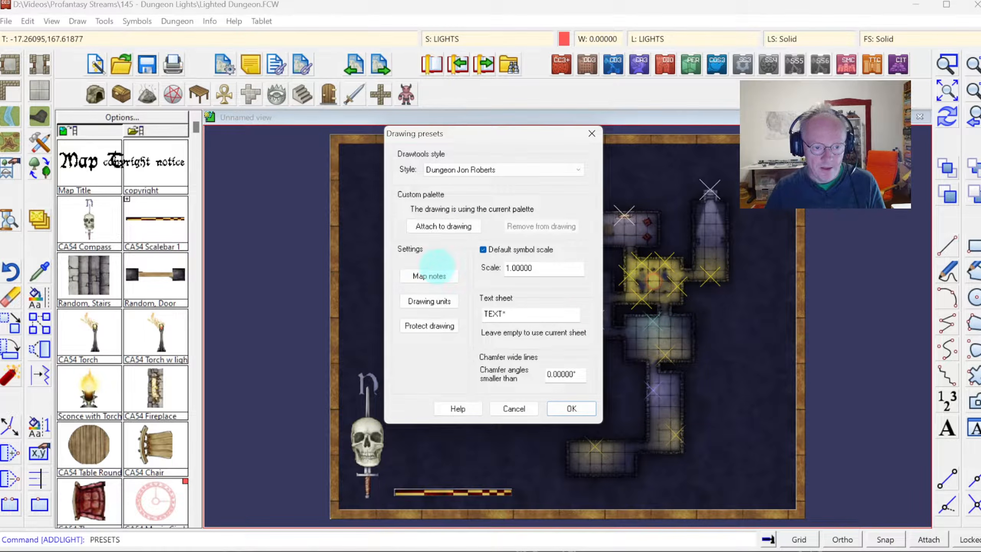
pyautogui.click(429, 276)
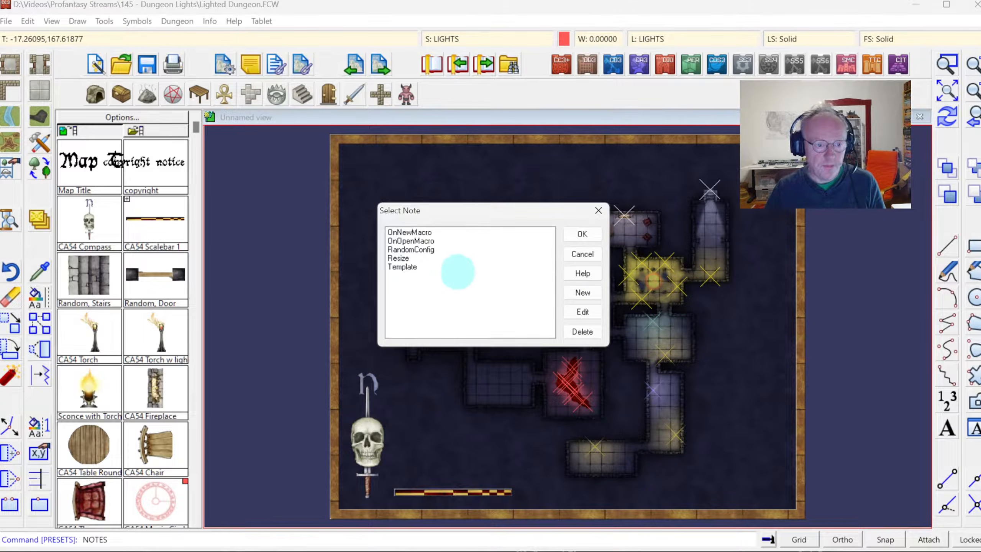
pyautogui.click(411, 241)
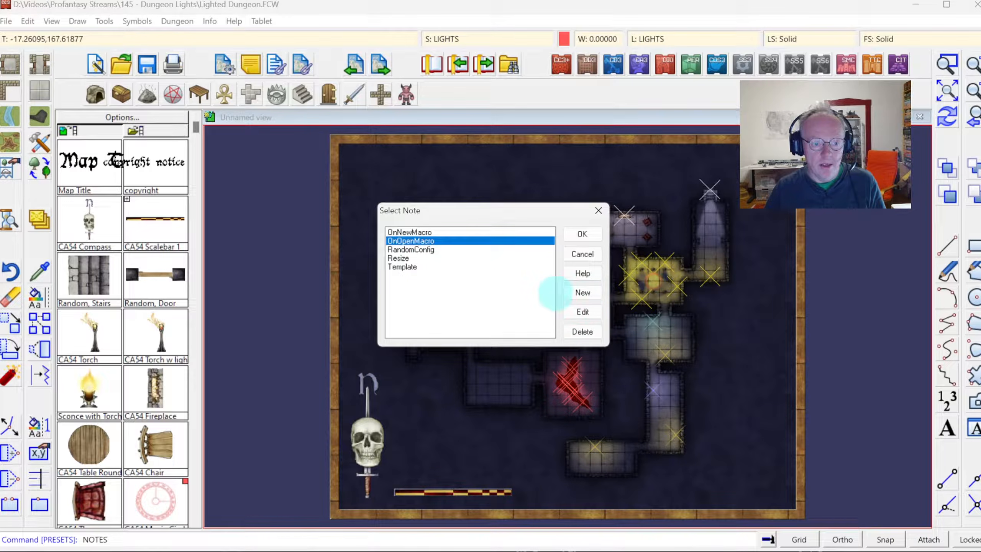
pyautogui.click(583, 311)
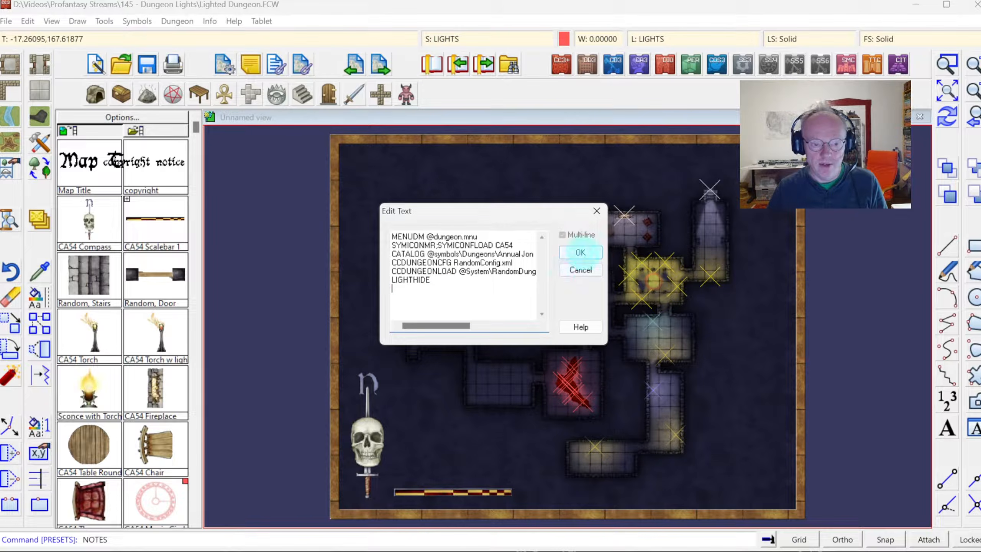
pyautogui.click(580, 252)
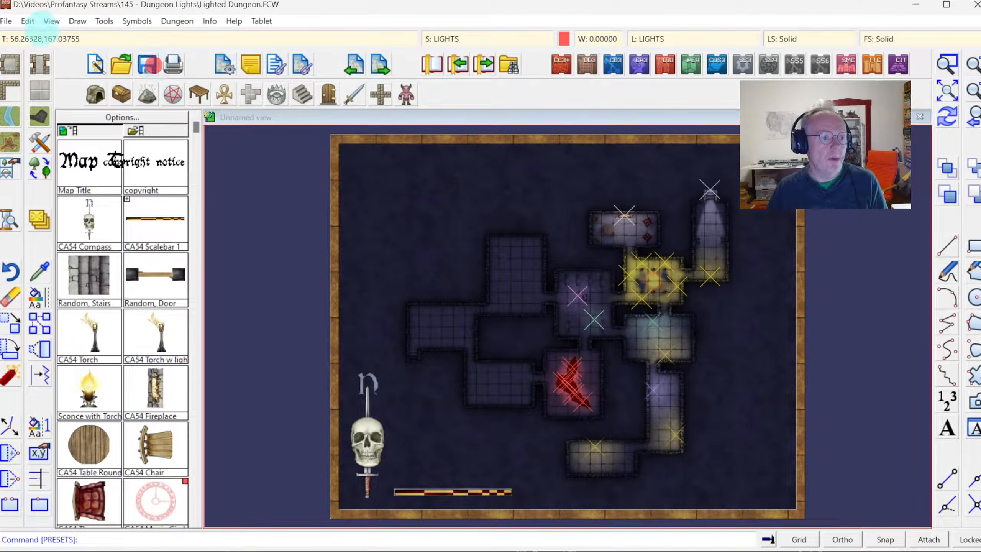
pyautogui.click(7, 21)
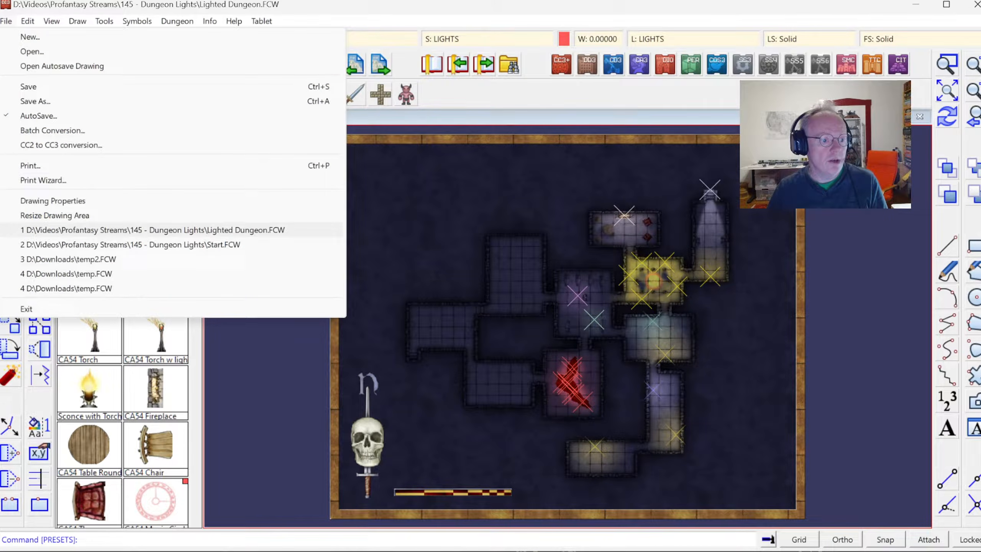
pyautogui.click(132, 230)
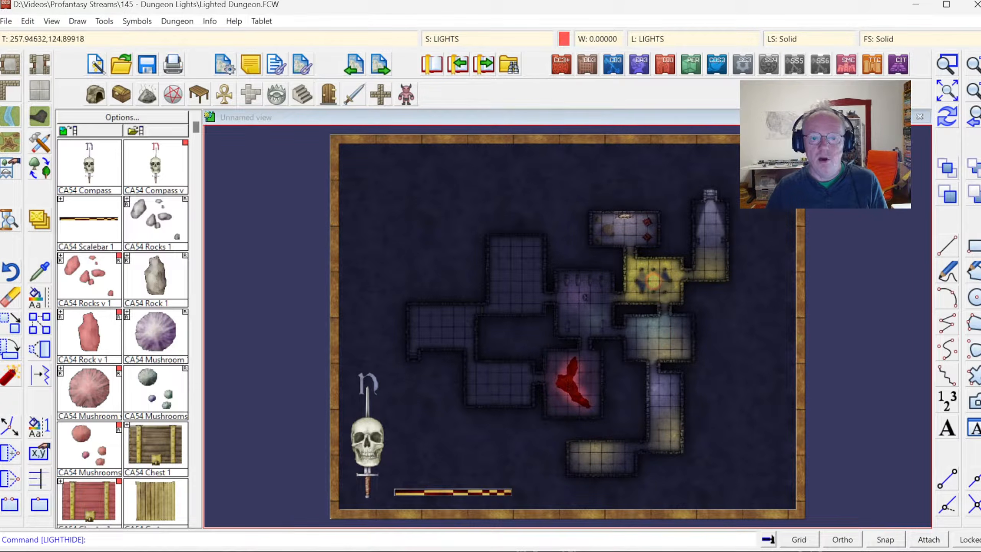
# Step: Examine the lit rooms up close and review the LIGHTS sheet in the drawing's sheets and effects
pyautogui.click(947, 63)
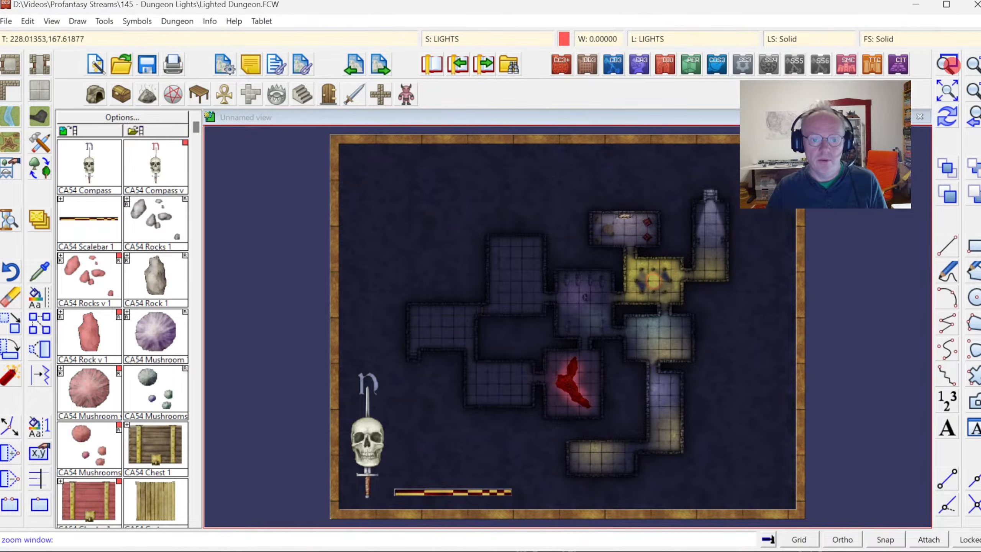
pyautogui.click(537, 202)
pyautogui.click(763, 417)
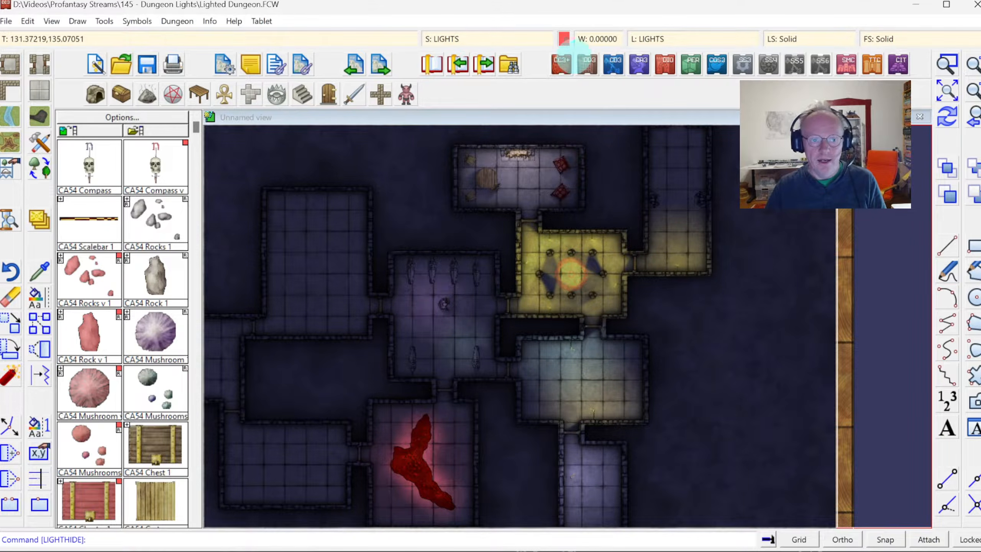
pyautogui.click(474, 41)
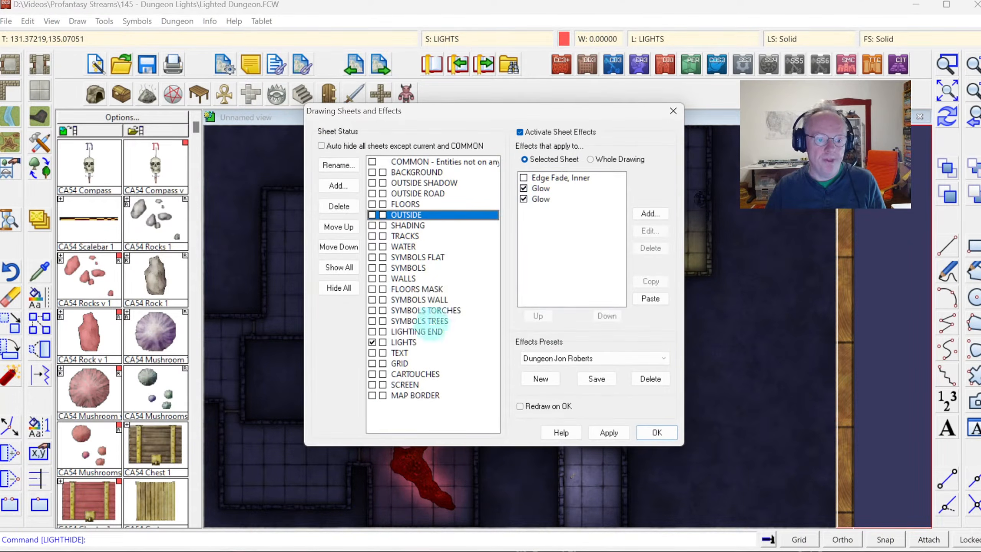
pyautogui.click(417, 342)
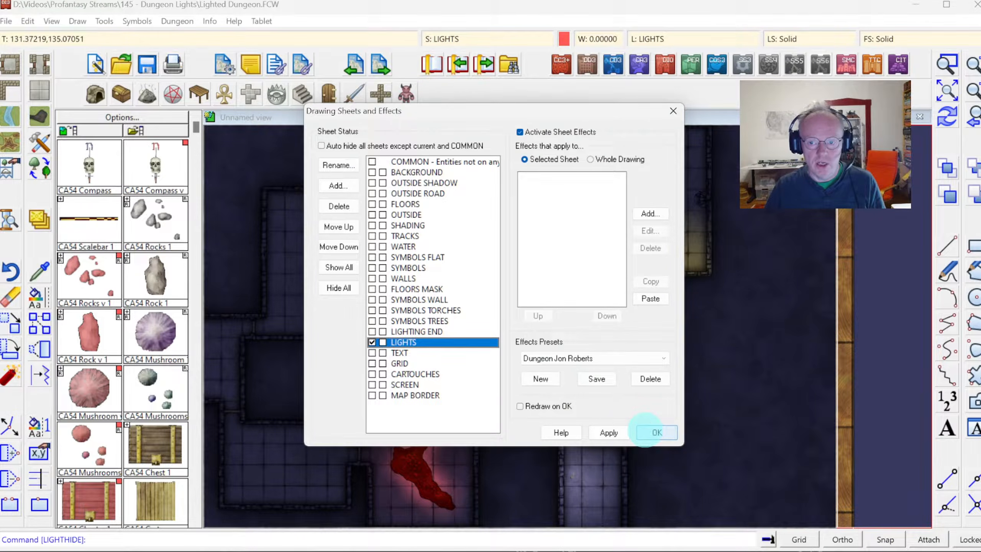
pyautogui.click(646, 431)
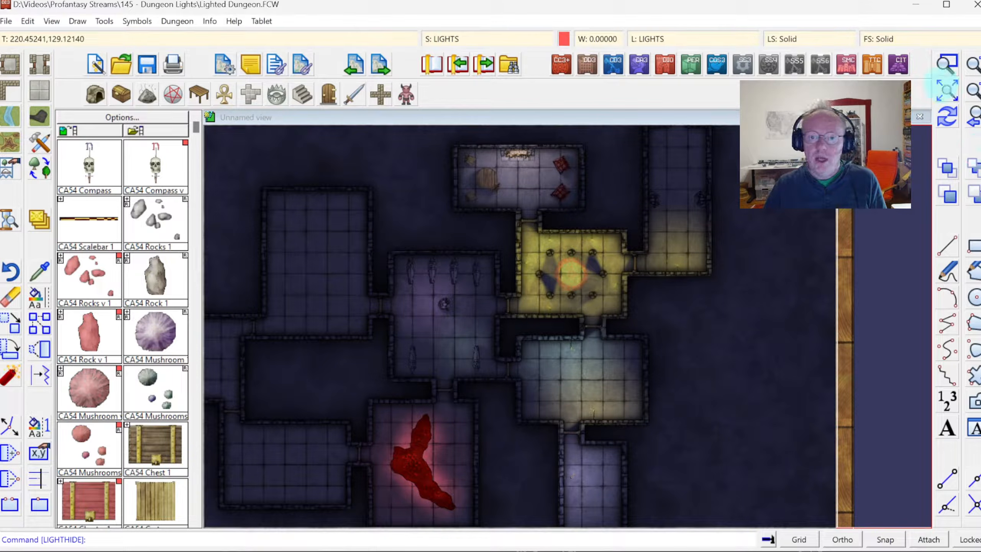
pyautogui.click(947, 90)
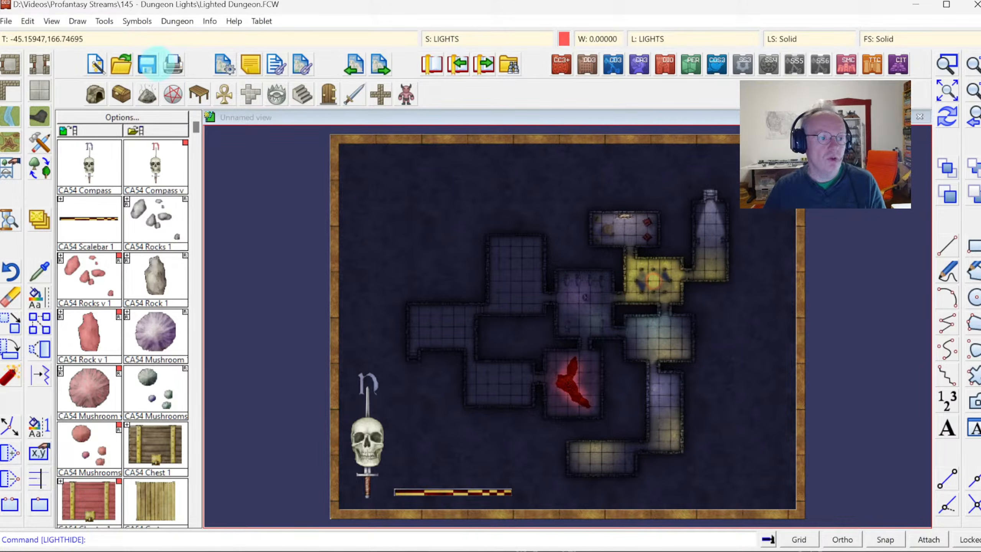
# Step: Create a new dungeon map in the Annual Jon Roberts style, sized 200 by 160, and save it as temp
pyautogui.click(95, 63)
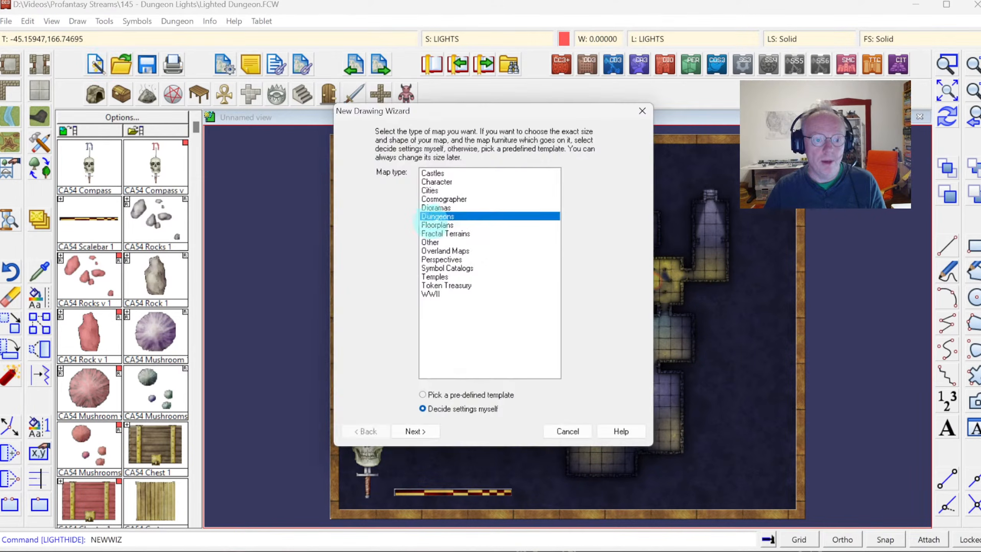
pyautogui.click(414, 431)
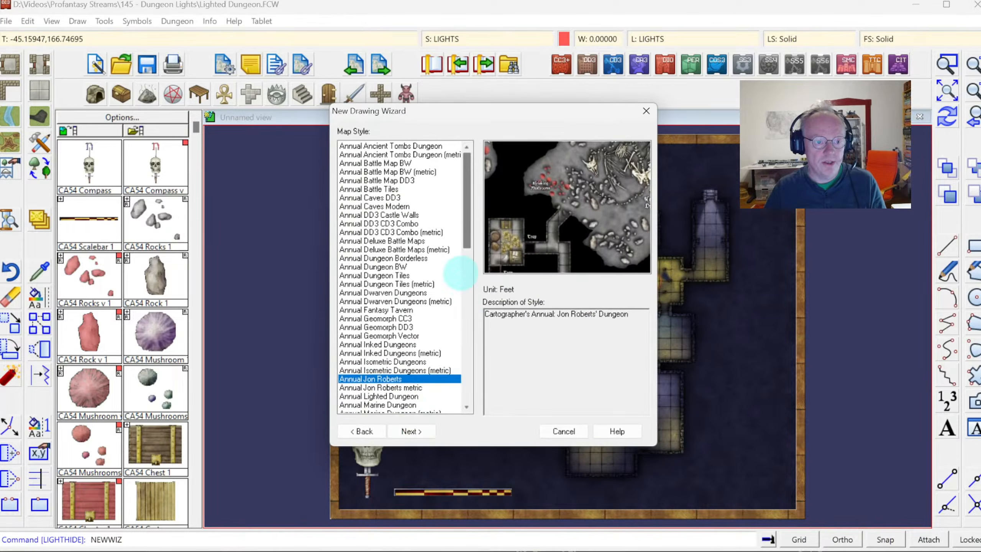
pyautogui.click(413, 430)
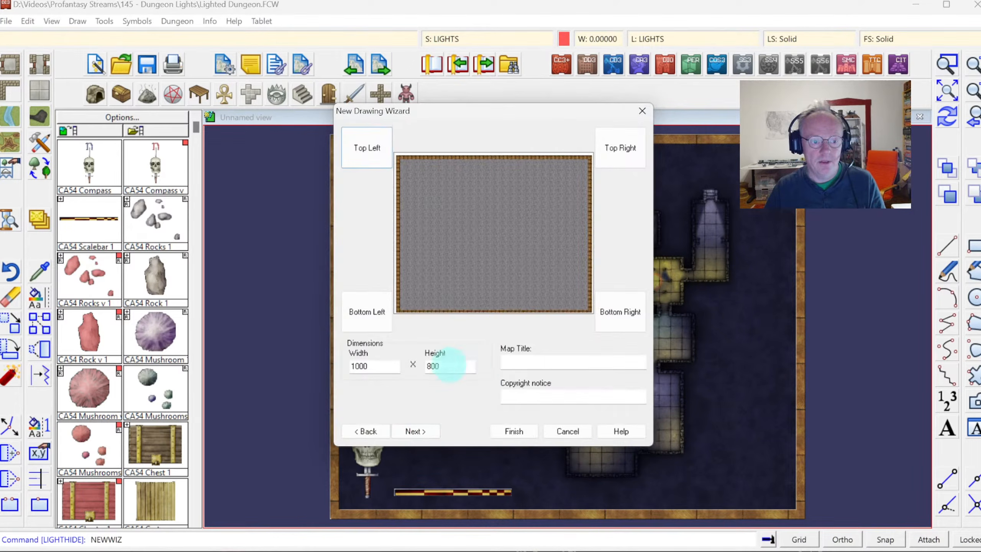
pyautogui.doubleClick(390, 363)
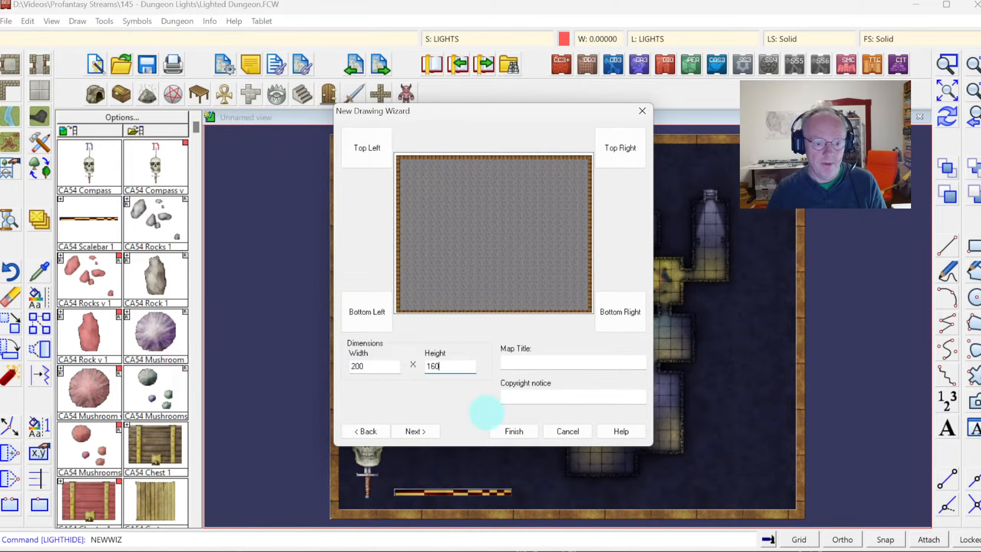
pyautogui.click(514, 430)
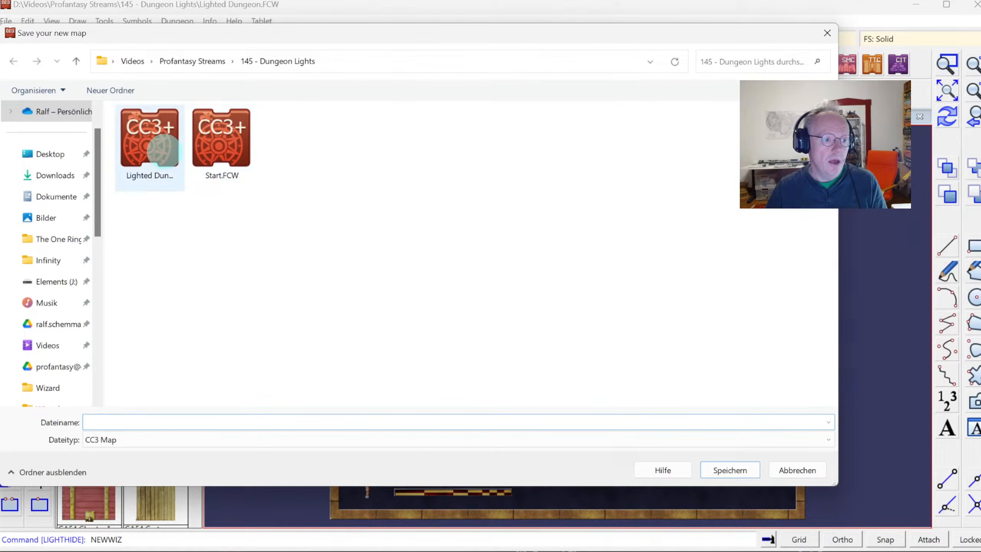
pyautogui.write('temp')
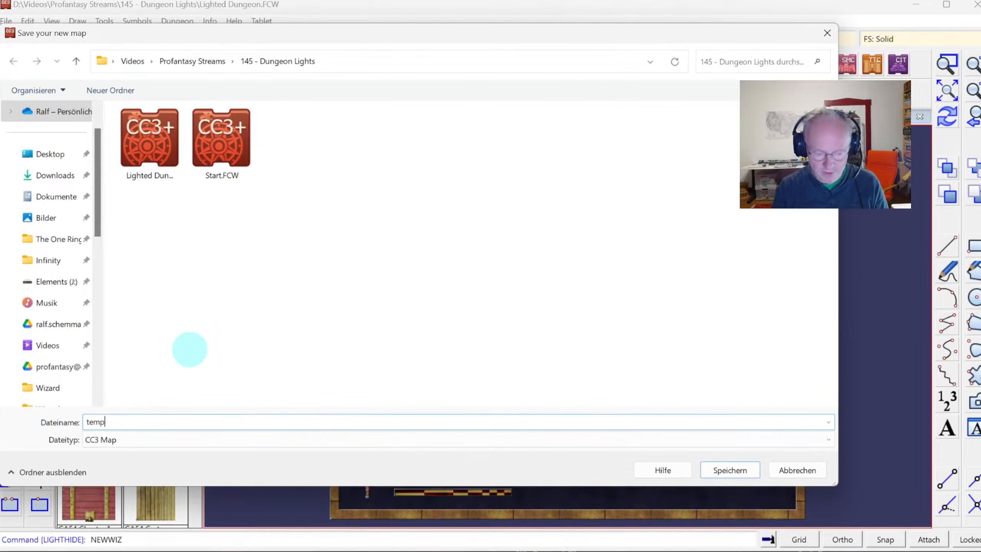
pyautogui.press('Return')
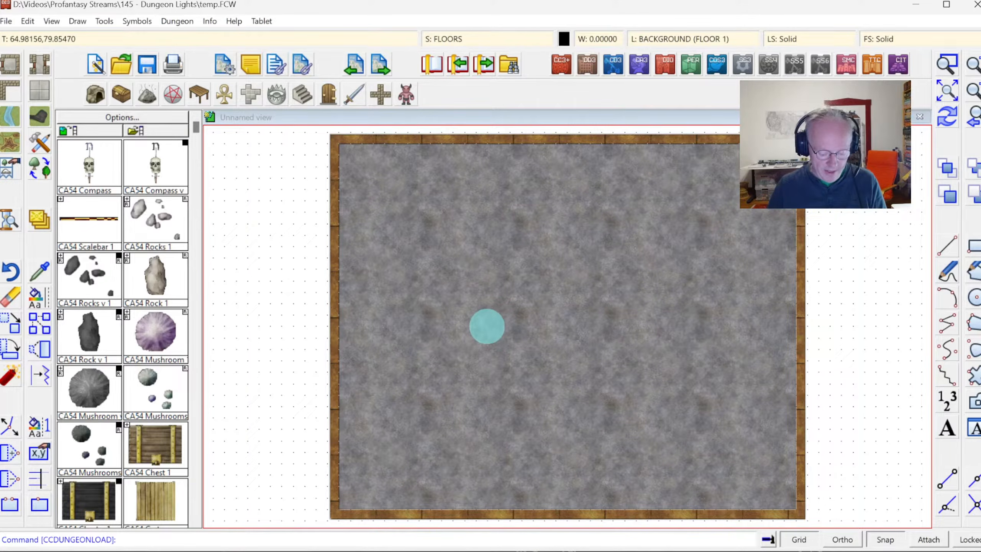
pyautogui.click(180, 21)
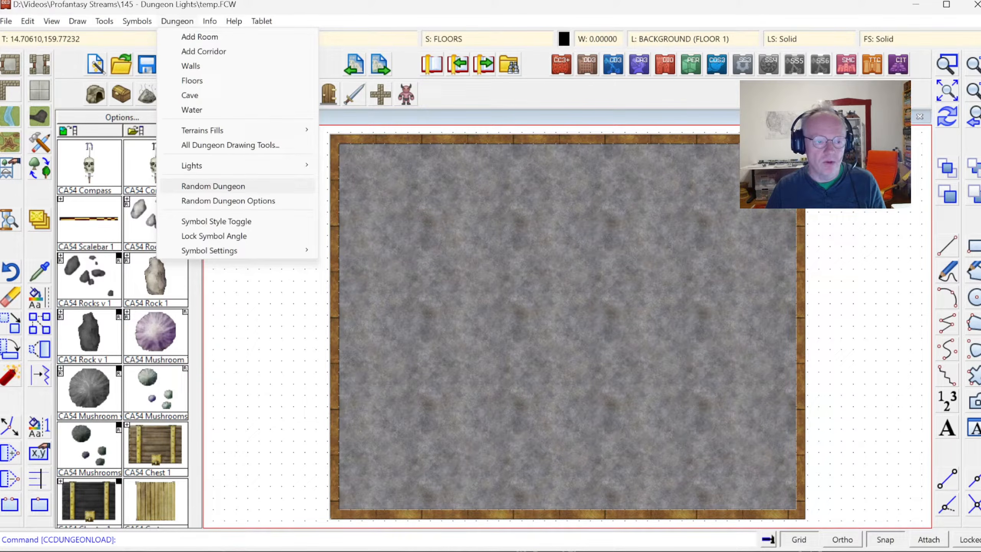
pyautogui.click(226, 185)
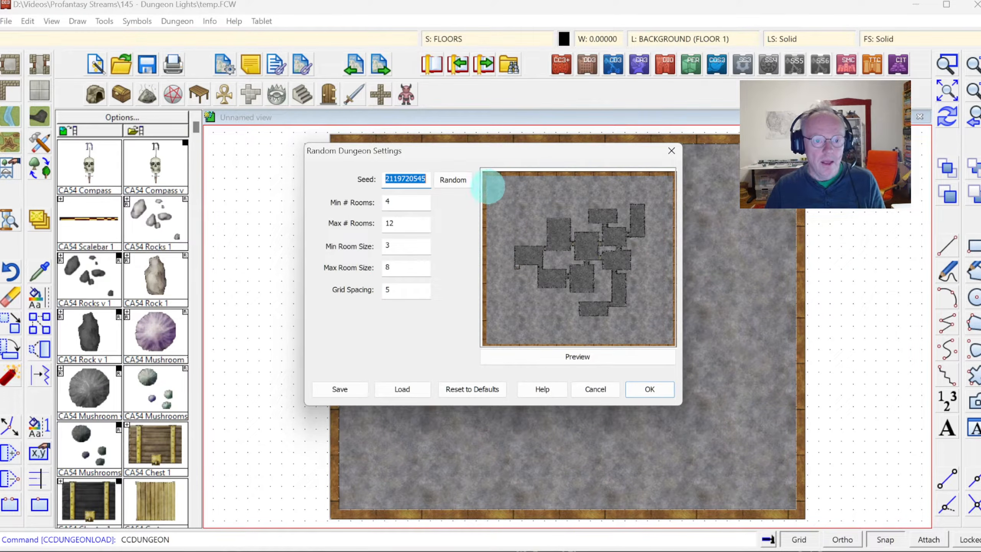
pyautogui.click(452, 179)
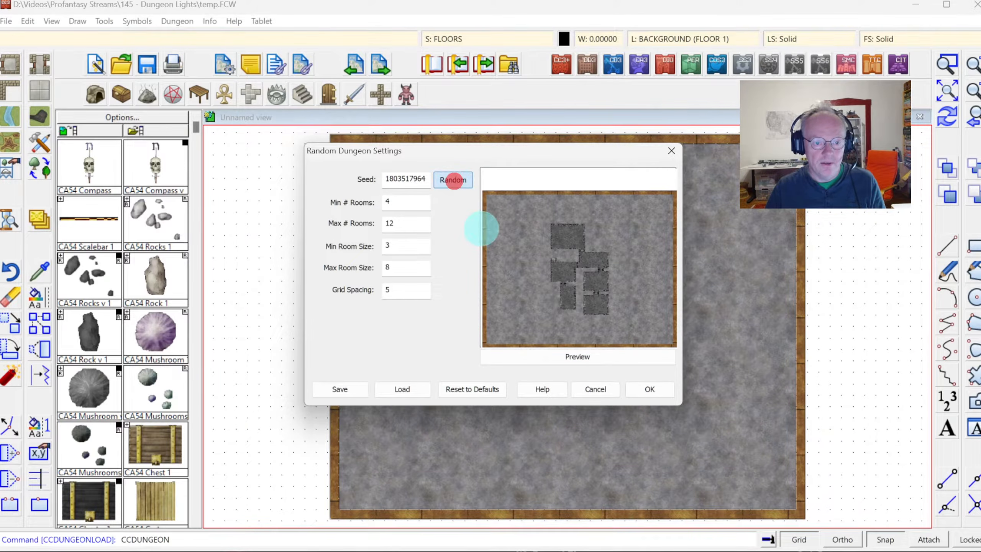
pyautogui.press('space')
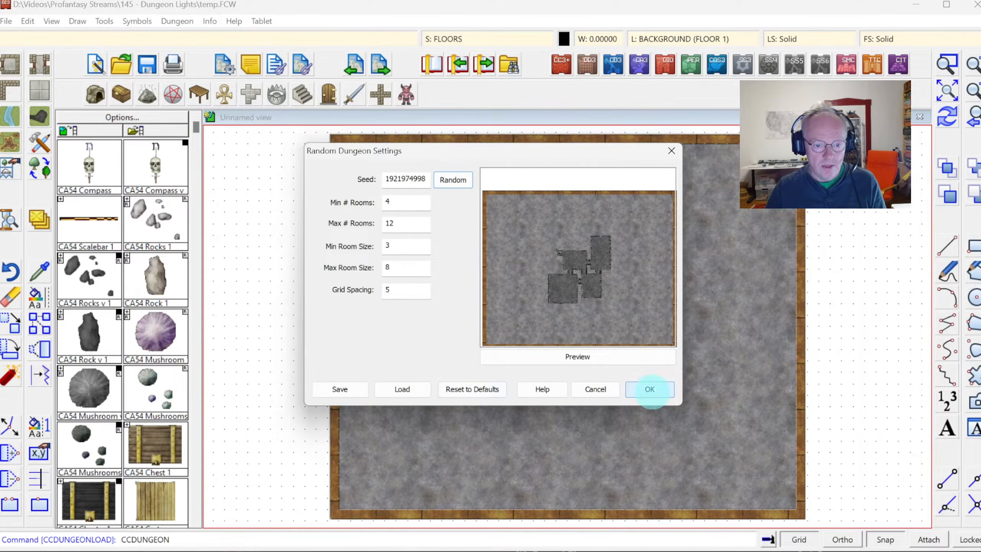
pyautogui.click(650, 389)
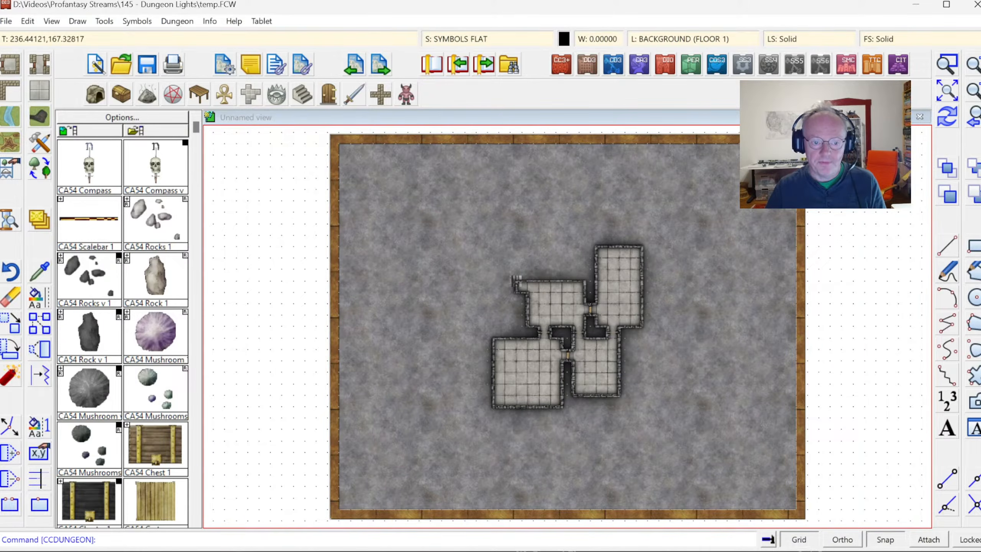
# Step: Move the misplaced stairs symbol into the short corridor end at the northwest room and redraw the map
pyautogui.click(947, 62)
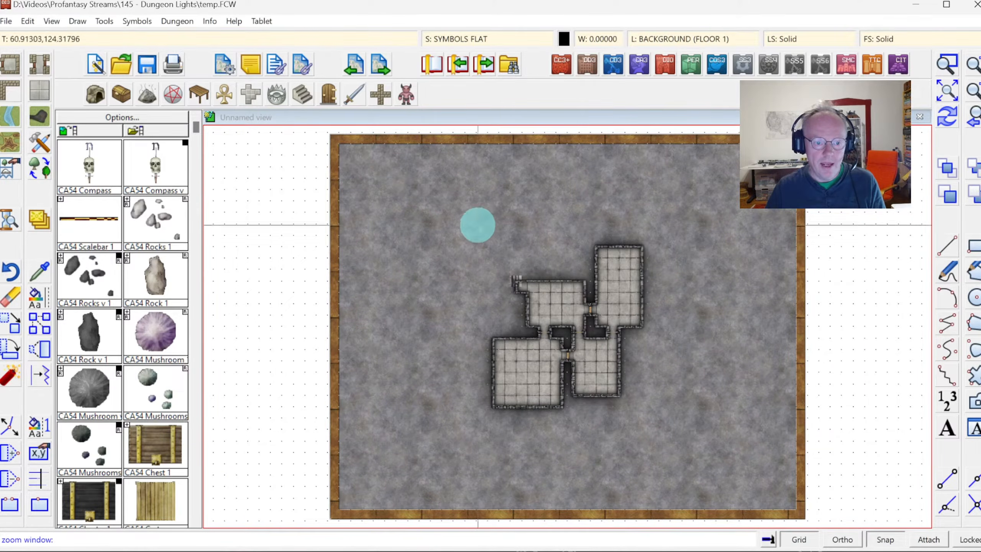
pyautogui.click(470, 227)
pyautogui.click(682, 431)
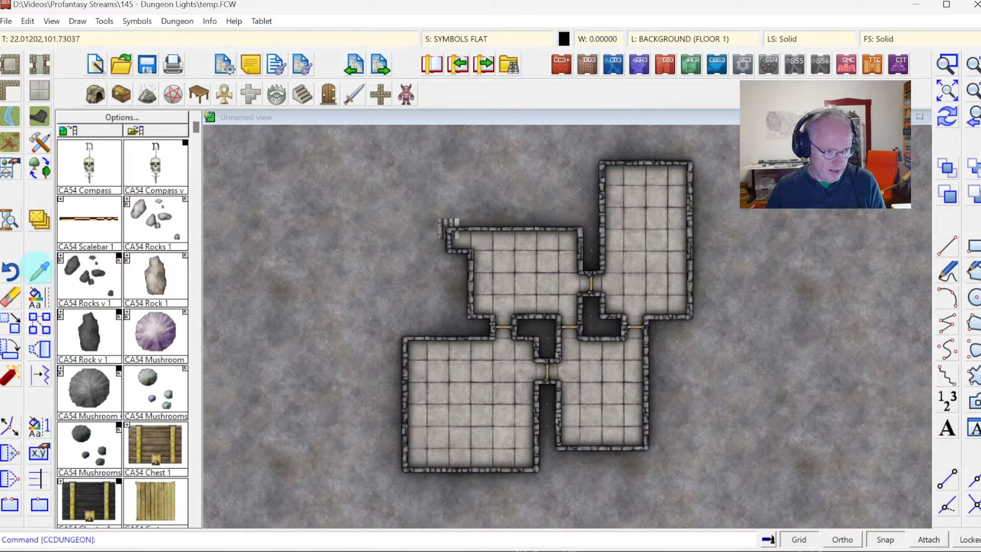
pyautogui.click(11, 322)
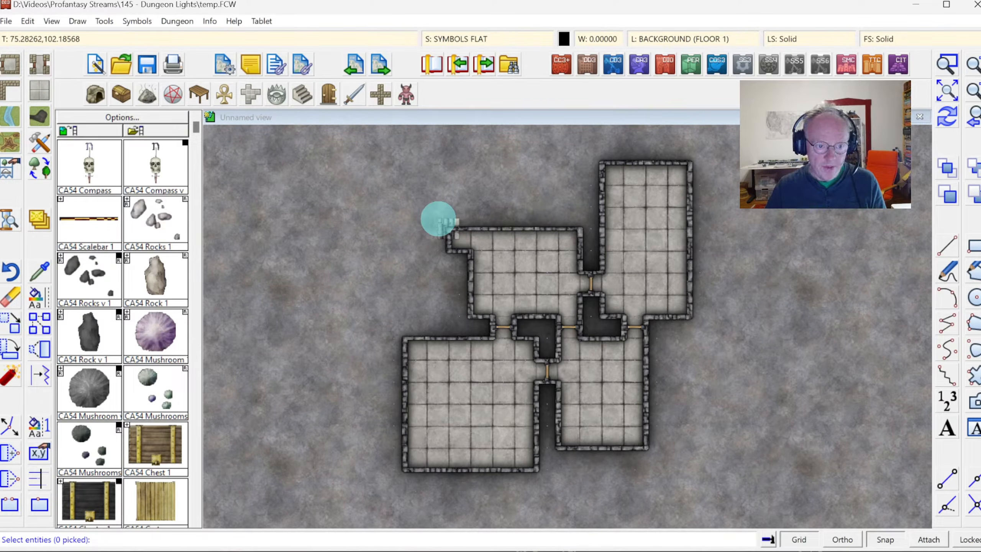
pyautogui.click(438, 219)
pyautogui.rightClick(435, 221)
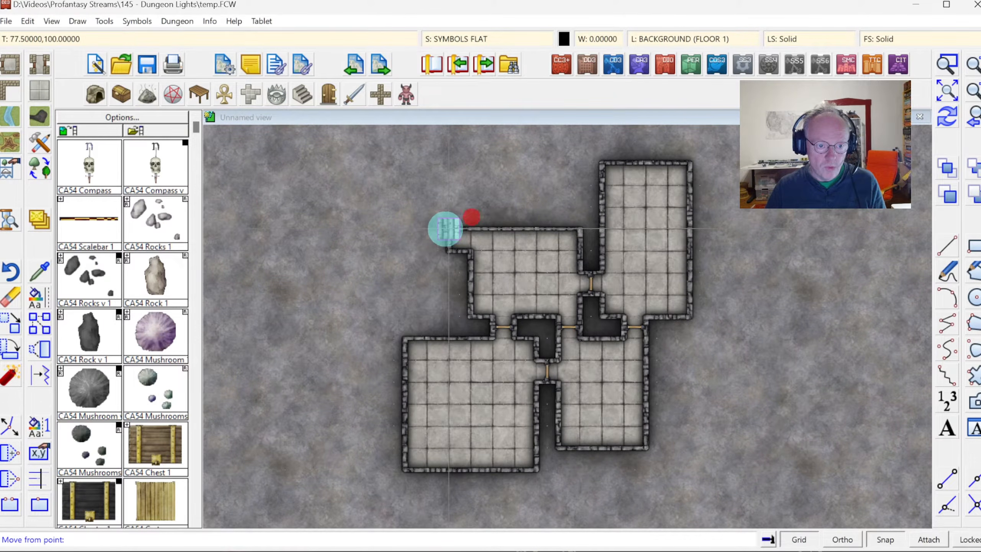
pyautogui.click(446, 228)
pyautogui.click(454, 235)
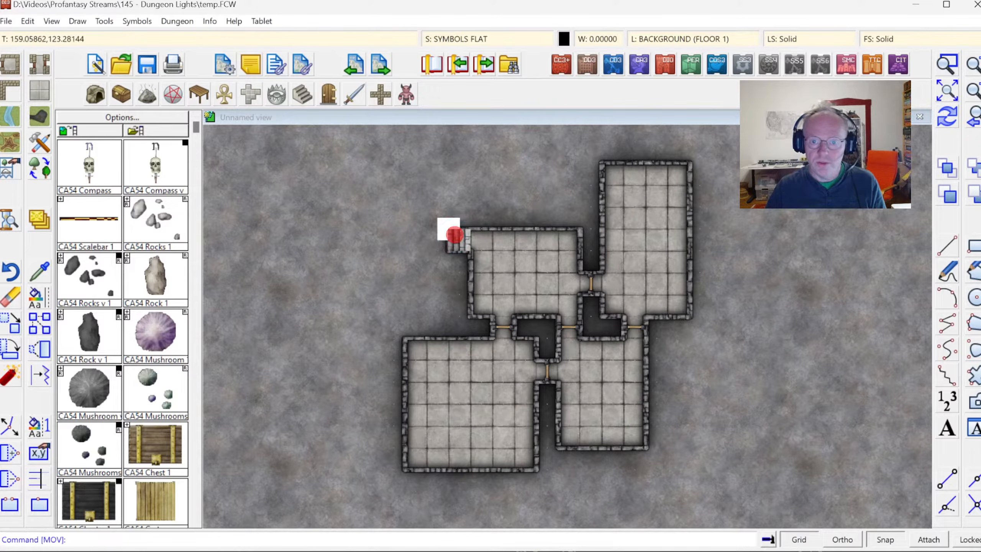
pyautogui.click(948, 117)
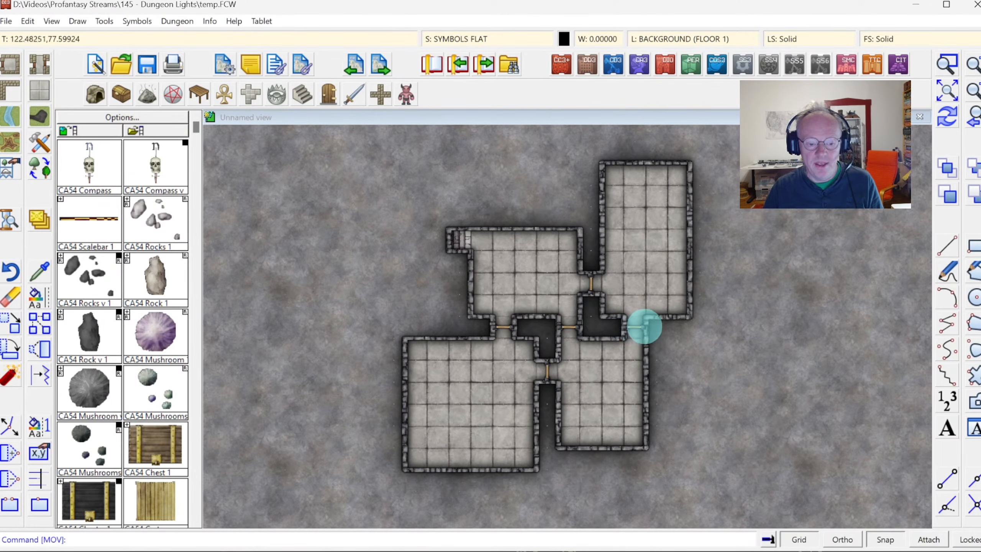
pyautogui.click(644, 327)
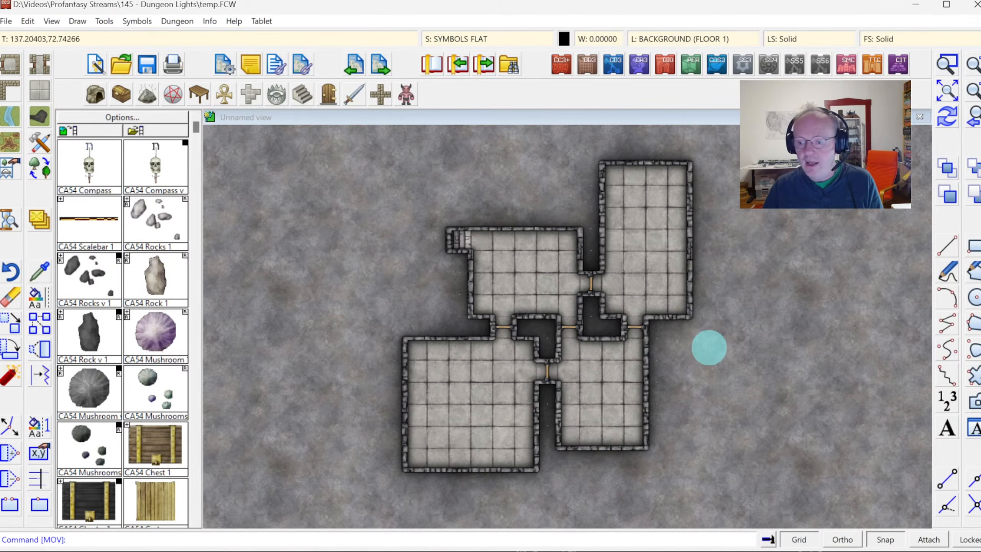